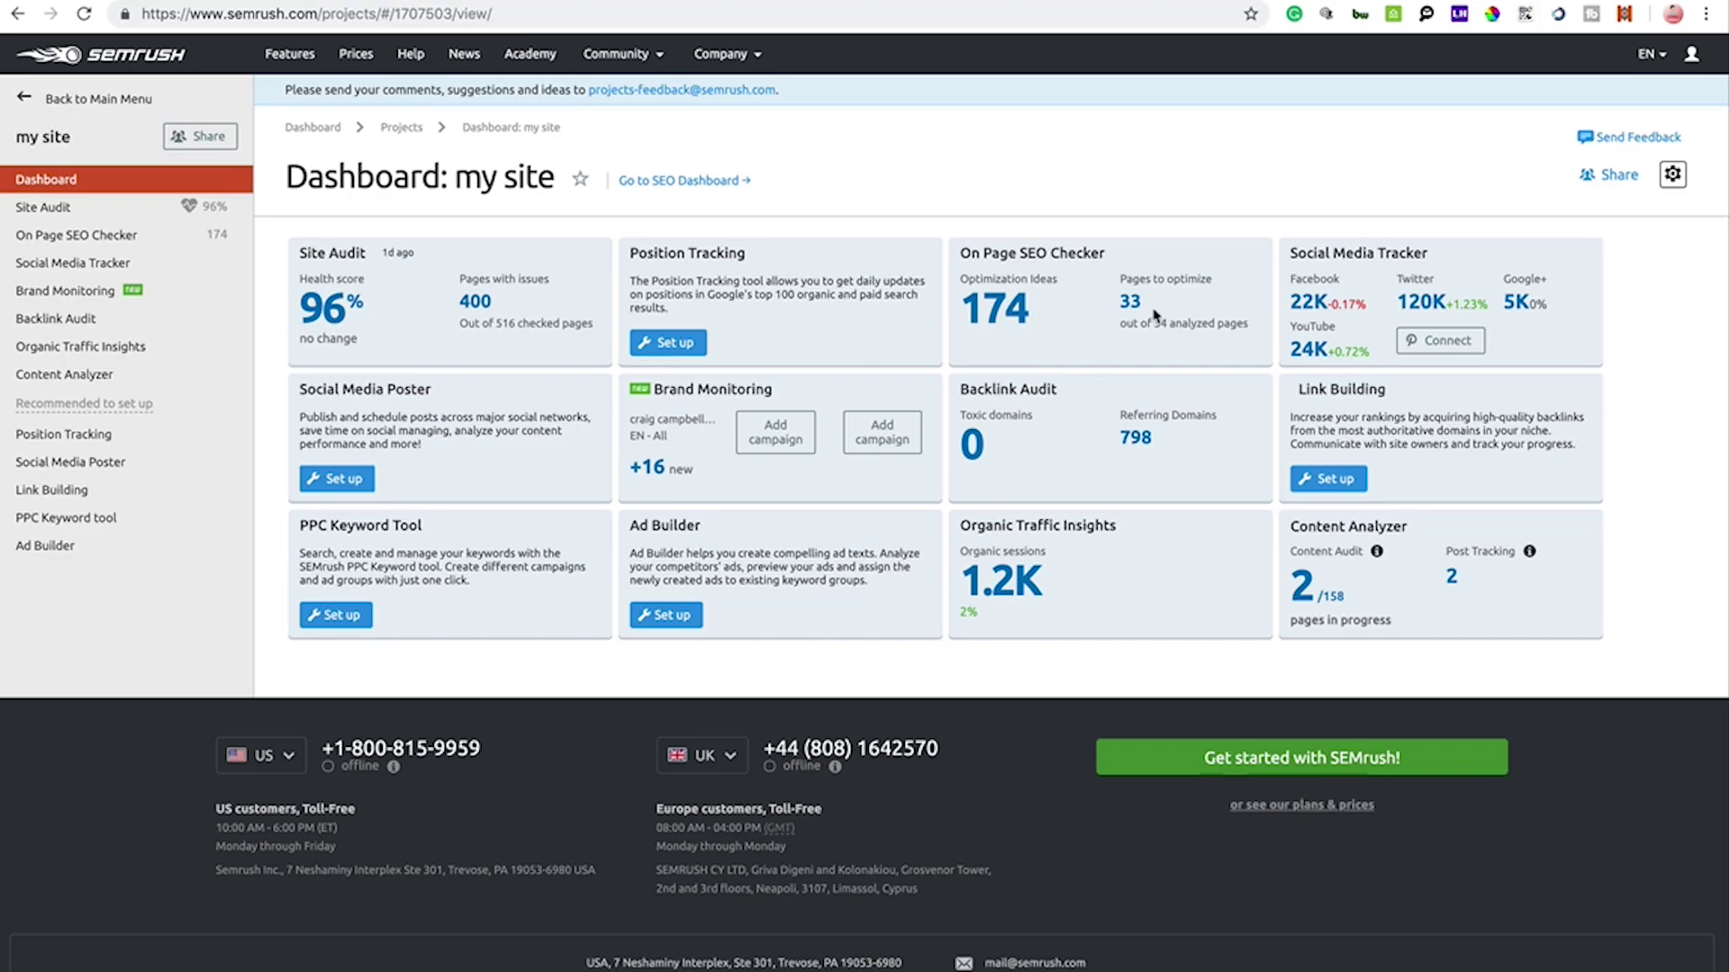
scroll(1126, 182, "up", 3)
scroll(1126, 183, "down", 3)
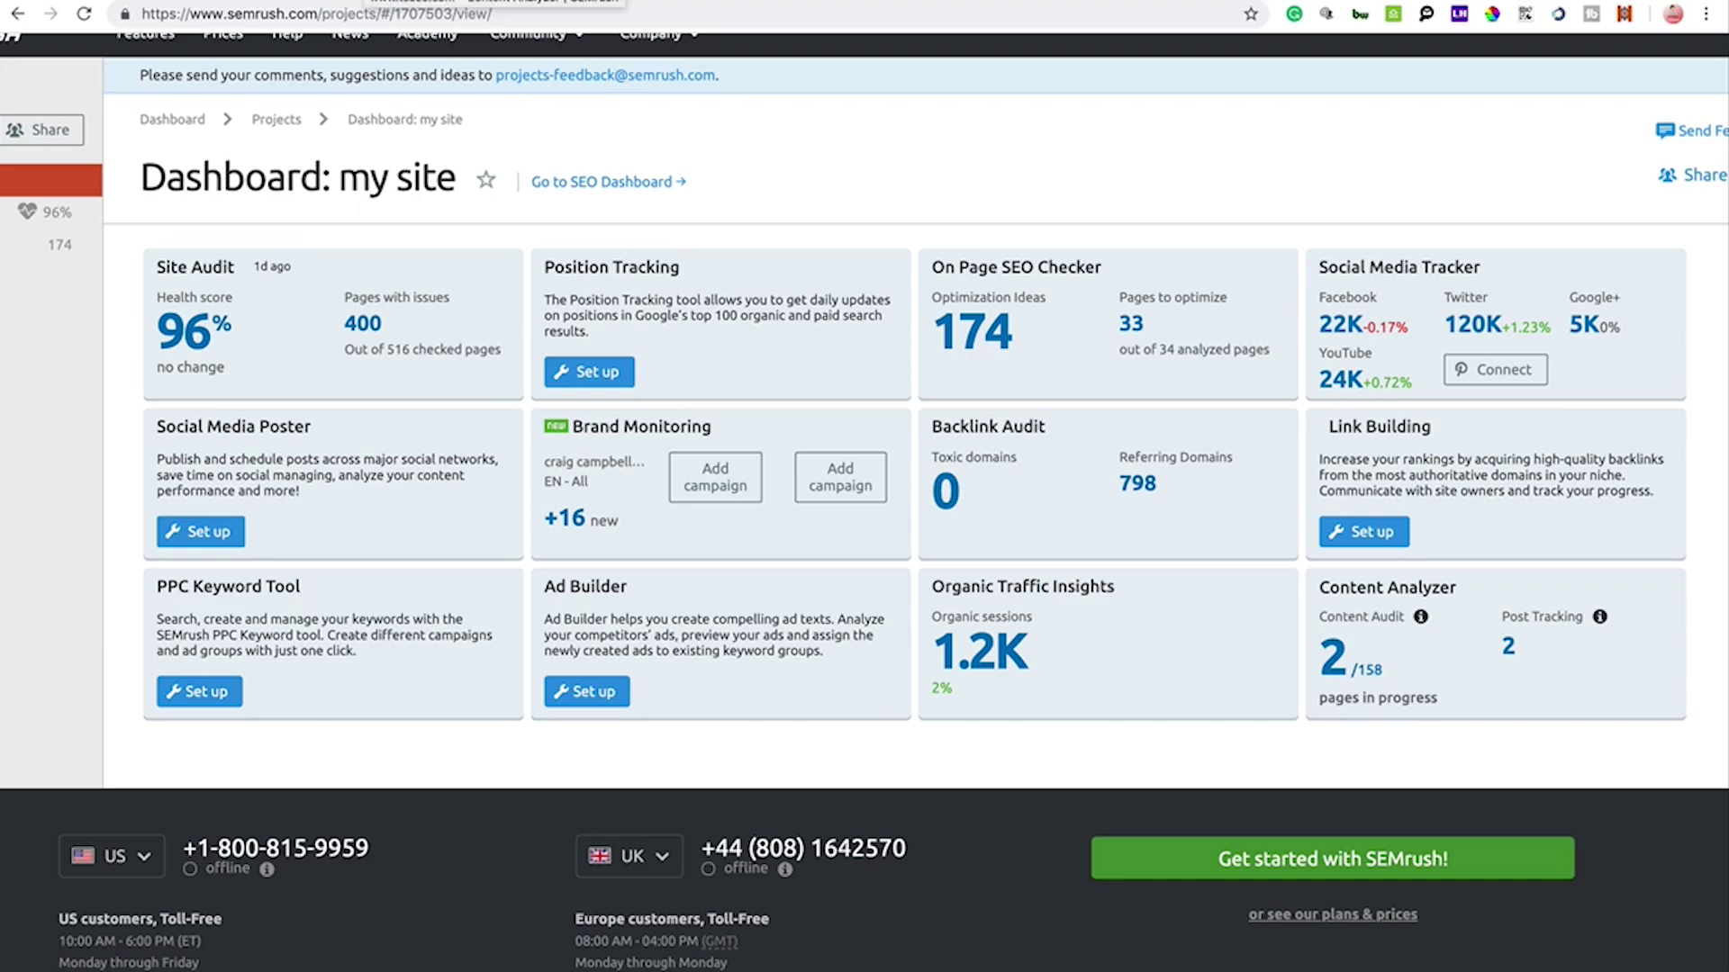
left_click(450, 2)
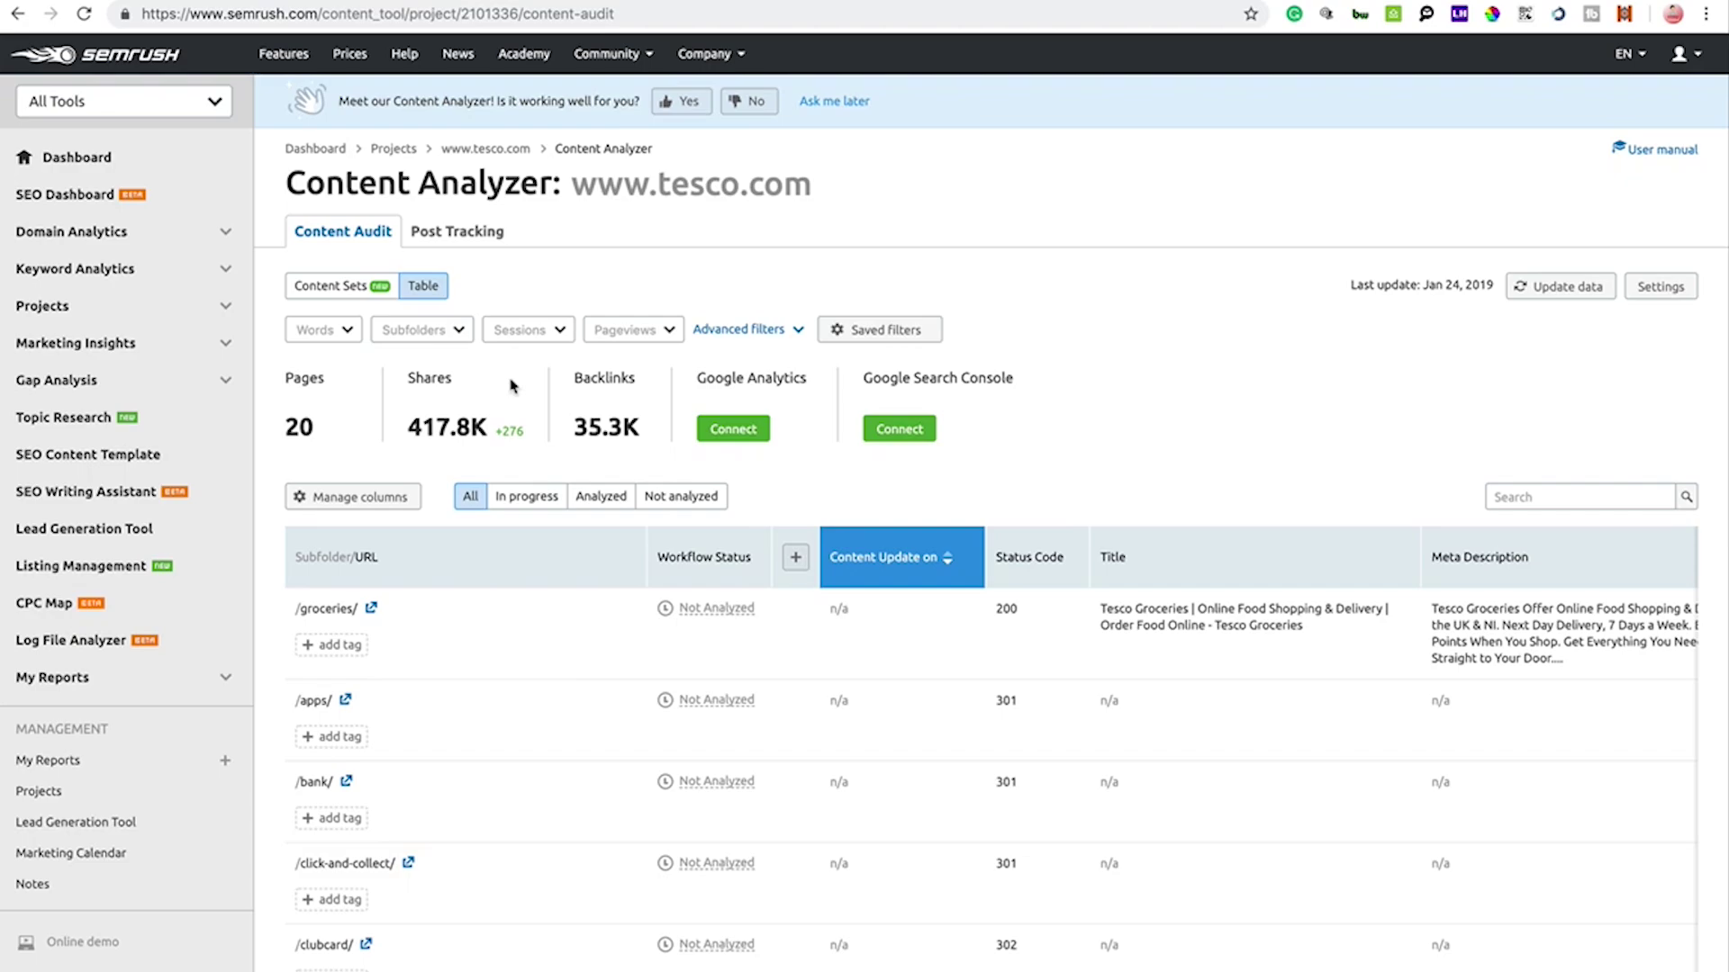
scroll(510, 385, "up", 3)
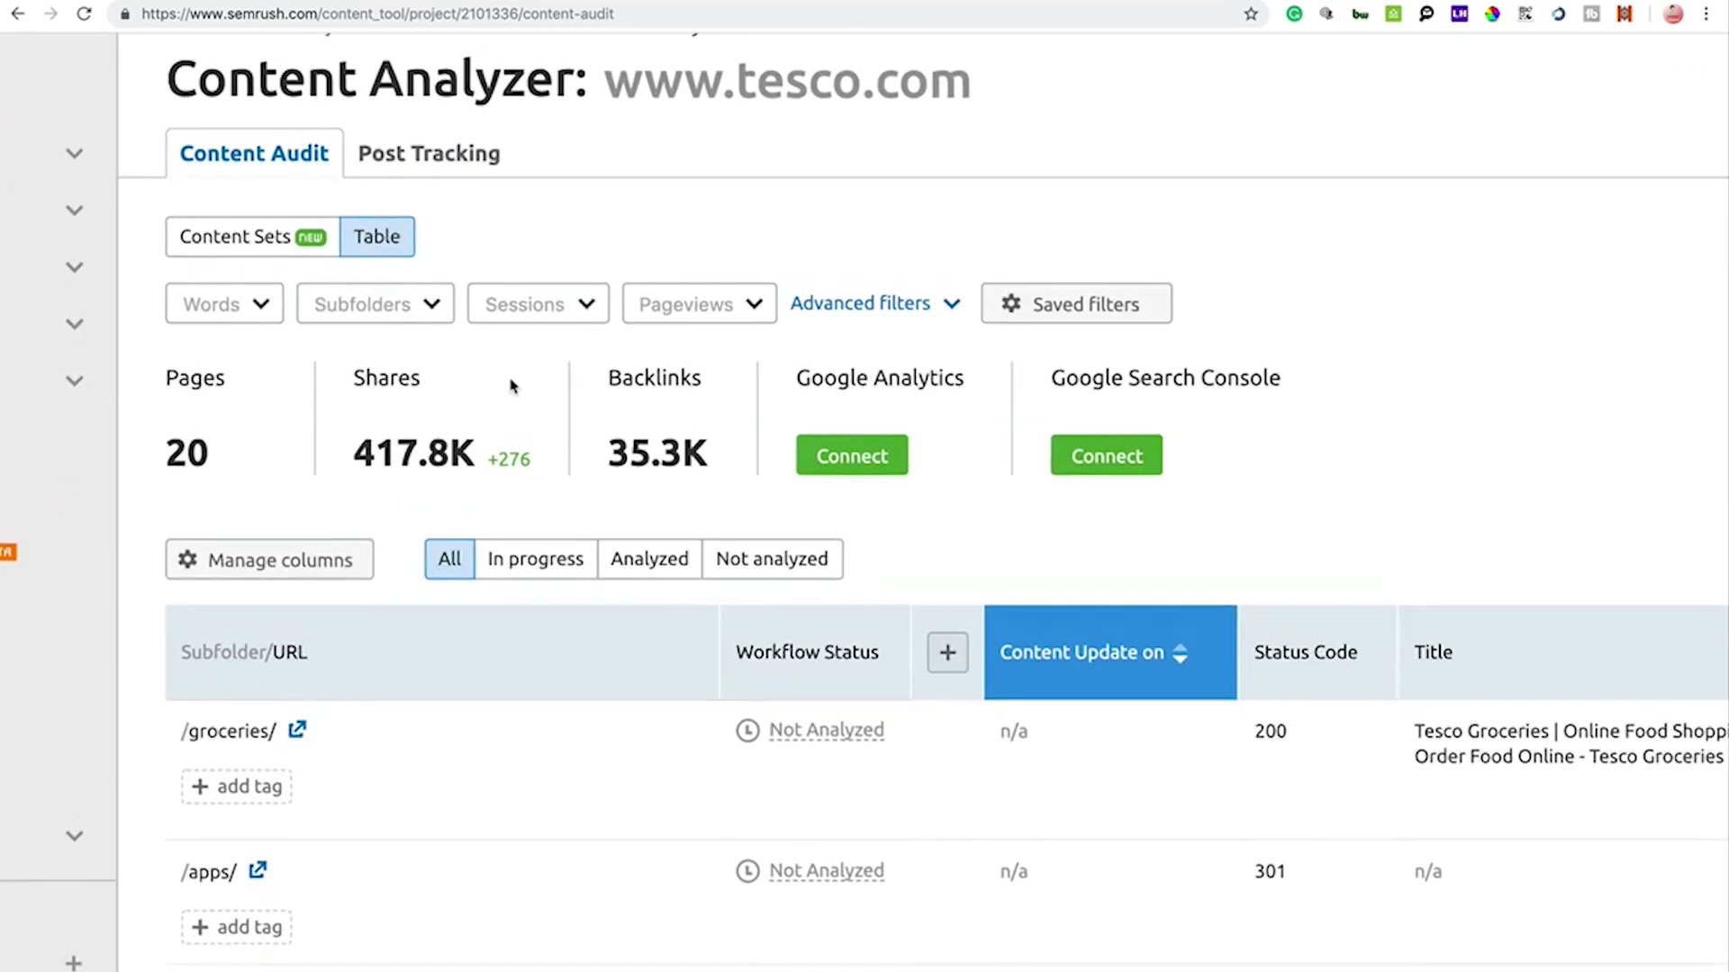
scroll(511, 386, "up", 3)
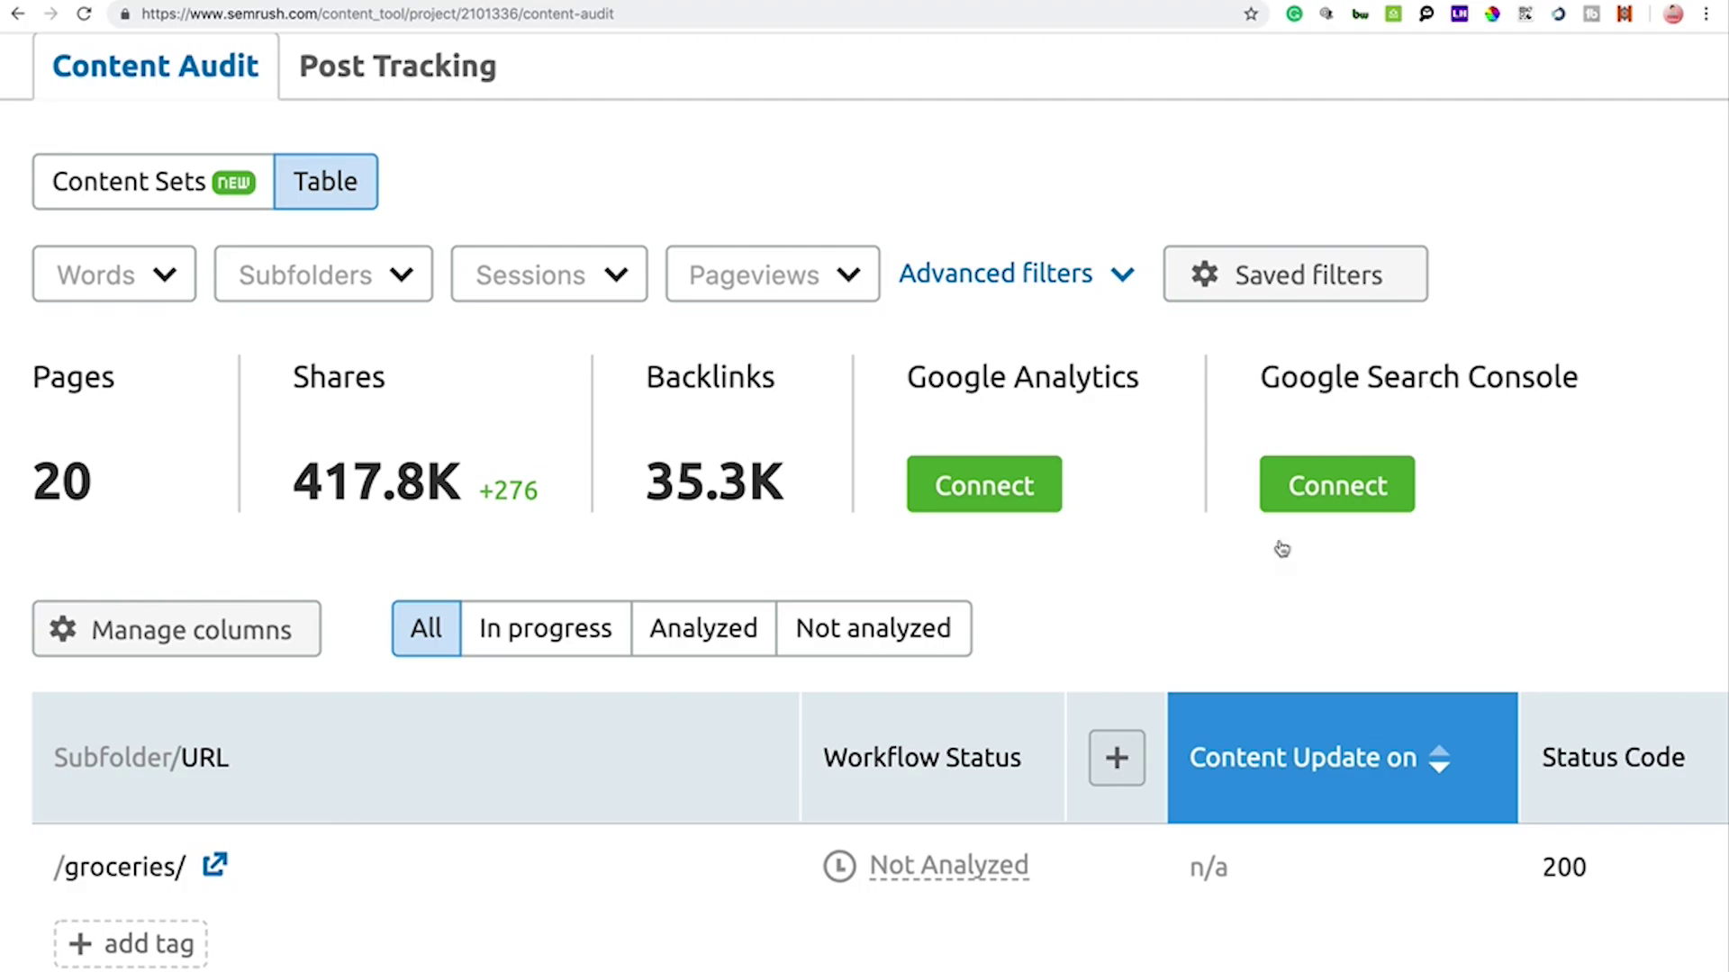
left_click(987, 487)
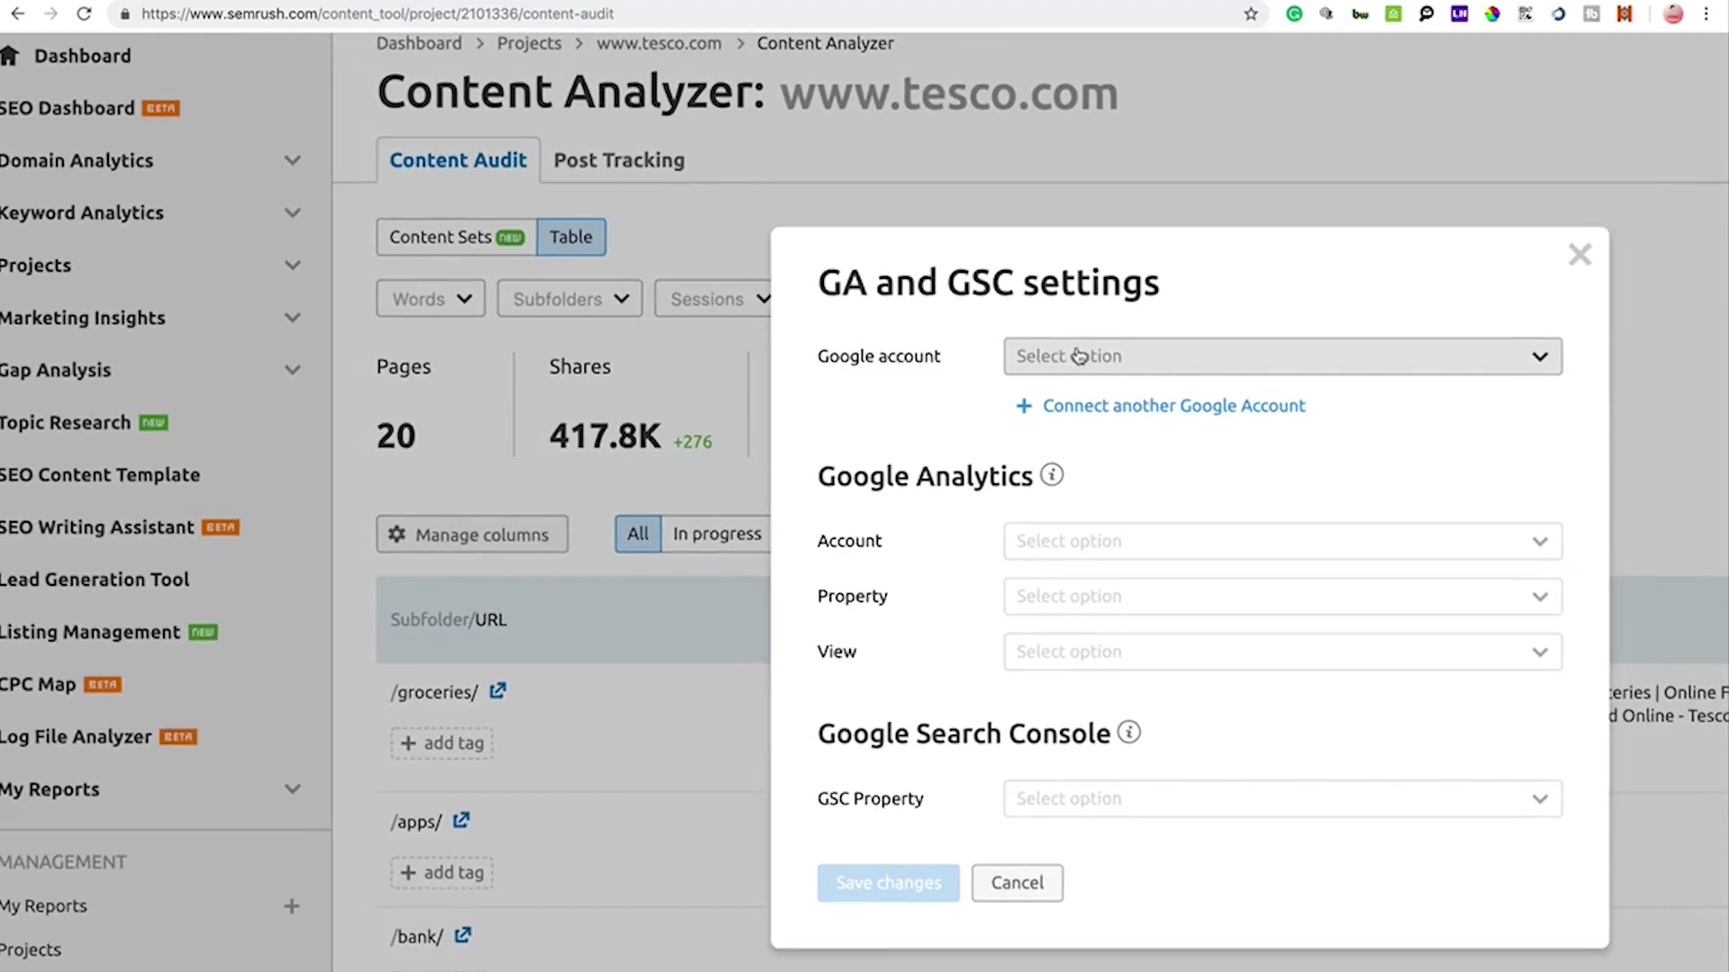
left_click(1078, 356)
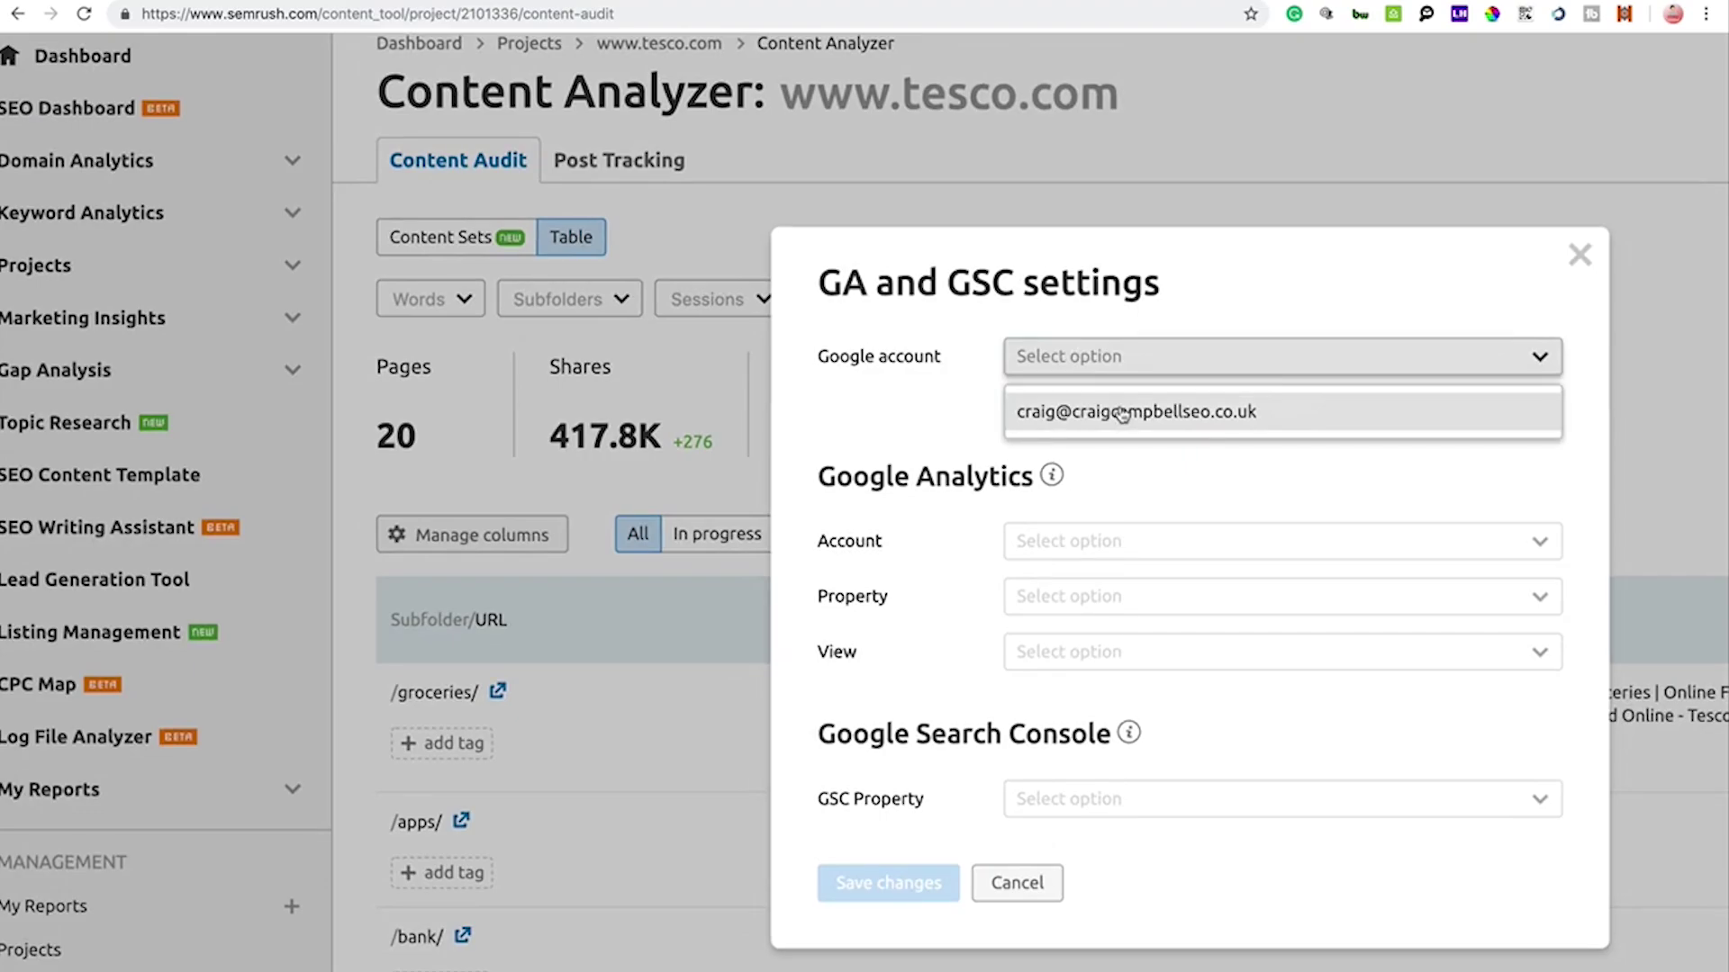
left_click(1585, 255)
left_click(1585, 255)
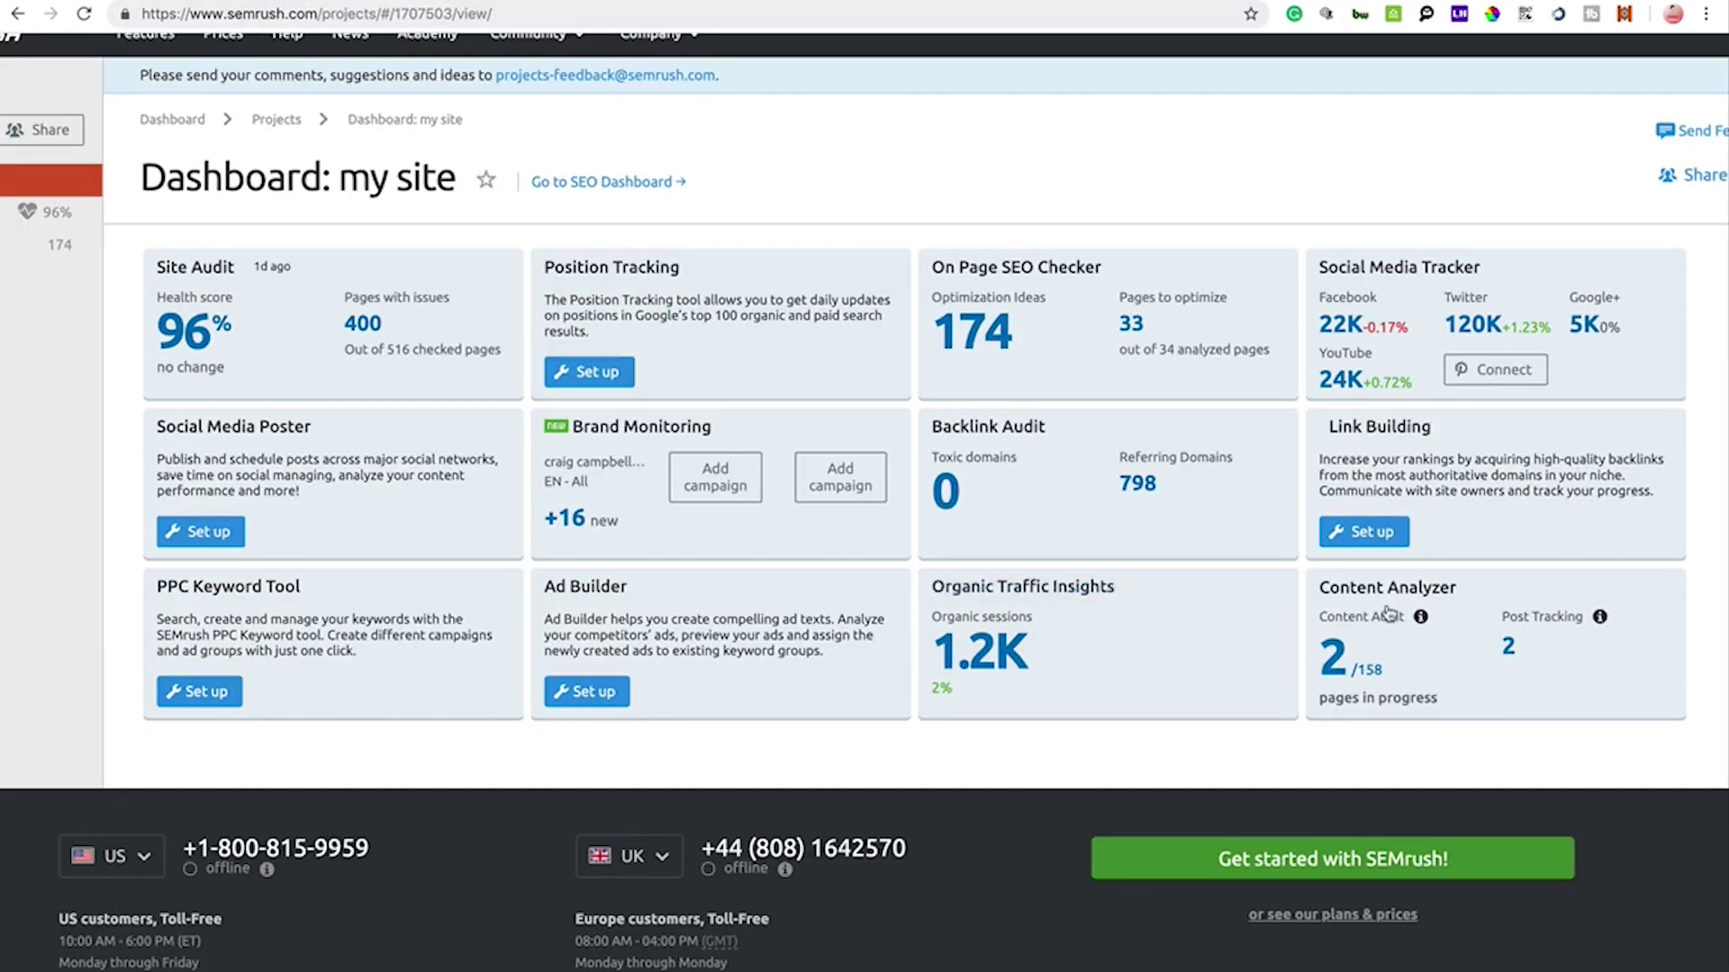
Open the Content Analyzer of the my site project and review its content audit metrics and page table.
left_click(1382, 595)
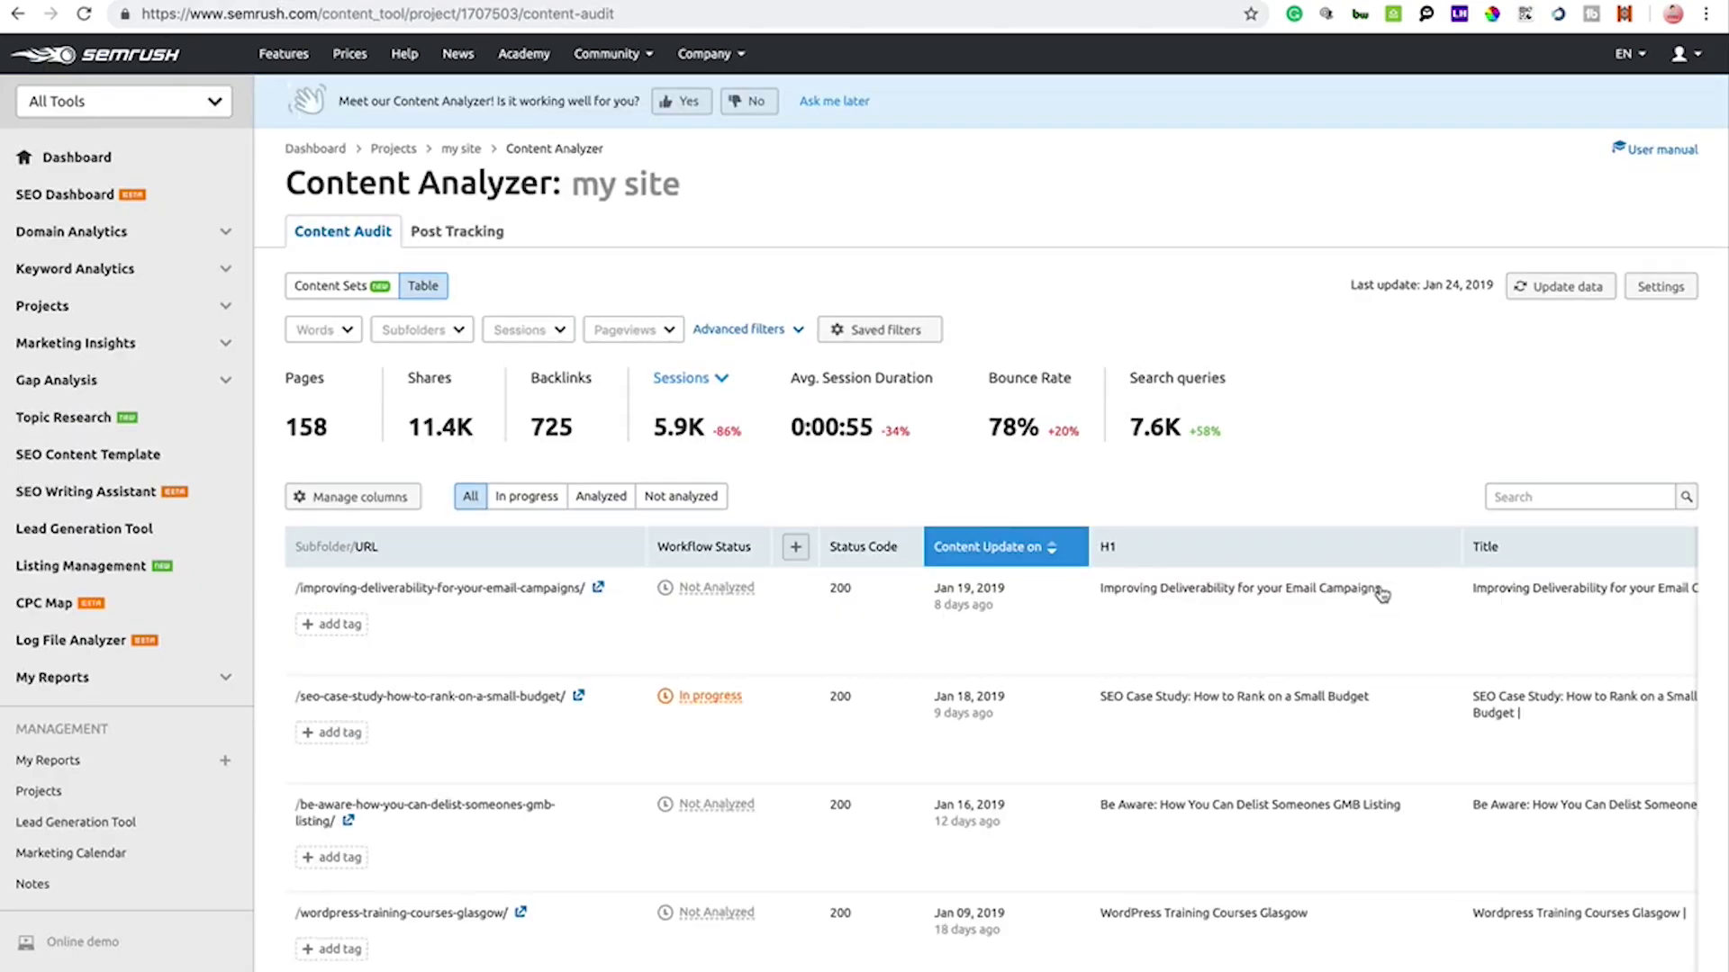
scroll(1382, 595, "up", 3)
scroll(1382, 595, "down", 2)
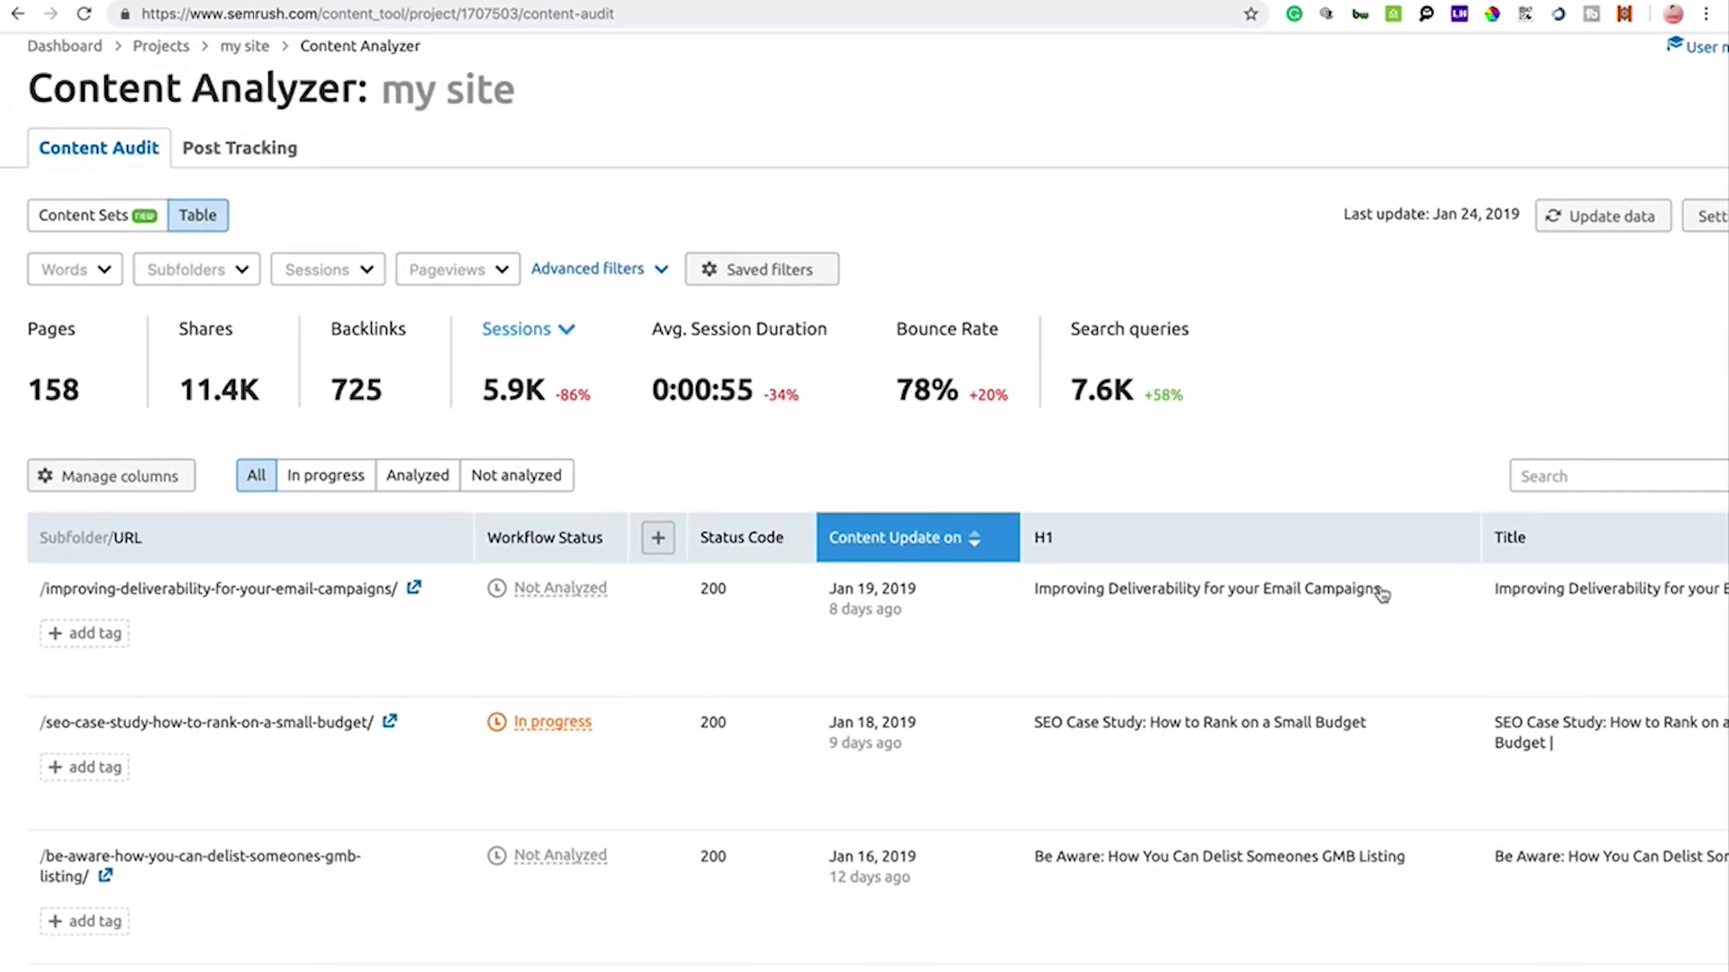
scroll(1382, 595, "up", 1)
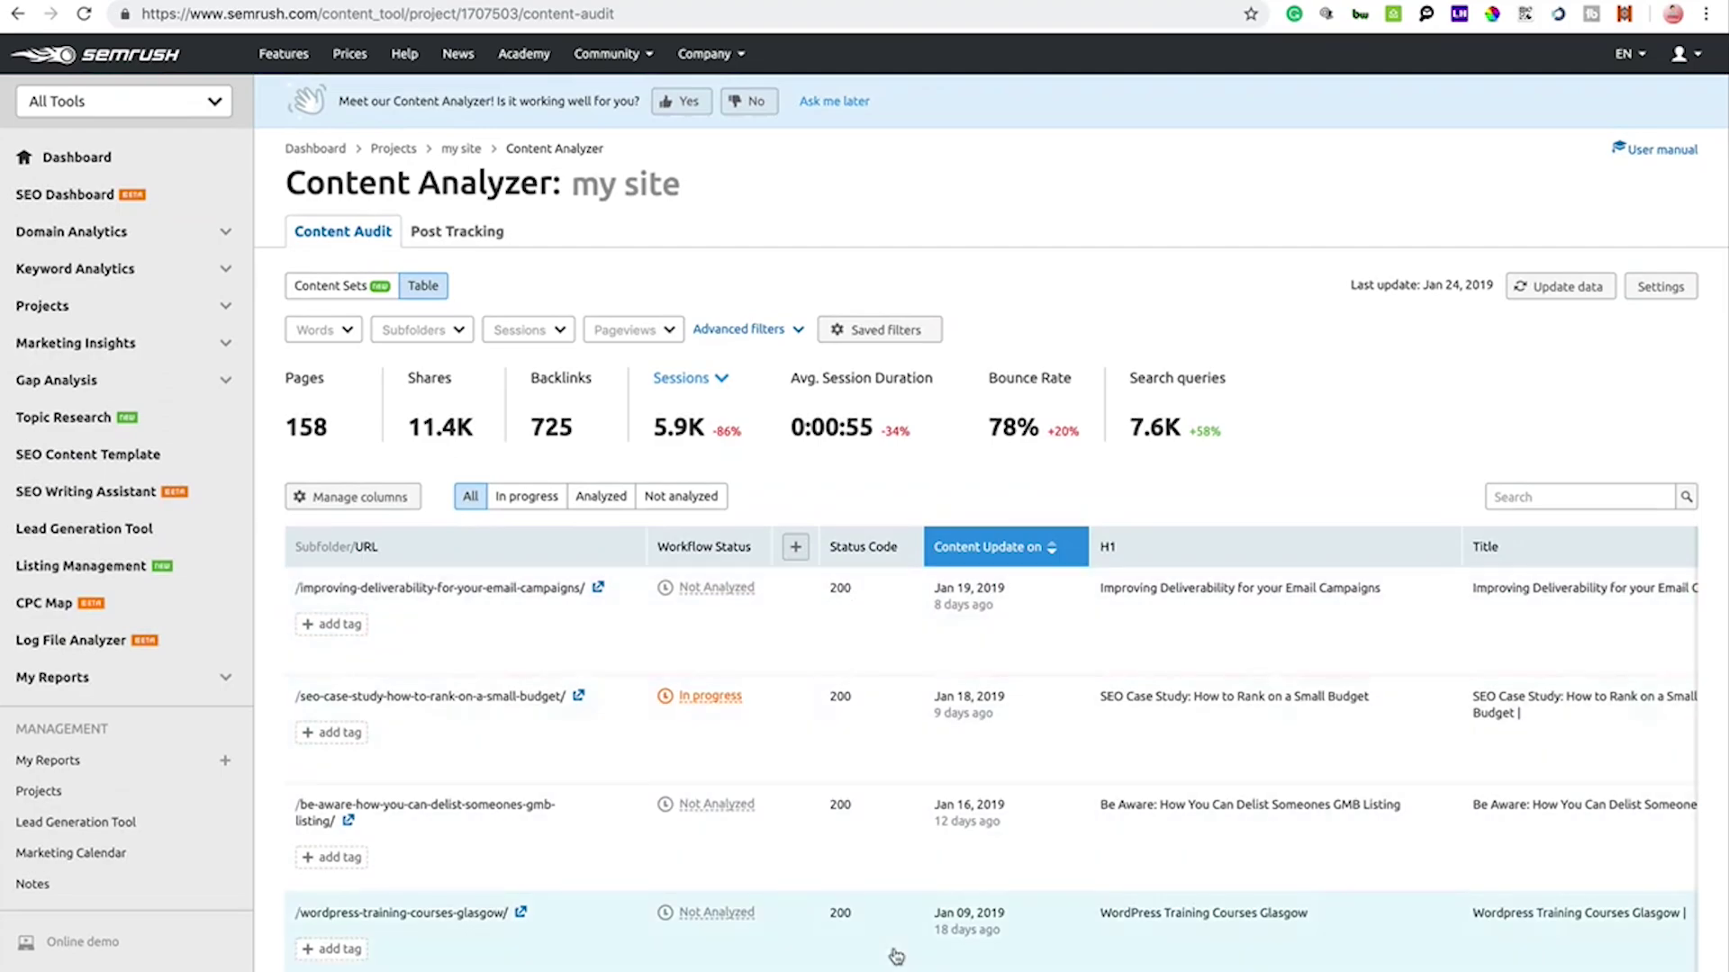
scroll(896, 957, "down", 4)
scroll(895, 956, "up", 3)
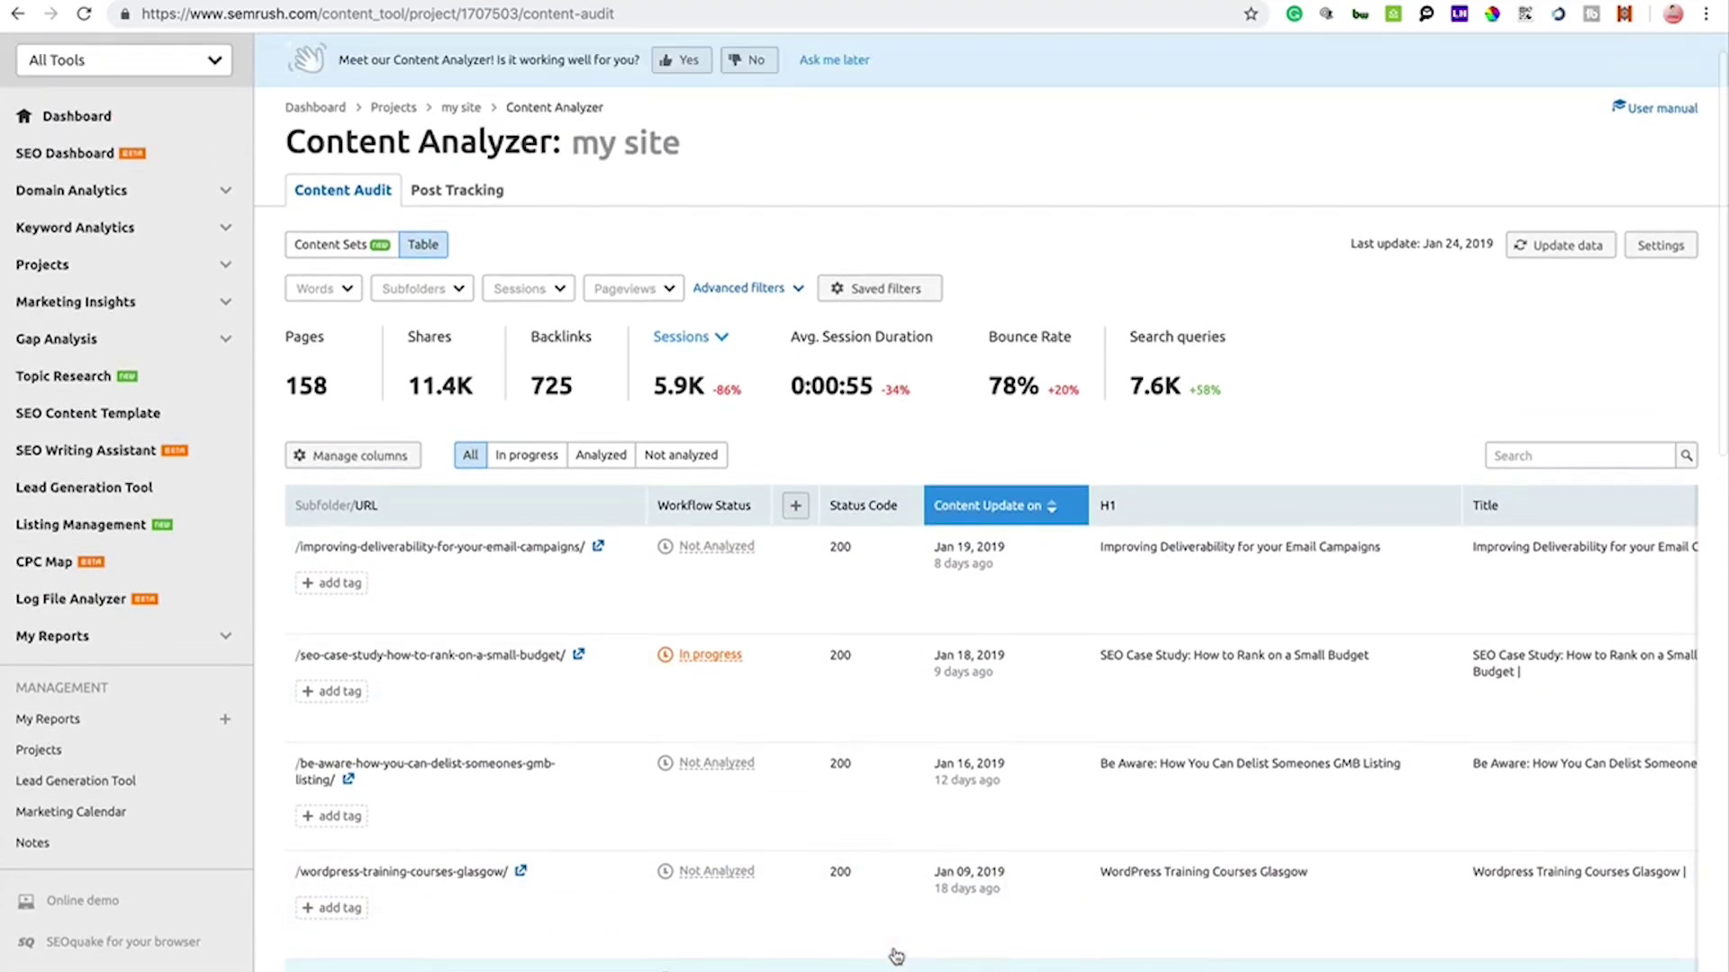
scroll(896, 956, "up", 1)
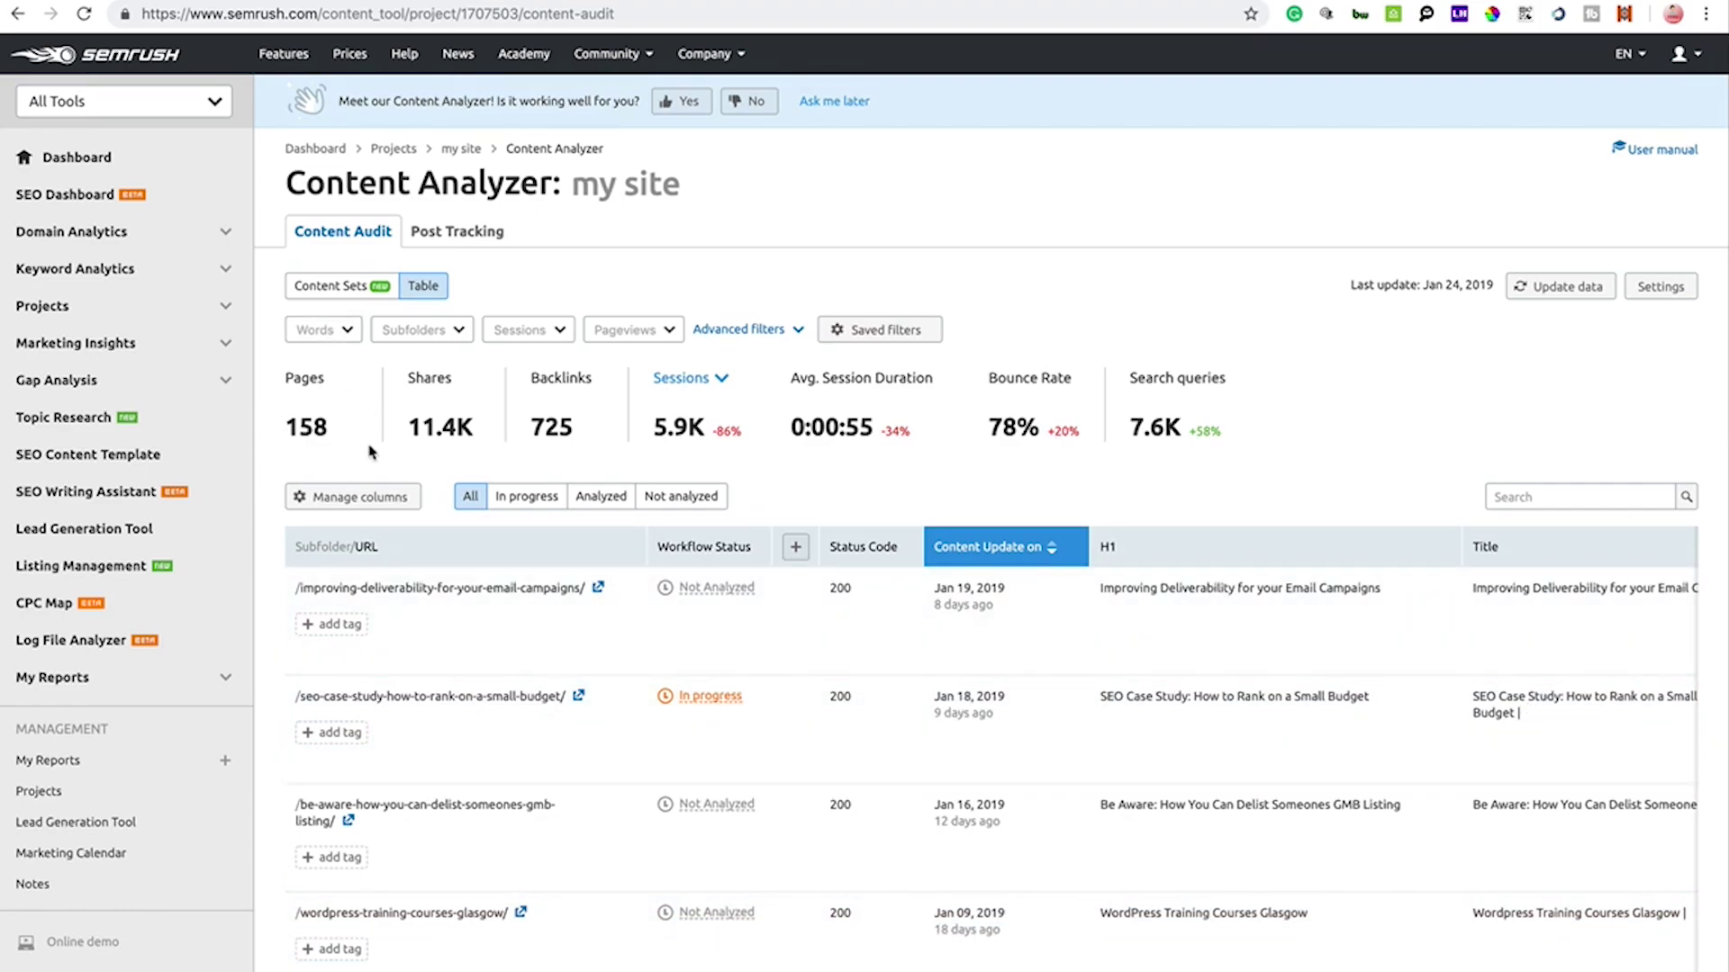
Filter the content audit table to pages with at most 500 words.
left_click(347, 331)
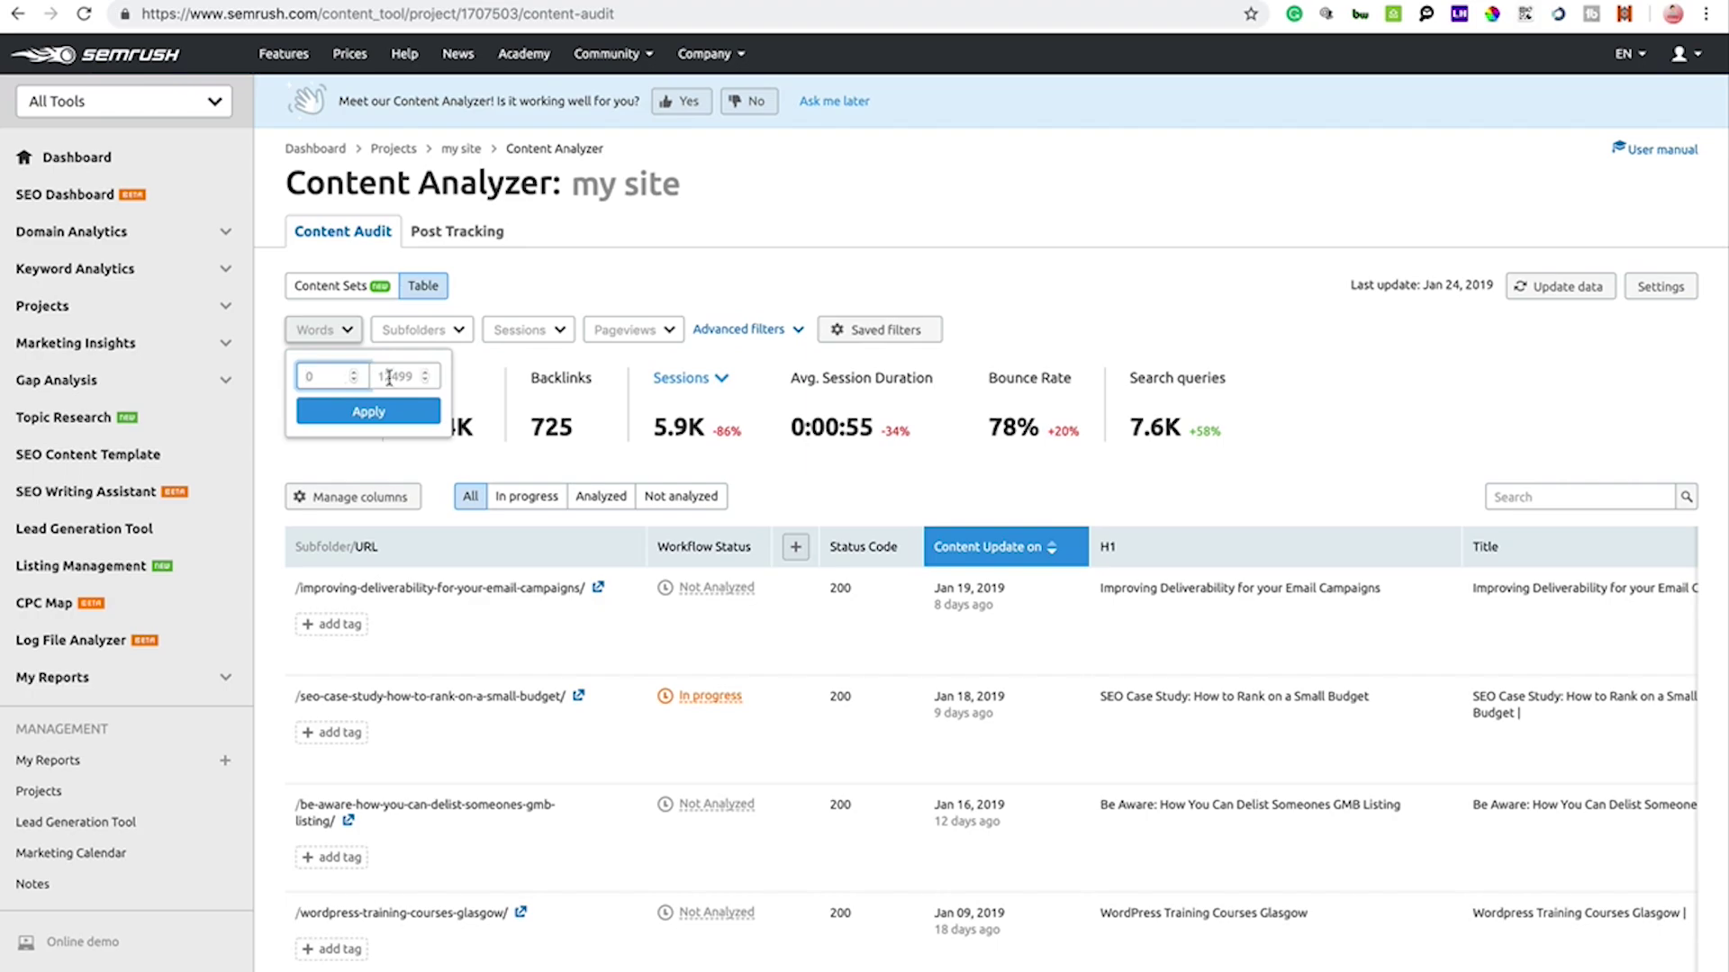
left_click(396, 378)
type("500")
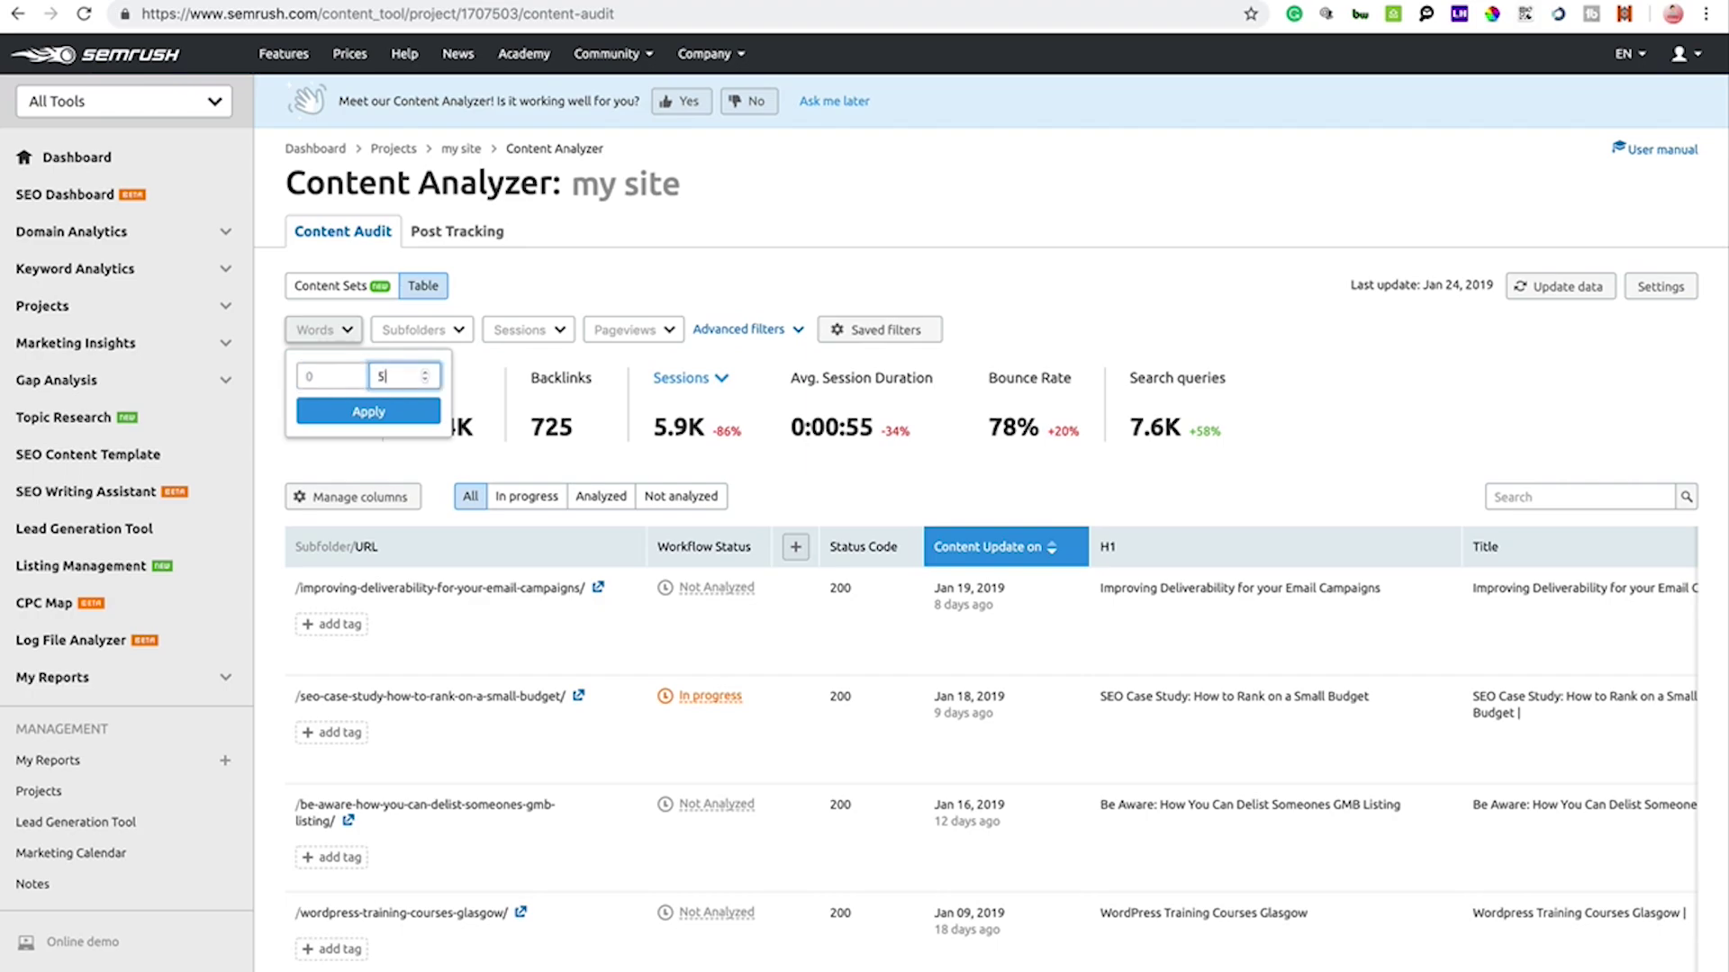
left_click(384, 414)
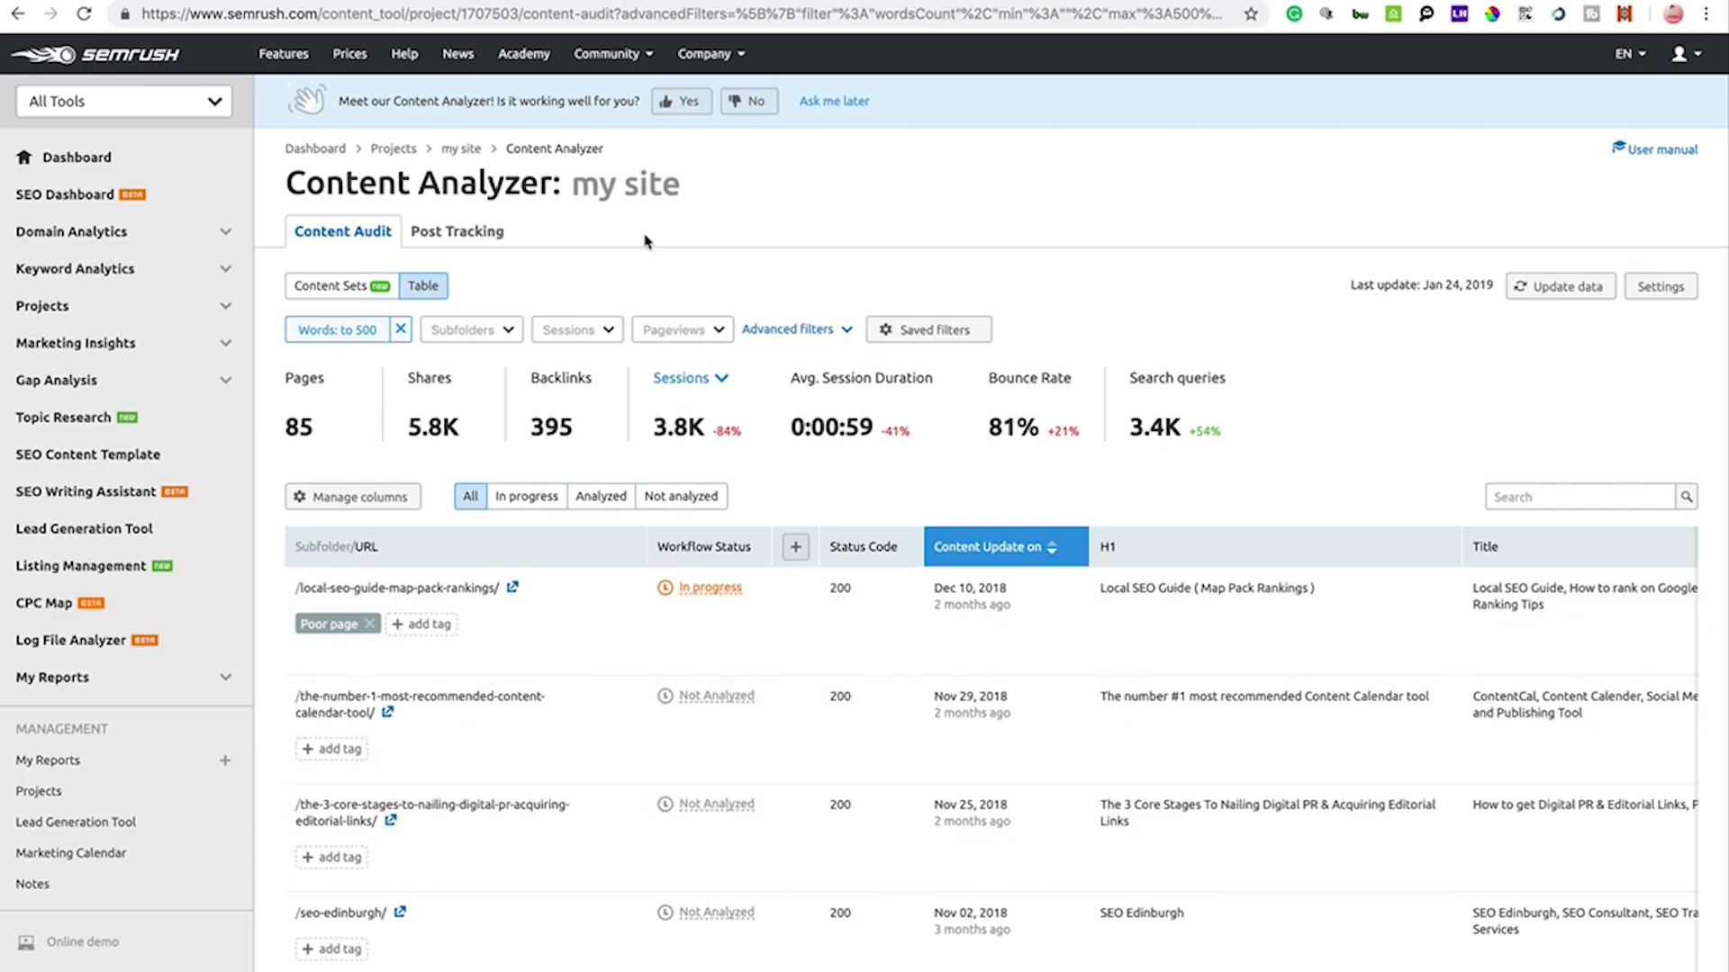
Examine the Subfolders, Sessions, Pageviews and Advanced filters options, along with the further columns of the audit table.
left_click(508, 334)
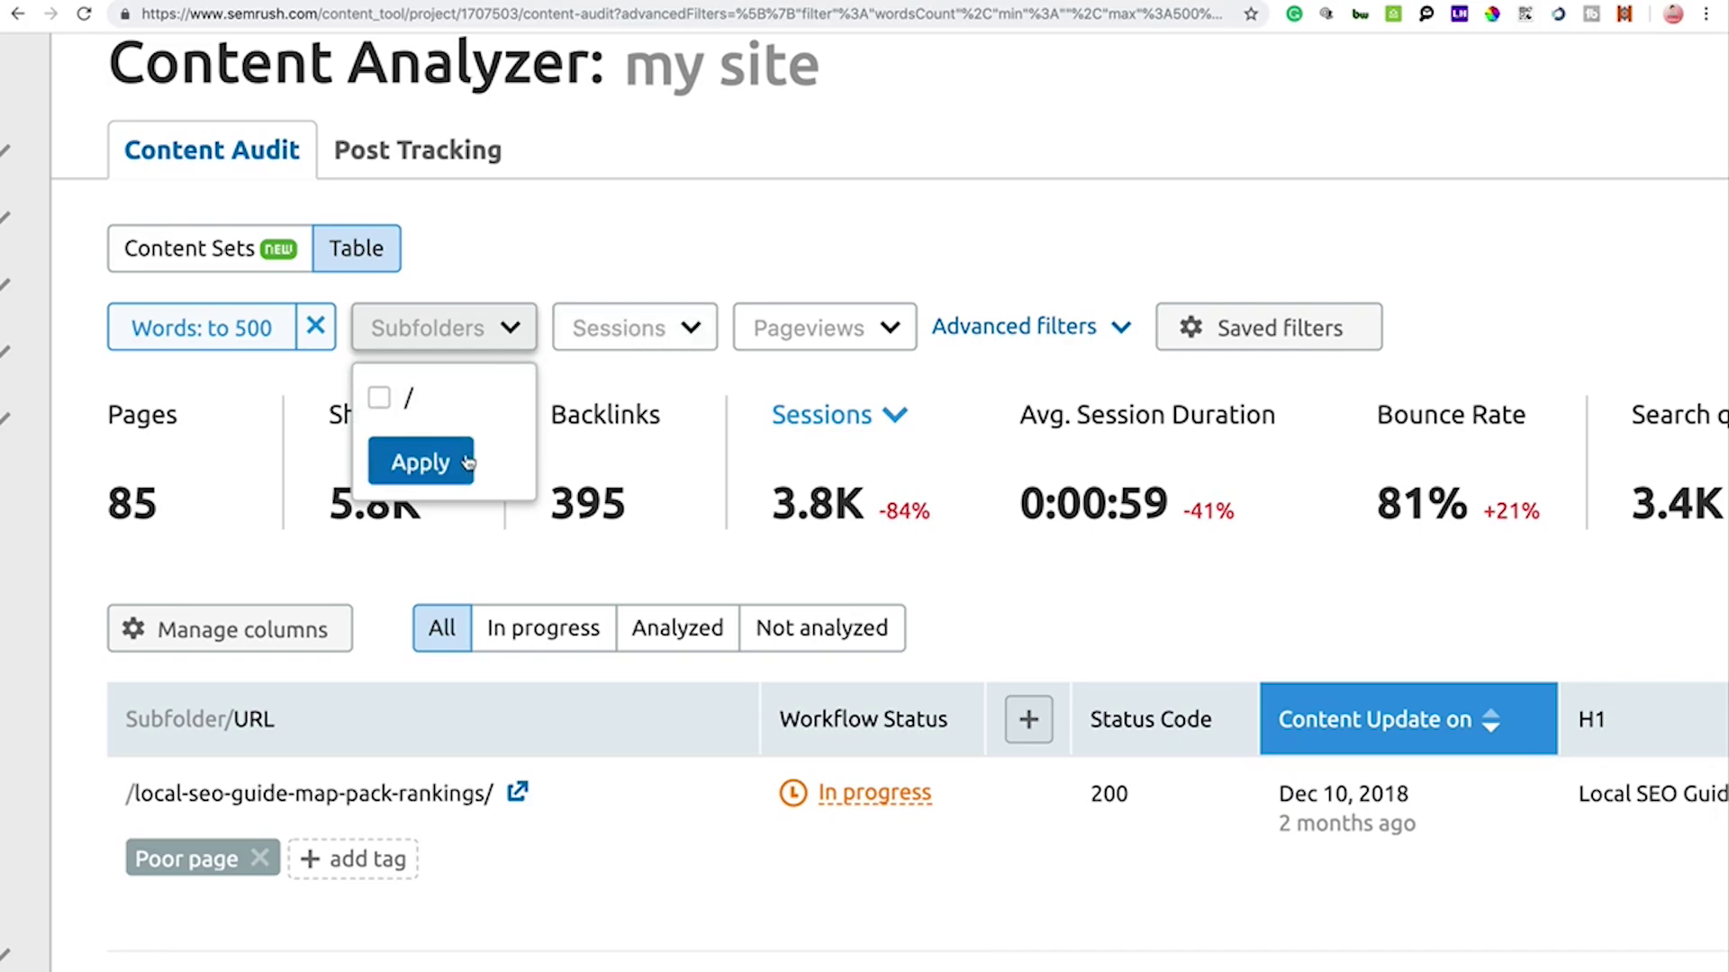
left_click(631, 378)
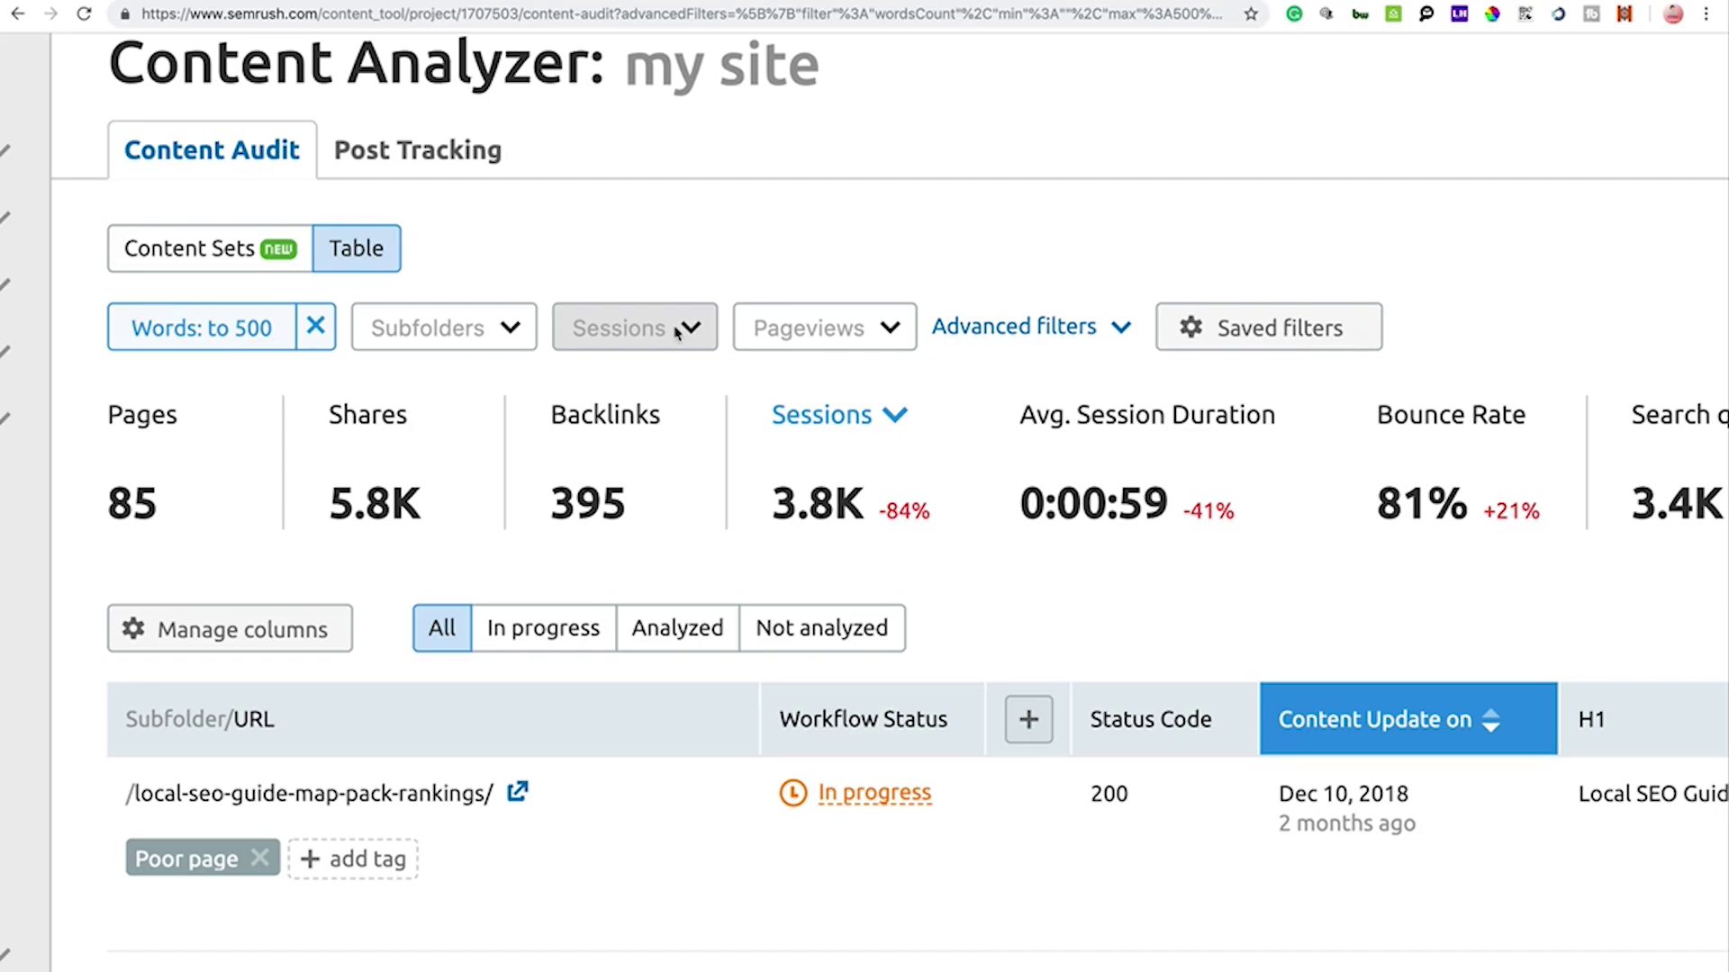
left_click(677, 333)
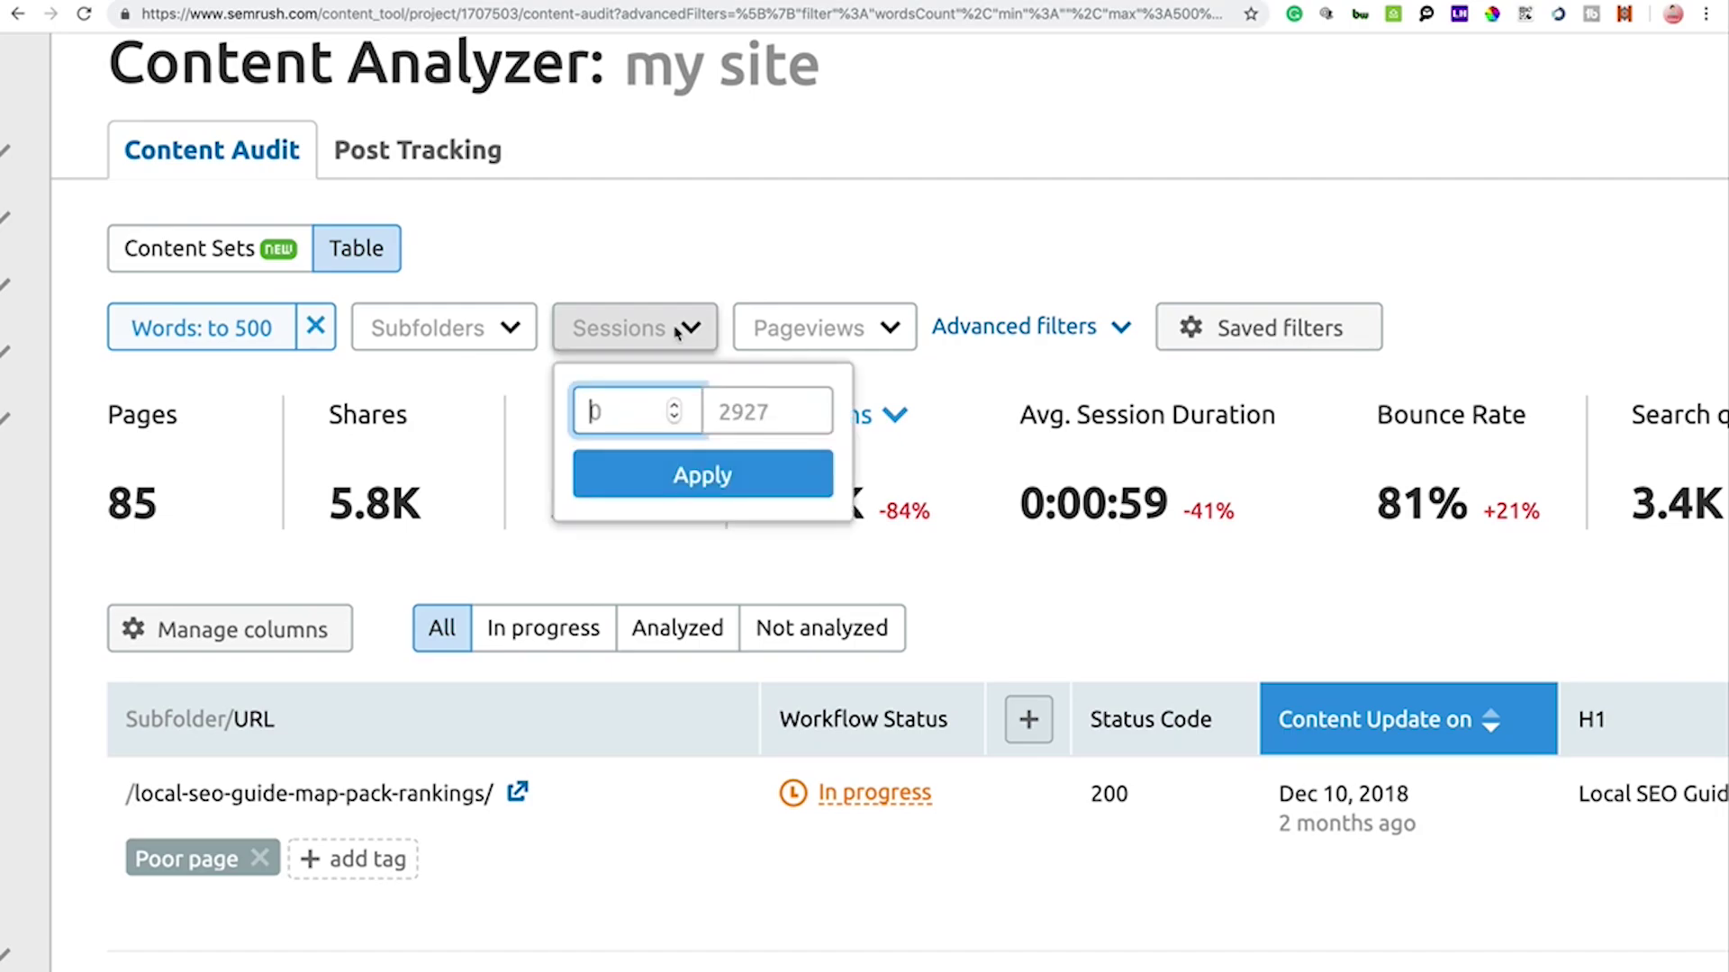
left_click(807, 328)
left_click(1072, 329)
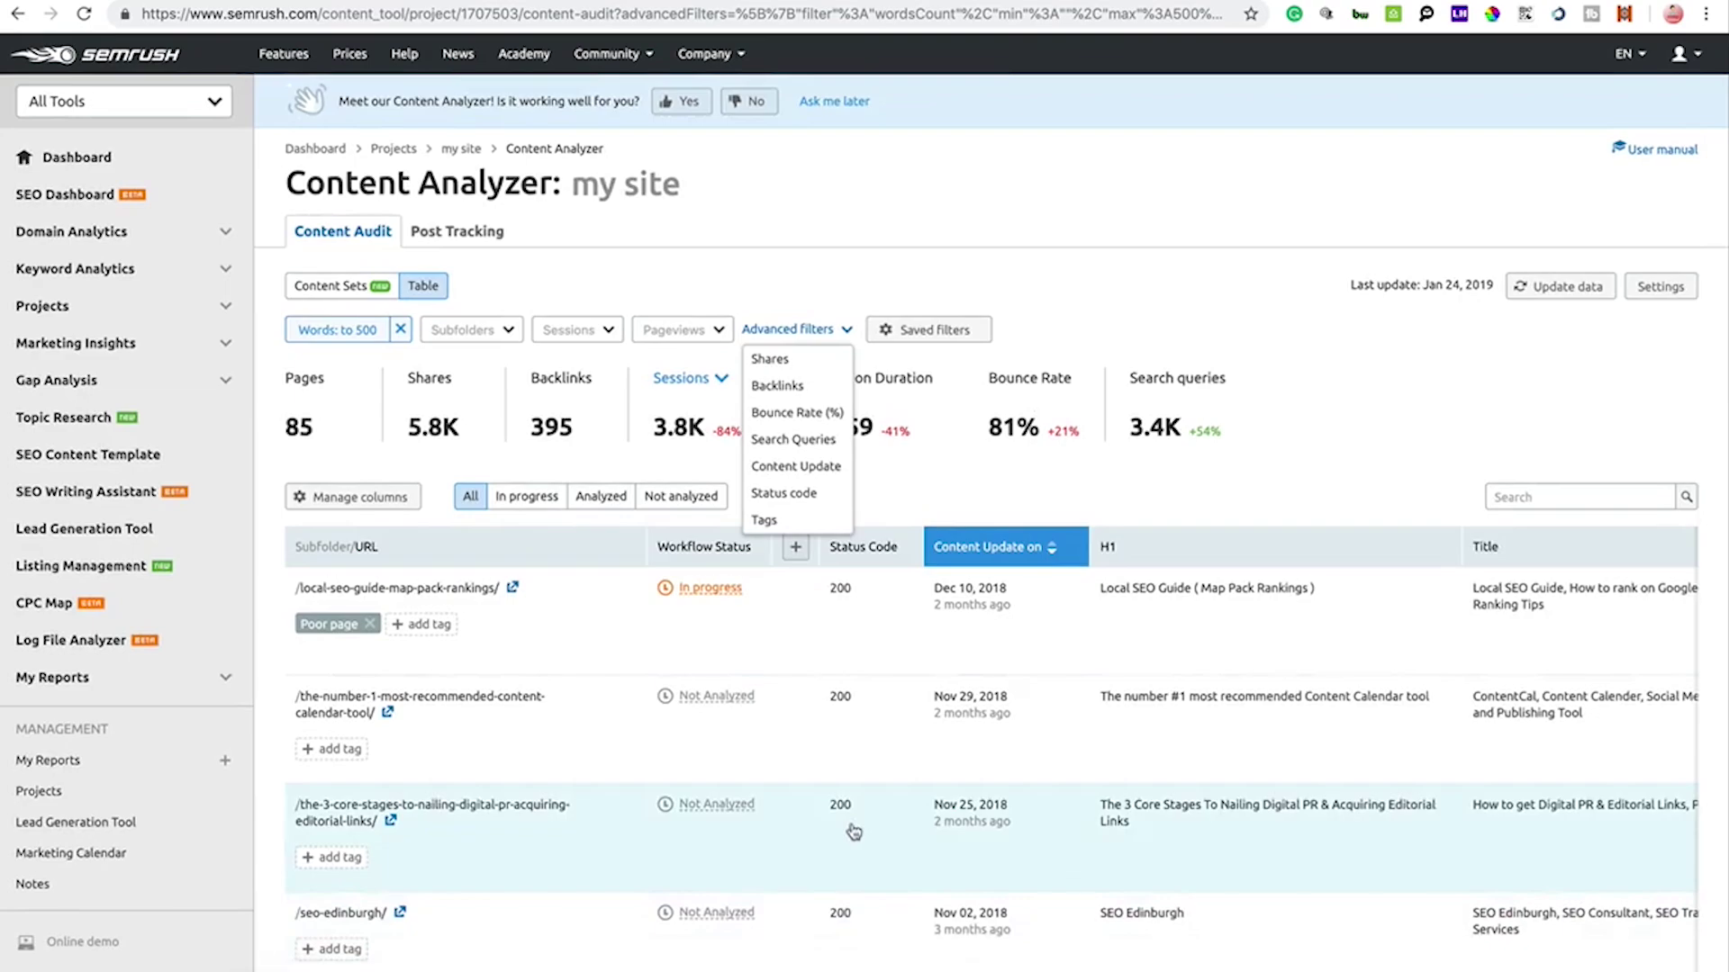
scroll(1233, 747, "right", 10)
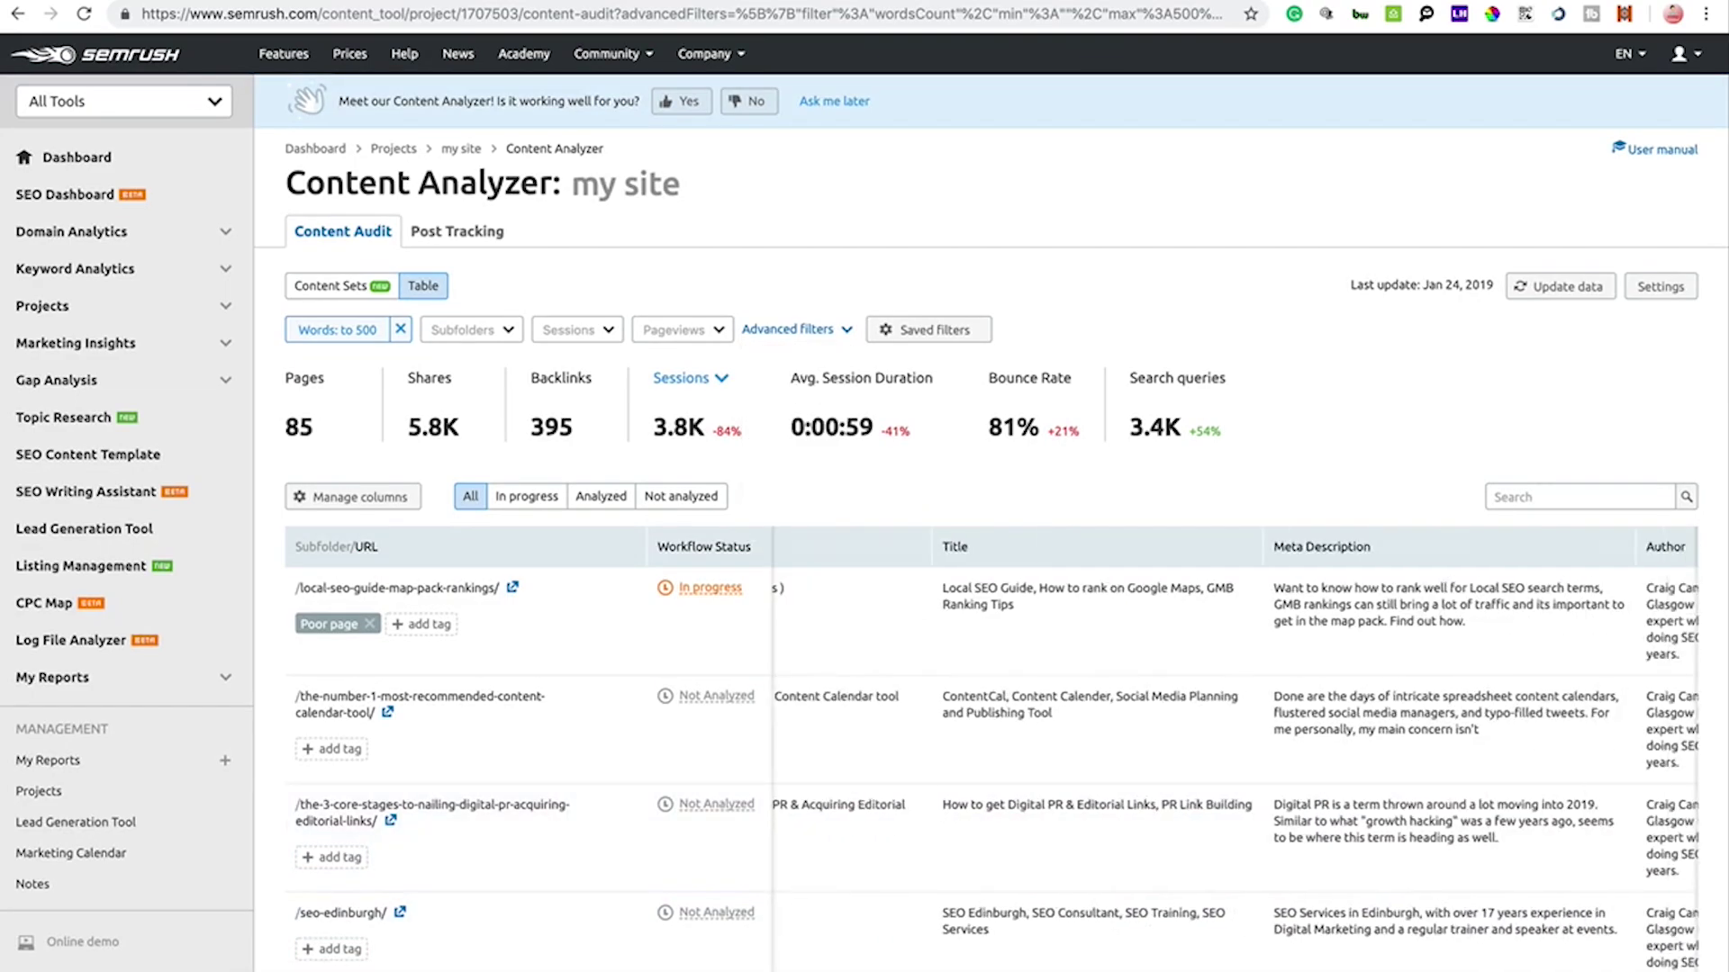
scroll(990, 900, "left", 10)
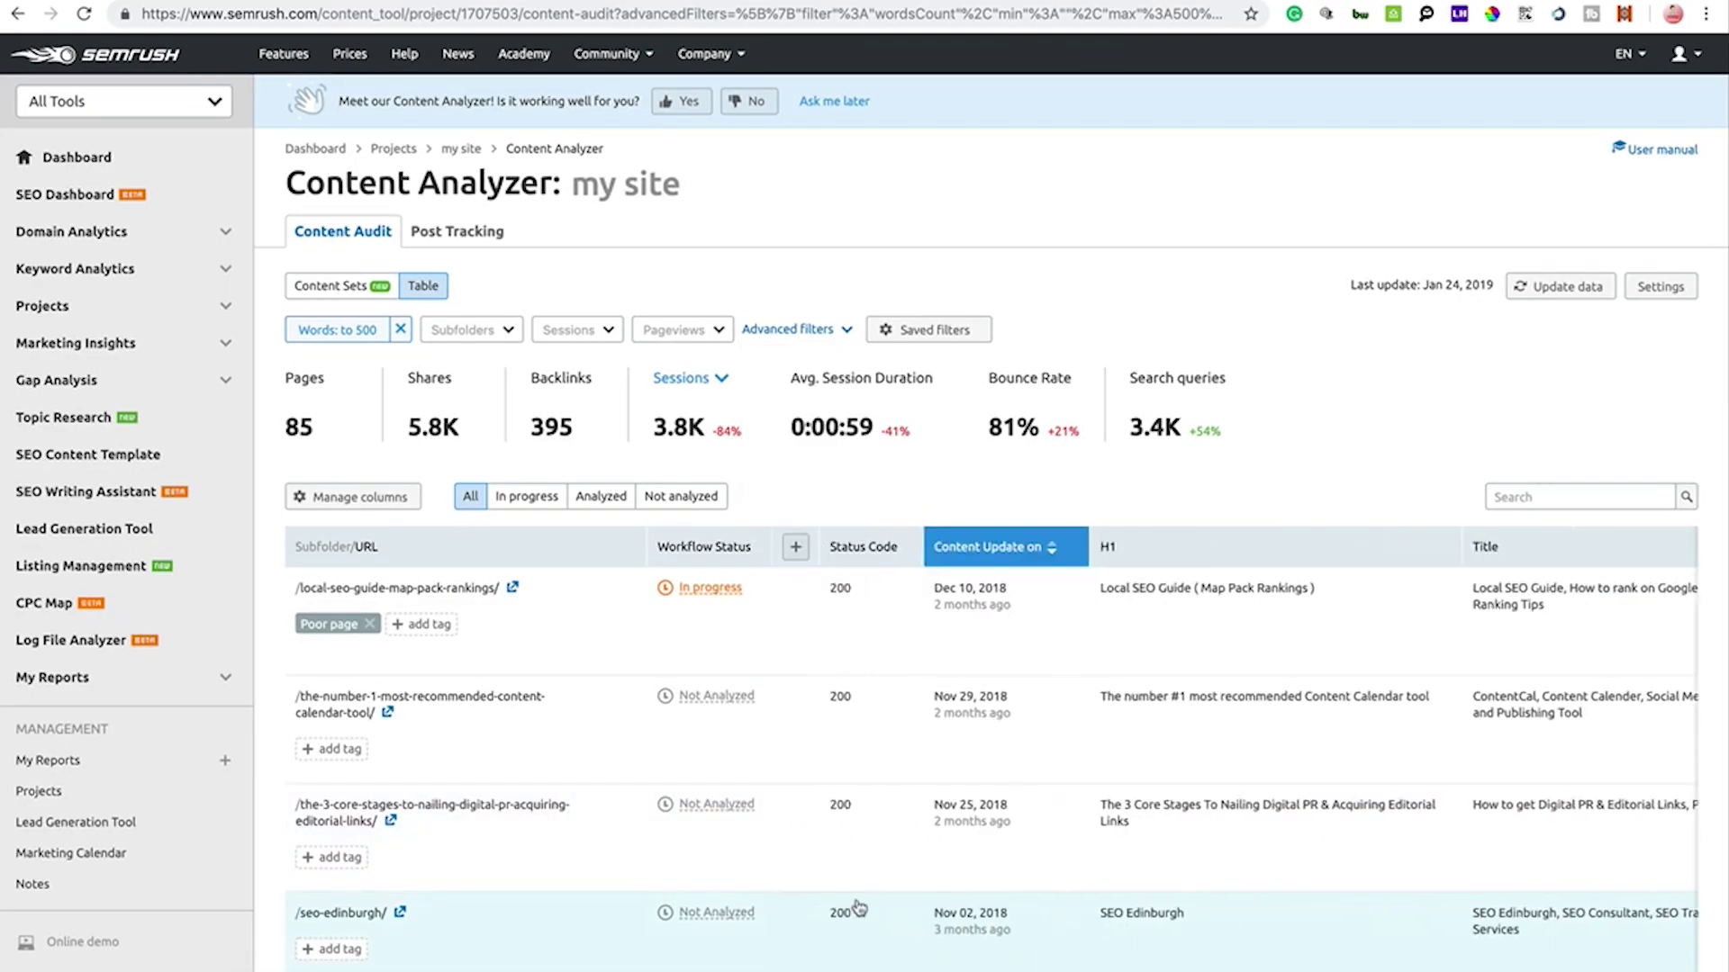
left_click(804, 330)
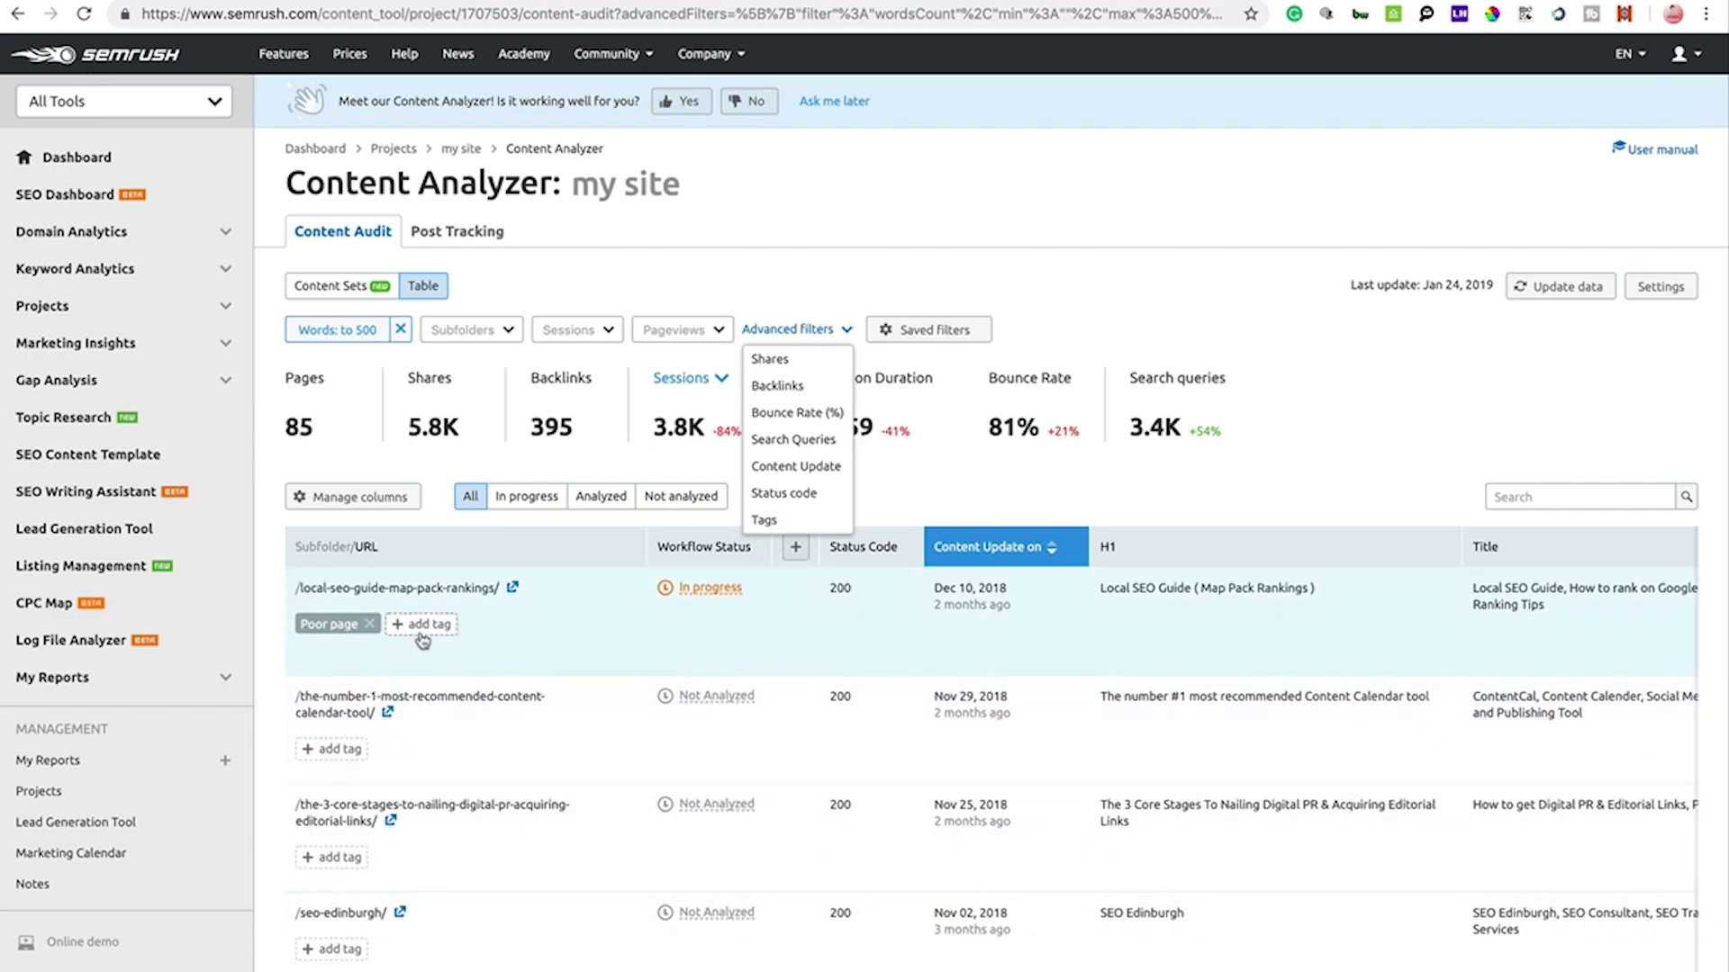
Replace the Poor page tag on the /local-seo-guide-map-pack-rankings/ page with the tag "Loq quality".
left_click(371, 624)
left_click(322, 630)
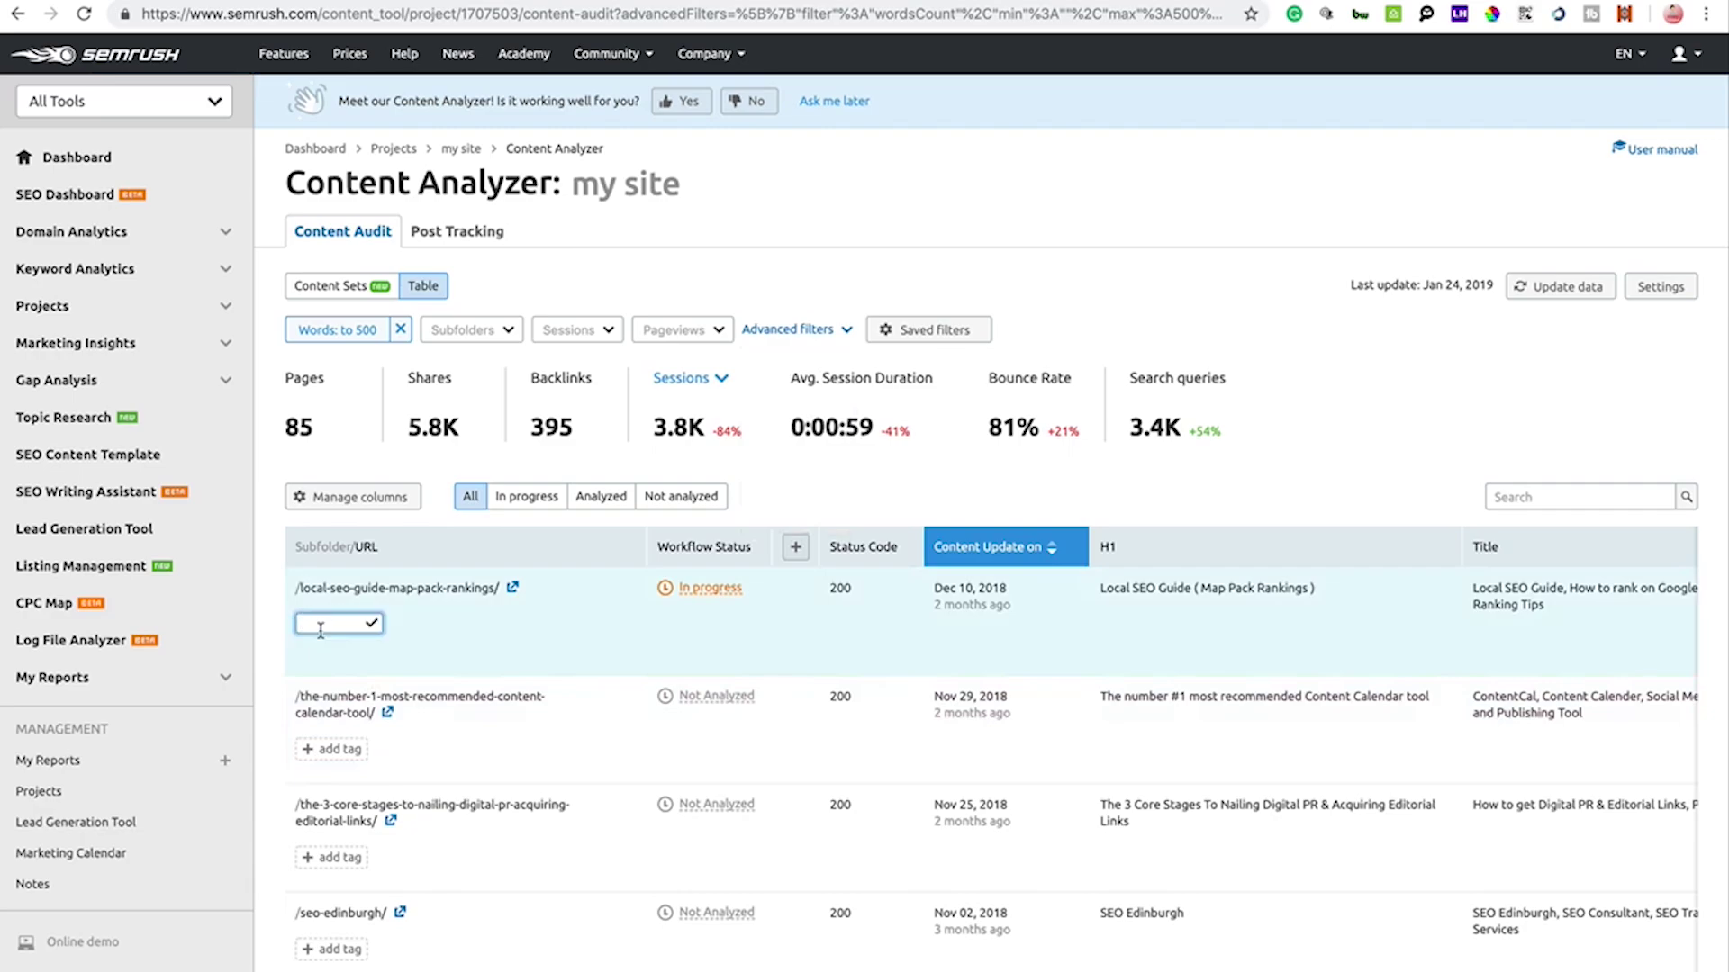
type("Low quality")
key("Return")
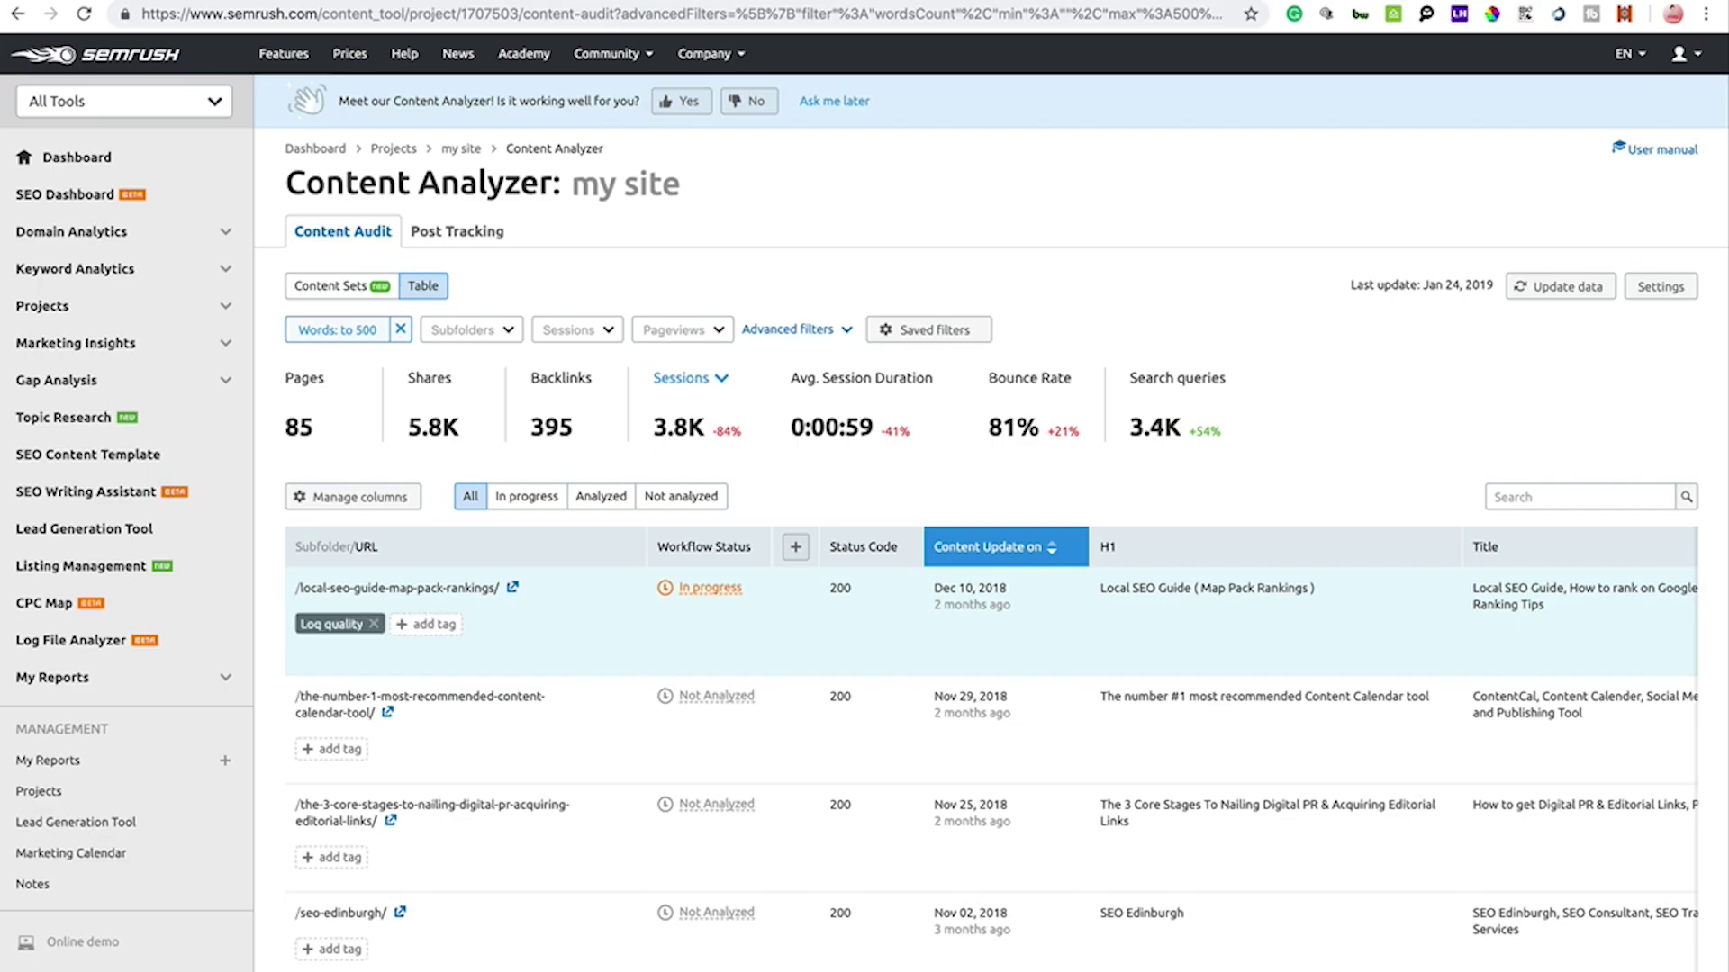
Remove the misspelled tag from /local-seo-guide-map-pack-rankings/, try to tag the page "low quality", and return to the audit table.
left_click(374, 625)
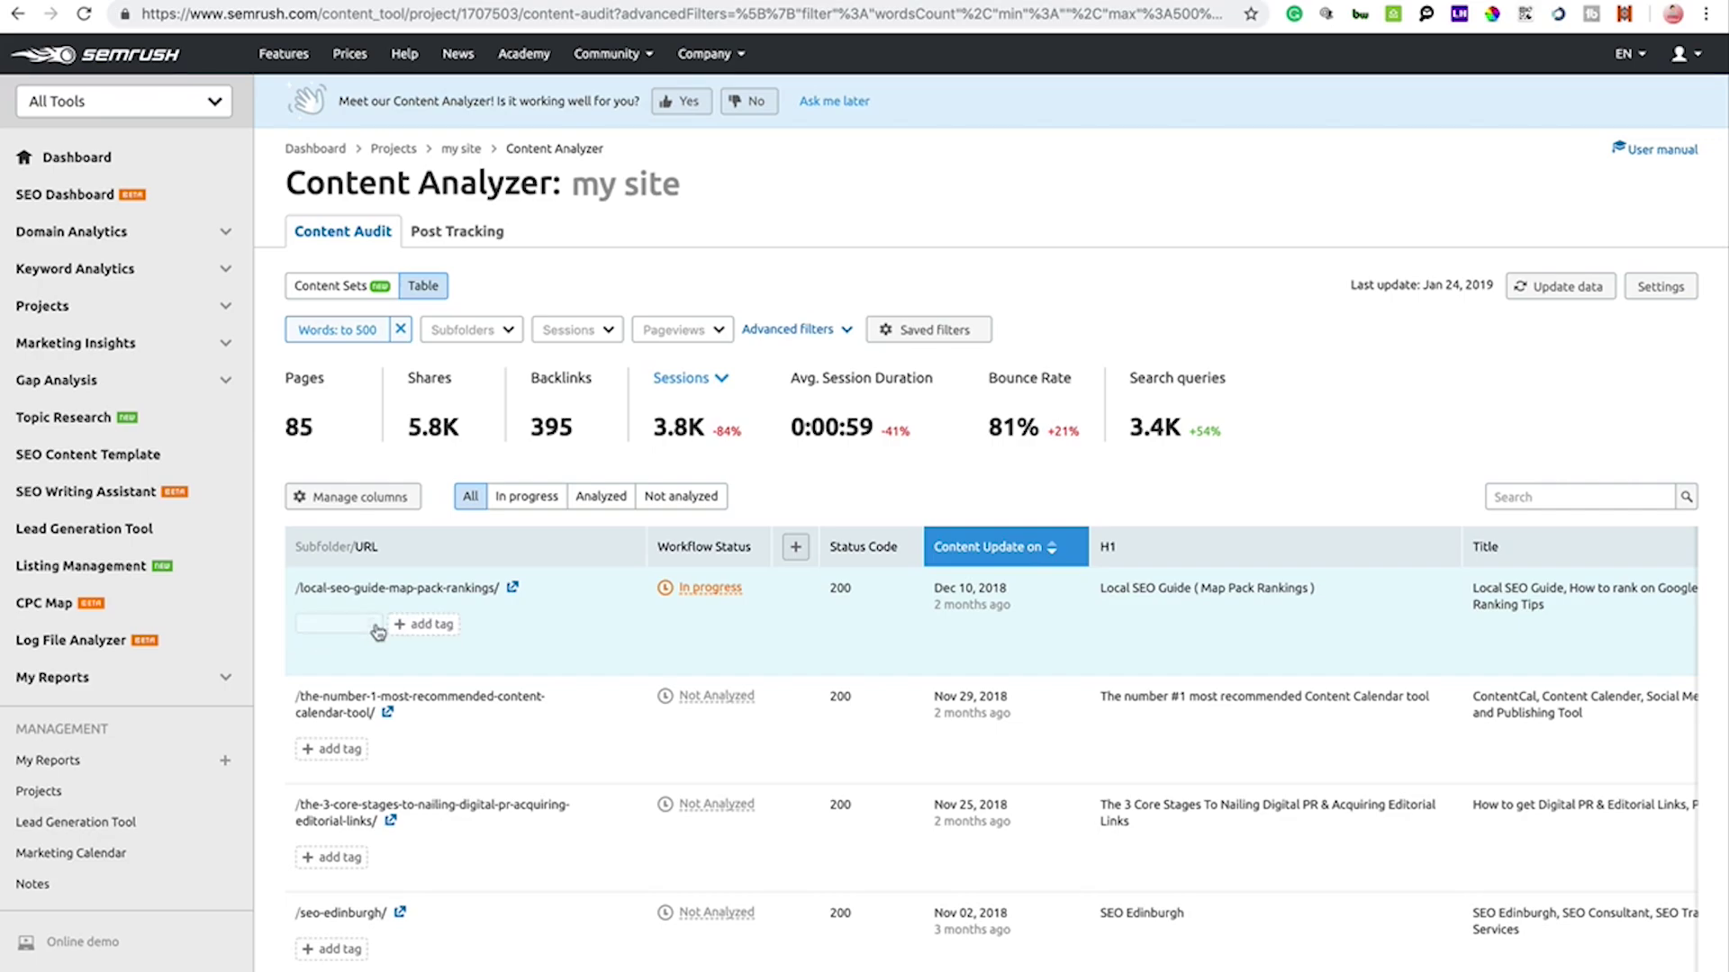
left_click(330, 625)
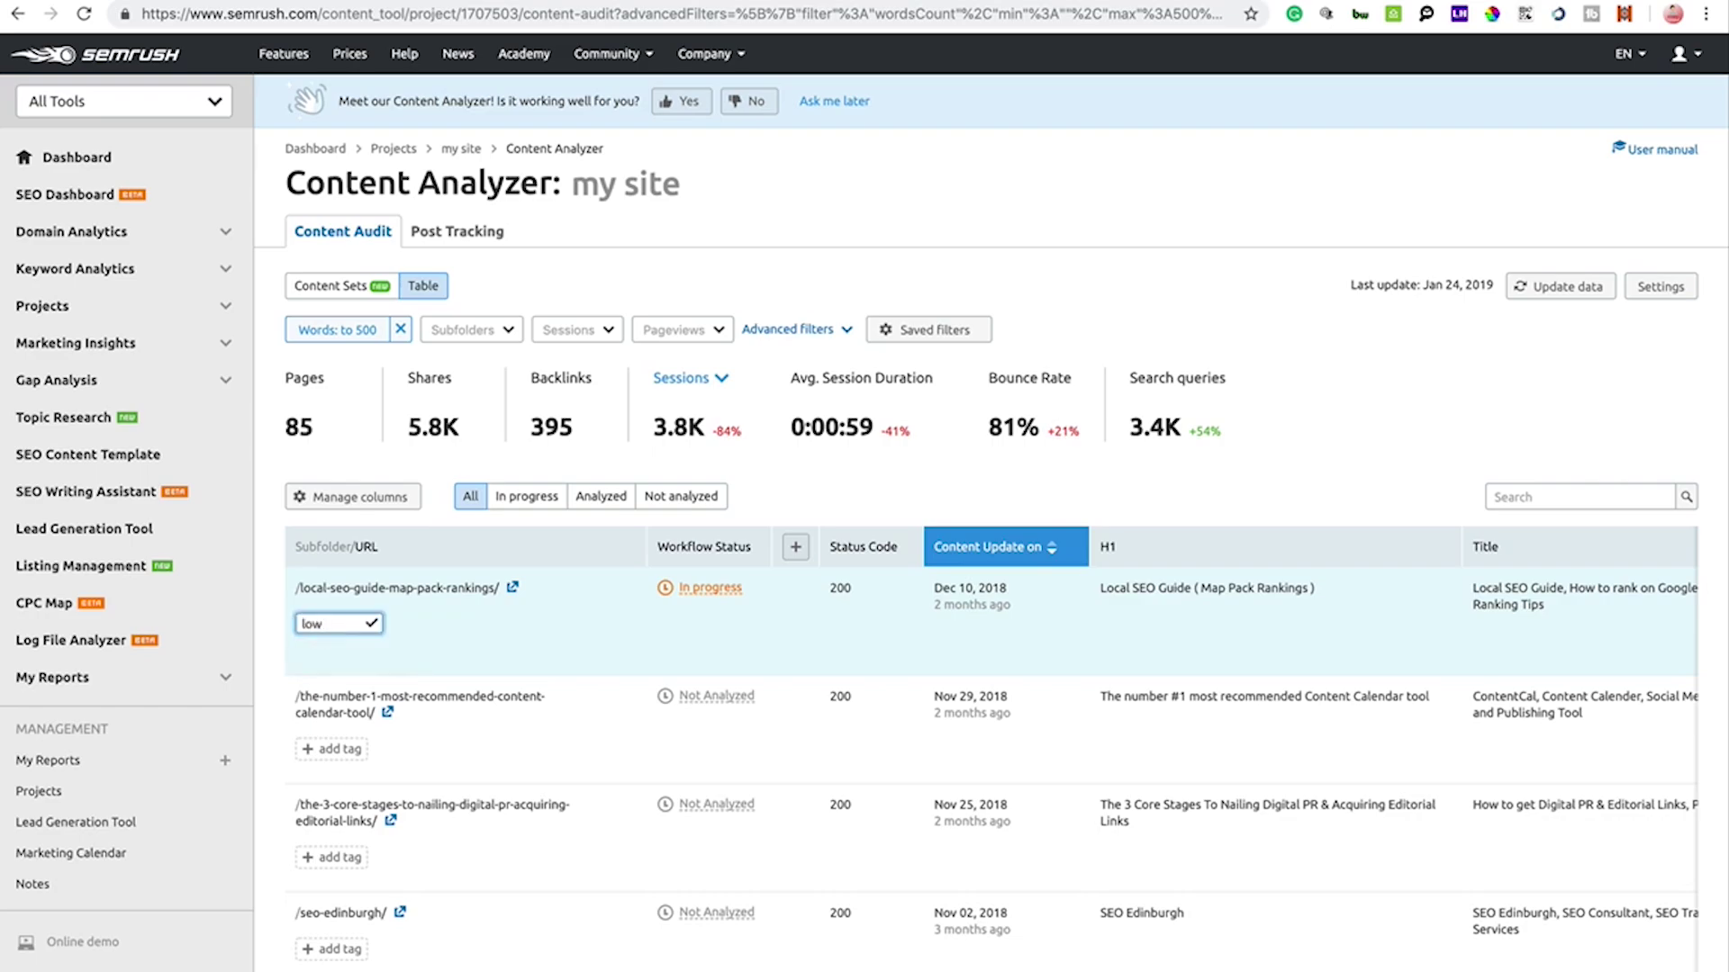
type("low quality")
left_click(446, 633)
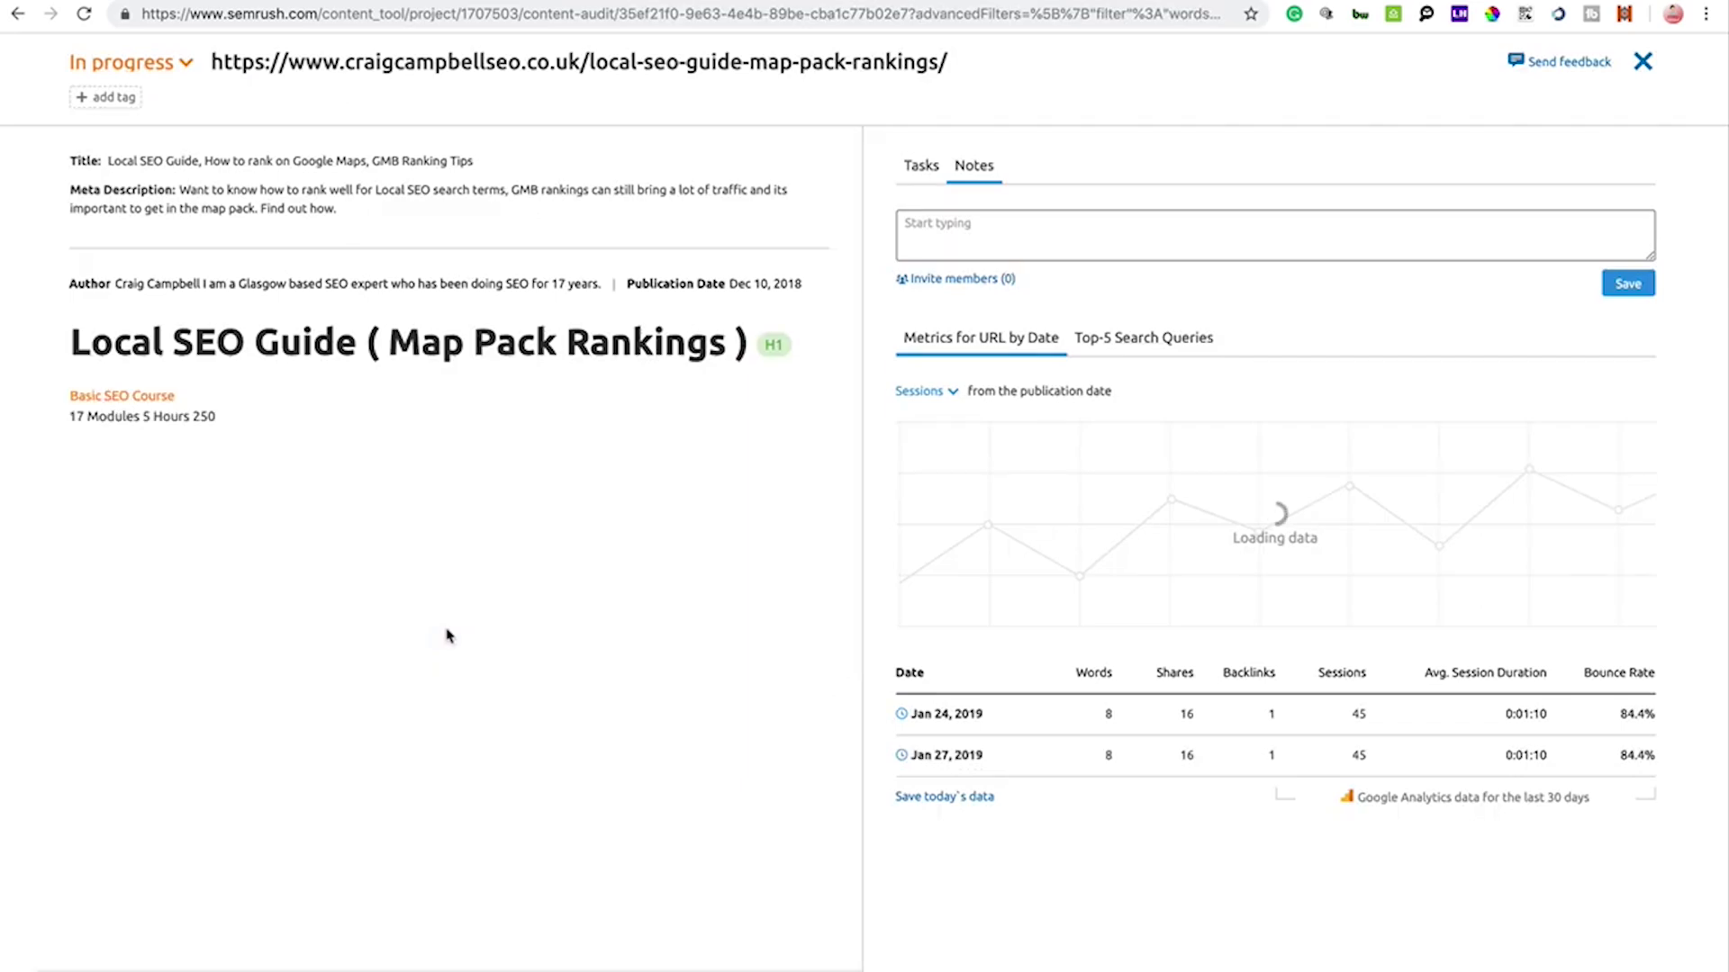
left_click(14, 15)
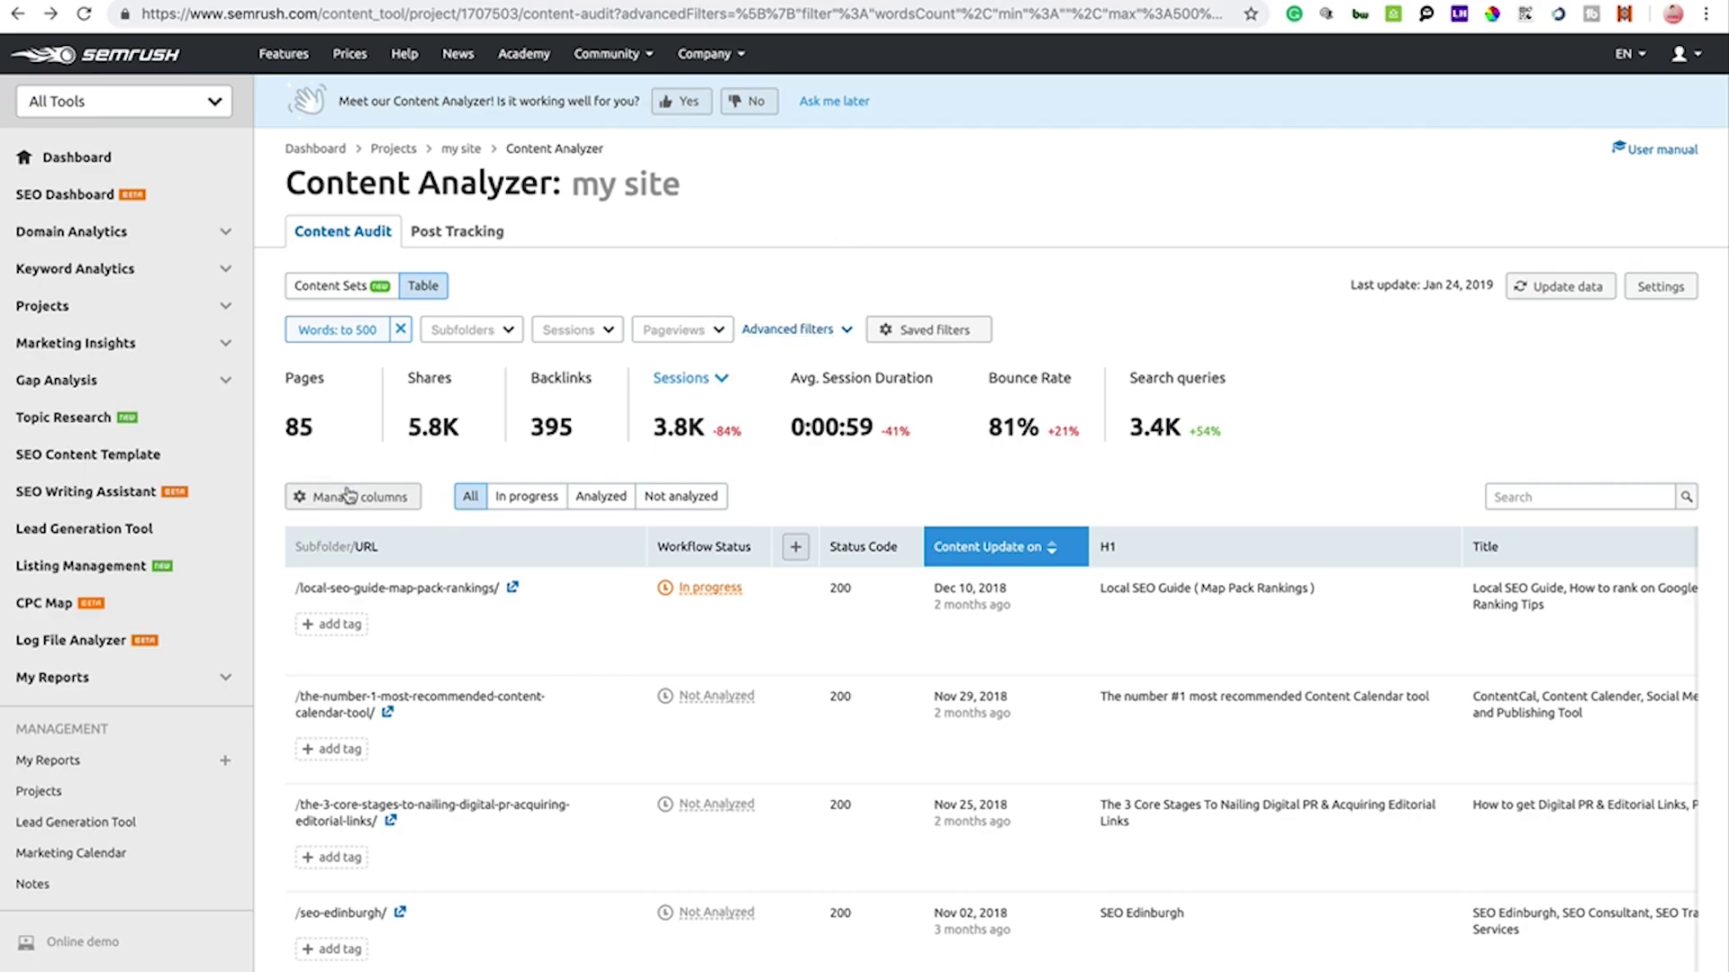
Show the Google Analytics, Backlinks, Shares and Words columns in the audit table and hide the Status Code column.
scroll(347, 493, "up", 5, "ctrl")
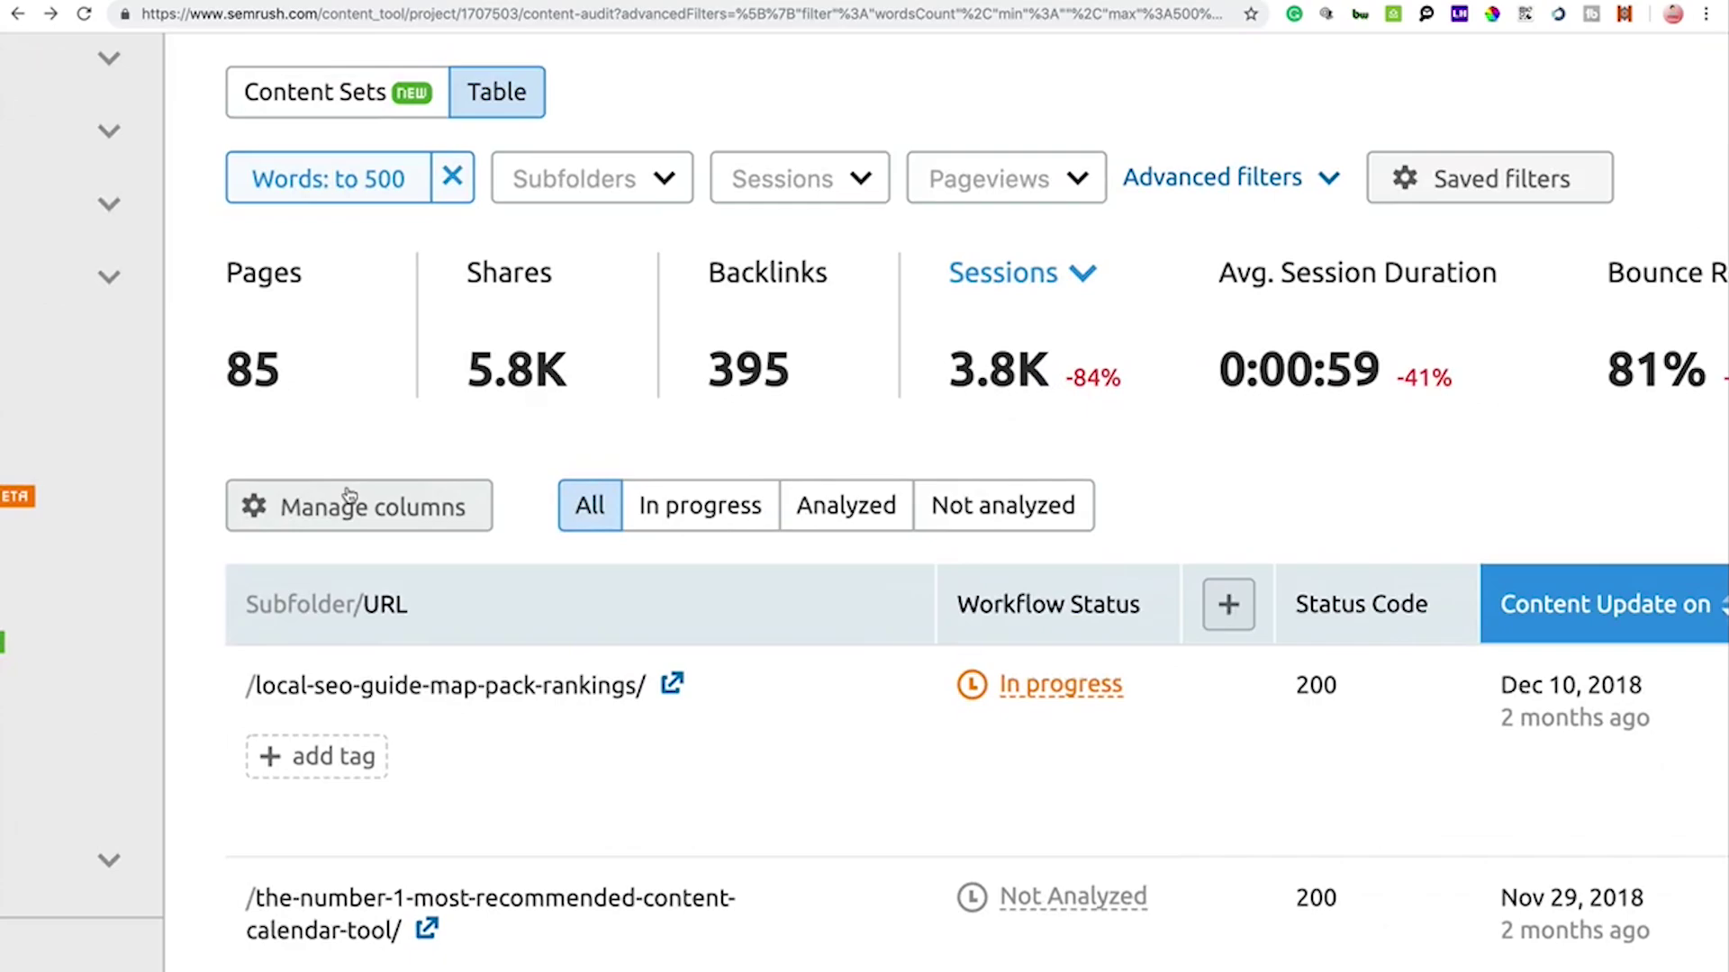
left_click(317, 509)
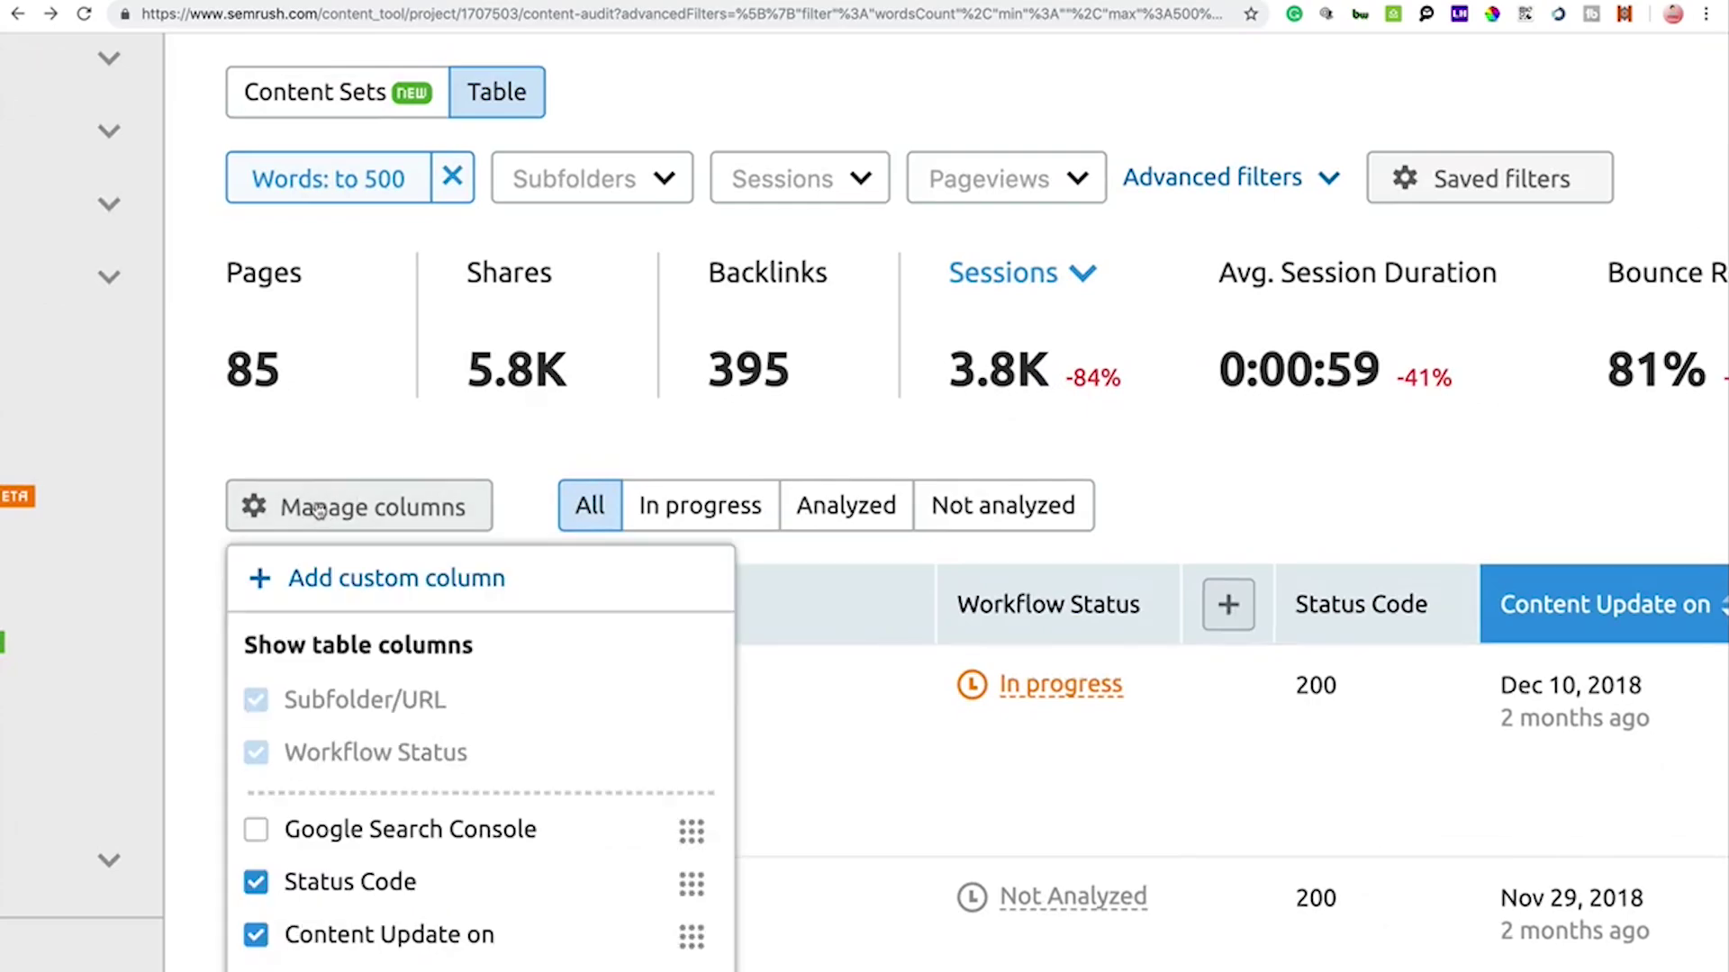
scroll(317, 510, "down", 3, "ctrl")
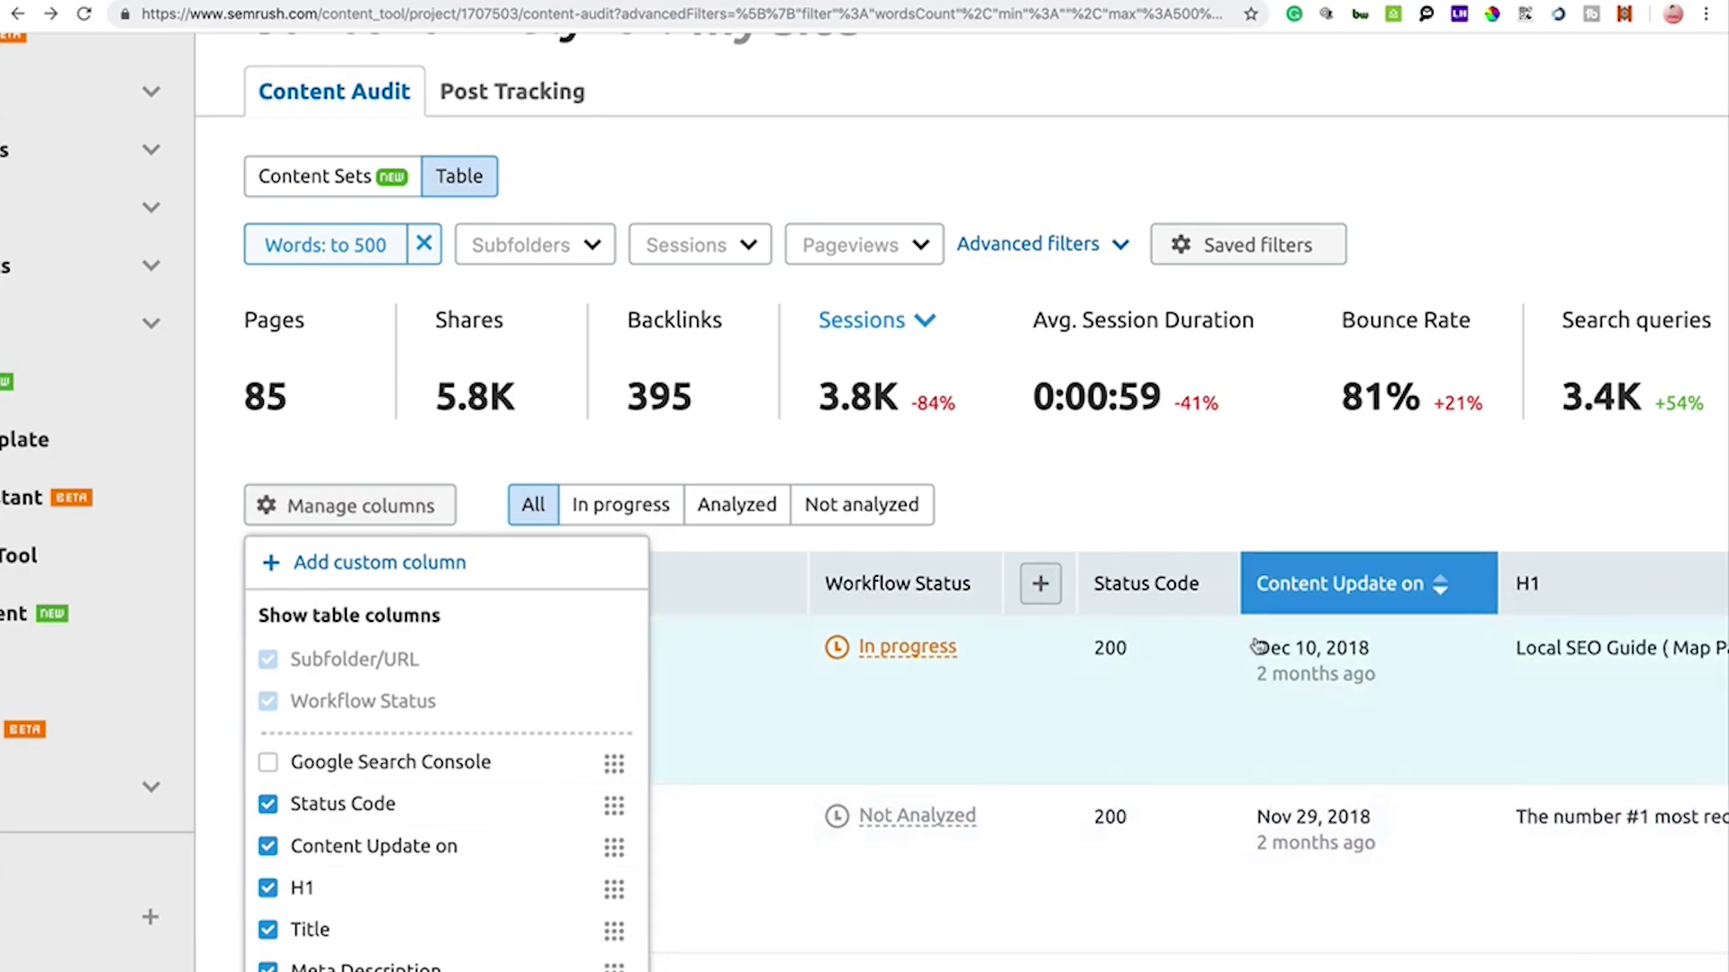
scroll(348, 801, "down", 1, "ctrl")
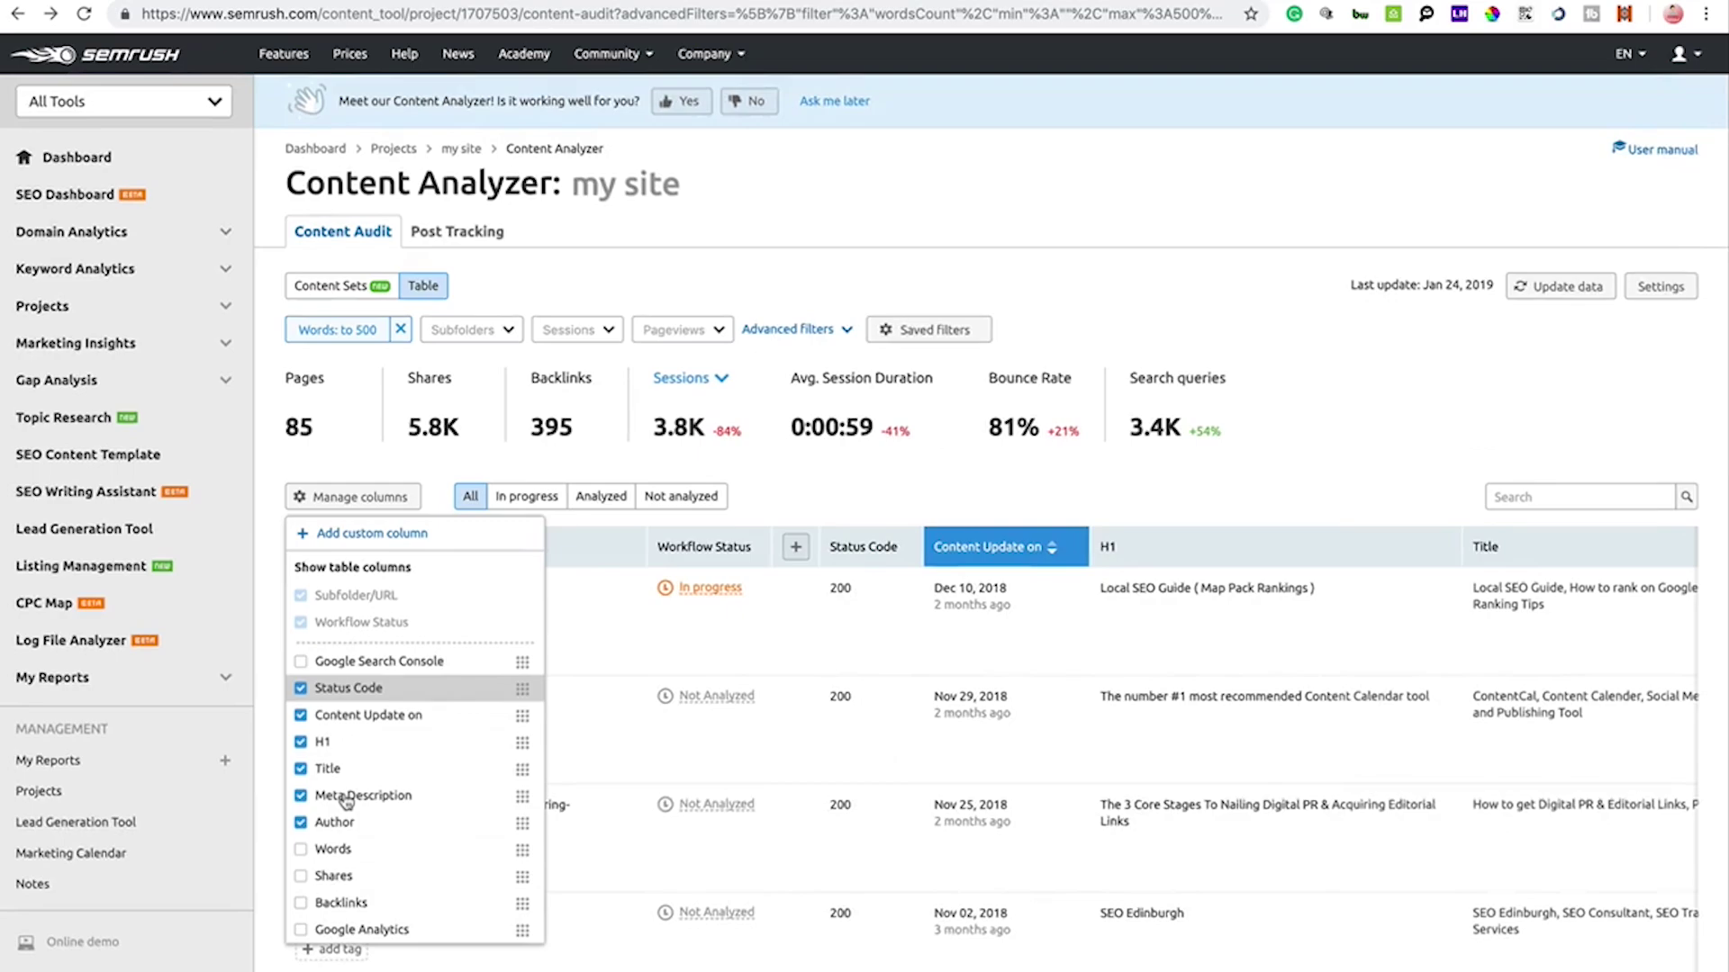
left_click(303, 930)
left_click(301, 905)
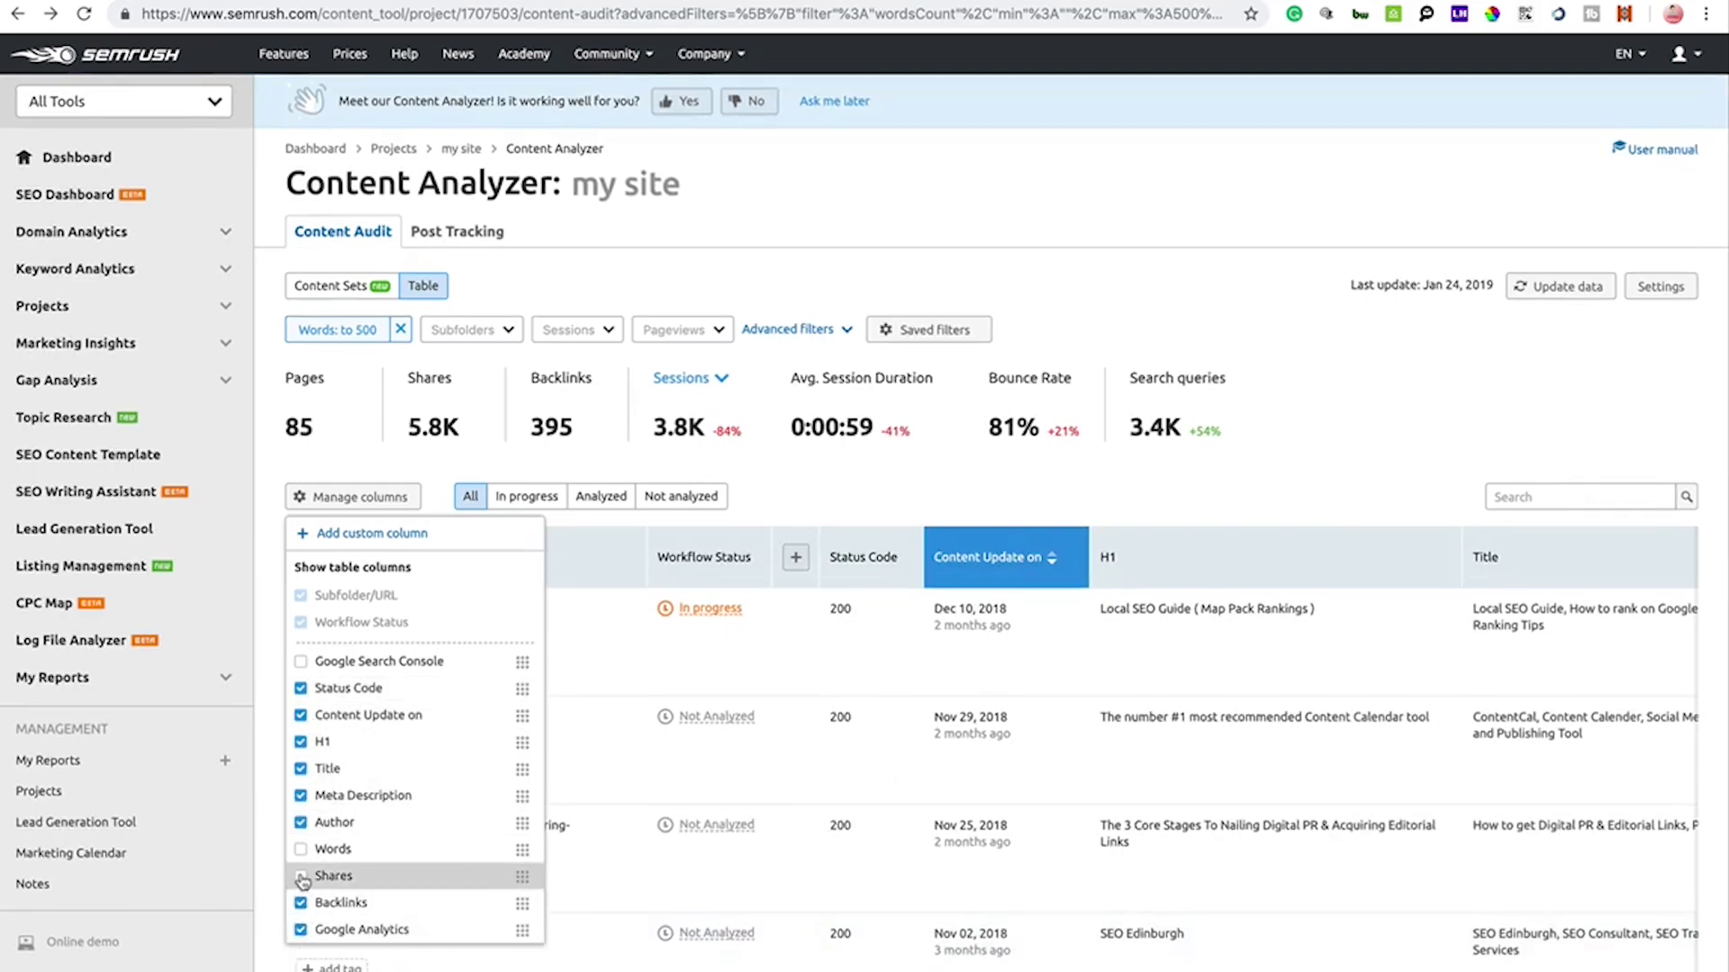
left_click(301, 850)
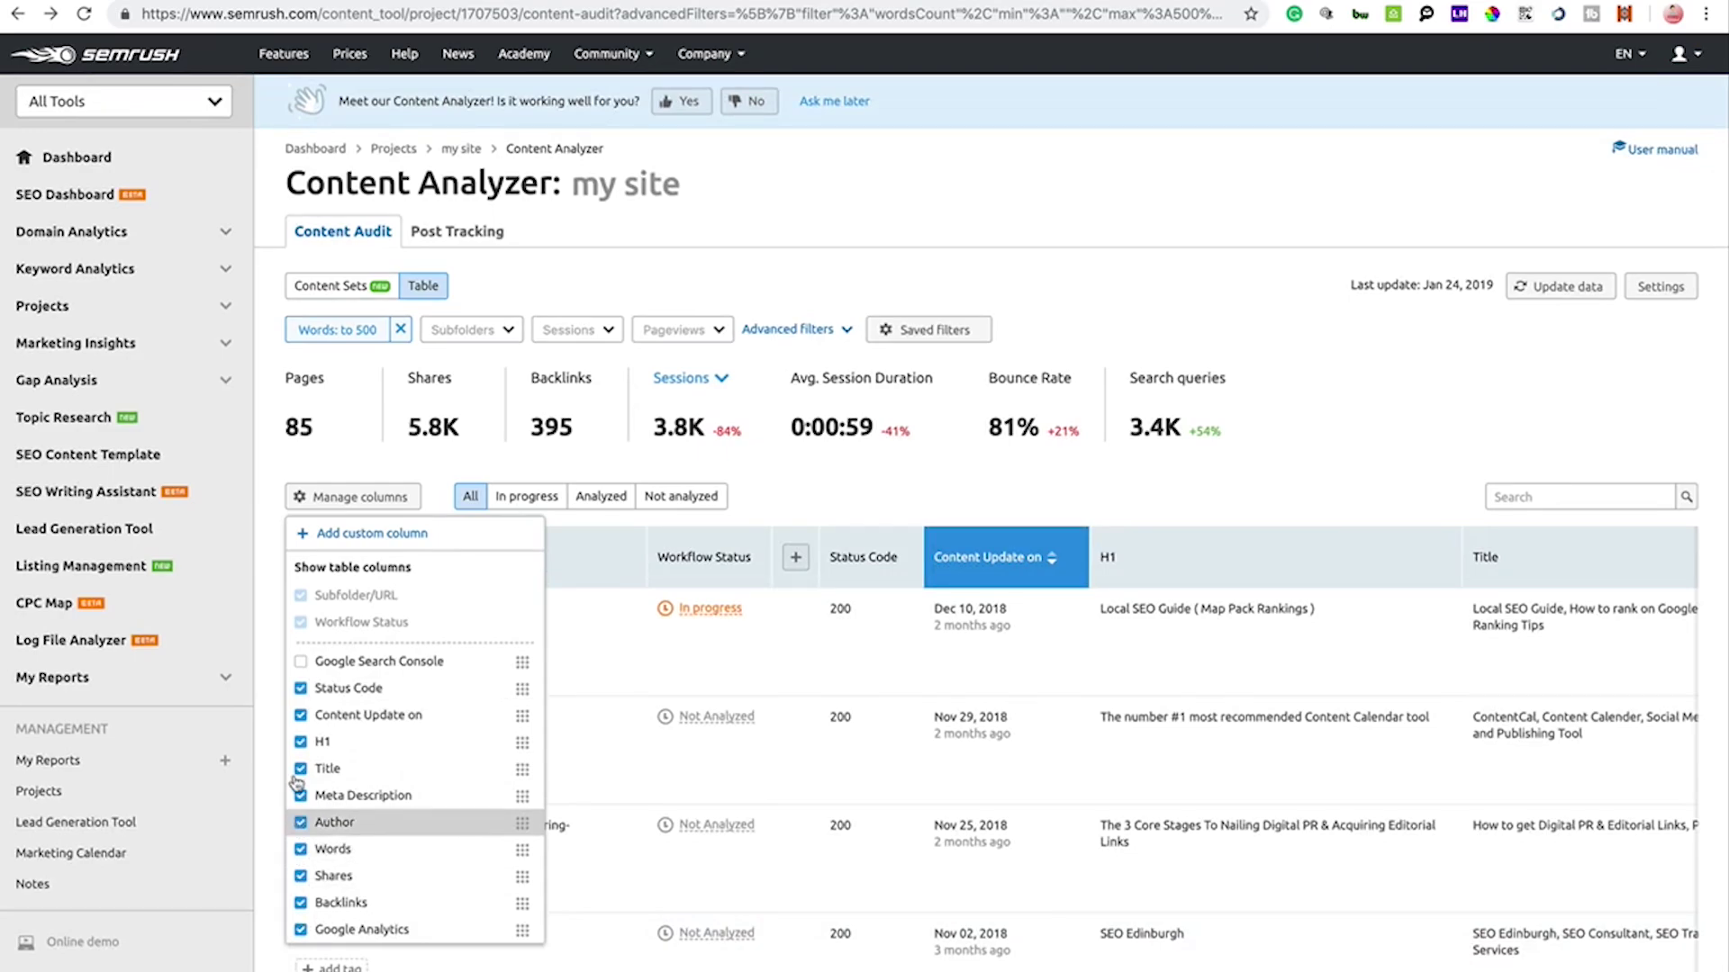
left_click(300, 689)
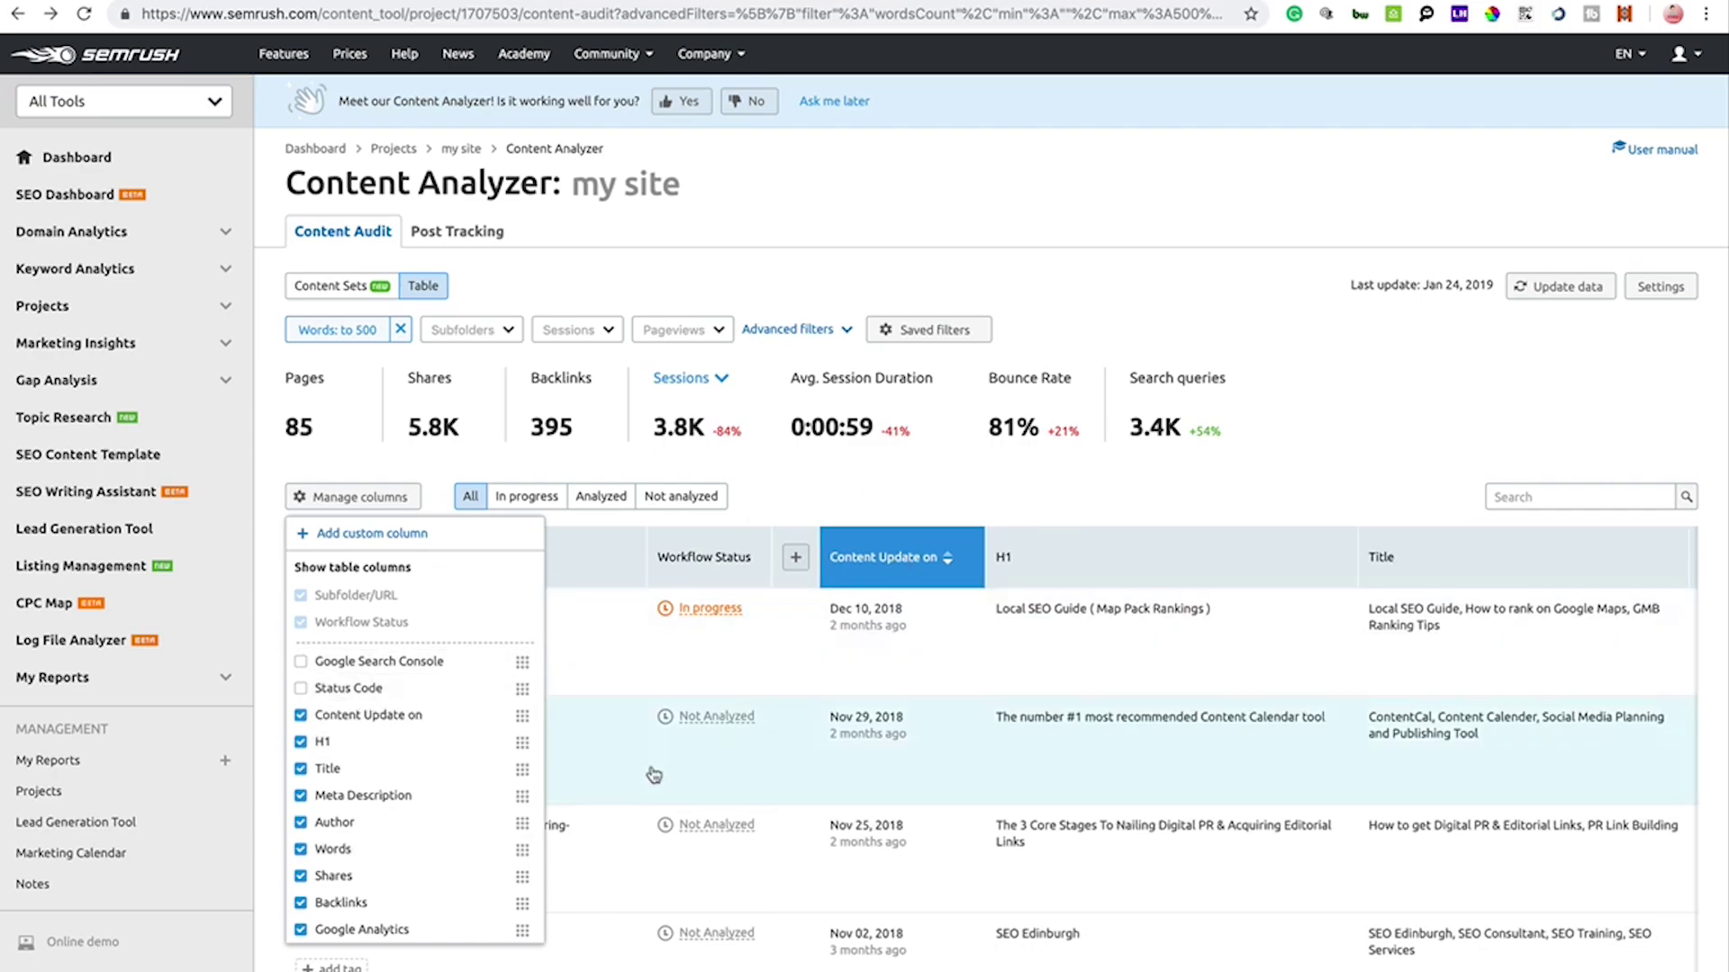
Reorder the audit table columns so that Shares comes first, followed by Title, ahead of Content Update on.
left_click_drag(525, 878, 523, 714)
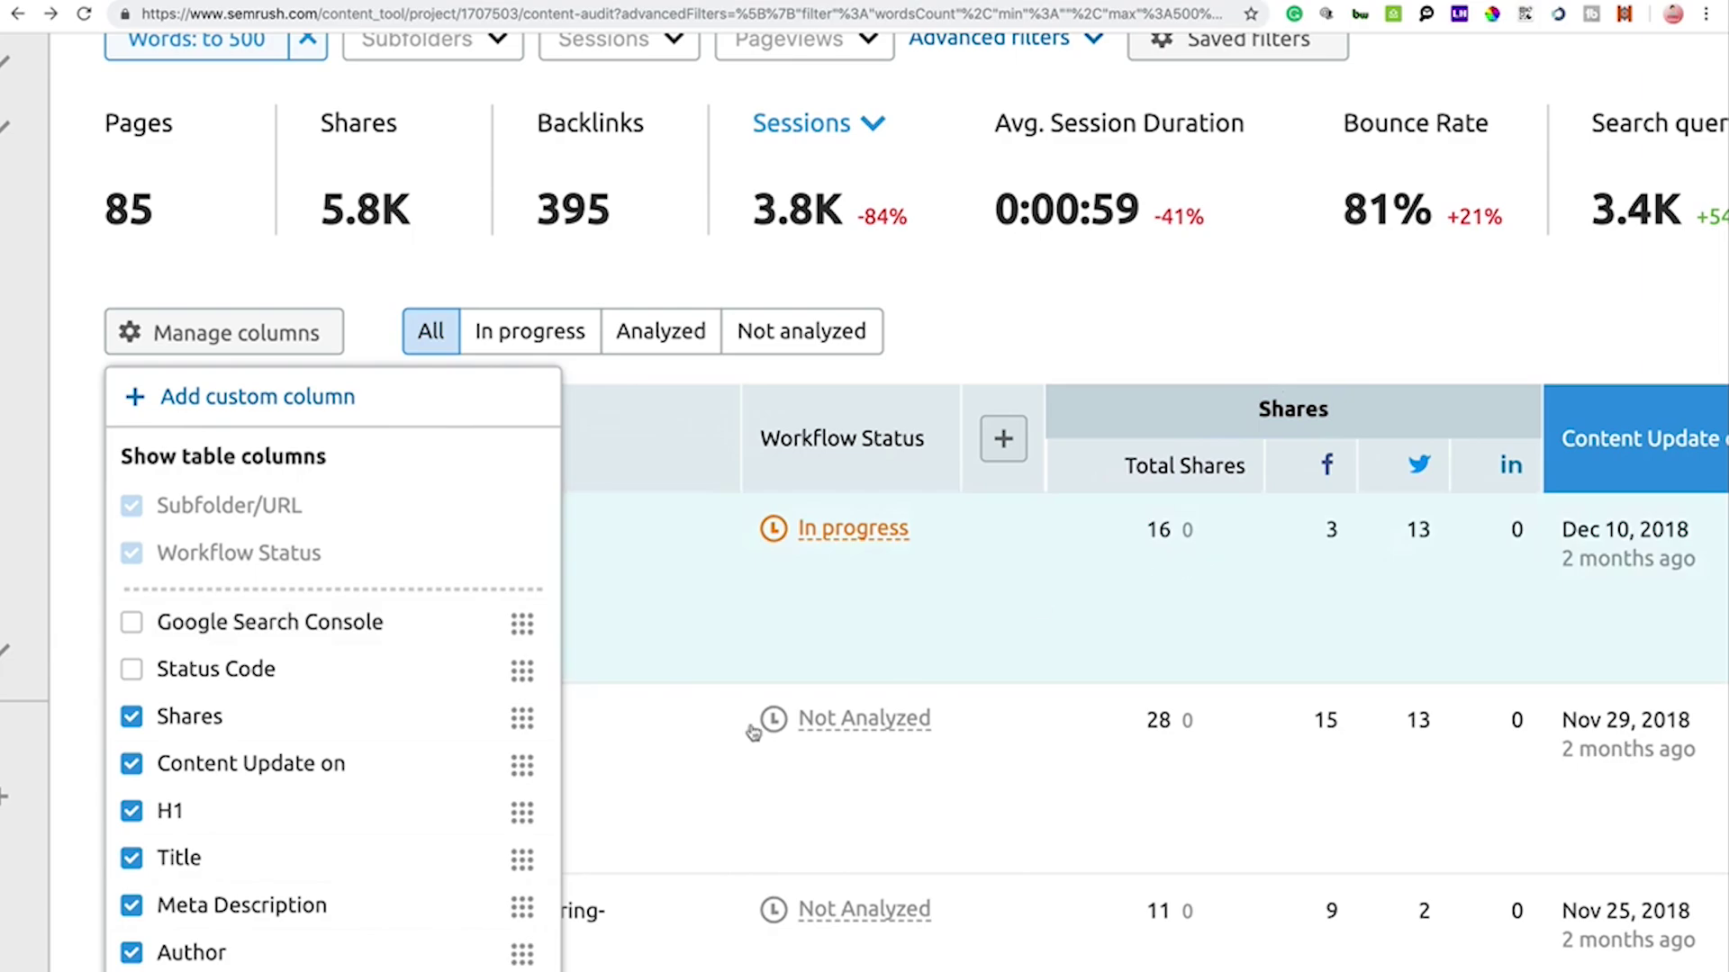
left_click_drag(435, 862, 523, 762)
left_click(547, 862)
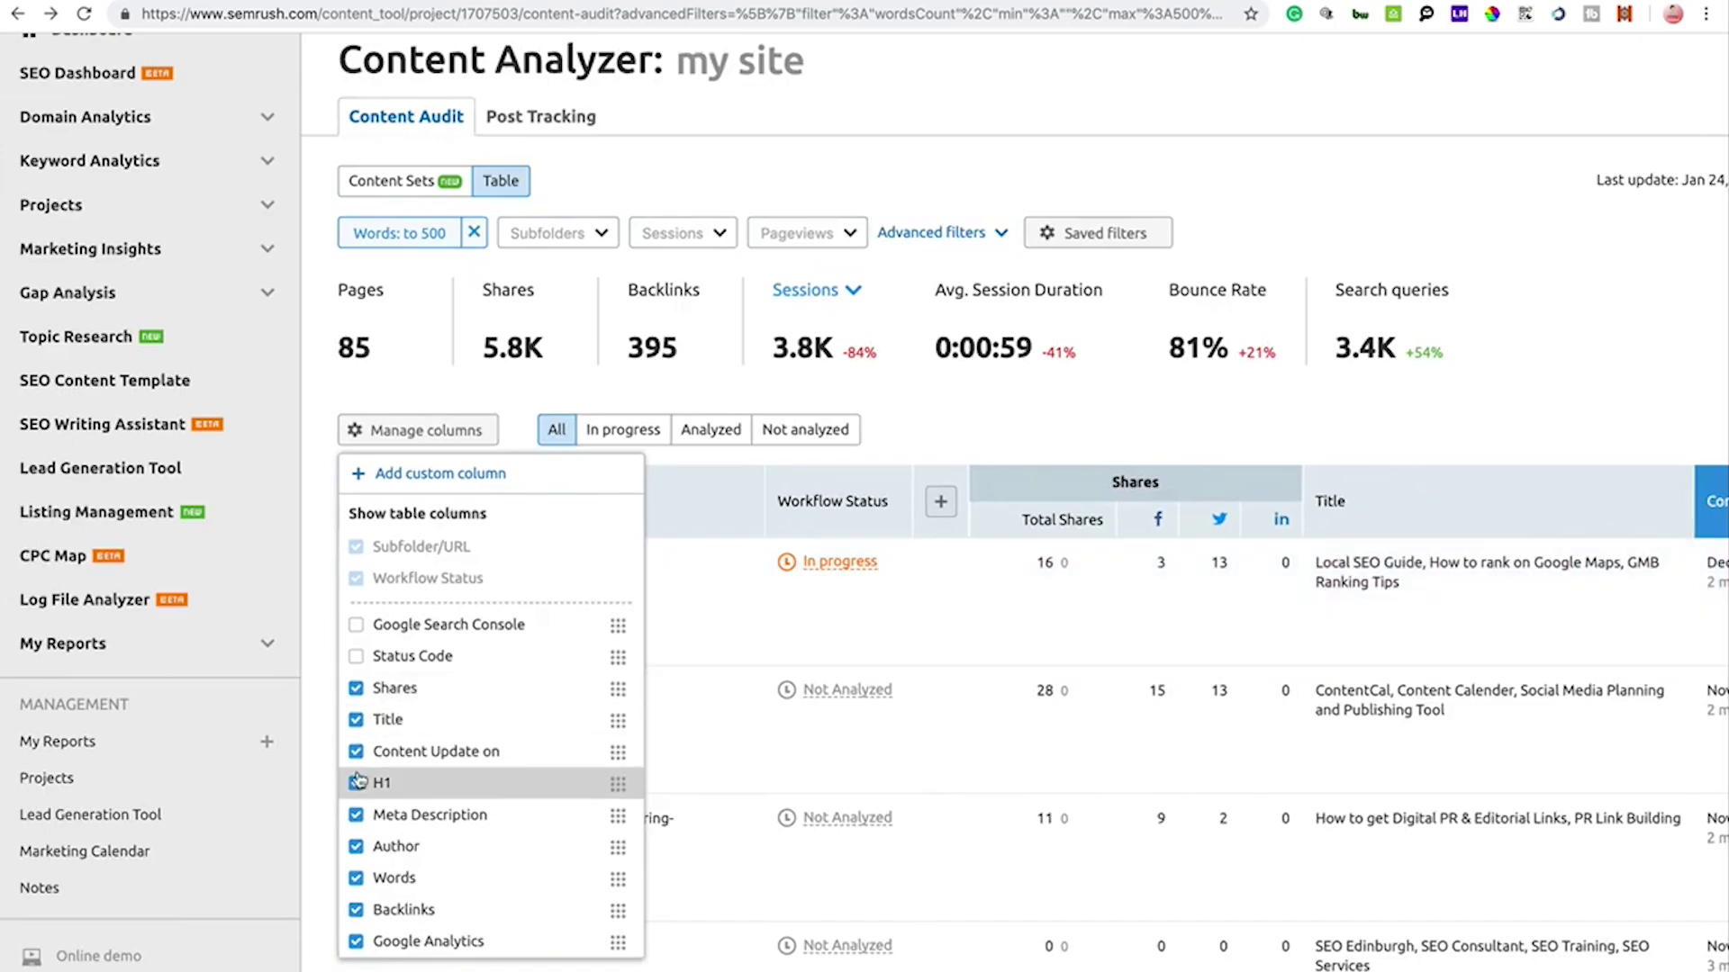
Hide the Content Update on, H1, Meta Description, Author, Words, Backlinks and Google Analytics columns and return to the audit table.
left_click(357, 754)
left_click(357, 784)
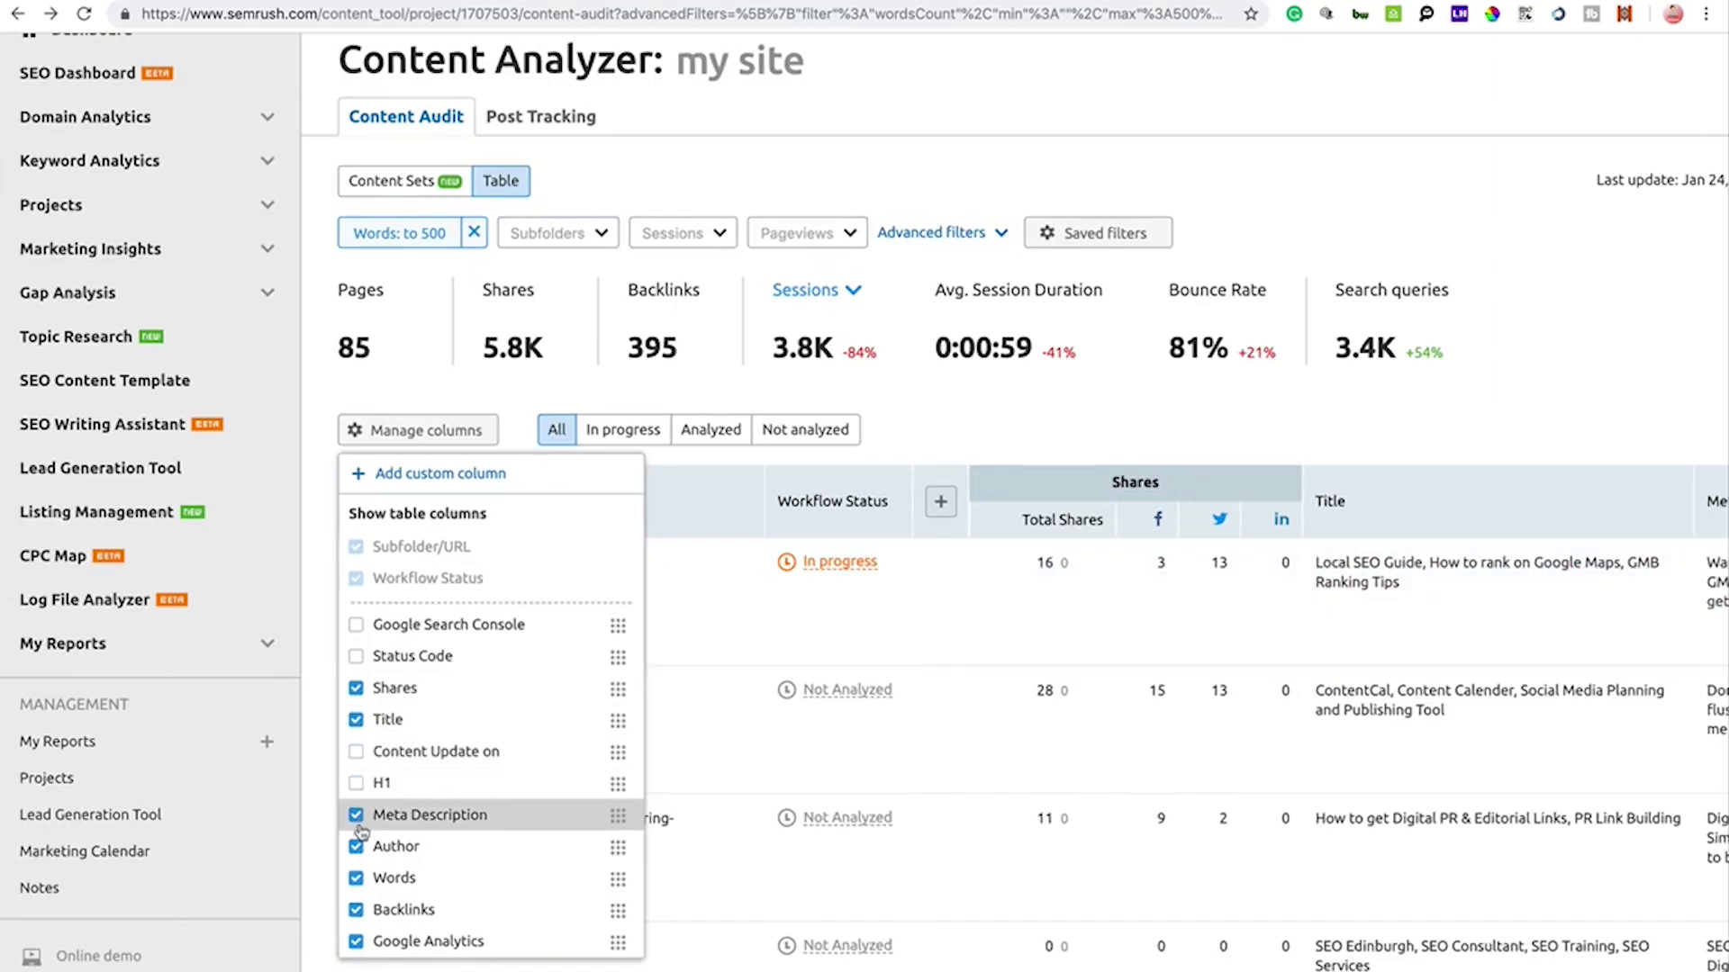
left_click(357, 816)
left_click(357, 879)
left_click(360, 910)
left_click(357, 943)
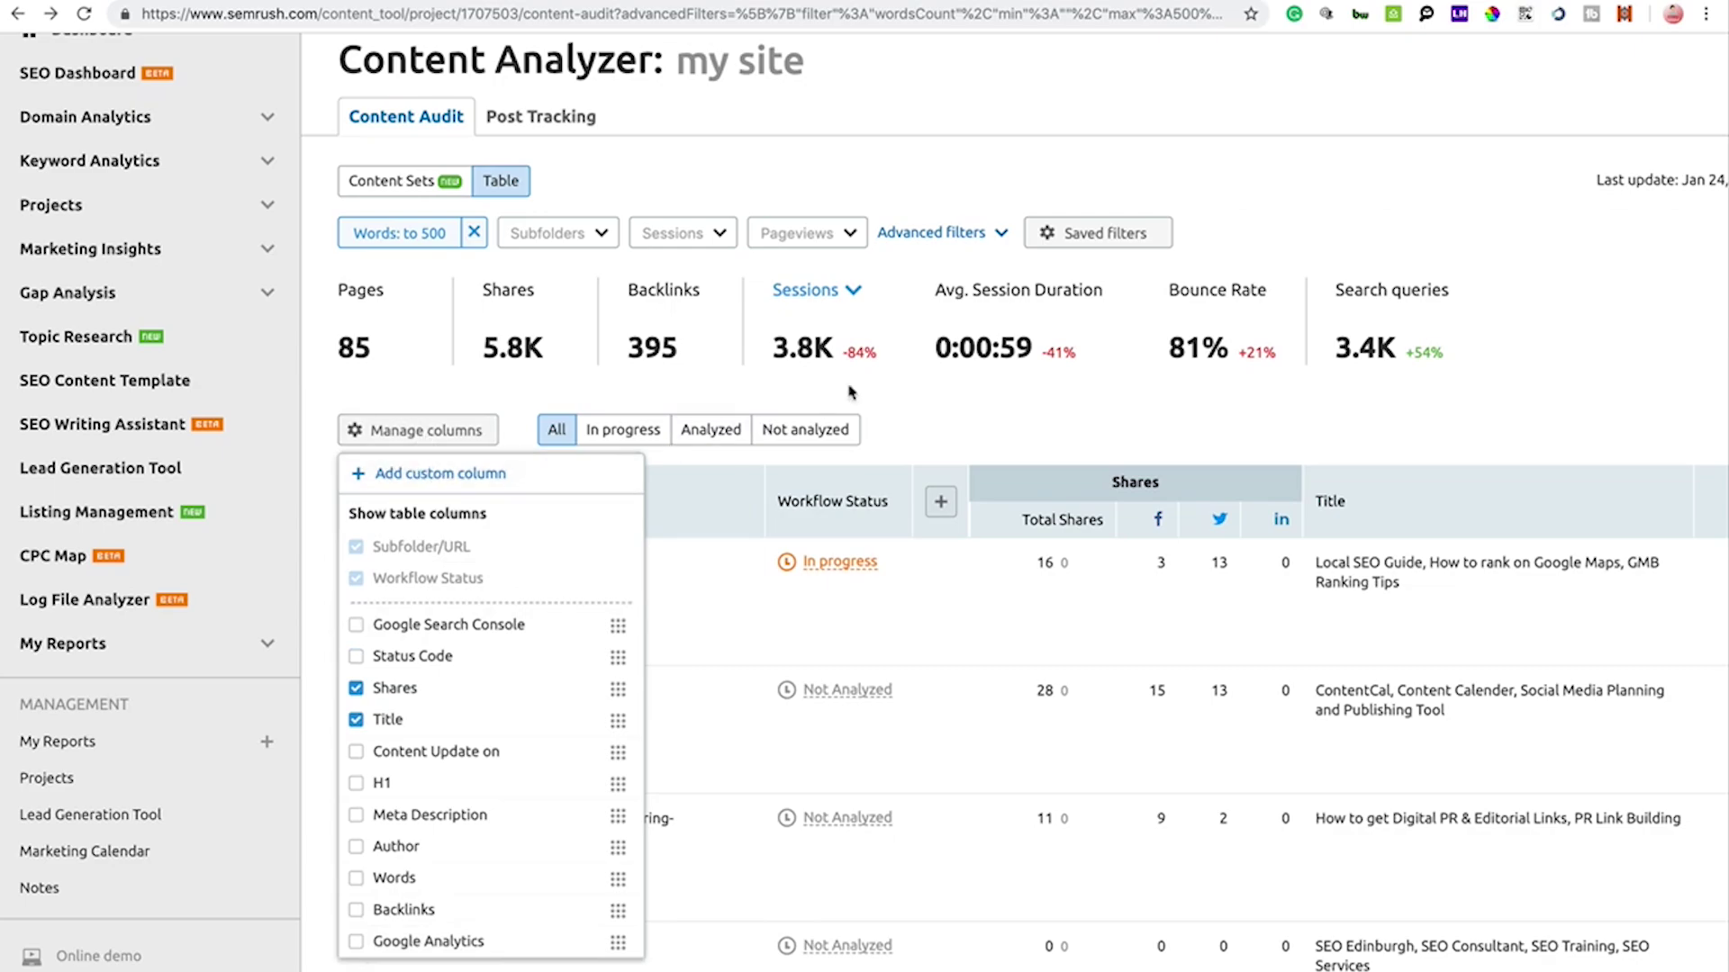
left_click(956, 401)
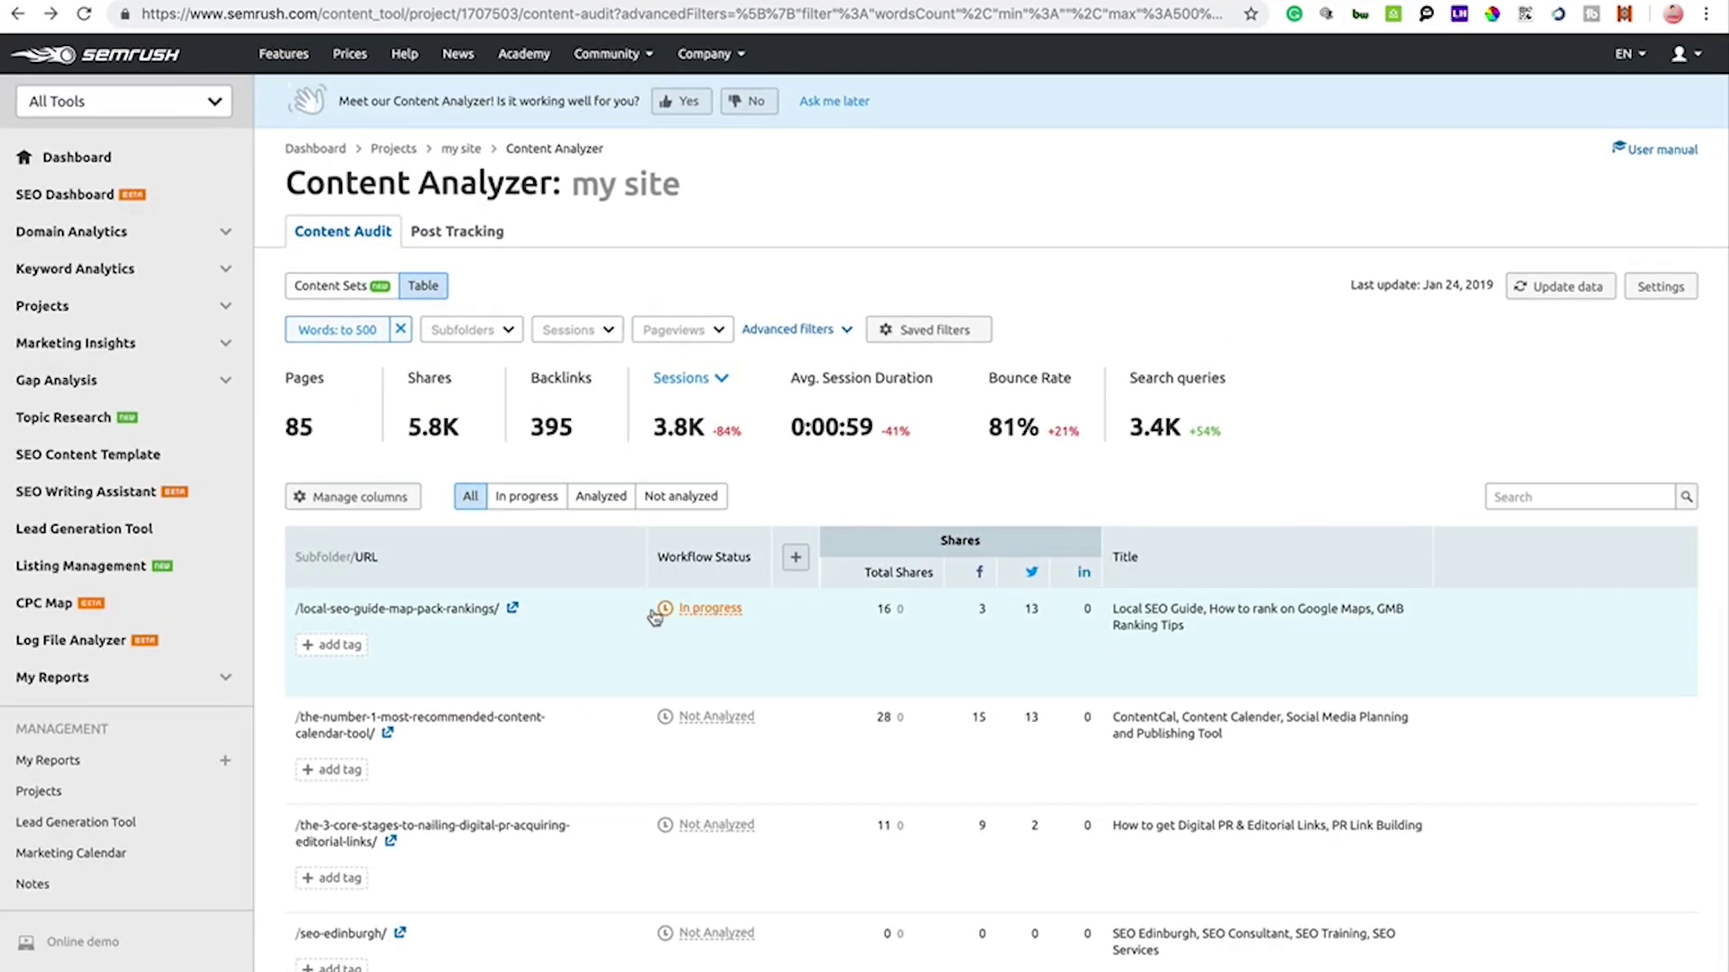
Open the details of the /local-seo-guide-map-pack-rankings/ page and set its workflow status to Analyzed.
left_click(390, 613)
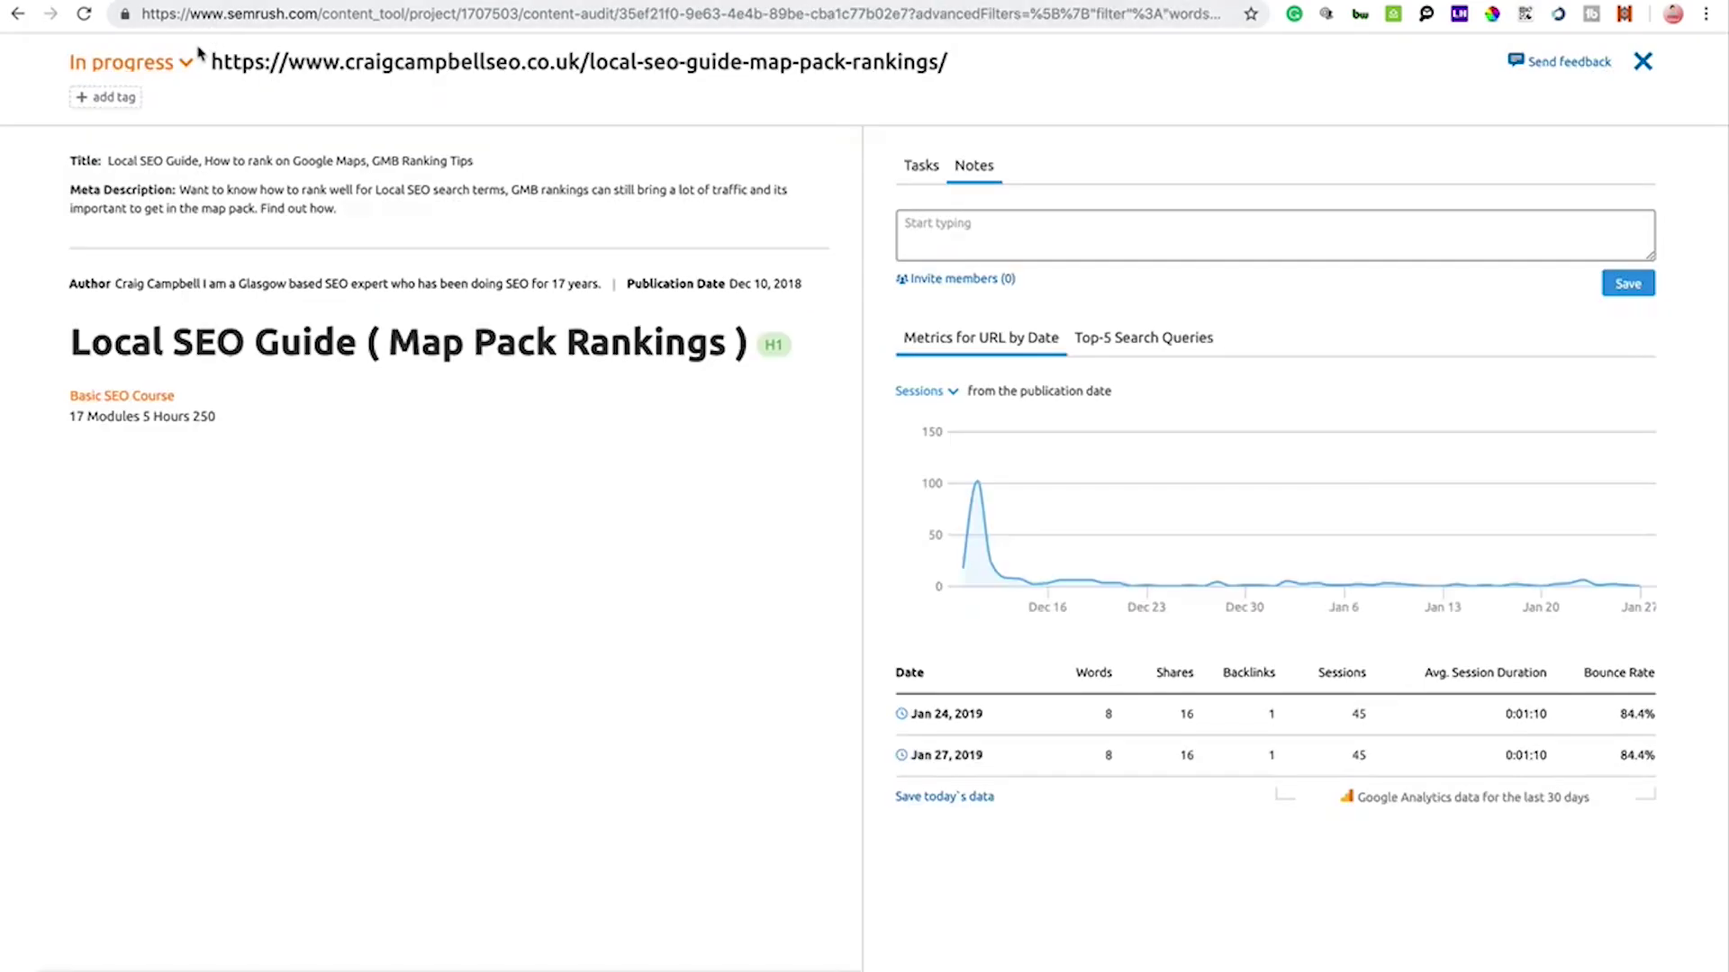
scroll(185, 68, "up", 5)
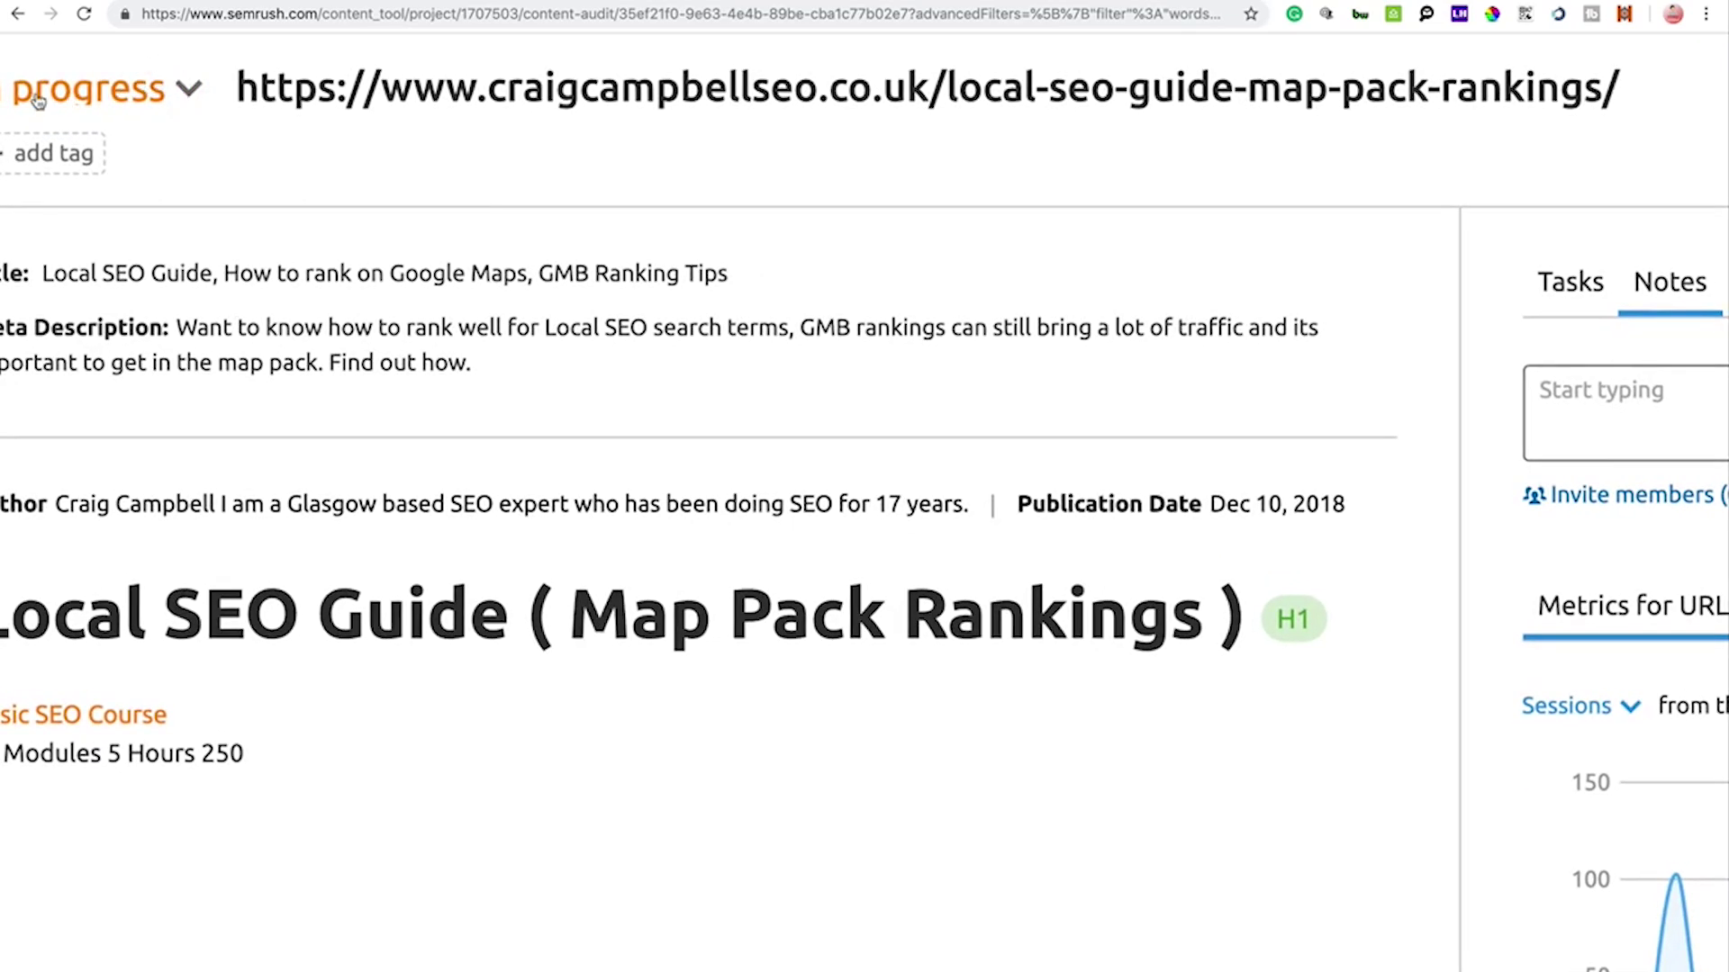
left_click(188, 88)
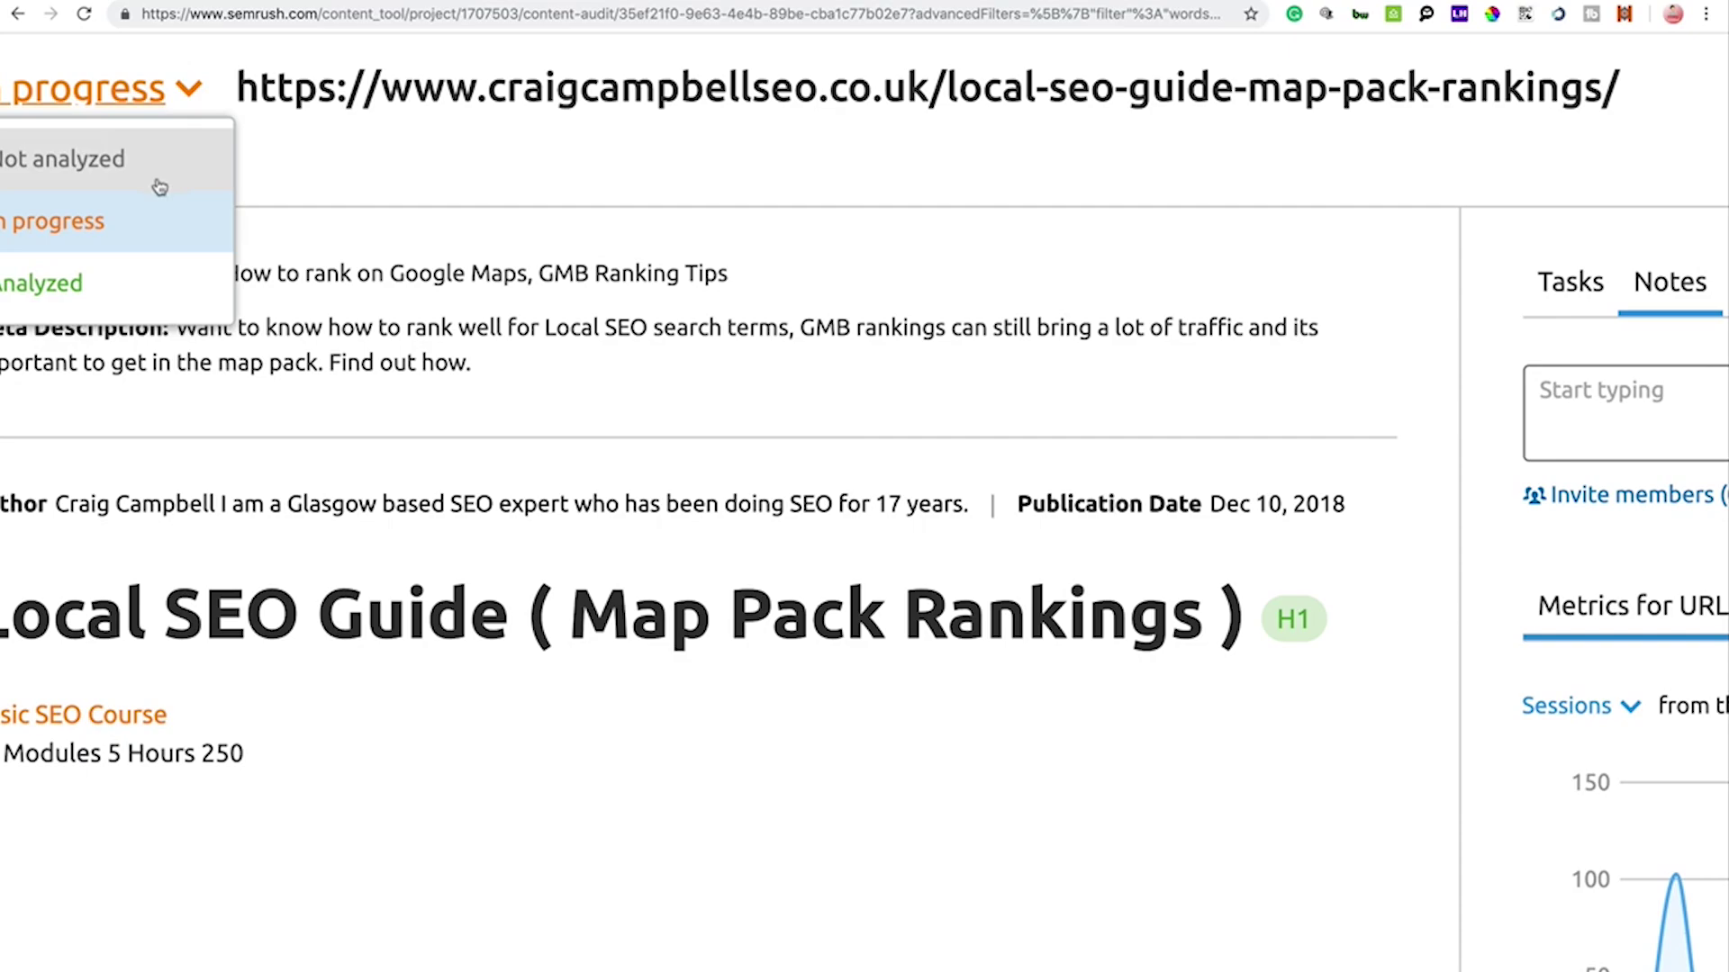
left_click(298, 150)
scroll(297, 149, "down", 5)
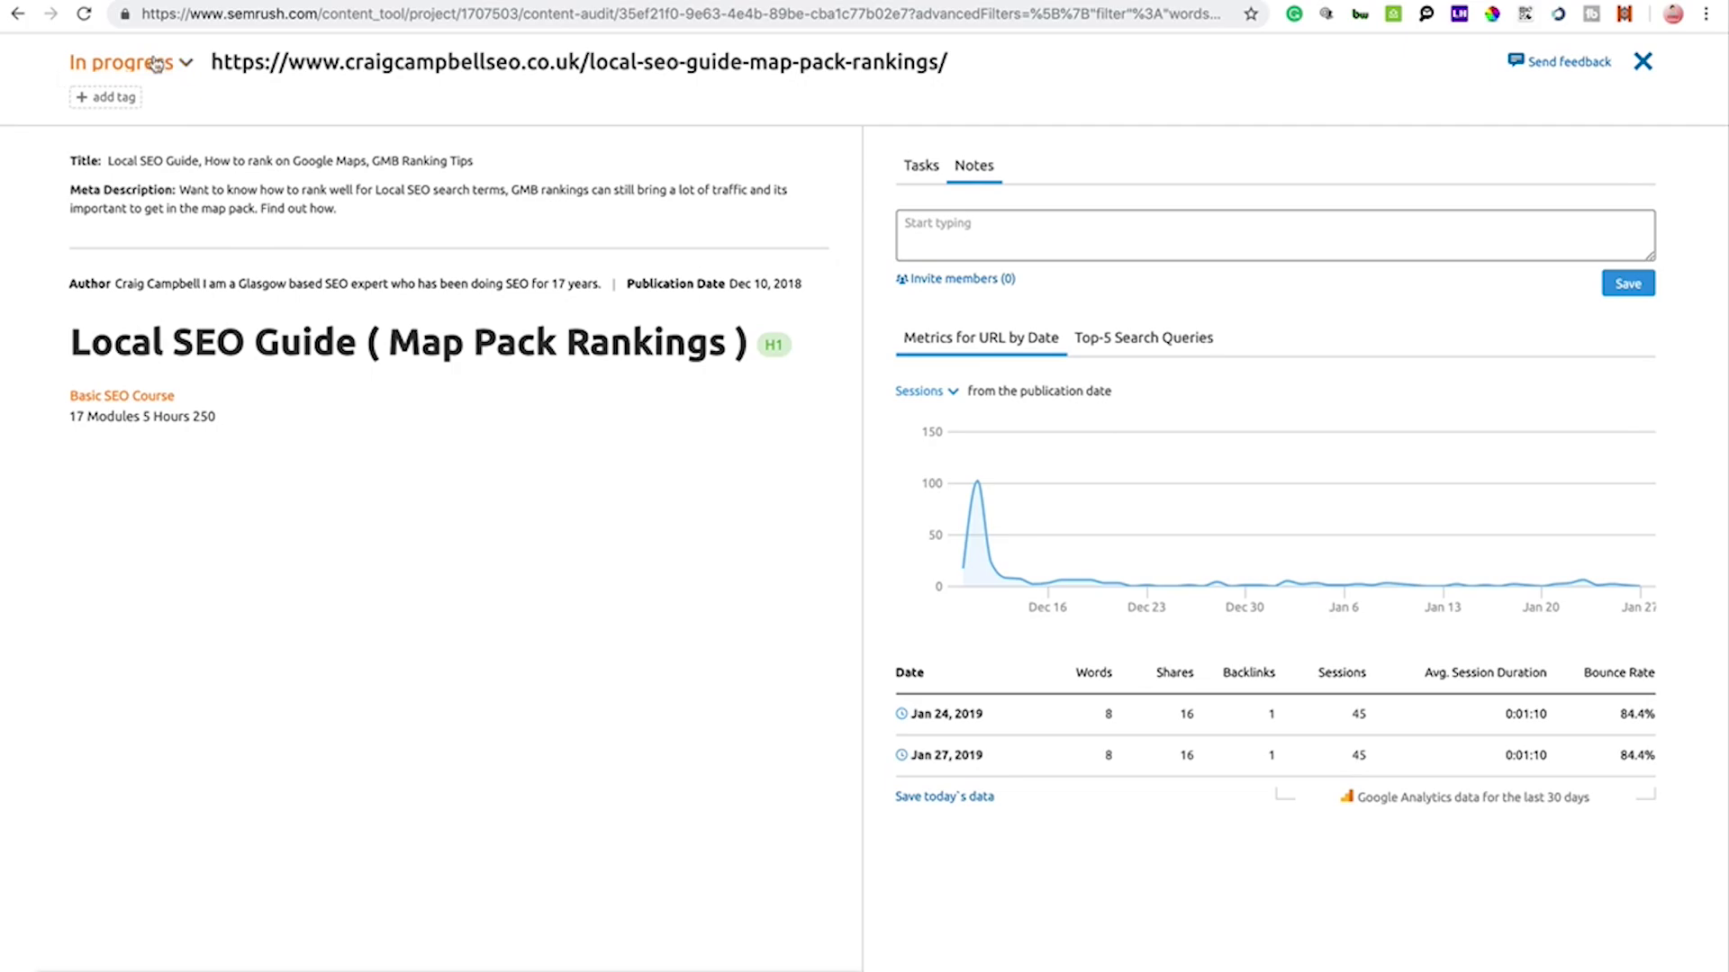
left_click(187, 63)
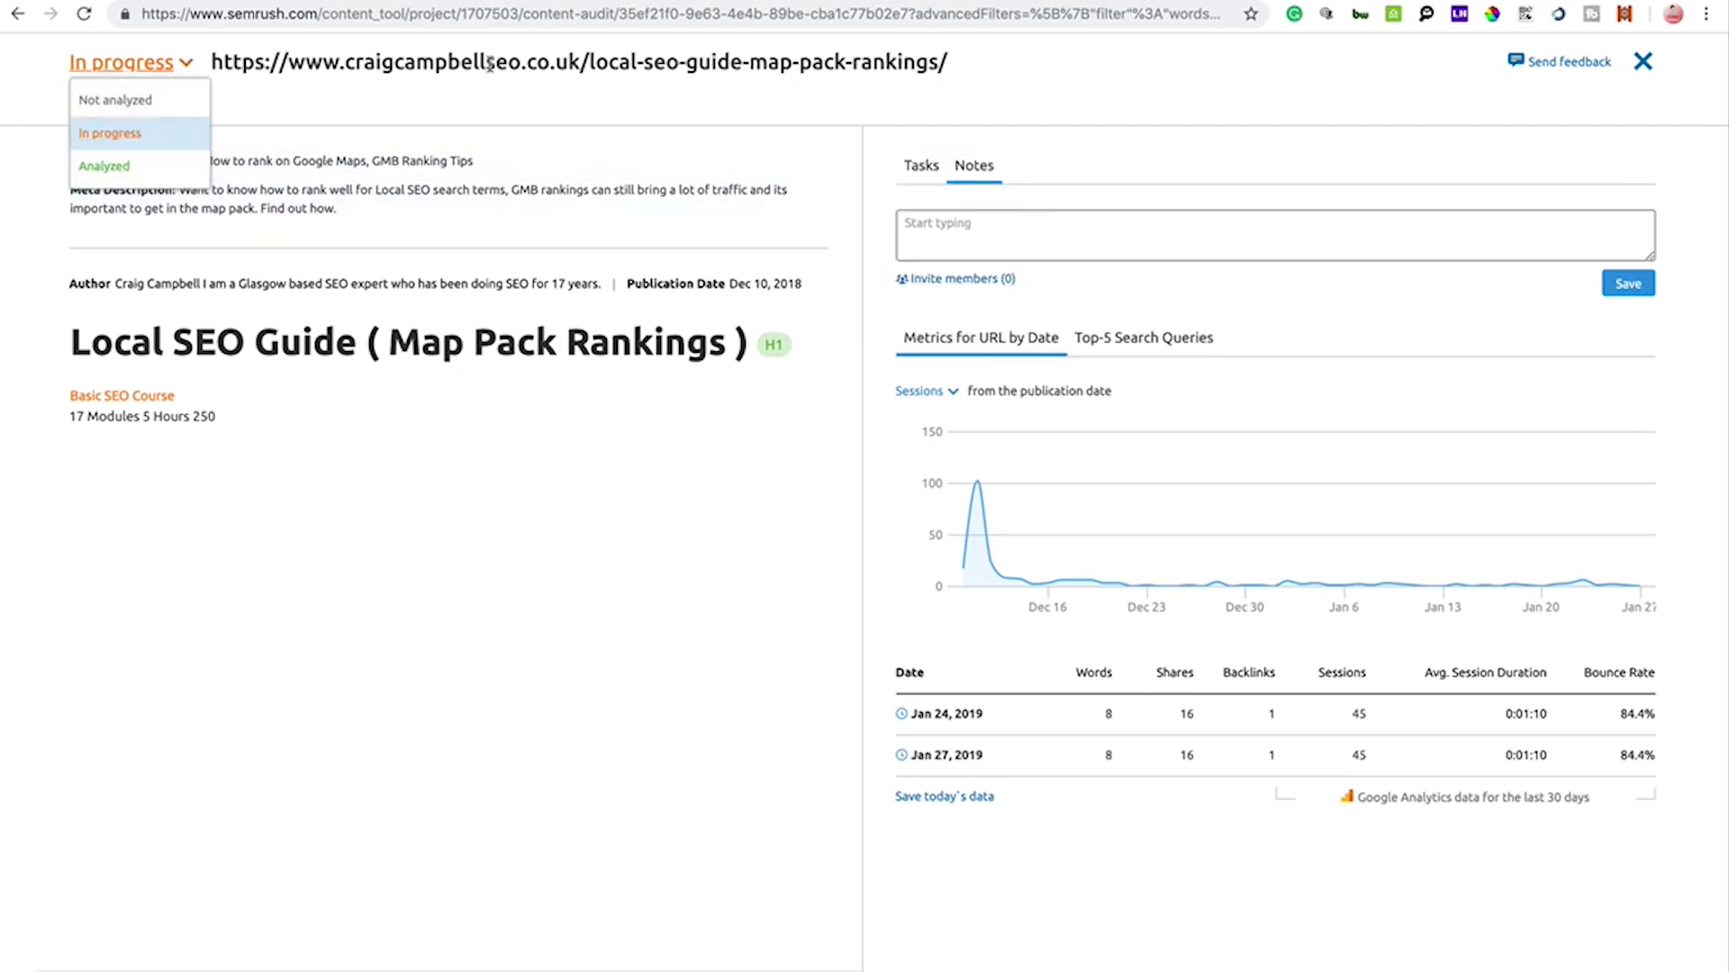
left_click(104, 171)
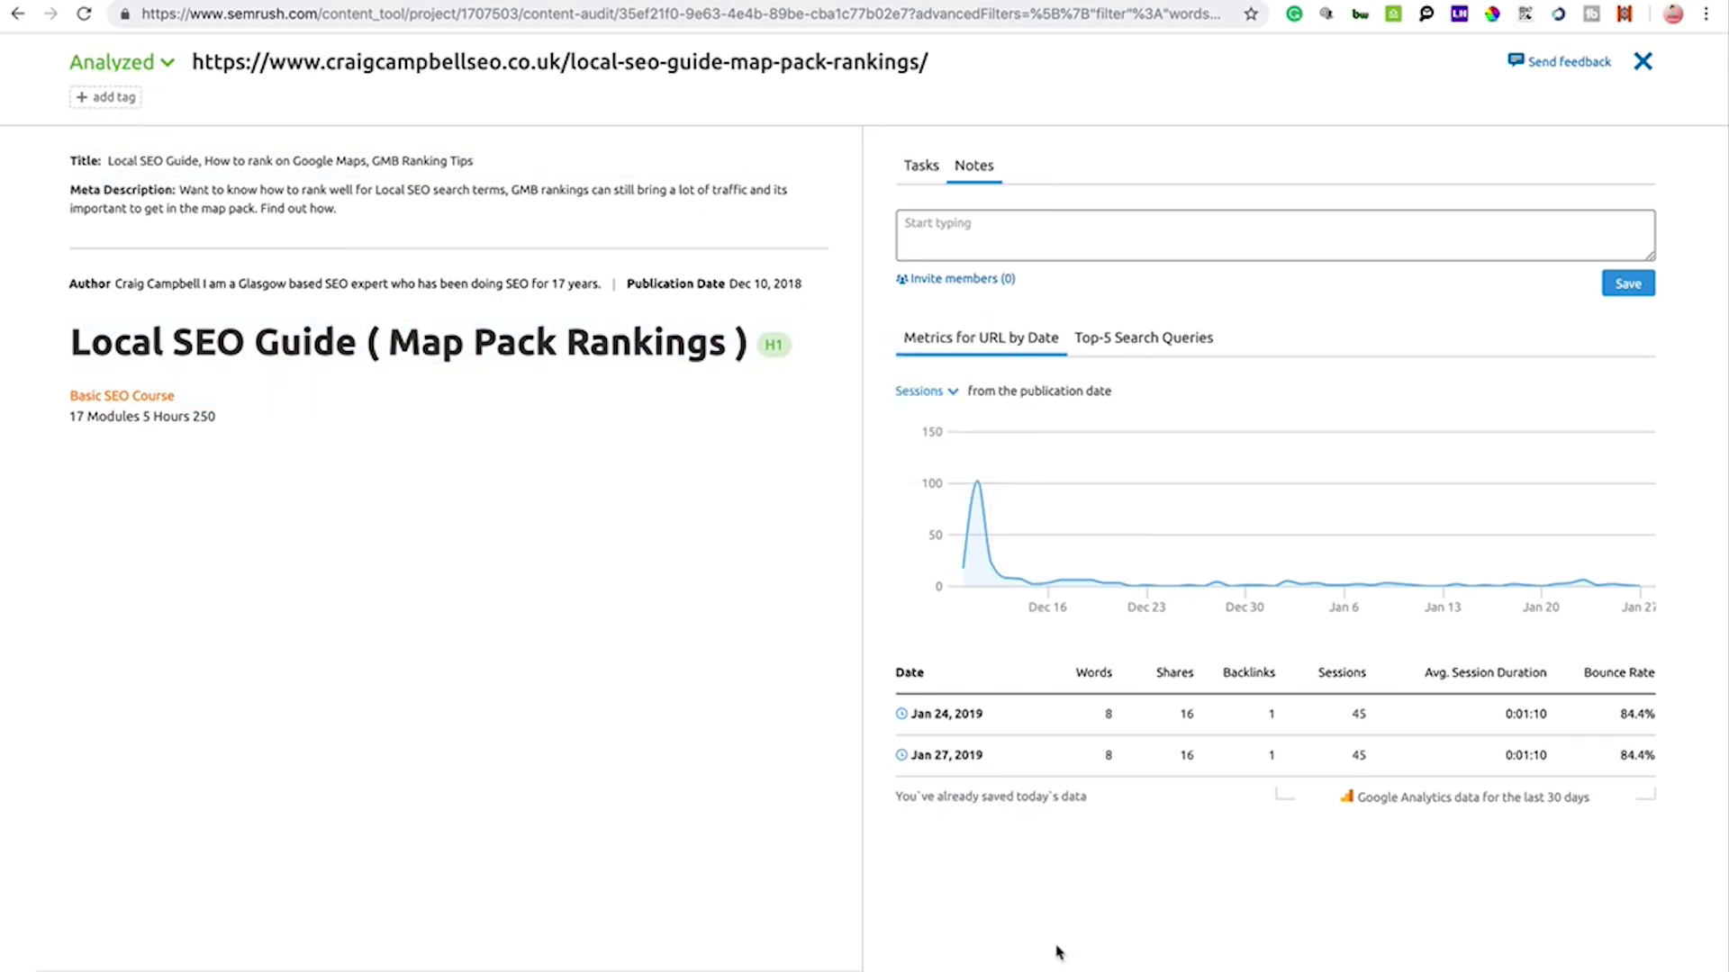
Examine the page's sessions graph by date and its Top-5 Search Queries, and return to the metrics by date.
mouse_move(1160, 486)
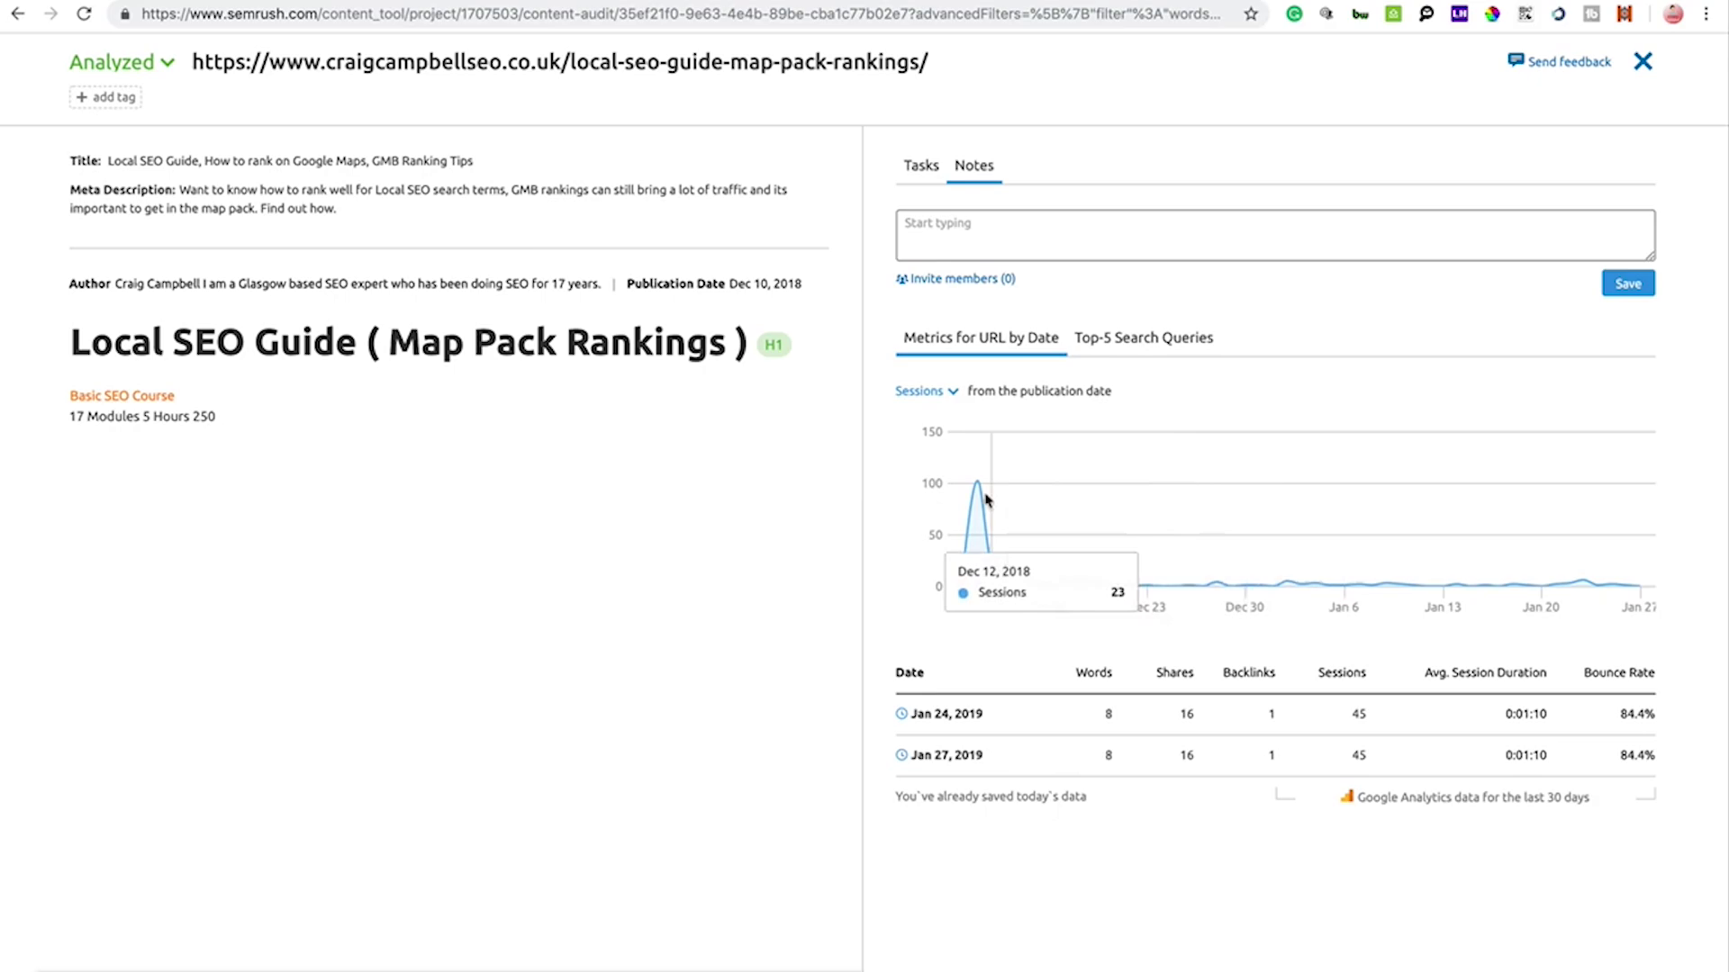
mouse_move(999, 450)
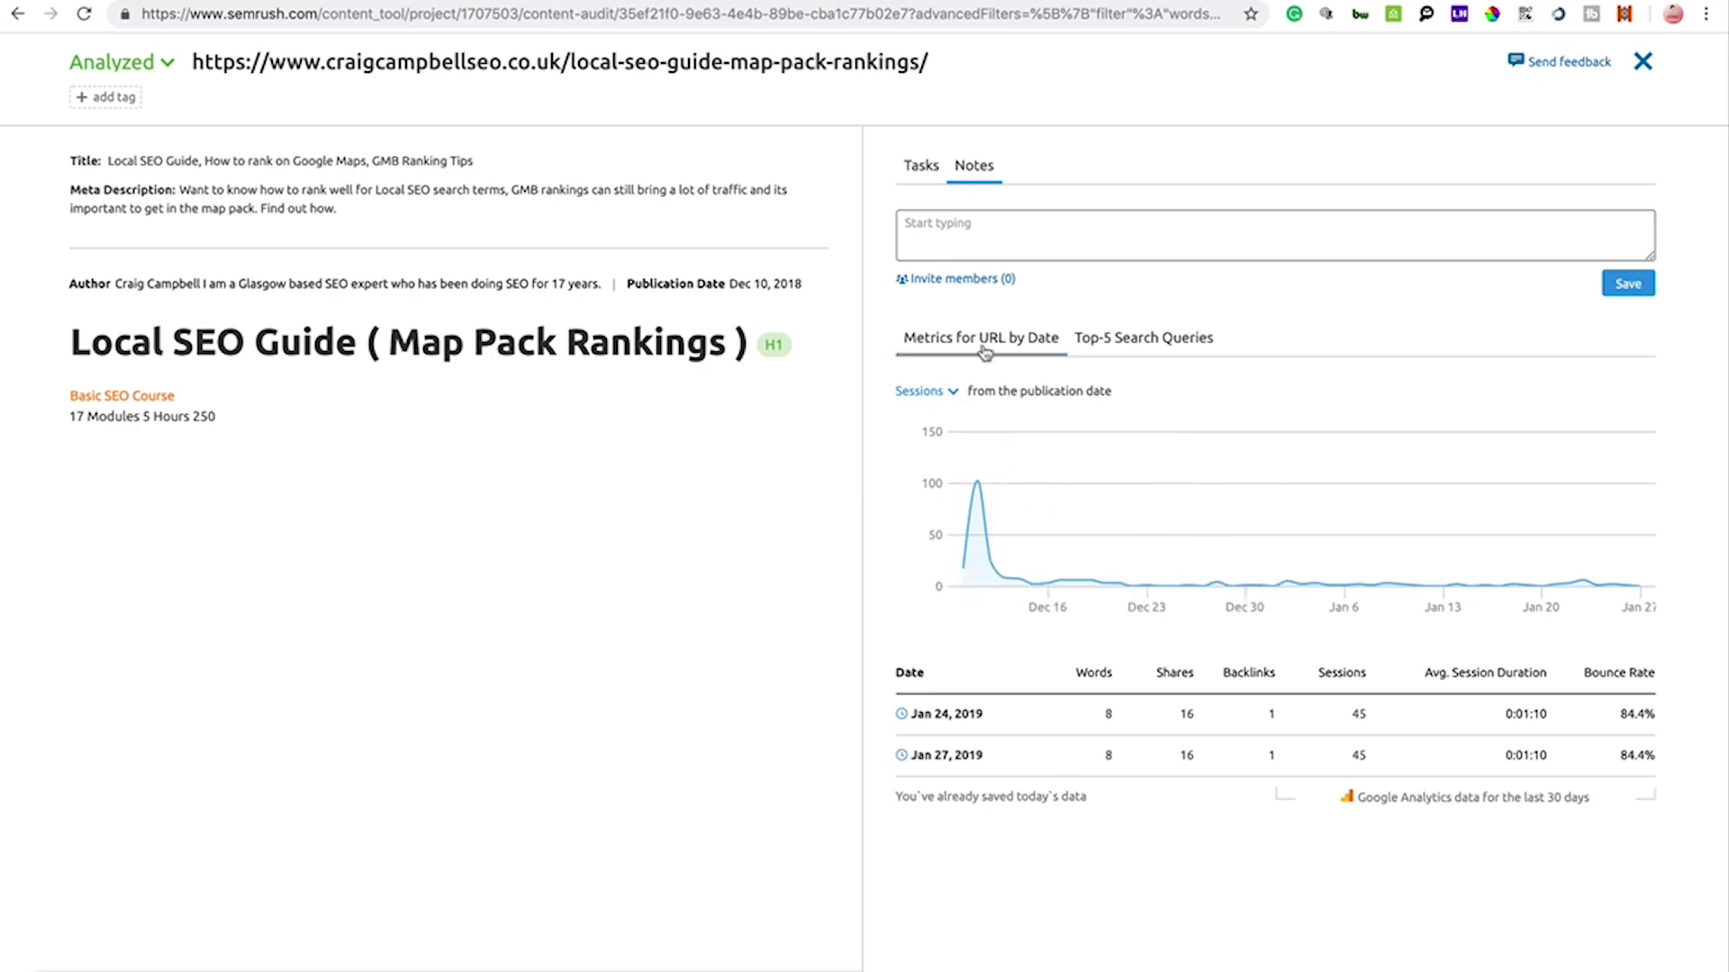
mouse_move(965, 576)
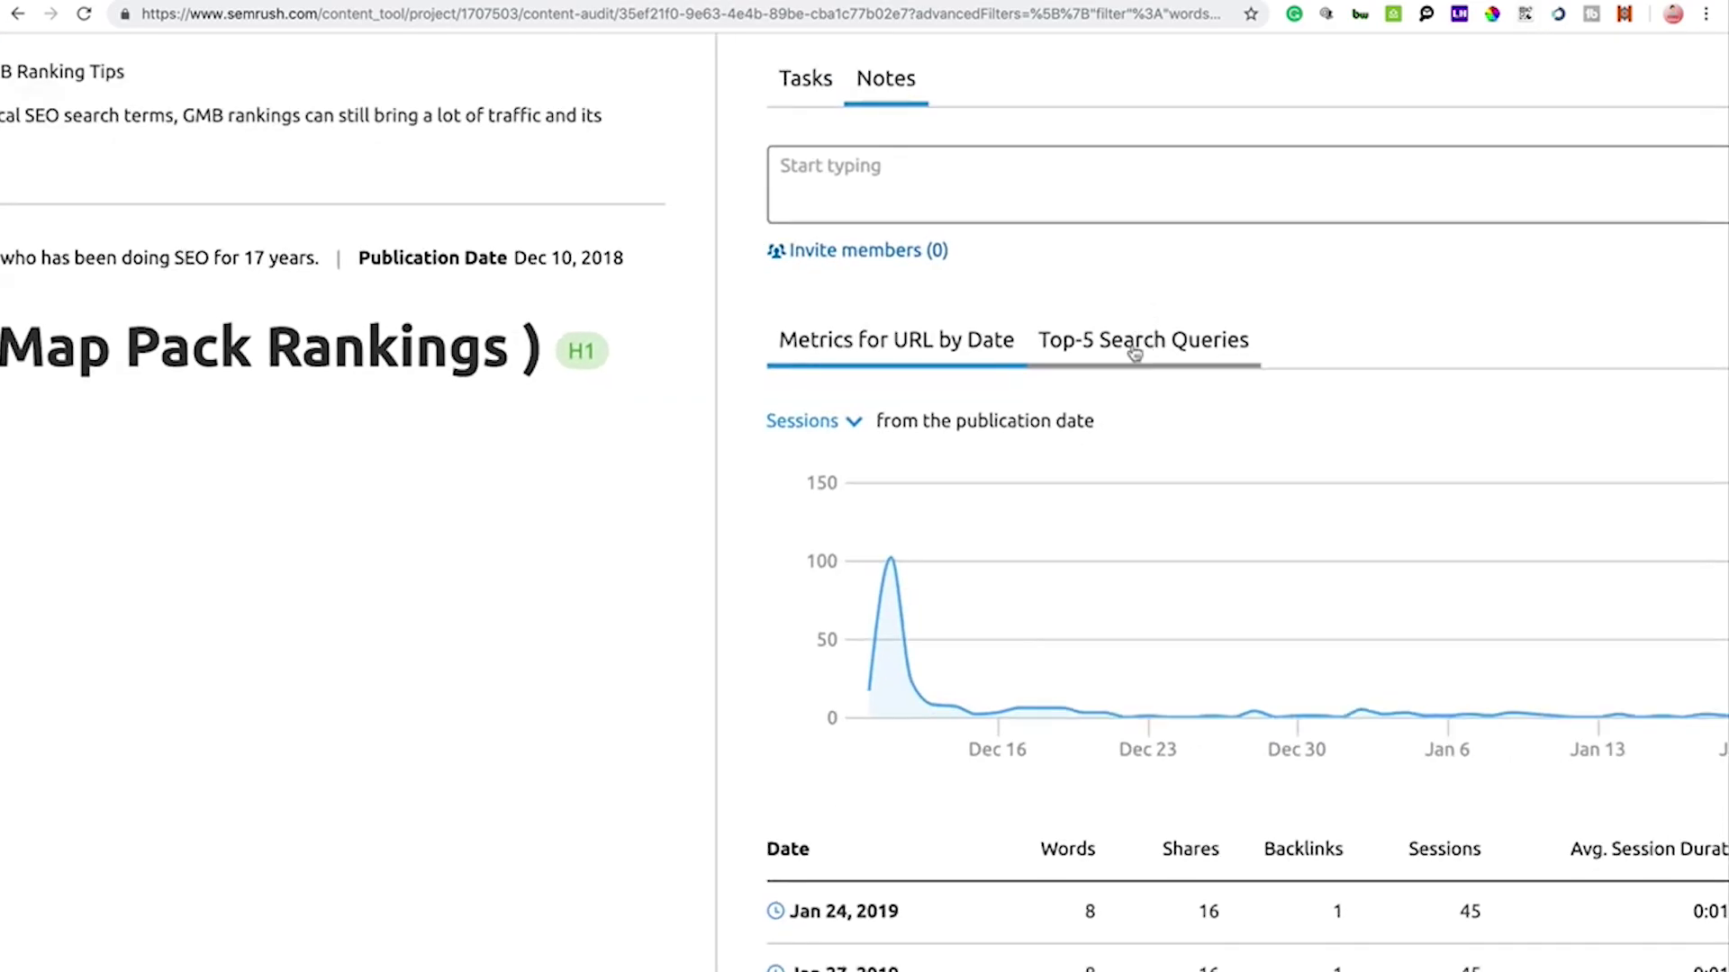
left_click(1134, 353)
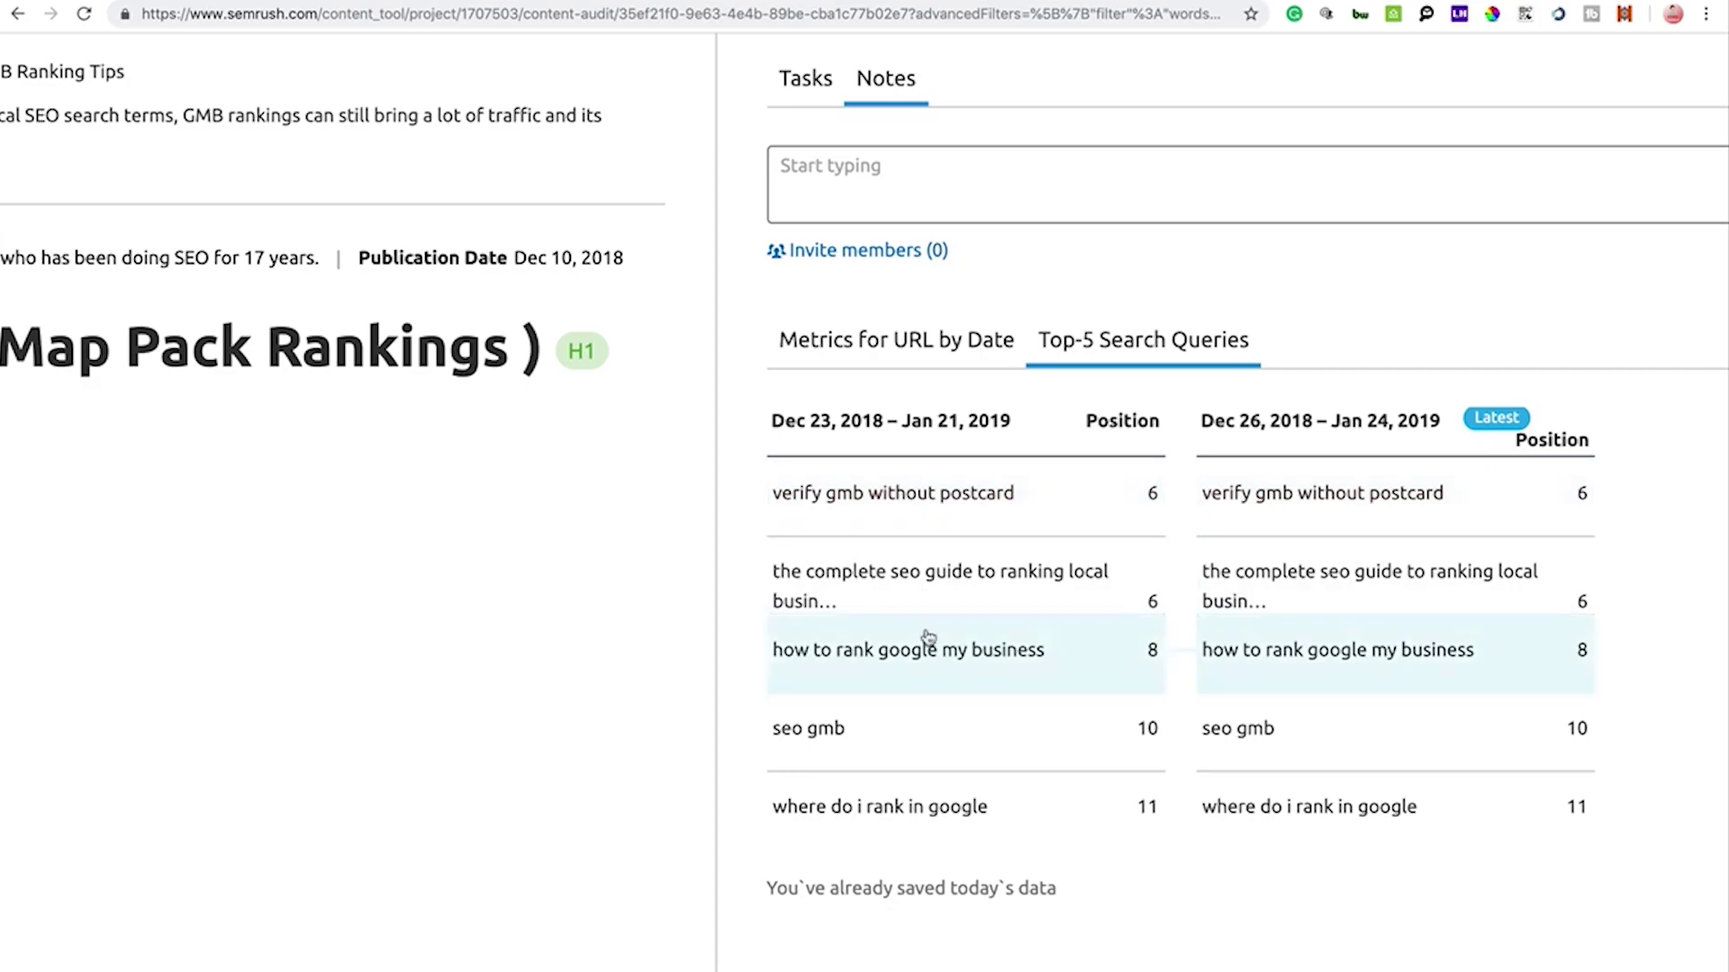
left_click(952, 333)
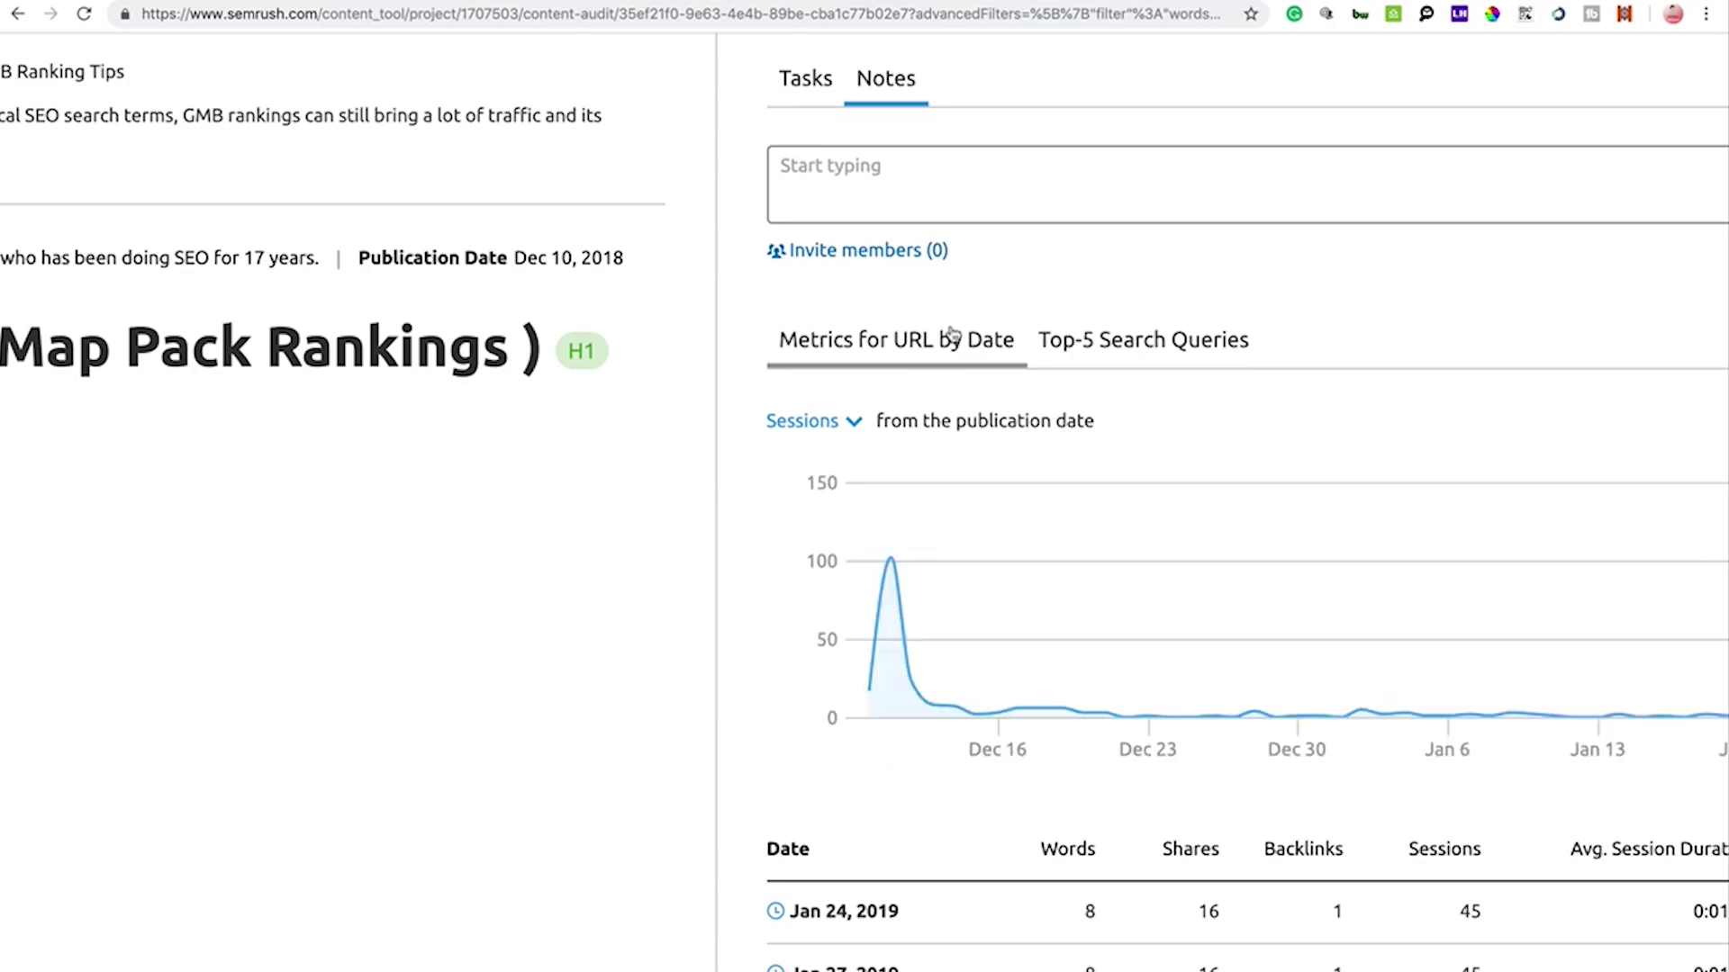
scroll(952, 333, "down", 5, "ctrl")
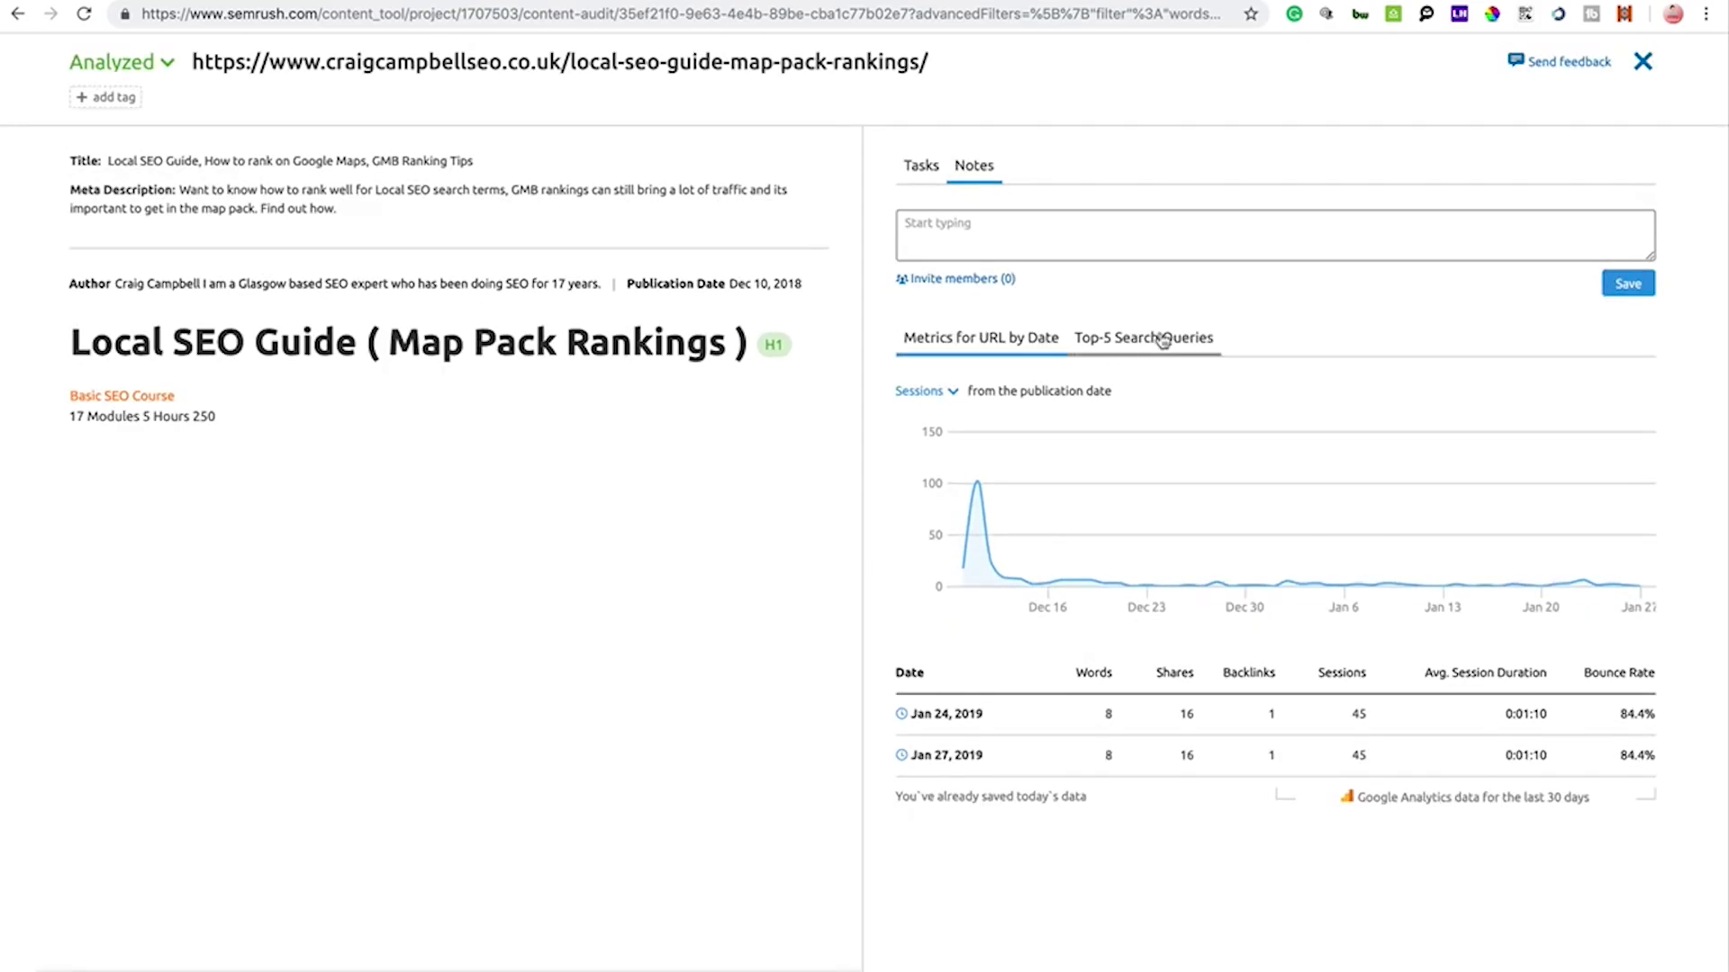
Save the note "please add 200 more words" on the /local-seo-guide-map-pack-rankings/ page.
left_click(1001, 222)
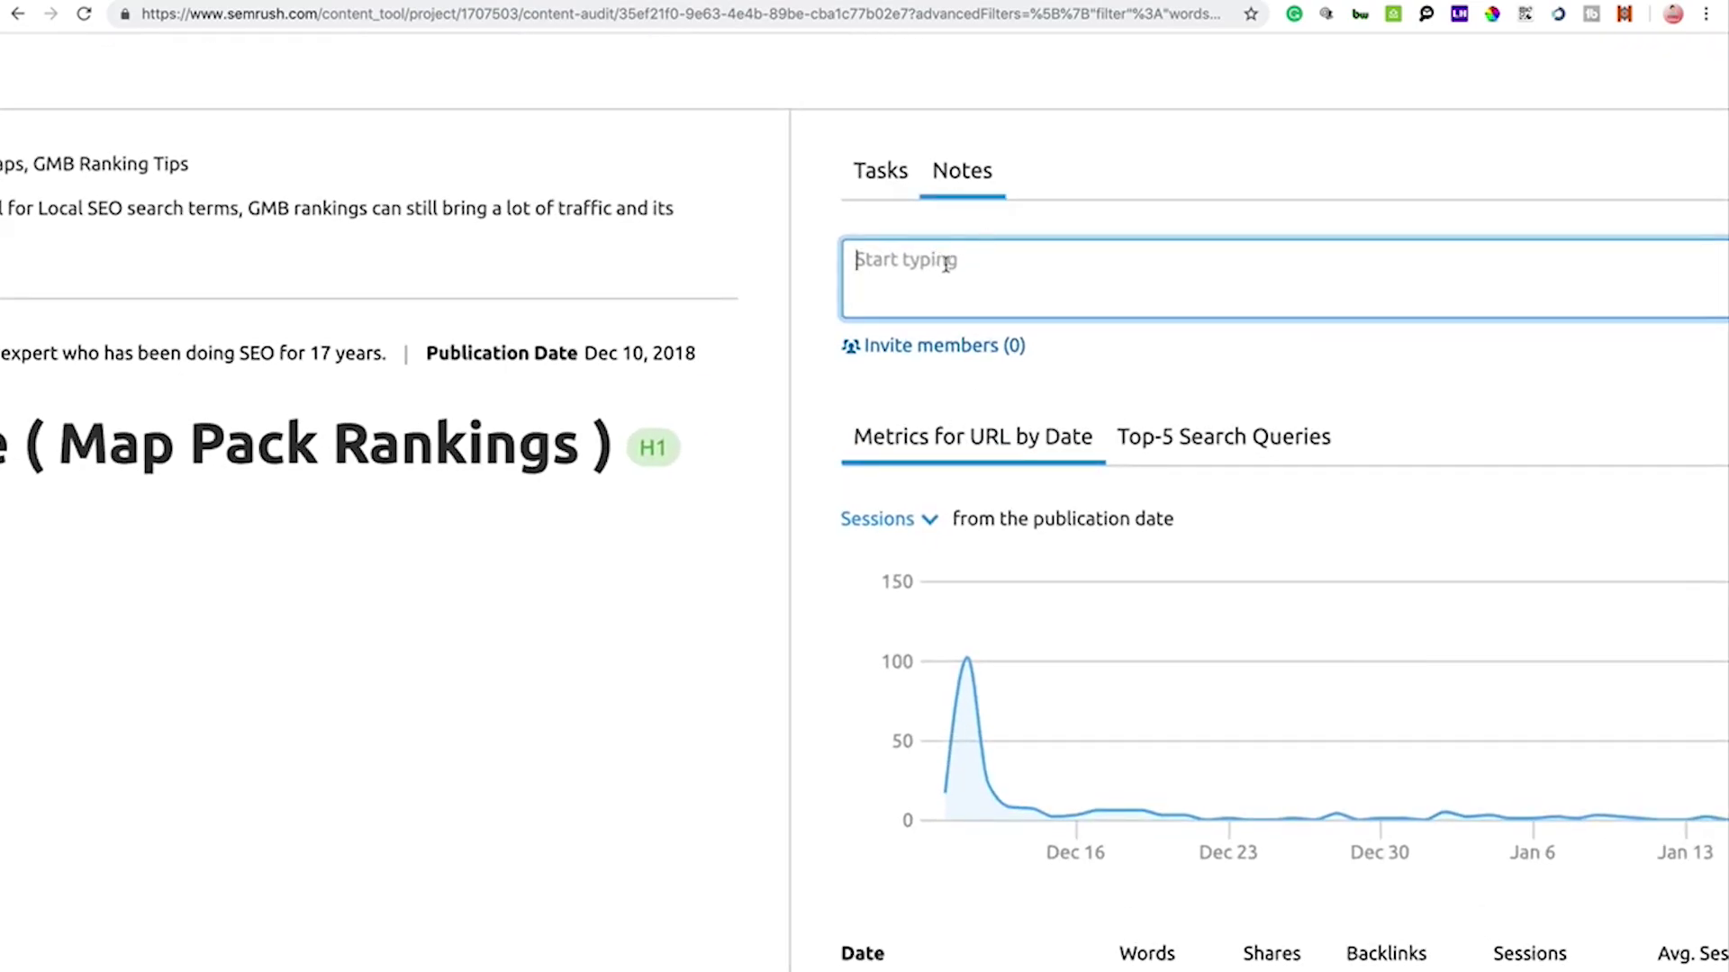
type("please add 200 more words")
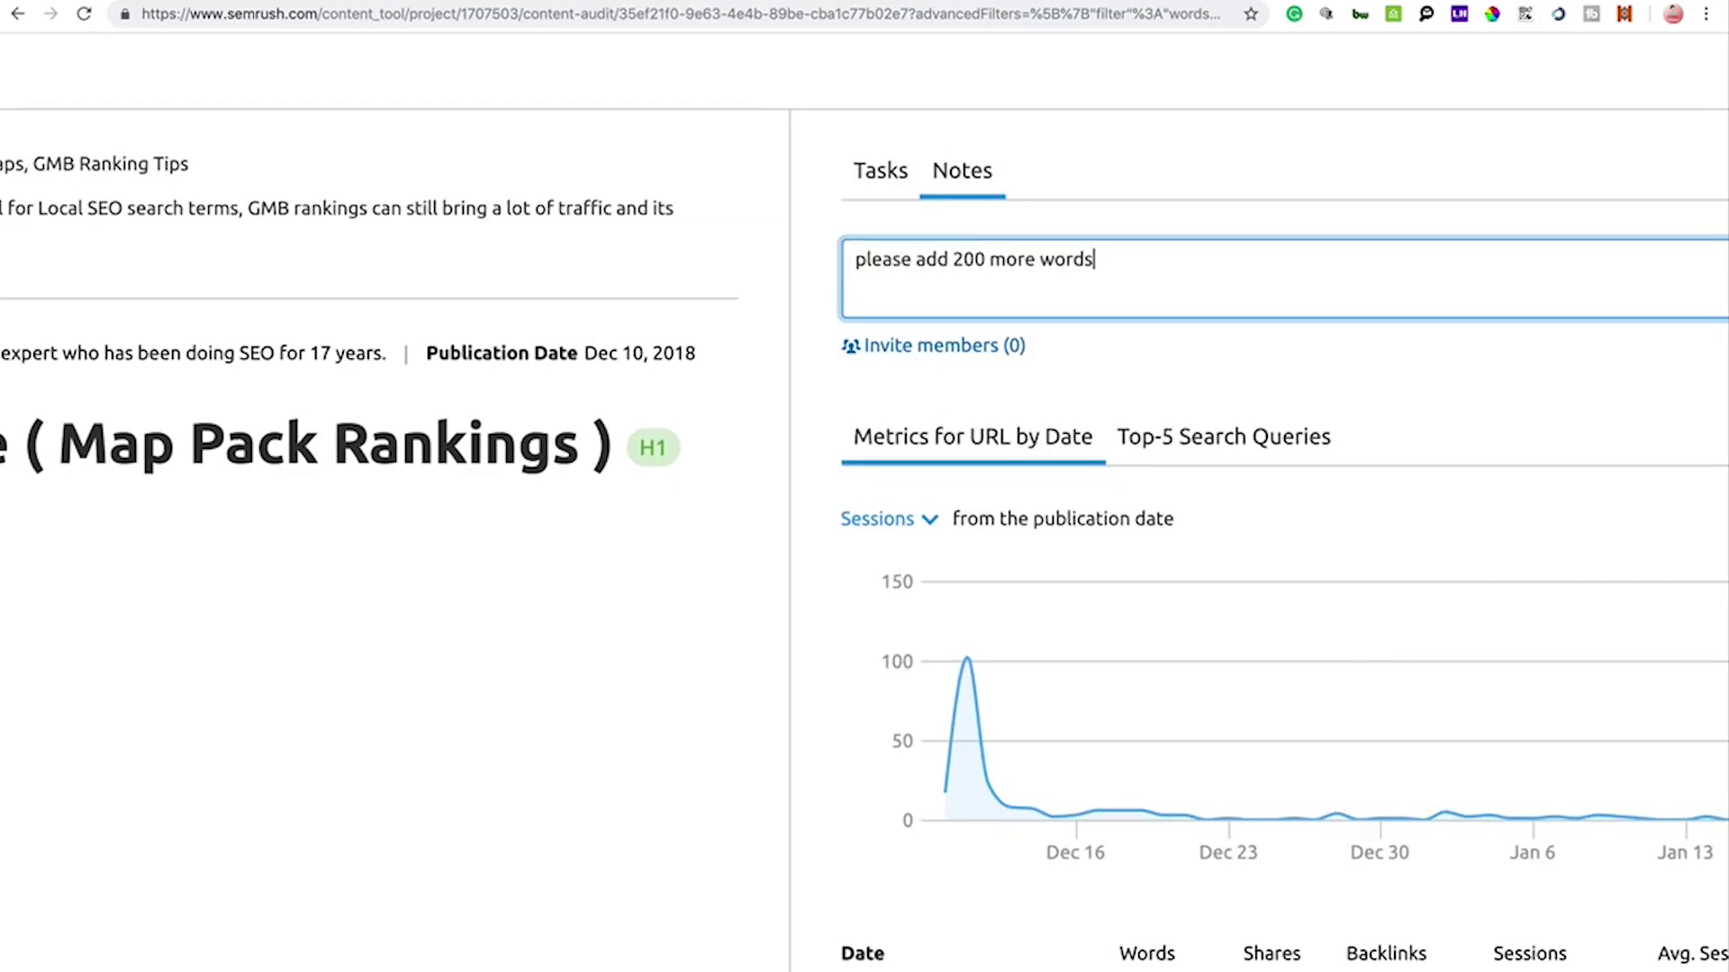
key("Return")
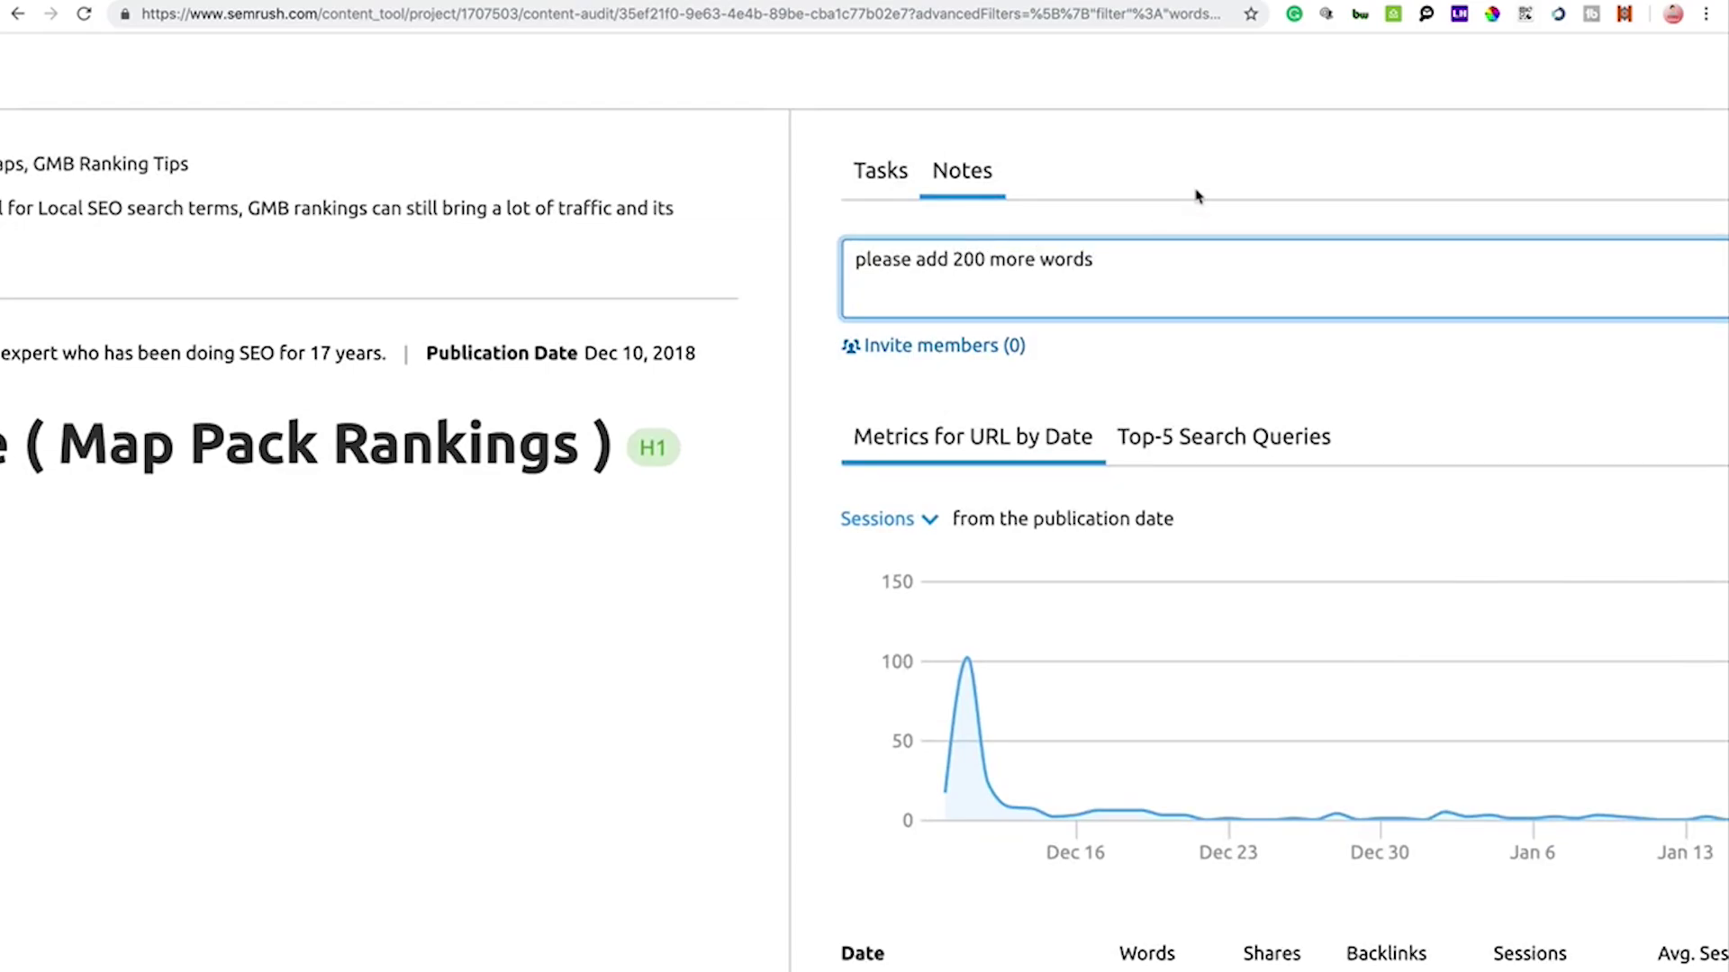
left_click(1628, 281)
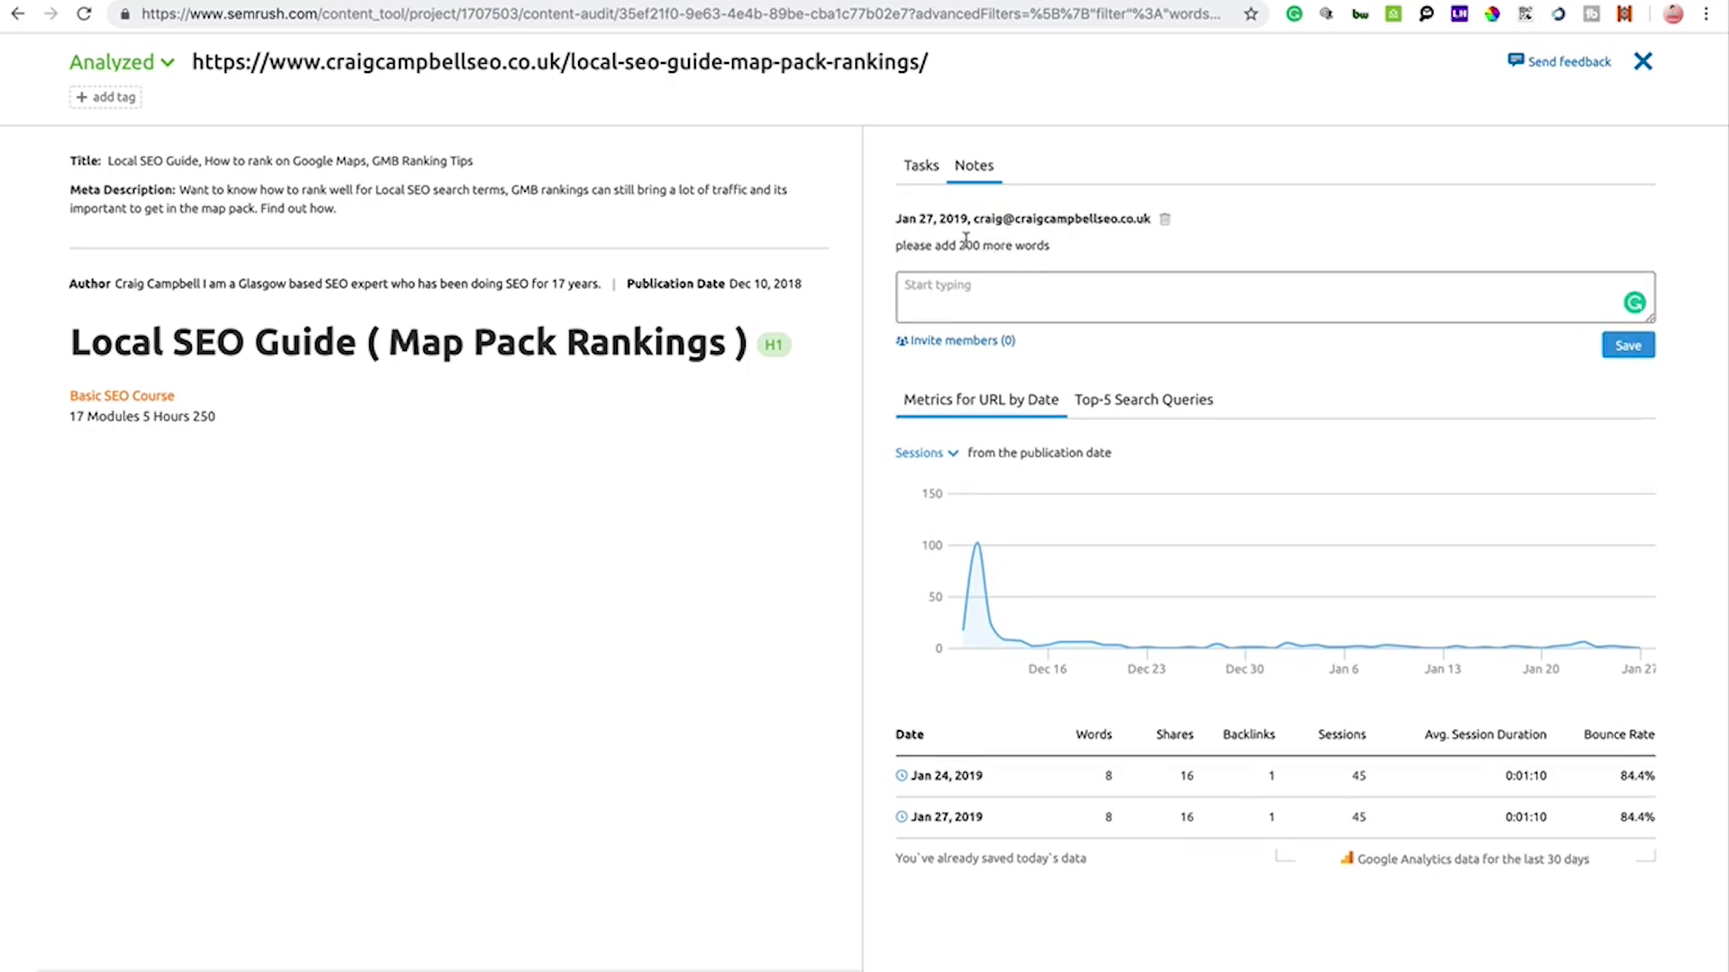
Add the task "Add 200 words" to the page and mark that task as completed.
left_click(921, 166)
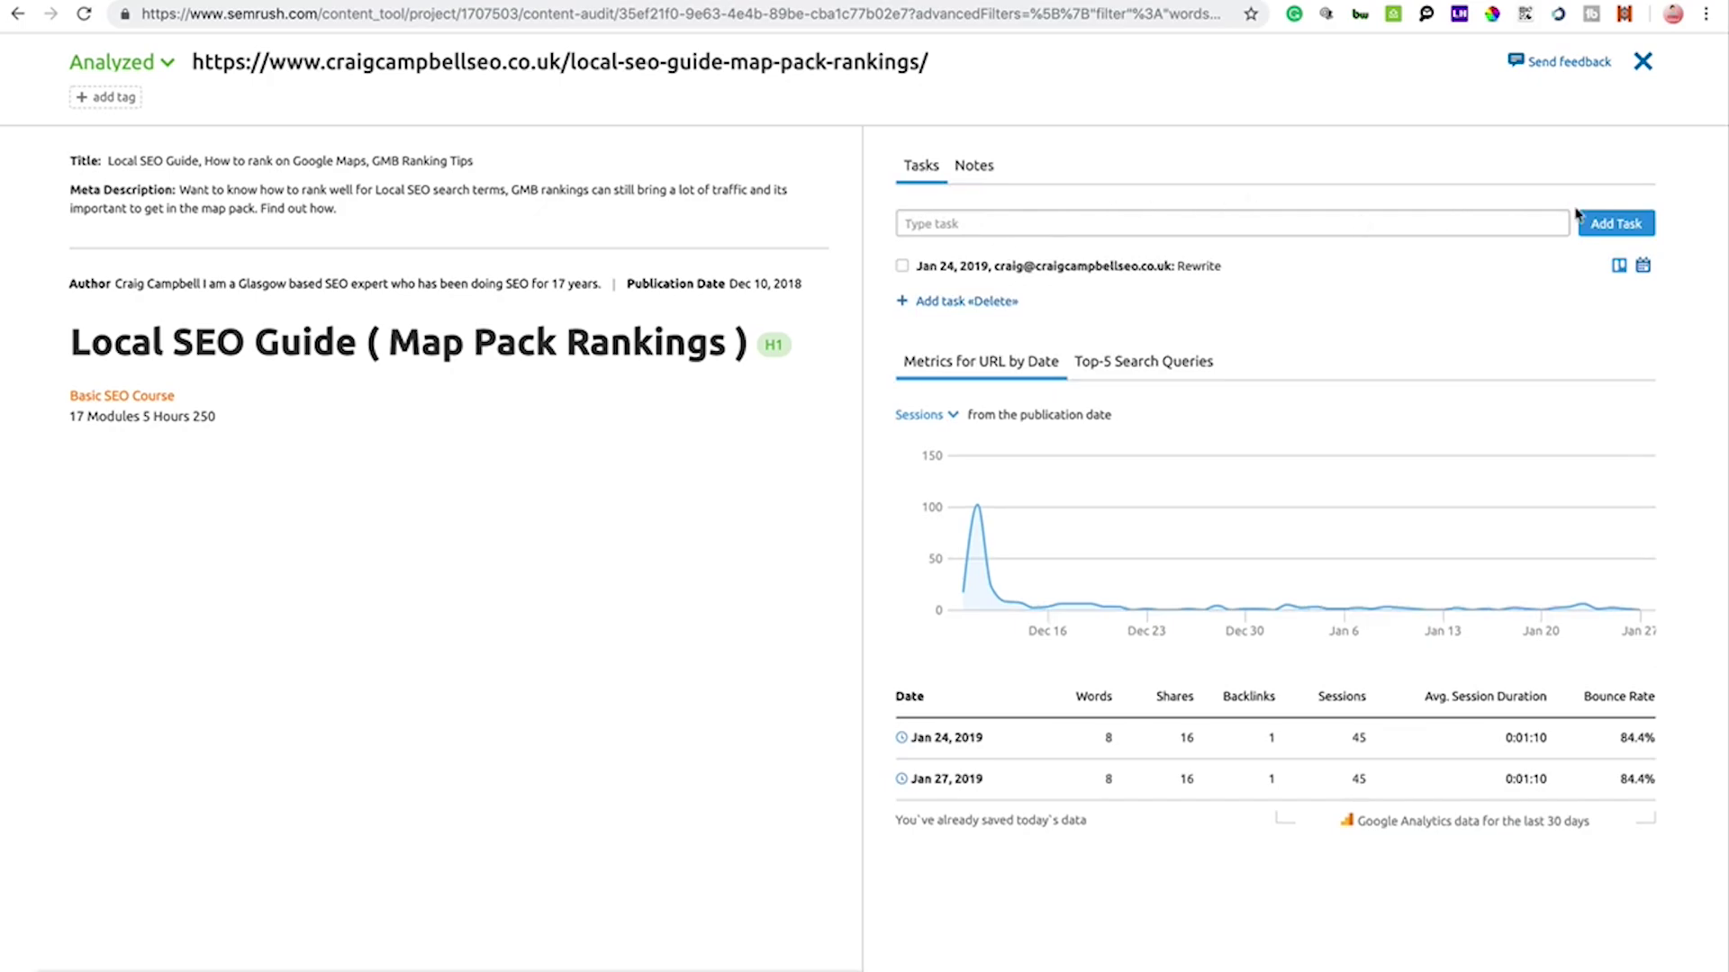
left_click(1190, 226)
type("Add 200 words")
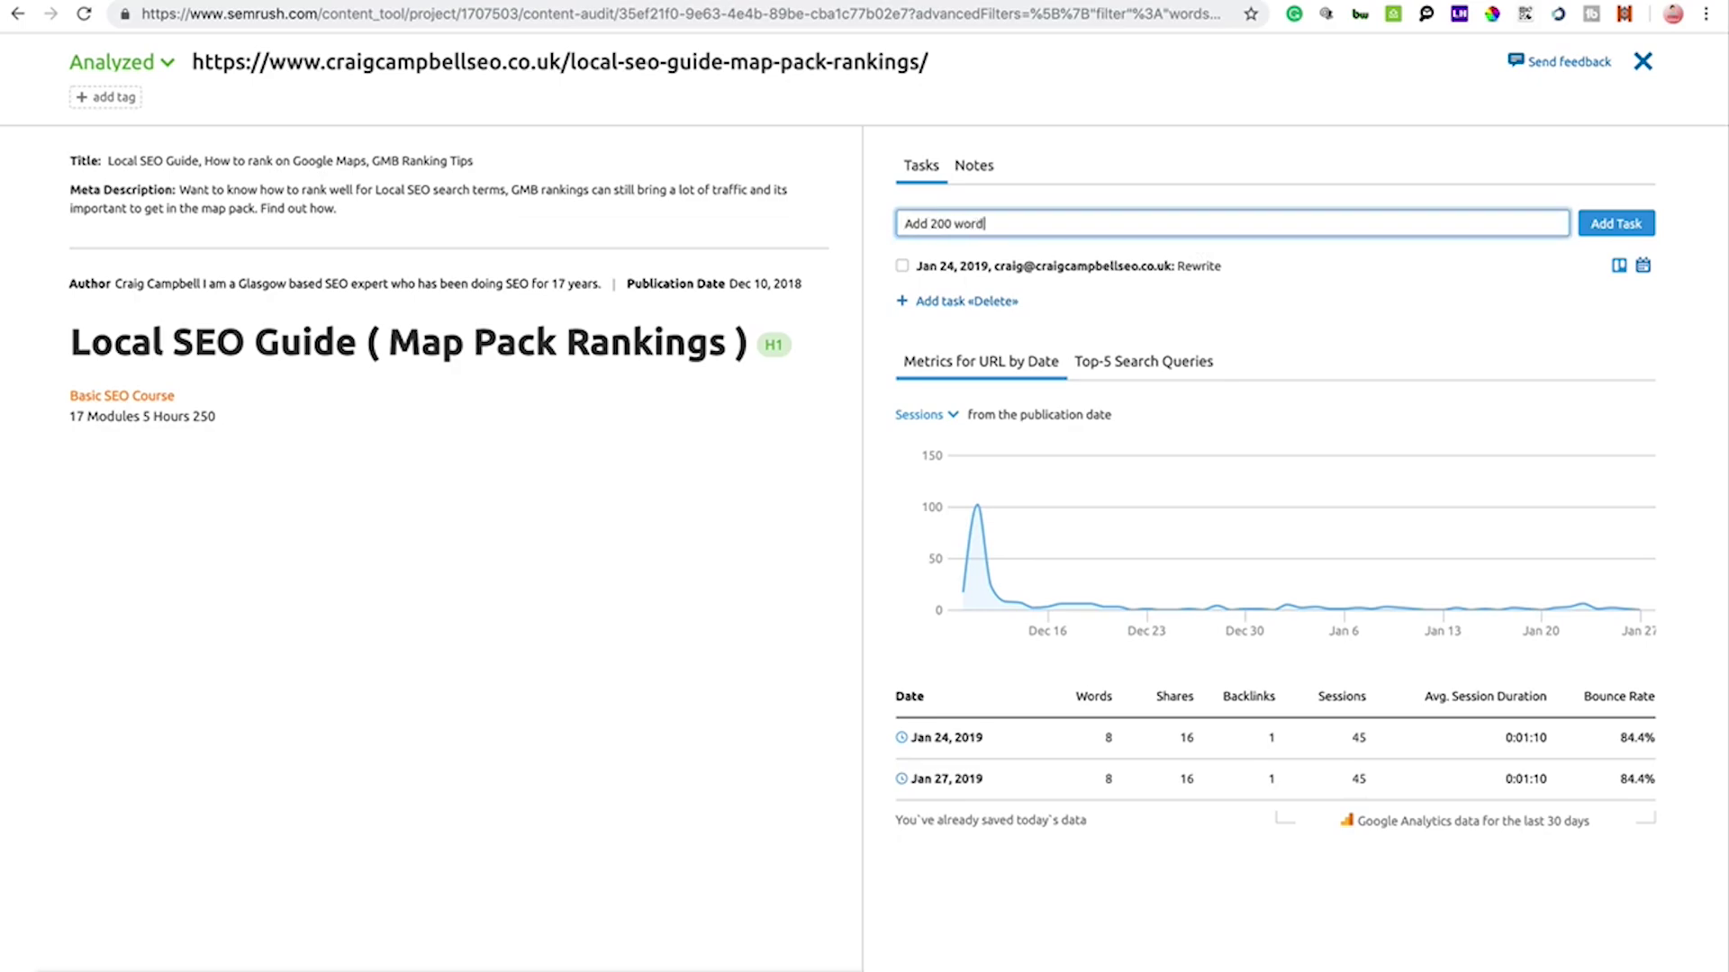
left_click(1616, 227)
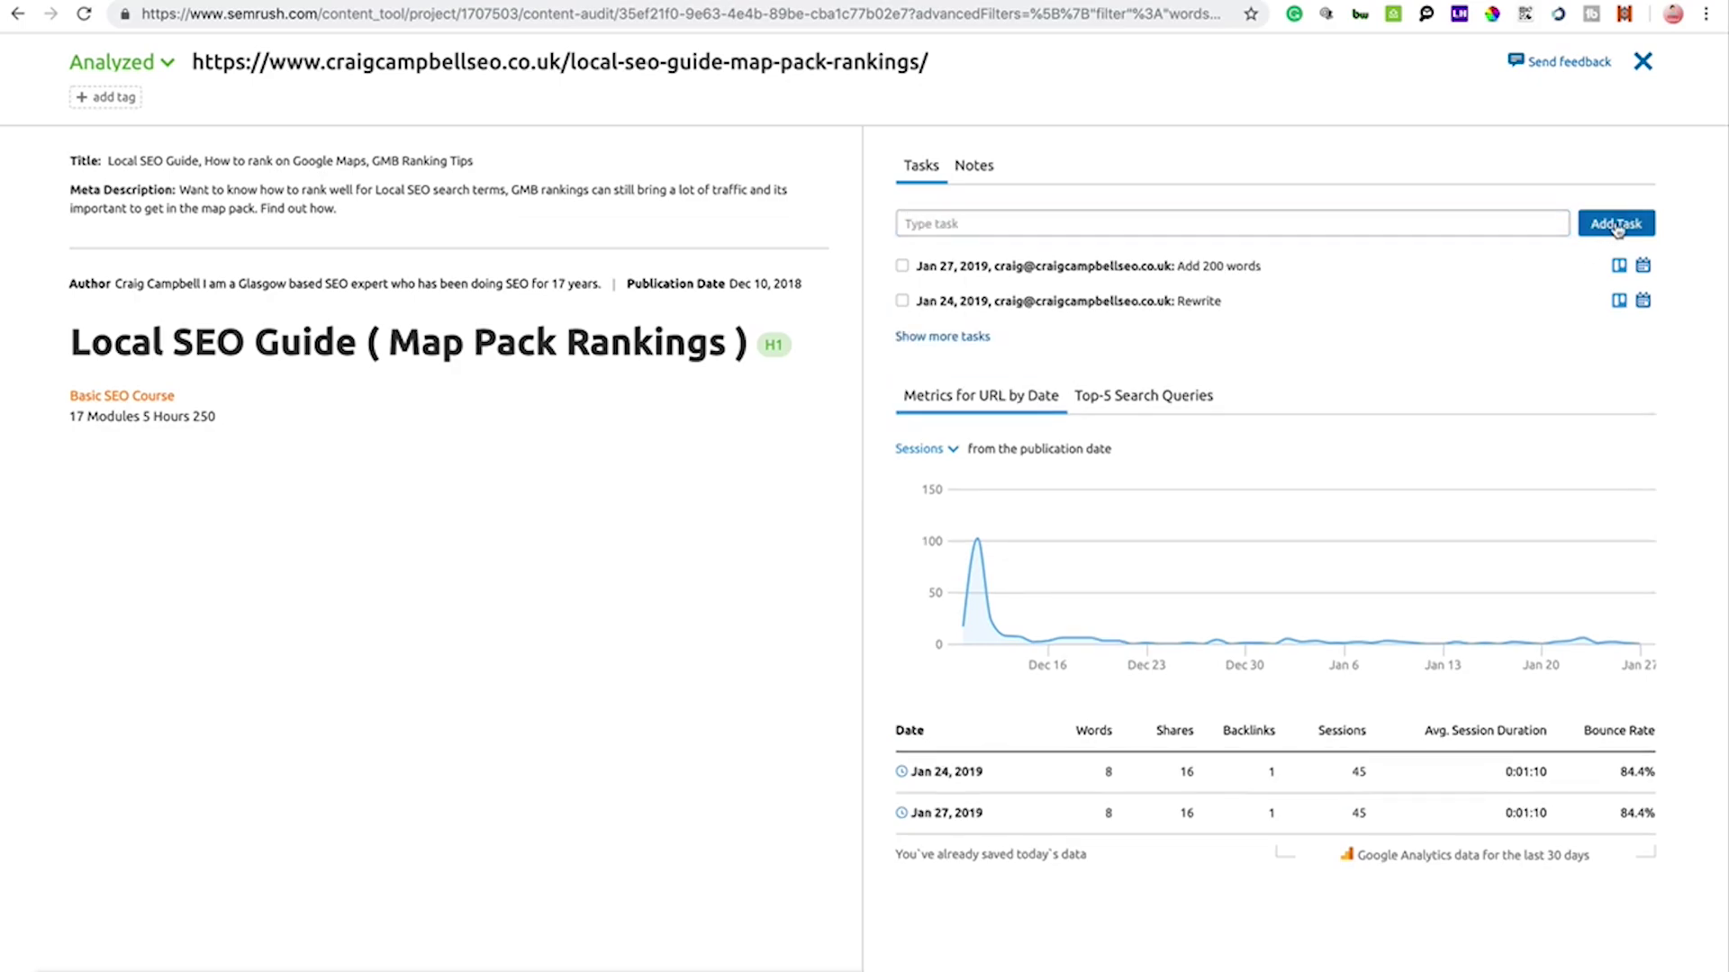
left_click(902, 265)
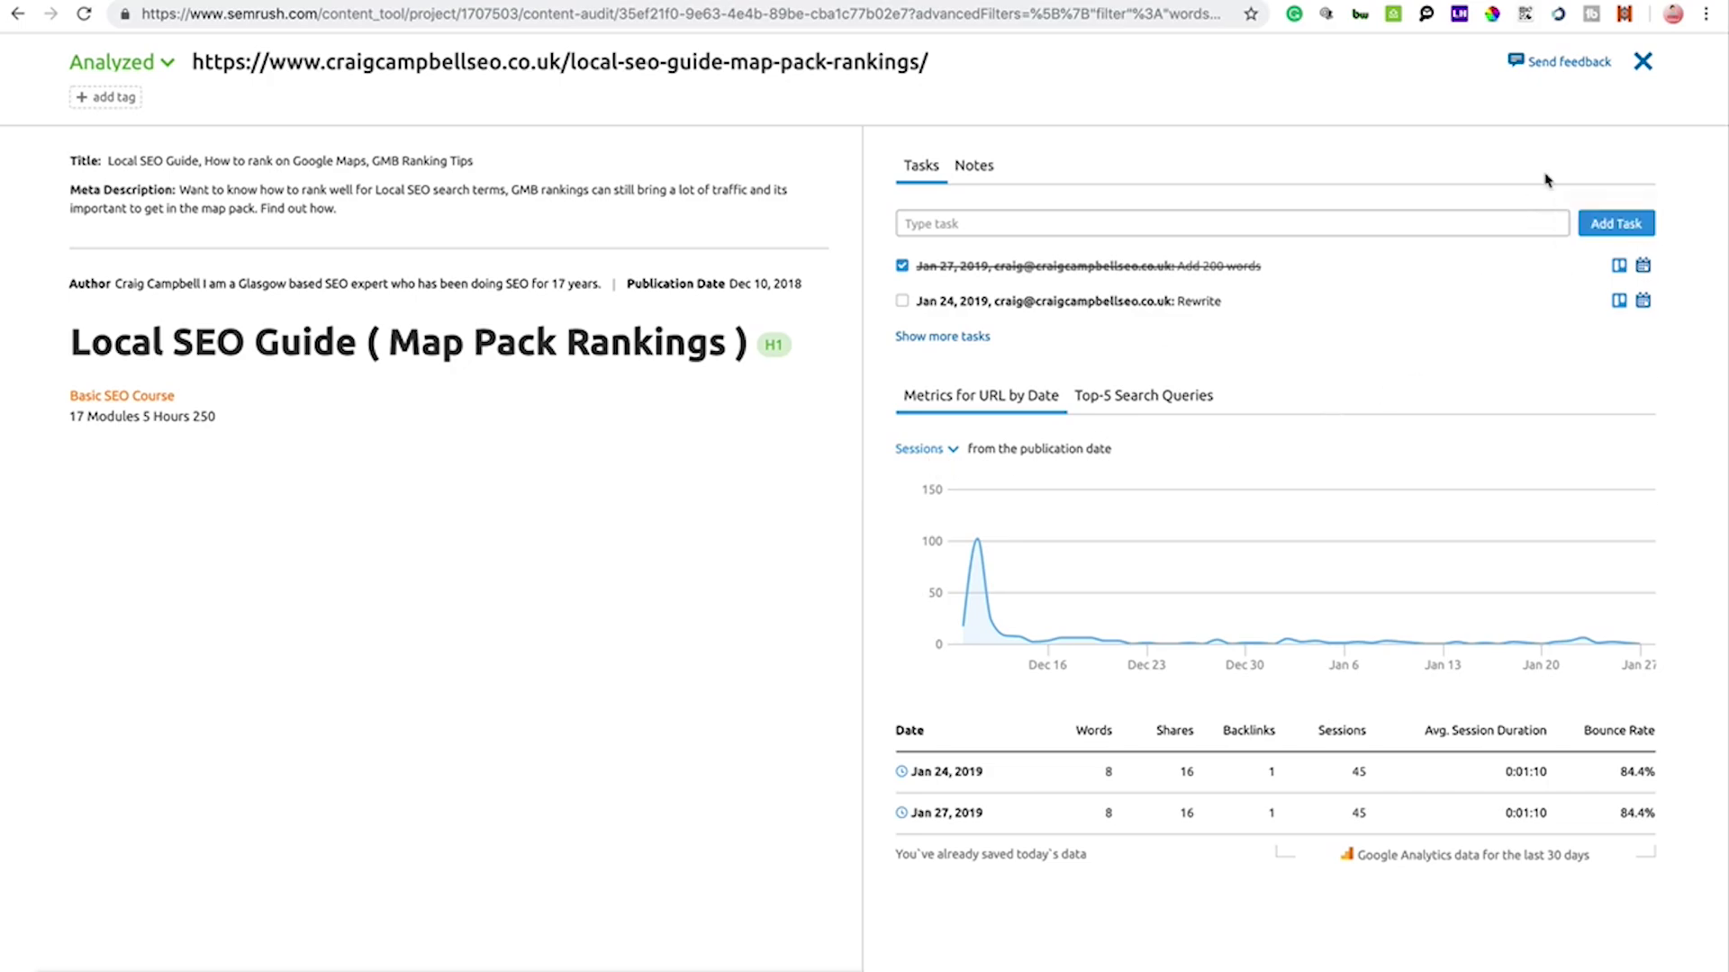
Return to the page's notes, view the options for inviting members to the project, and close them without inviting anyone.
left_click(978, 178)
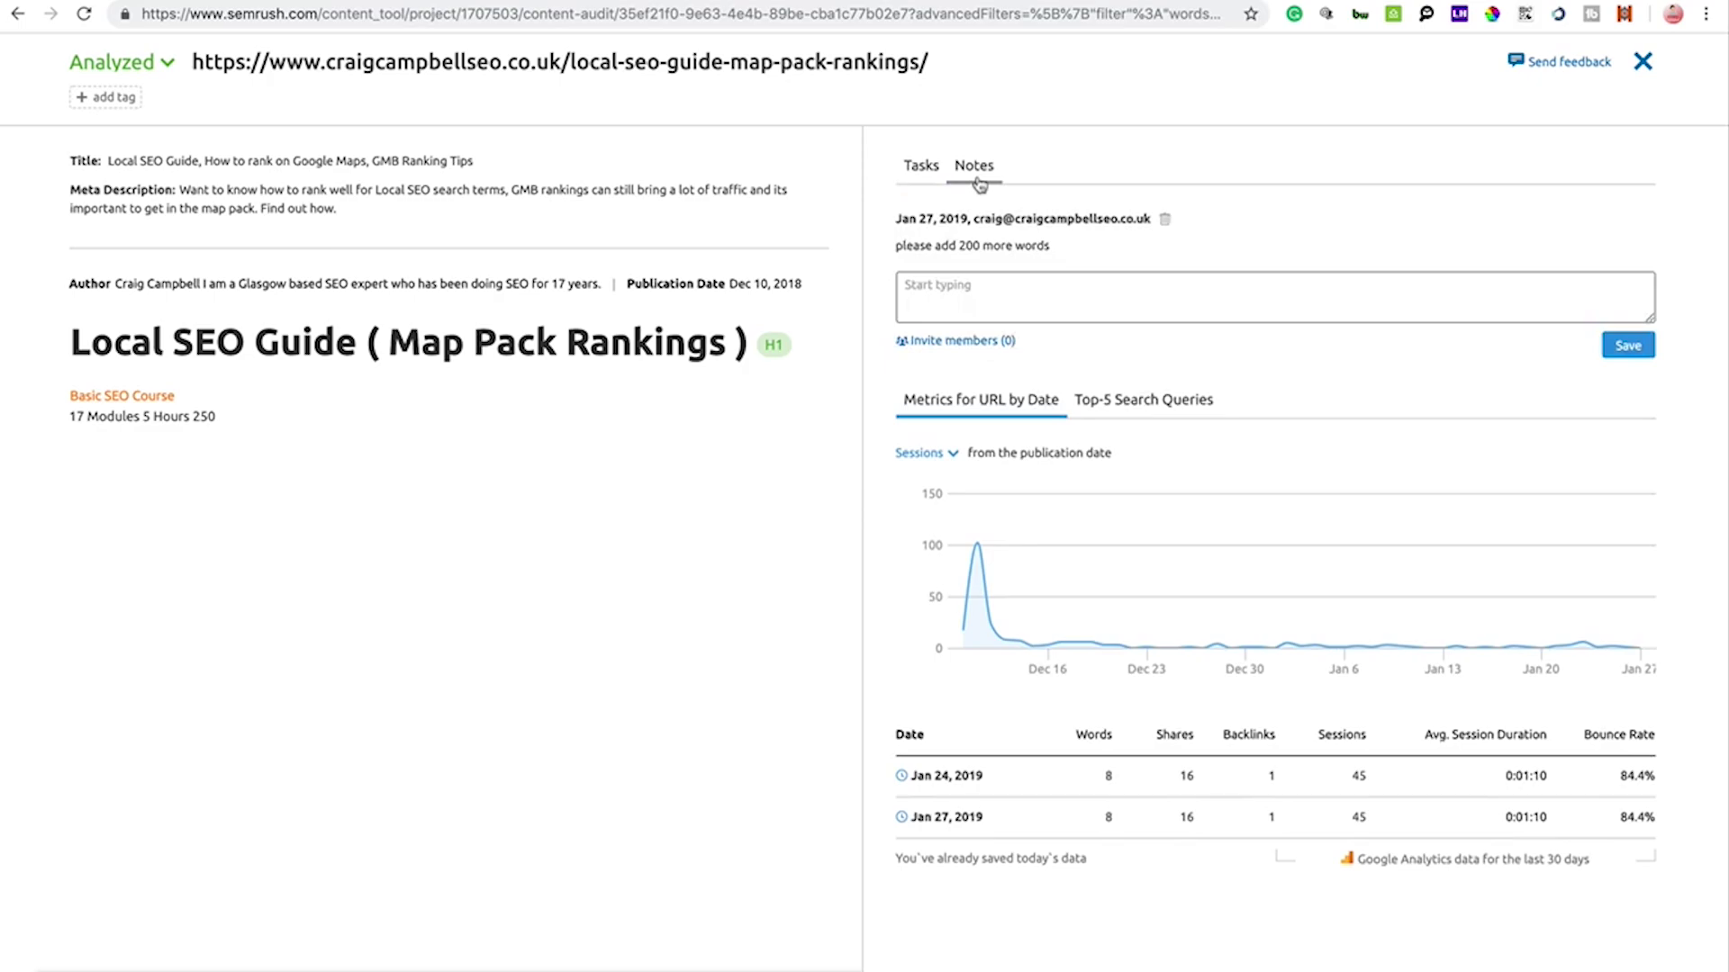
left_click(975, 346)
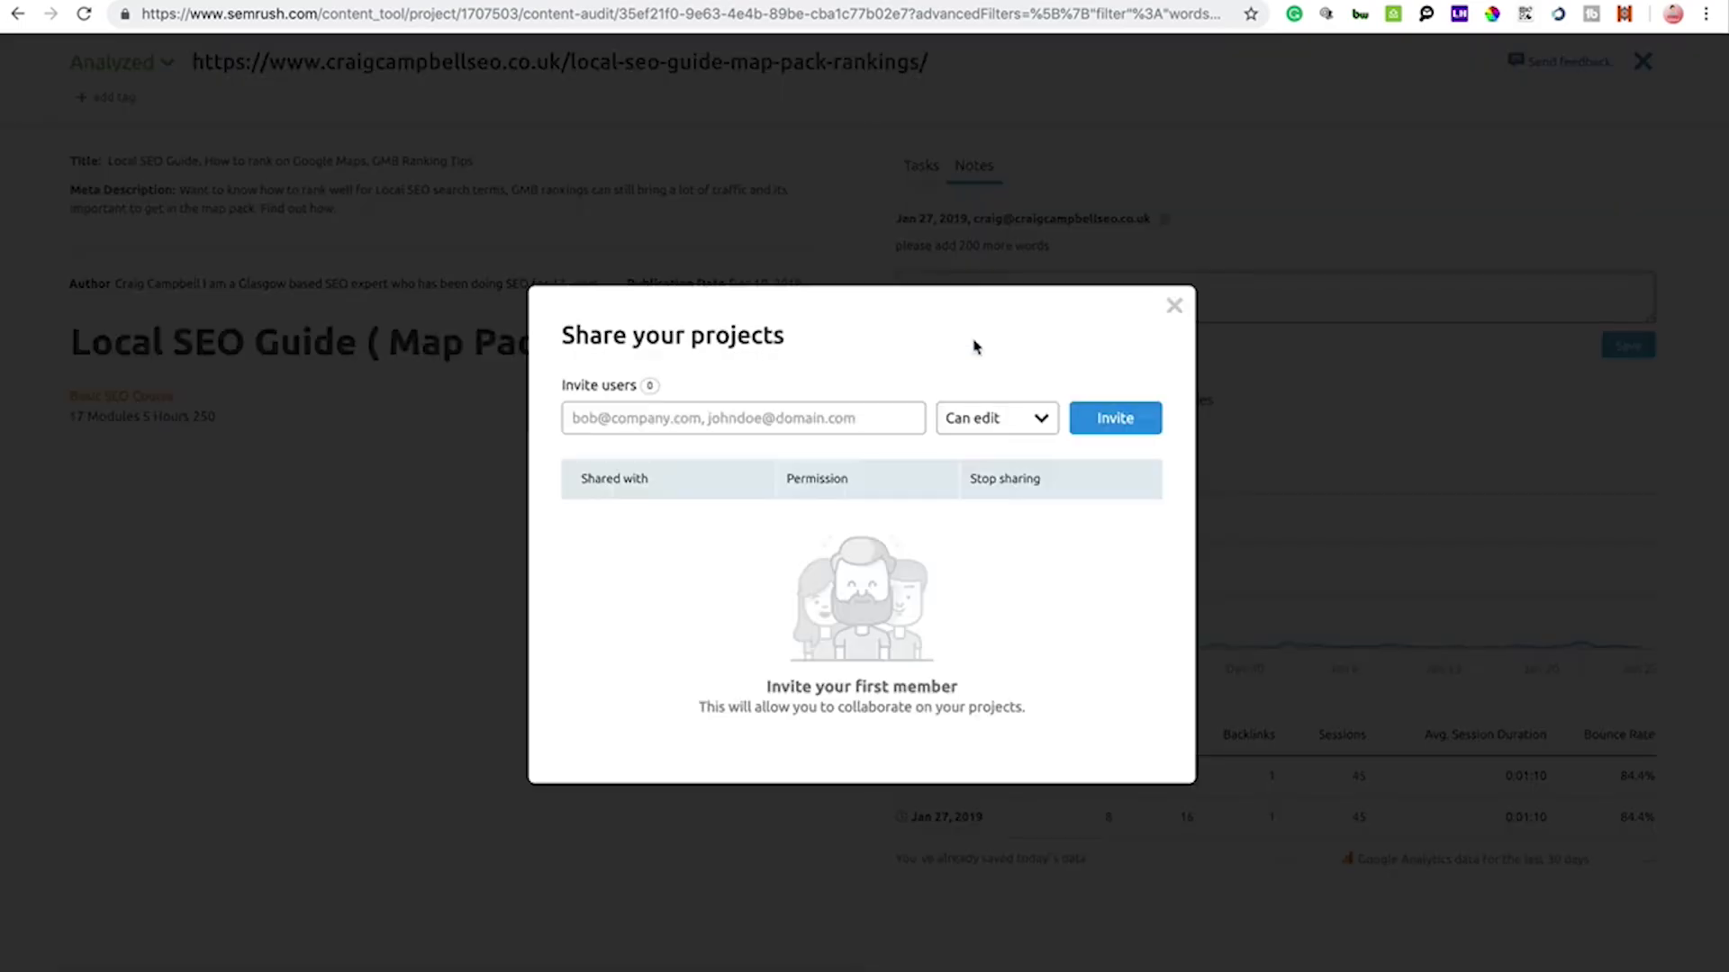
left_click(1173, 306)
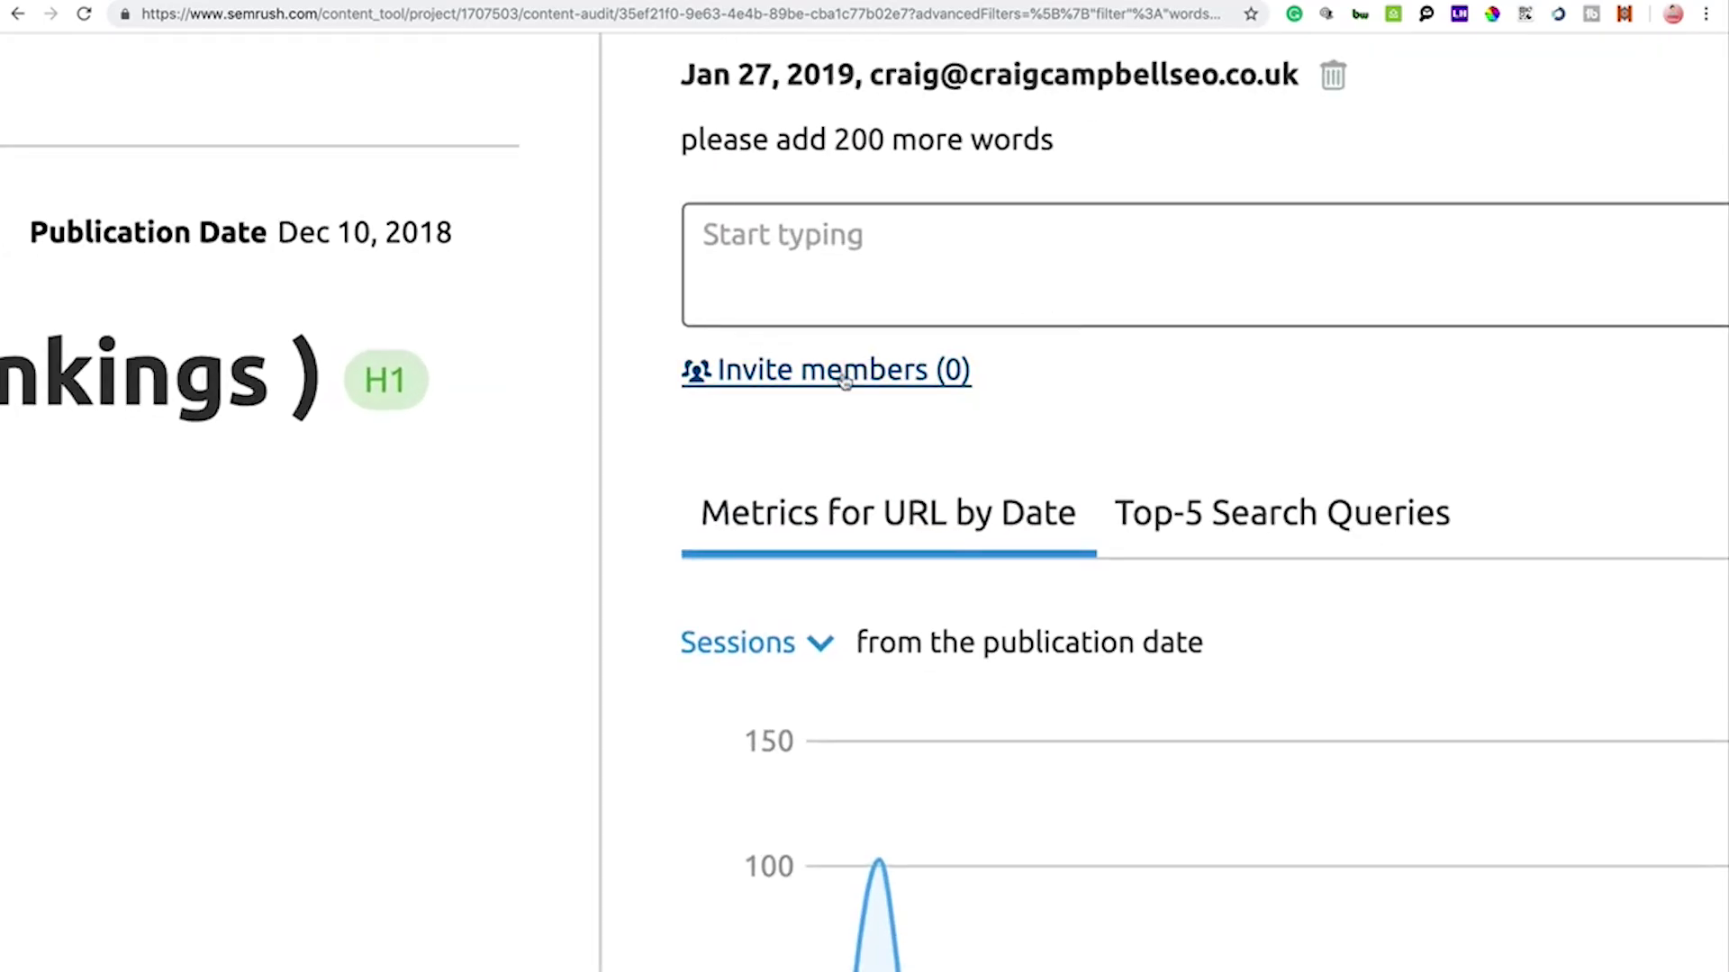
left_click(844, 380)
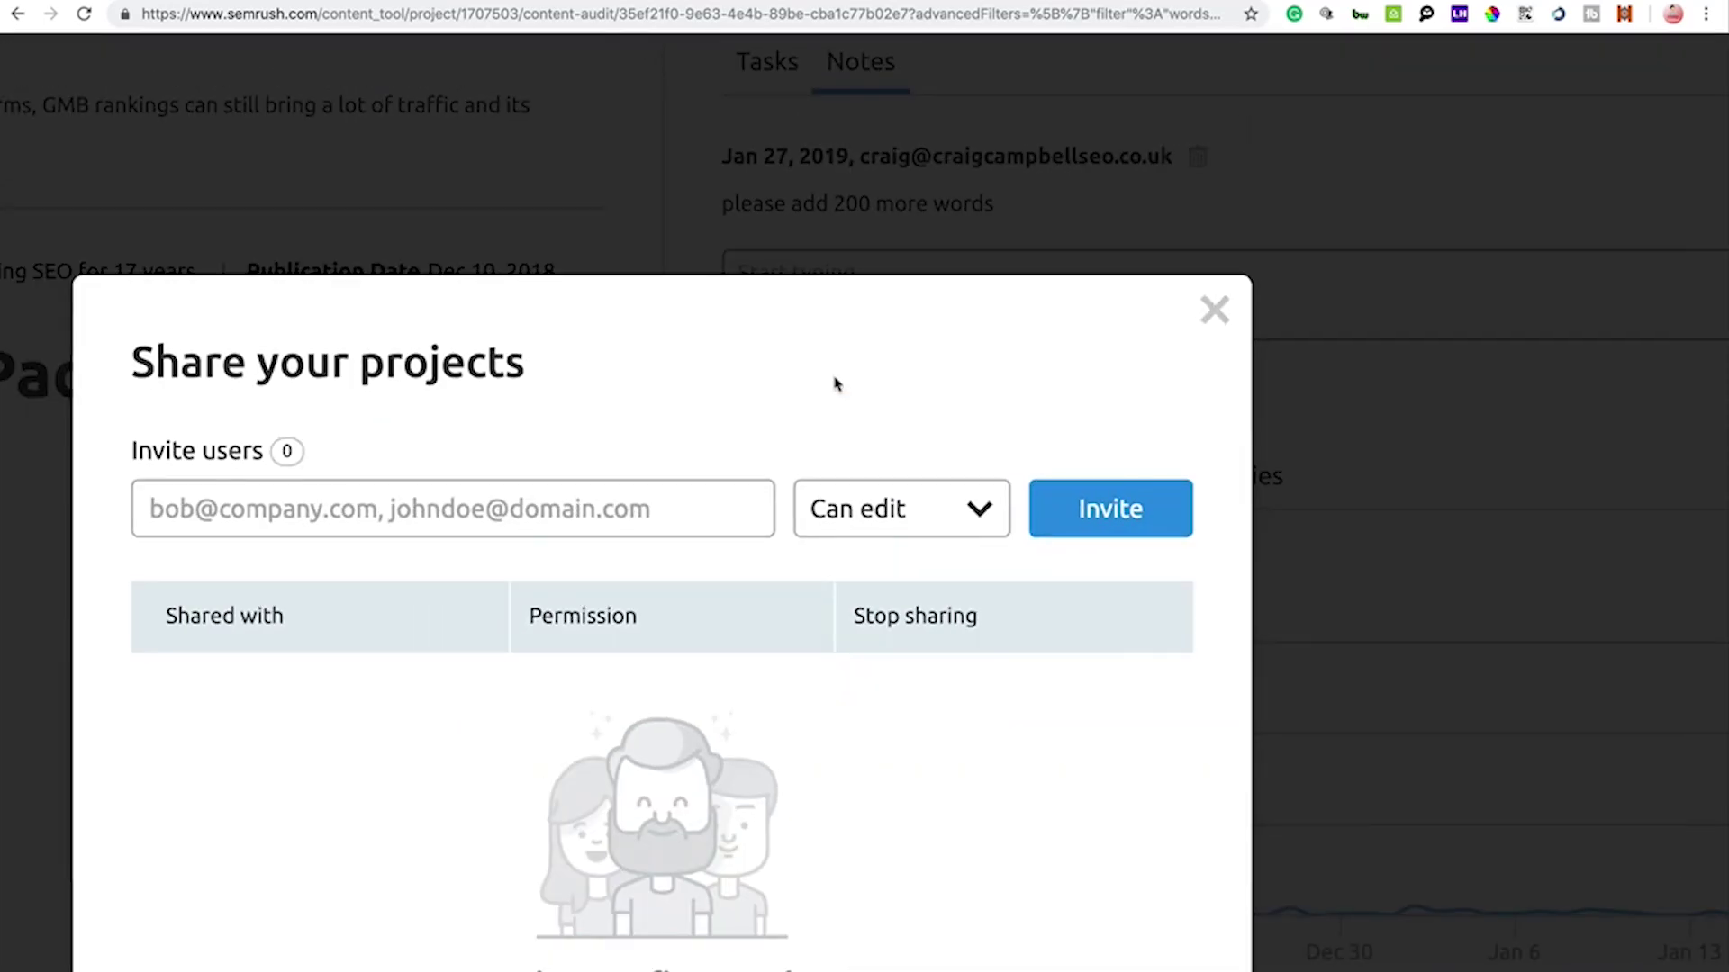
left_click(1215, 309)
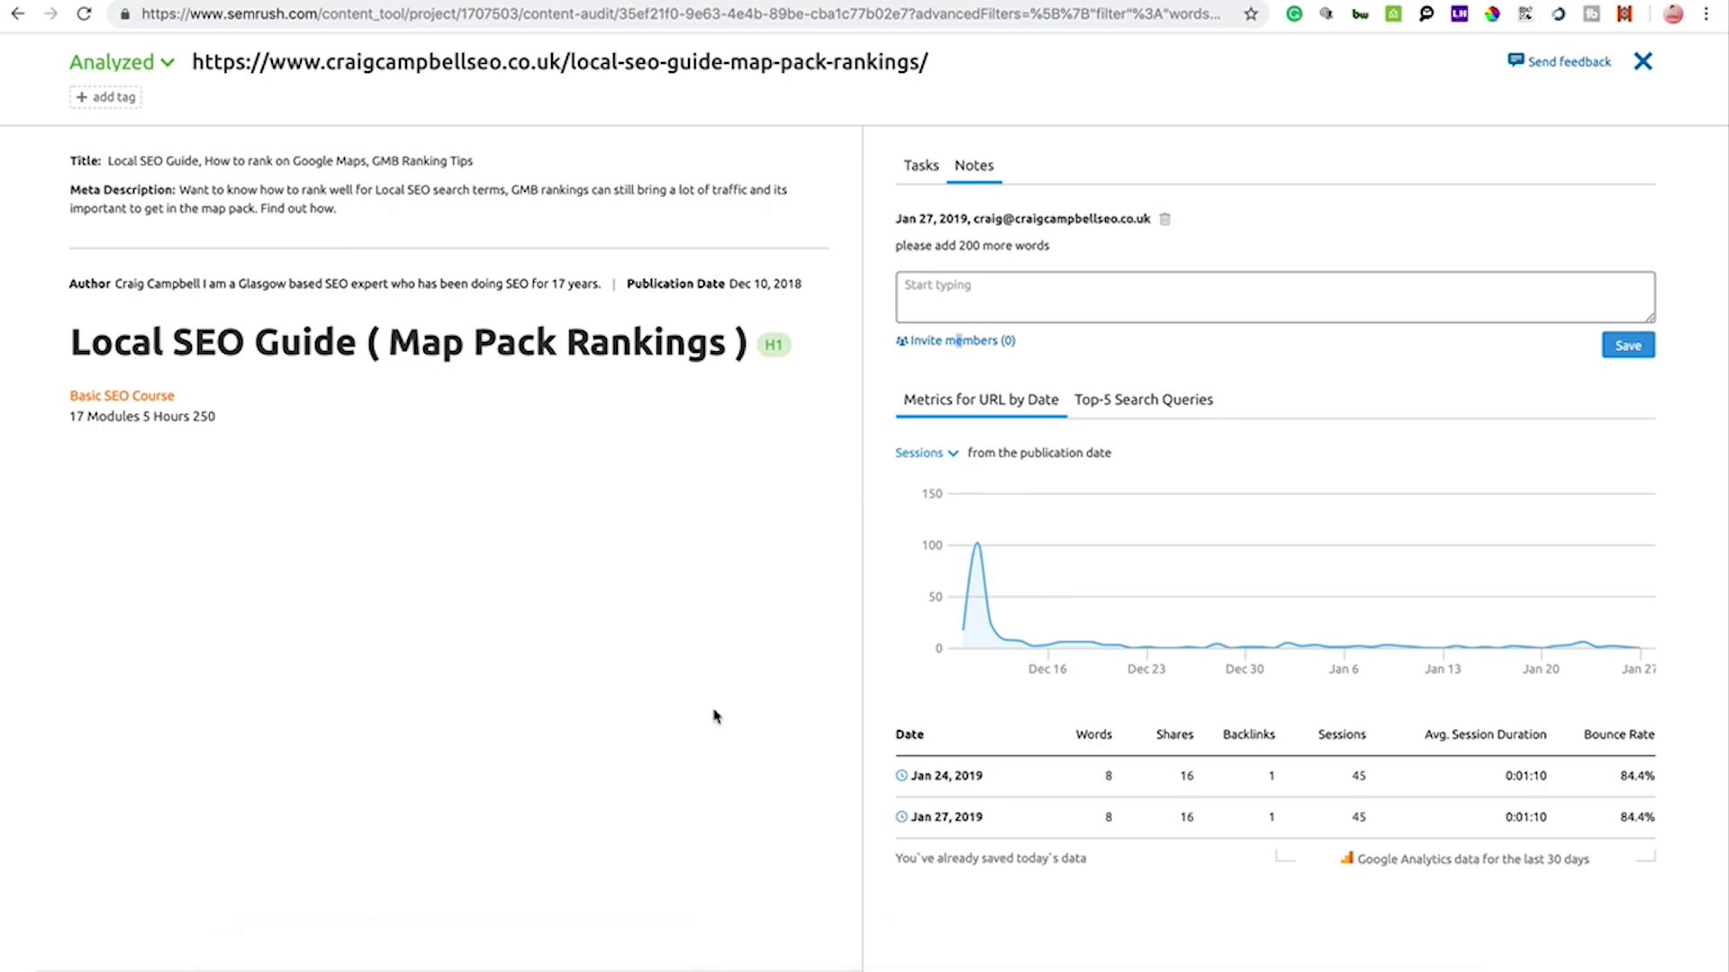
Browse onward through the page details to the content calendar tool article and the article on digital PR and editorial links.
mouse_move(828, 968)
scroll(959, 341, "up", 5)
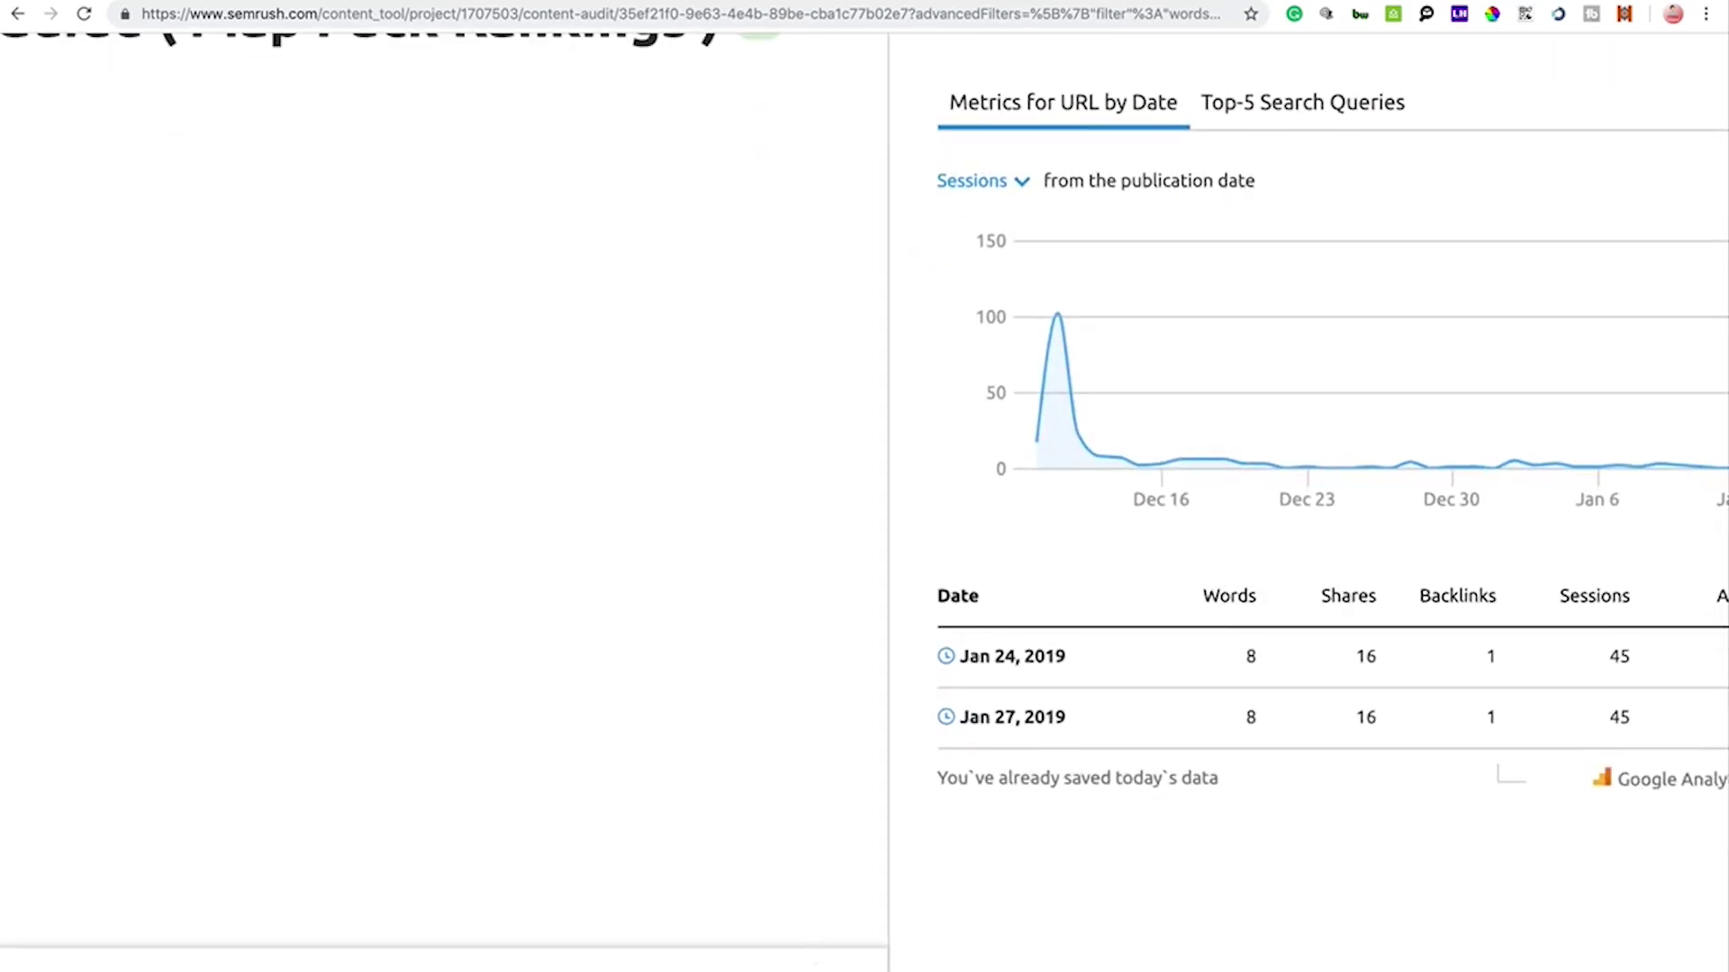
key("Right")
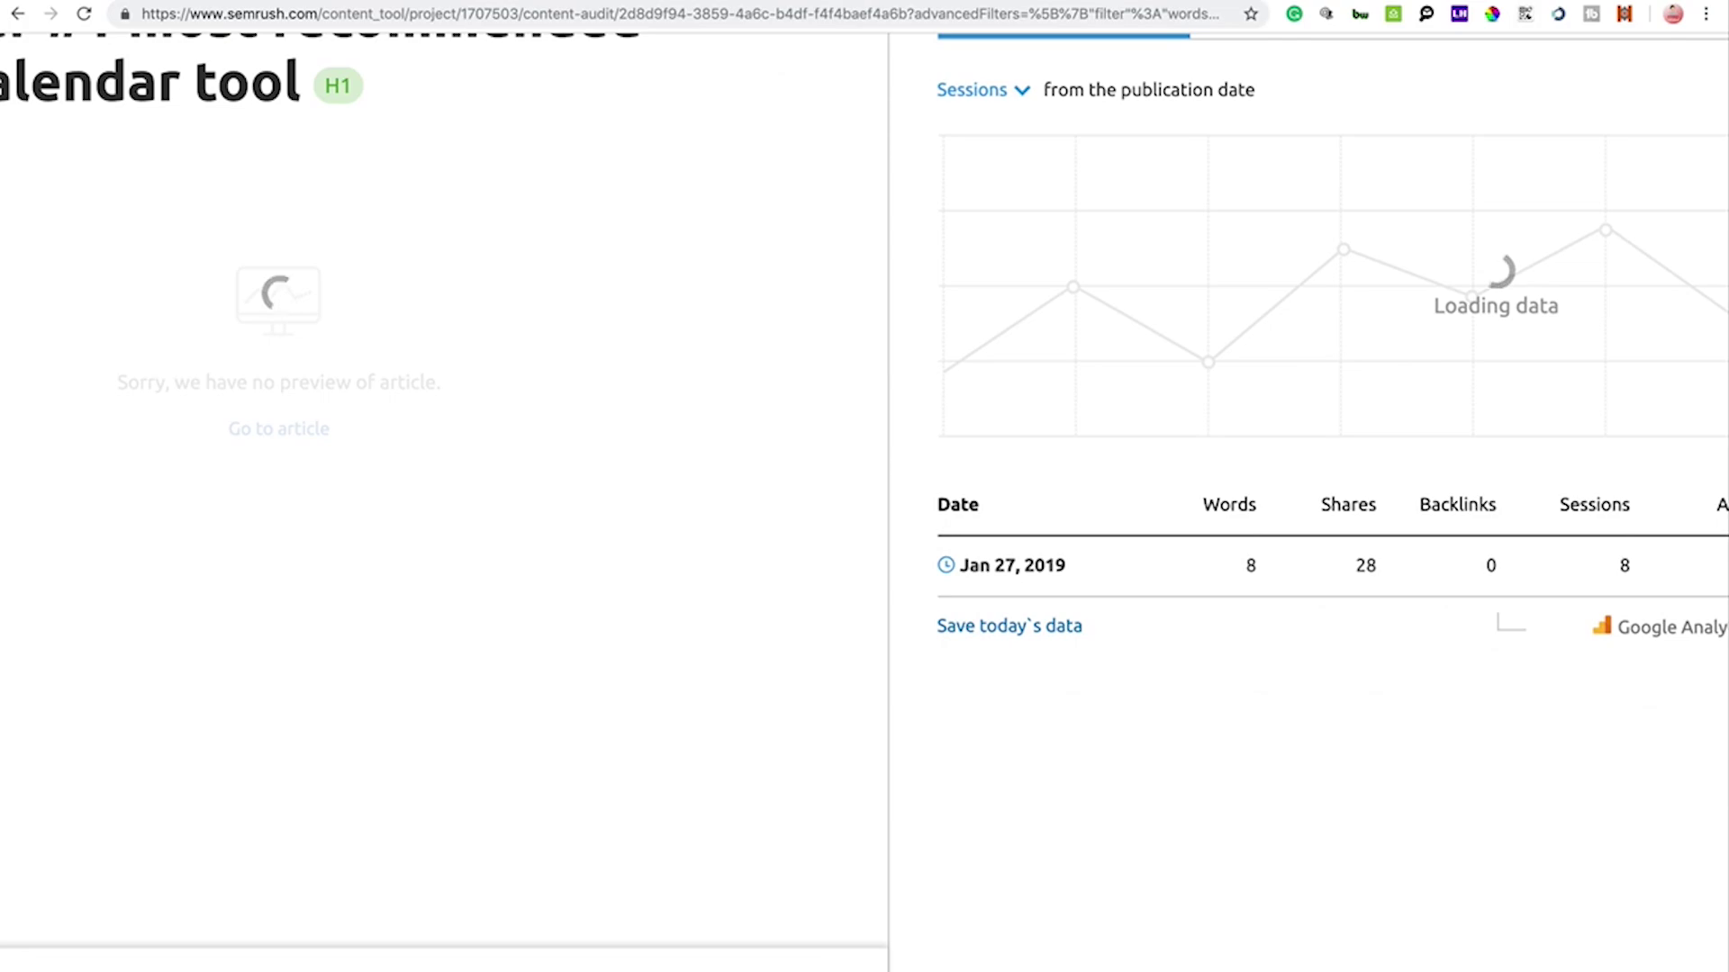
key("super+0")
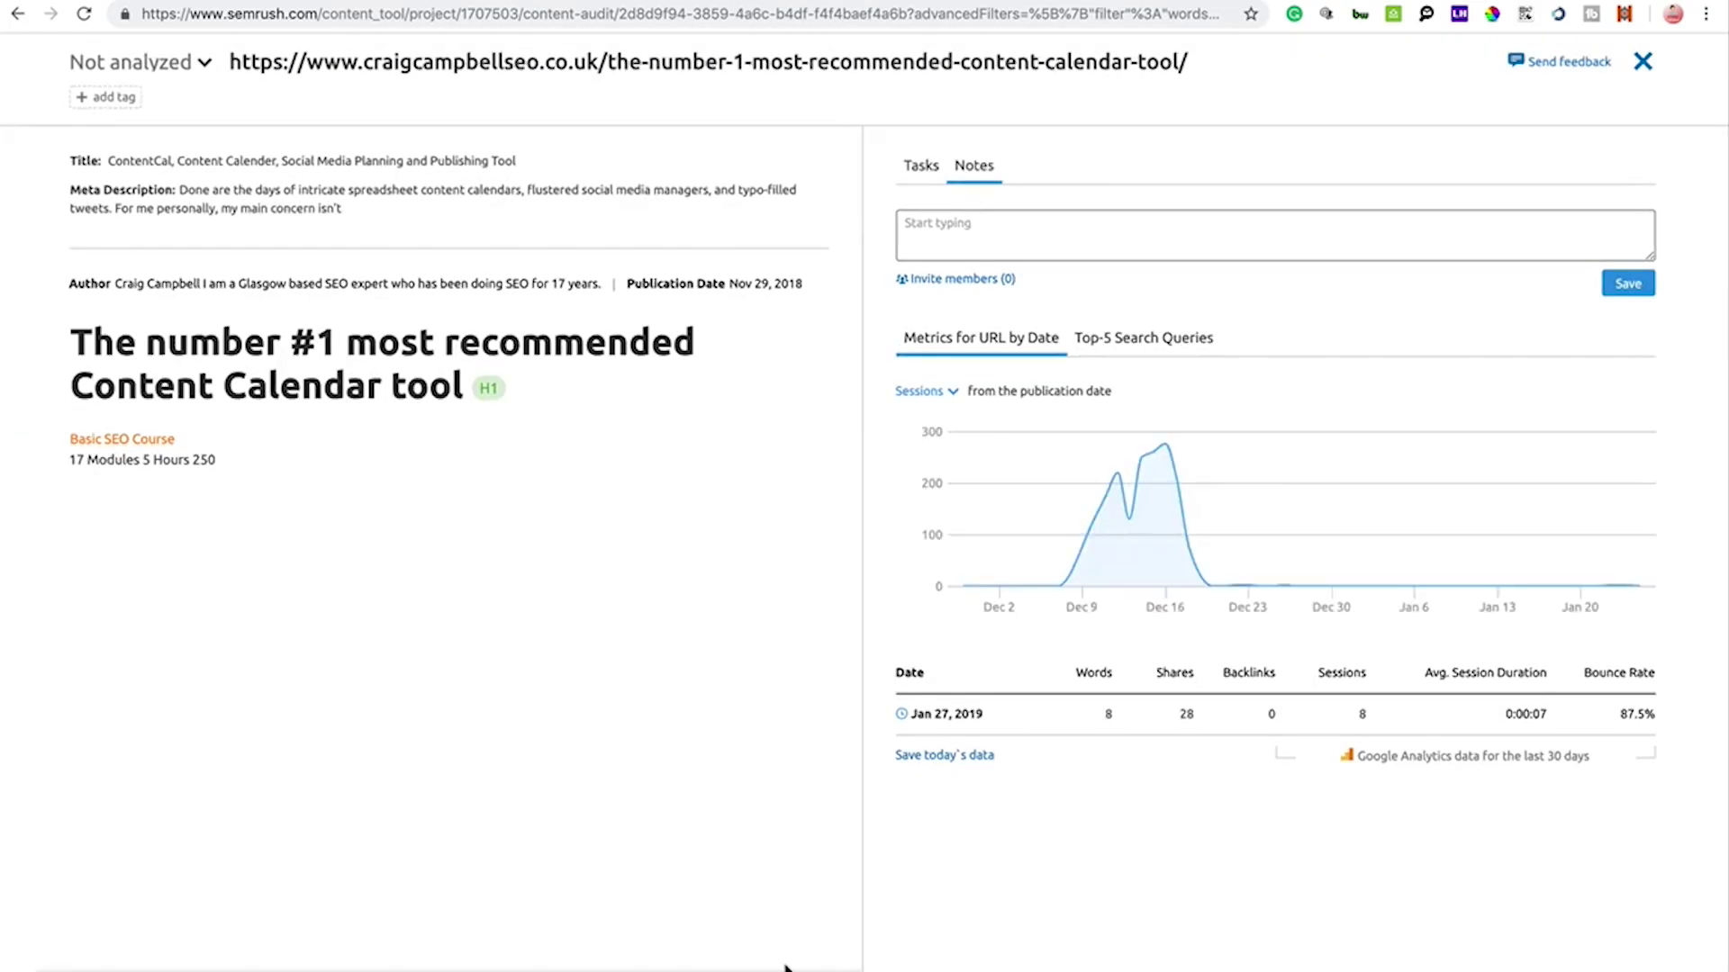
scroll(775, 849, "up", 5)
scroll(775, 849, "down", 4)
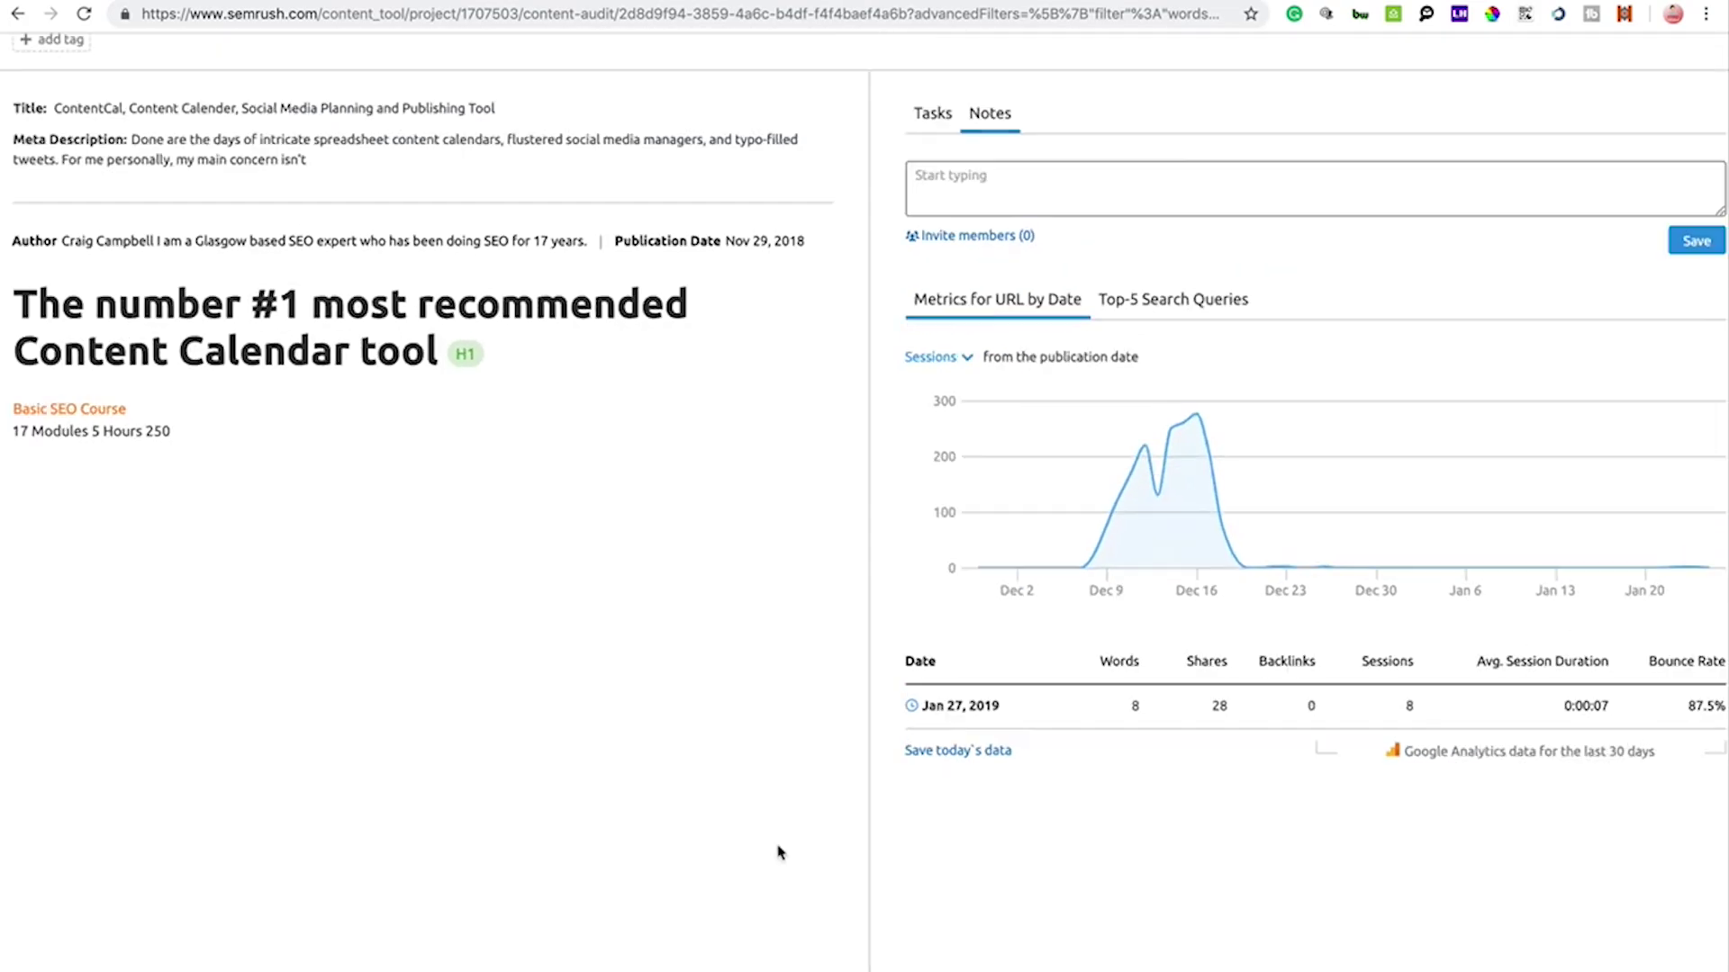
scroll(780, 852, "down", 1)
key("Down")
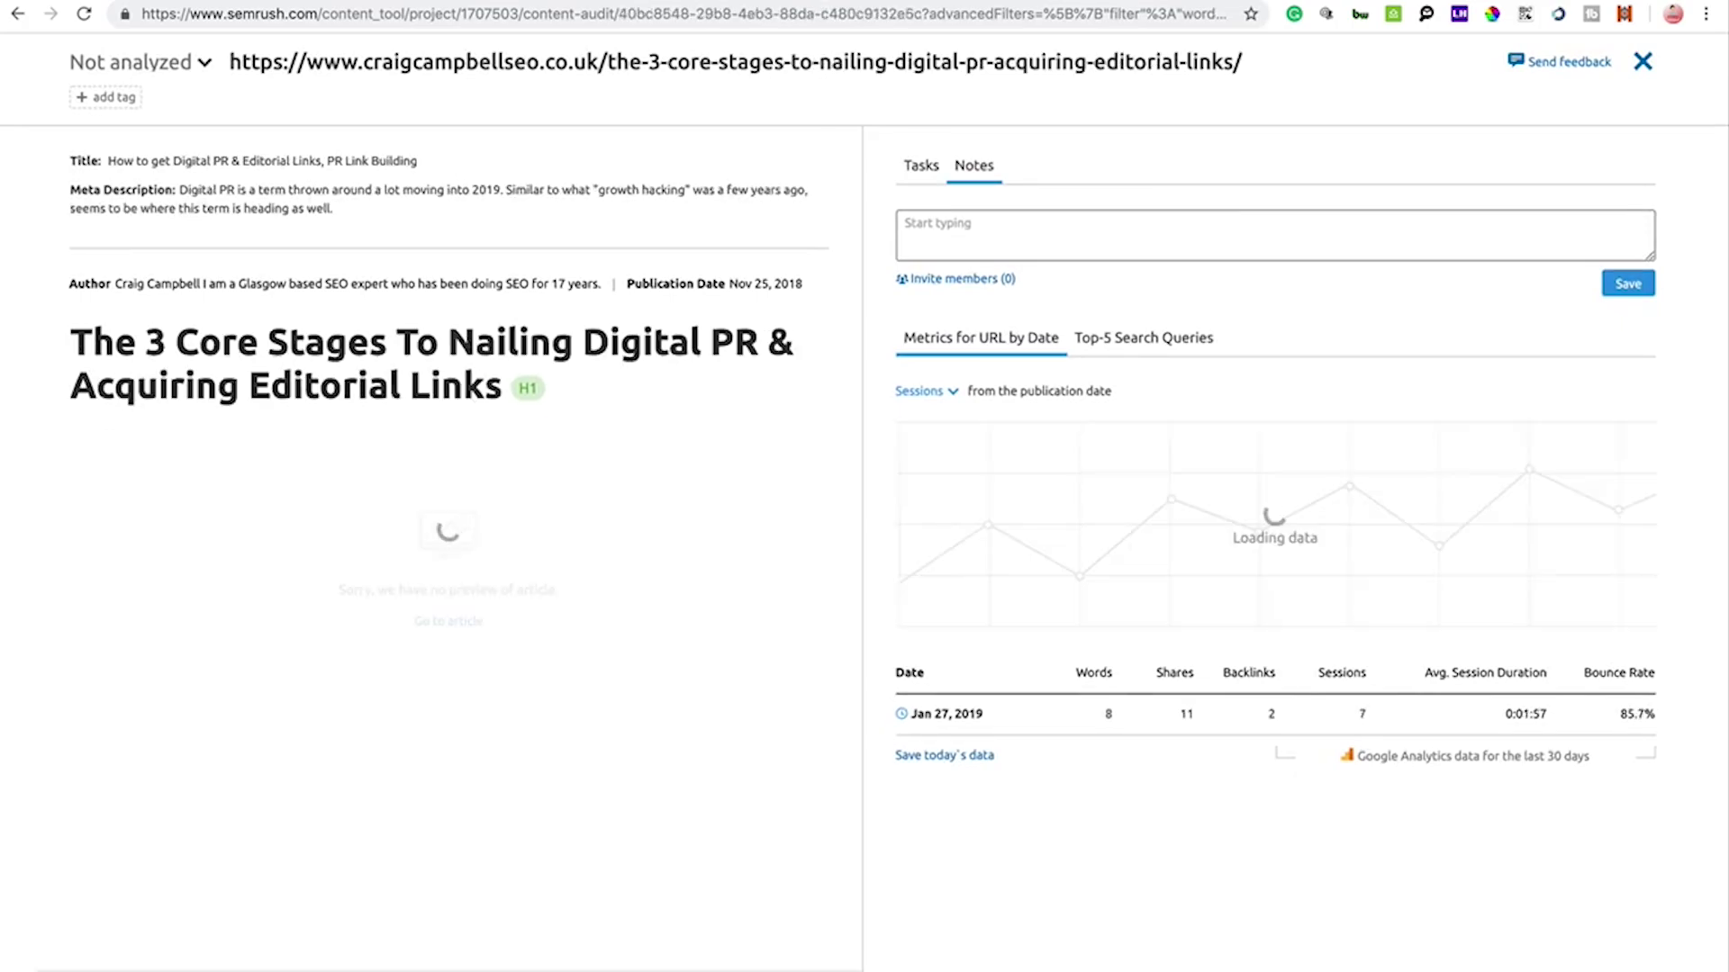
Browse onward through the page details to the /seo-consultancy/ page and set its workflow status to In progress.
key("Down")
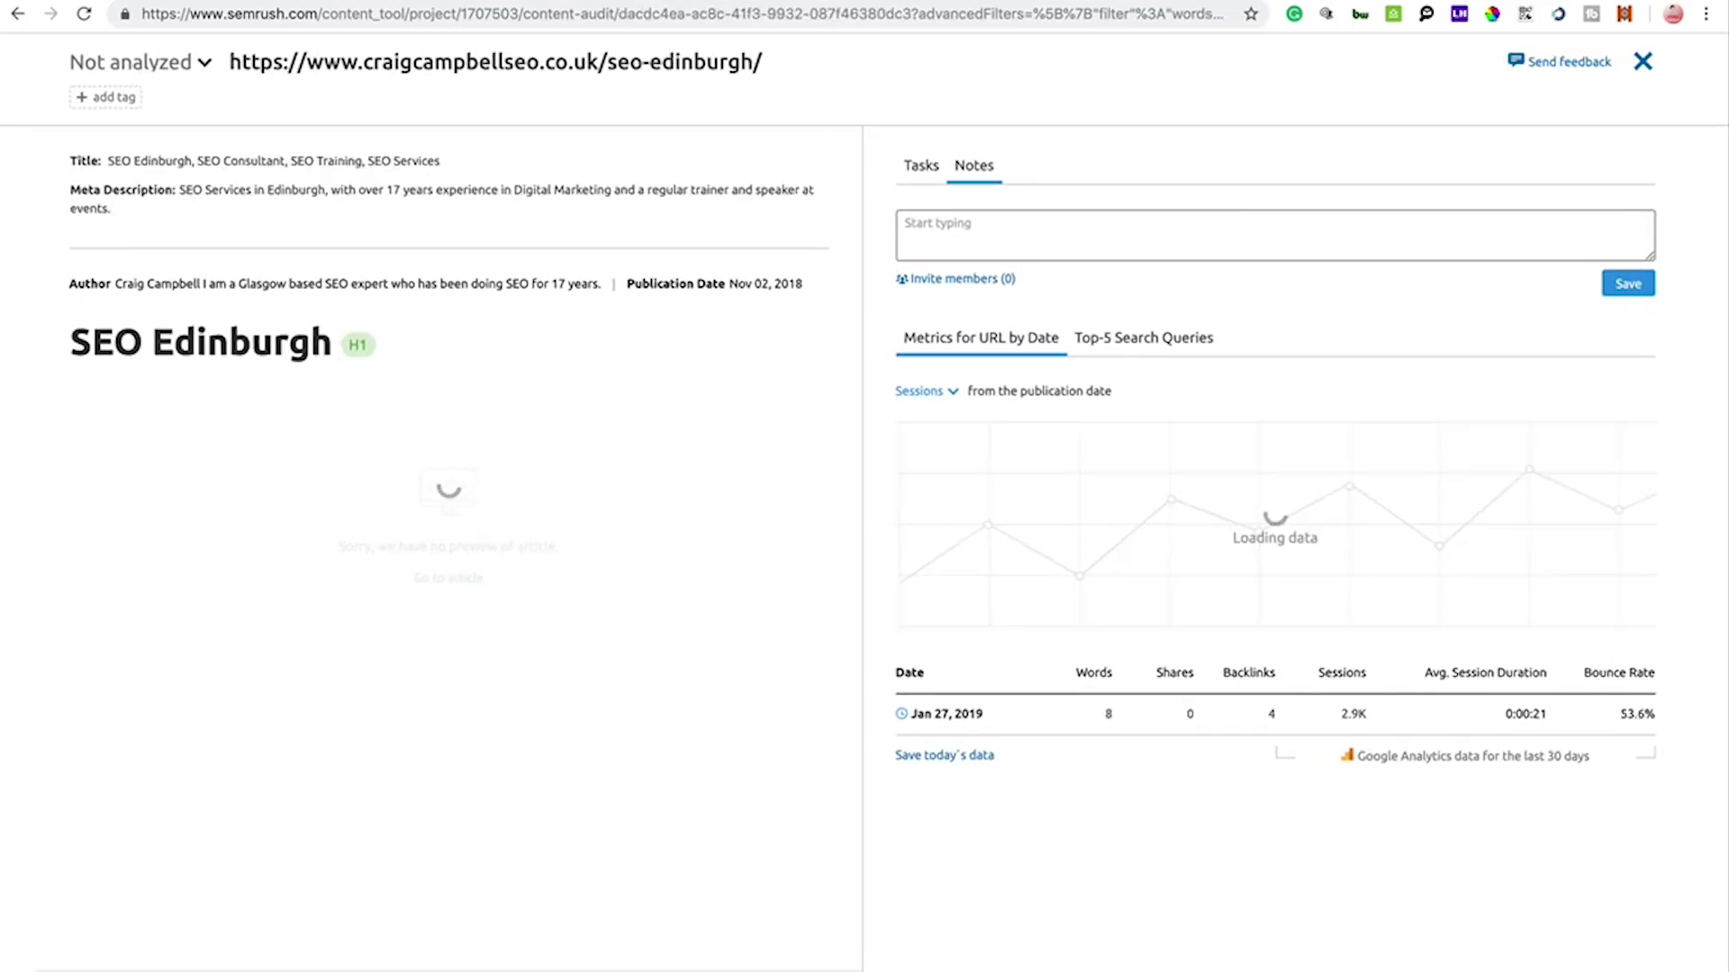
key("Down")
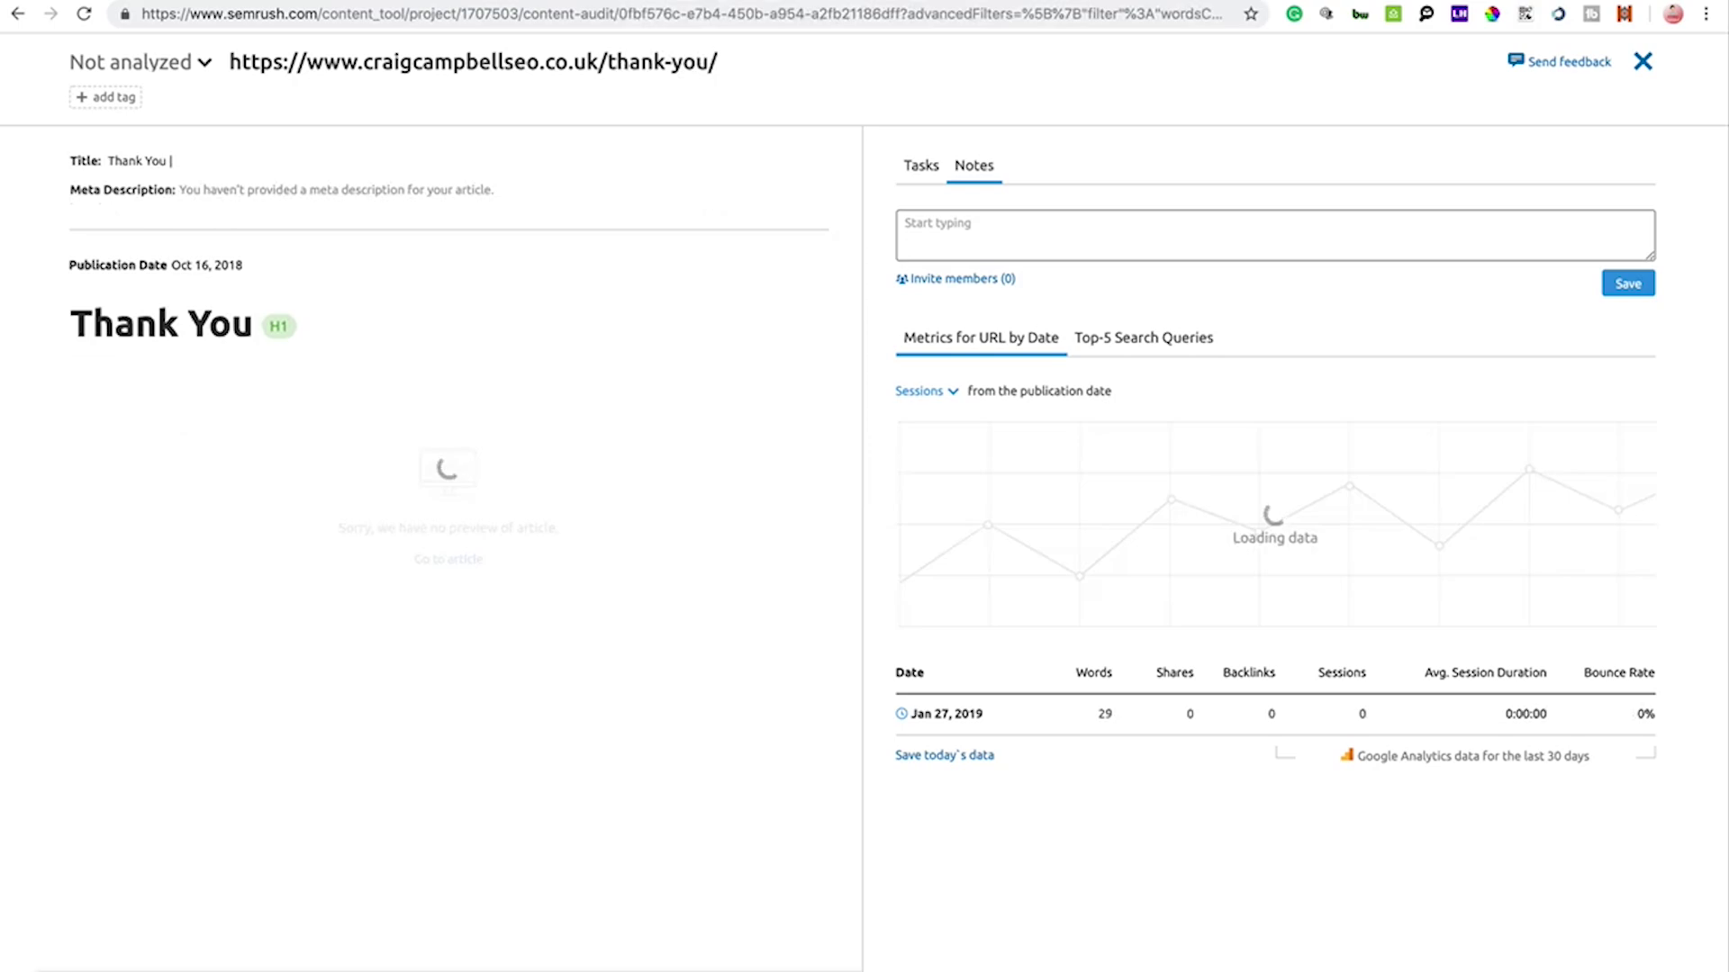
key("Down")
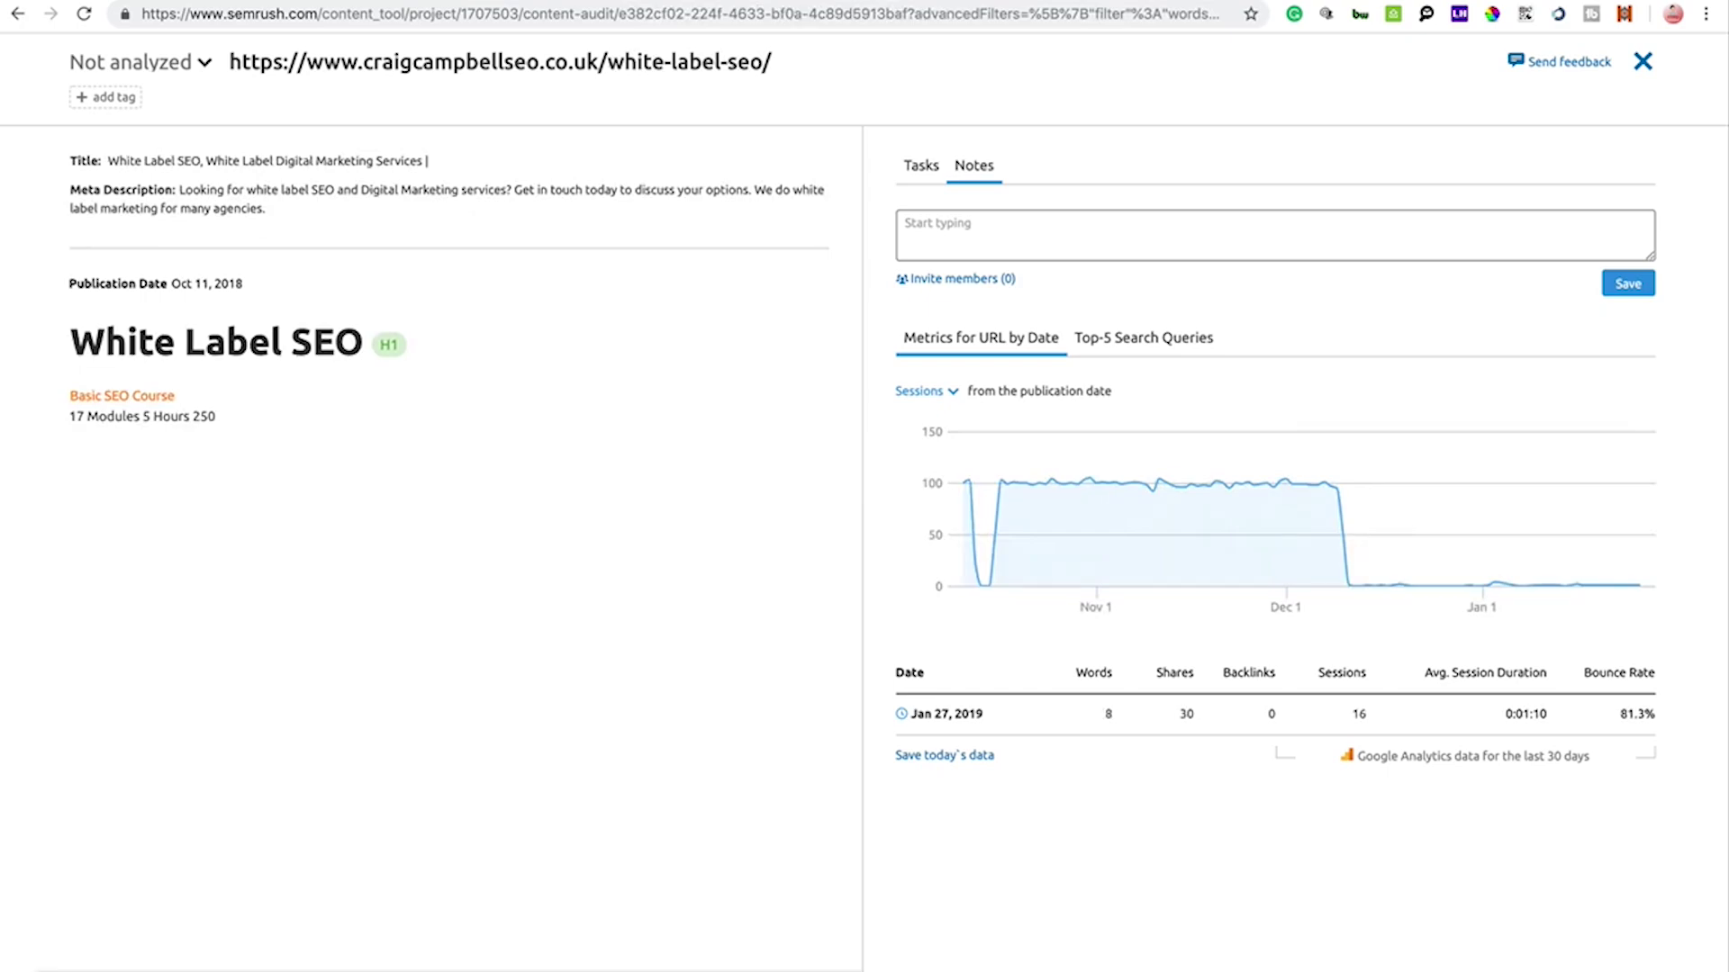
key("Down")
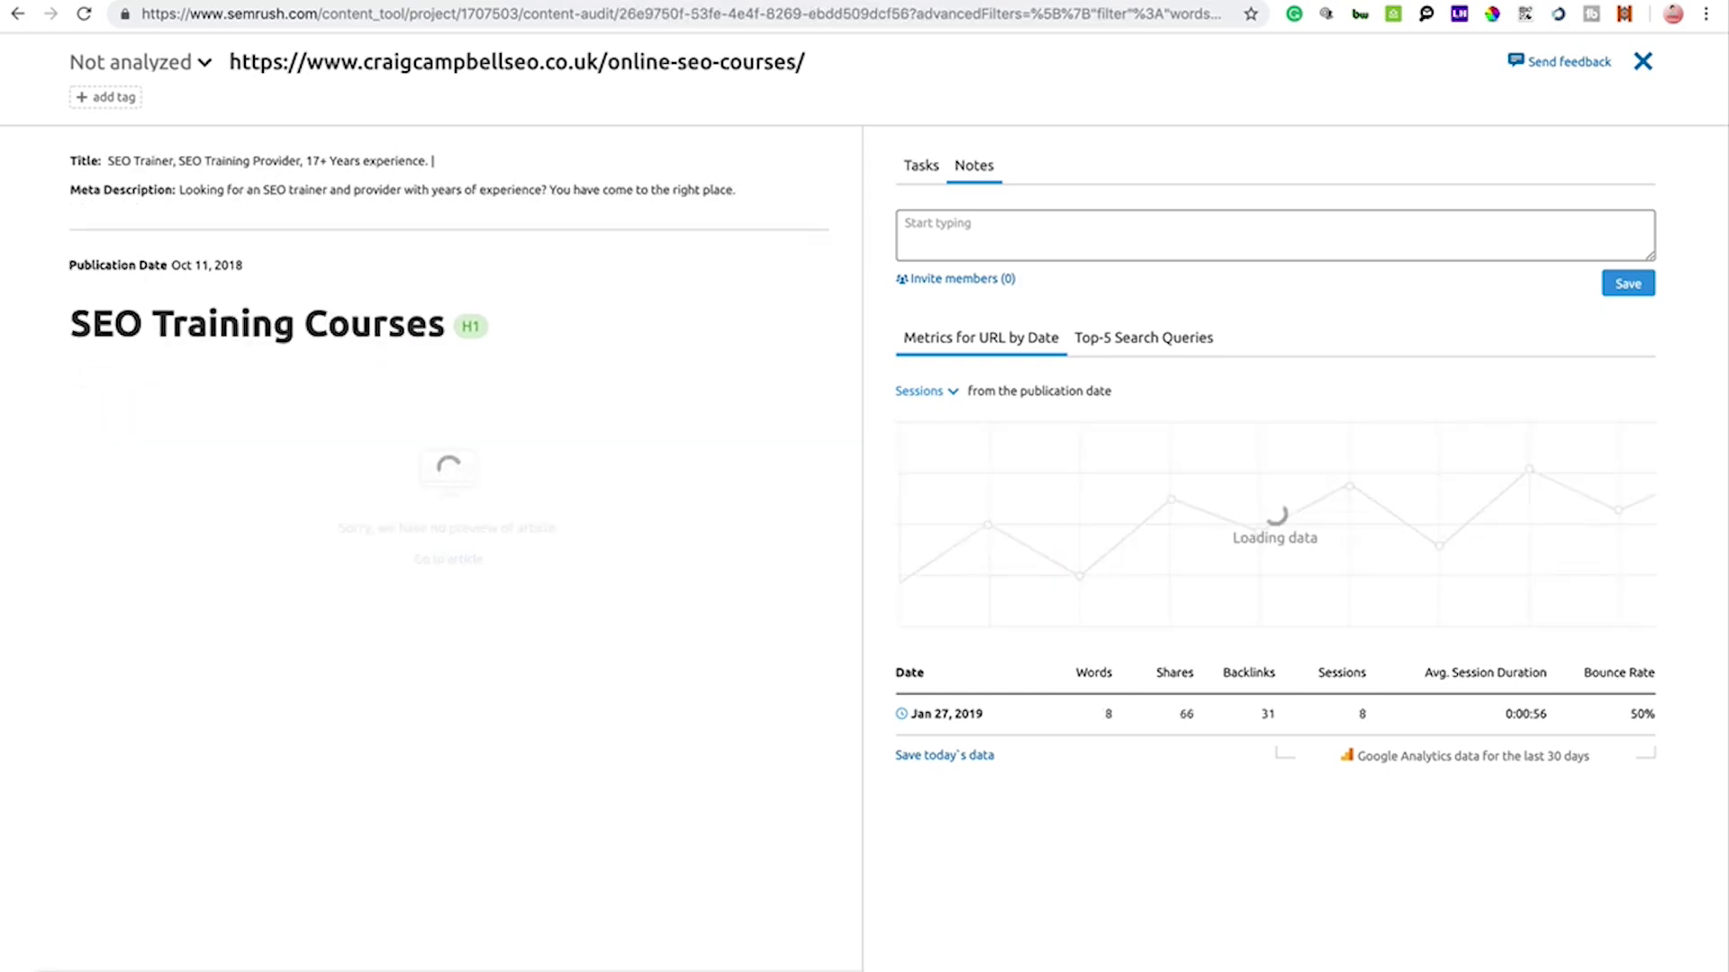
key("Down")
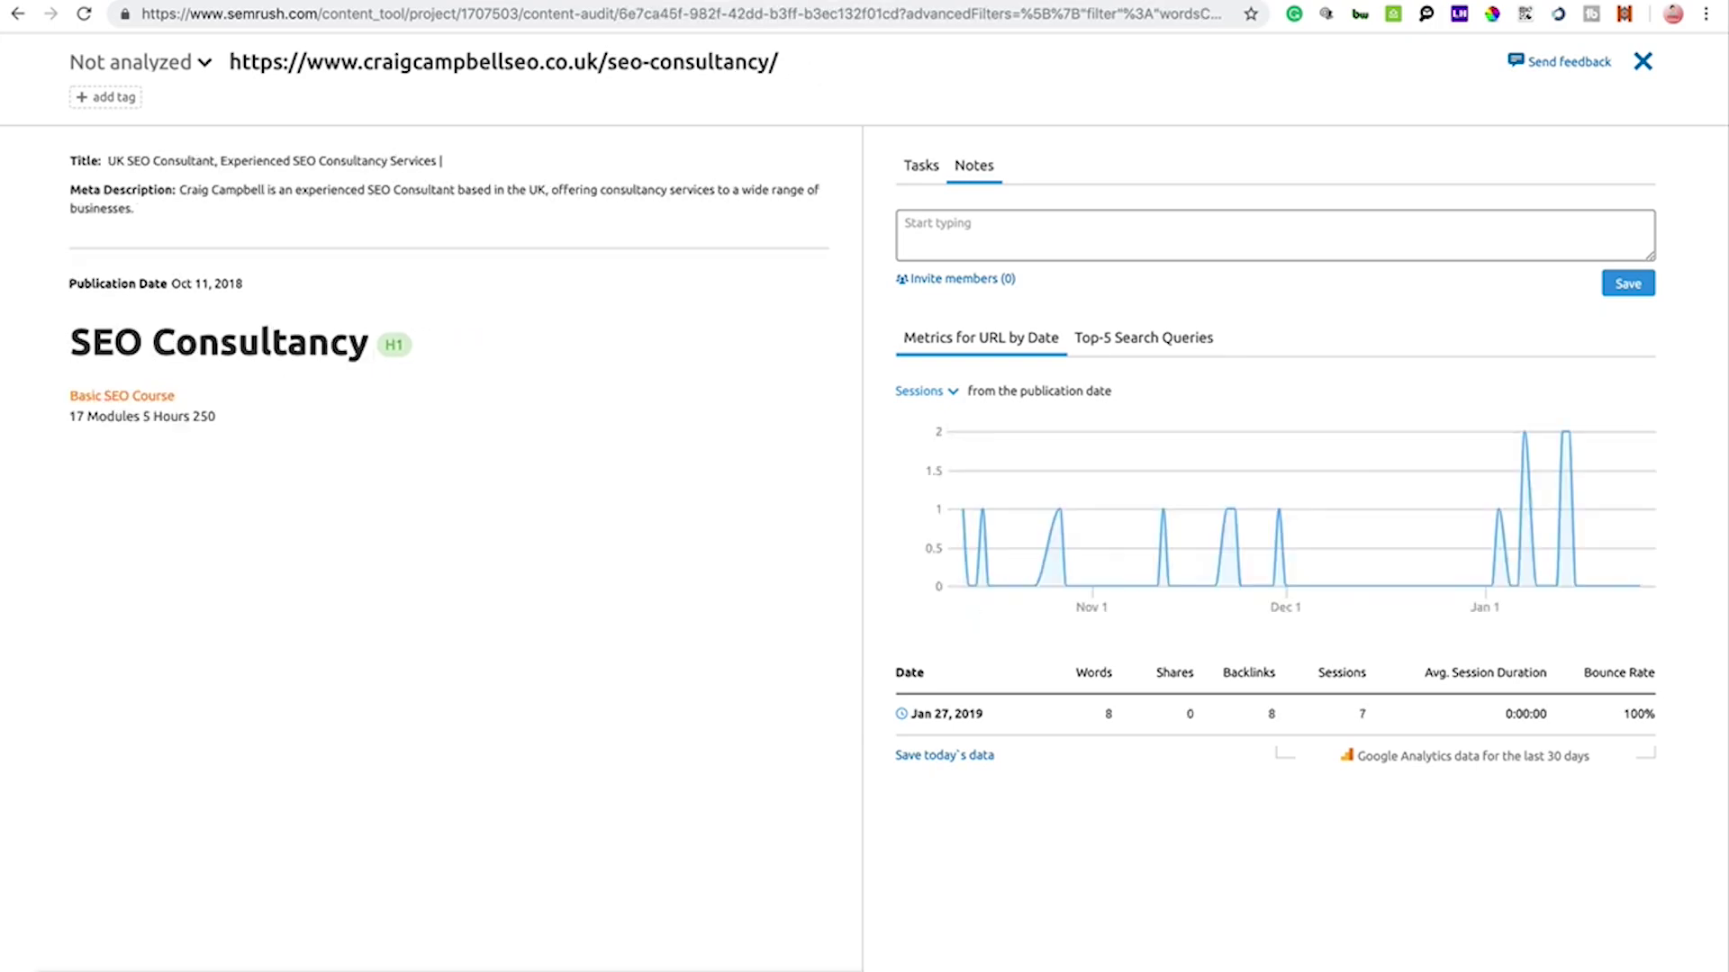
left_click(140, 62)
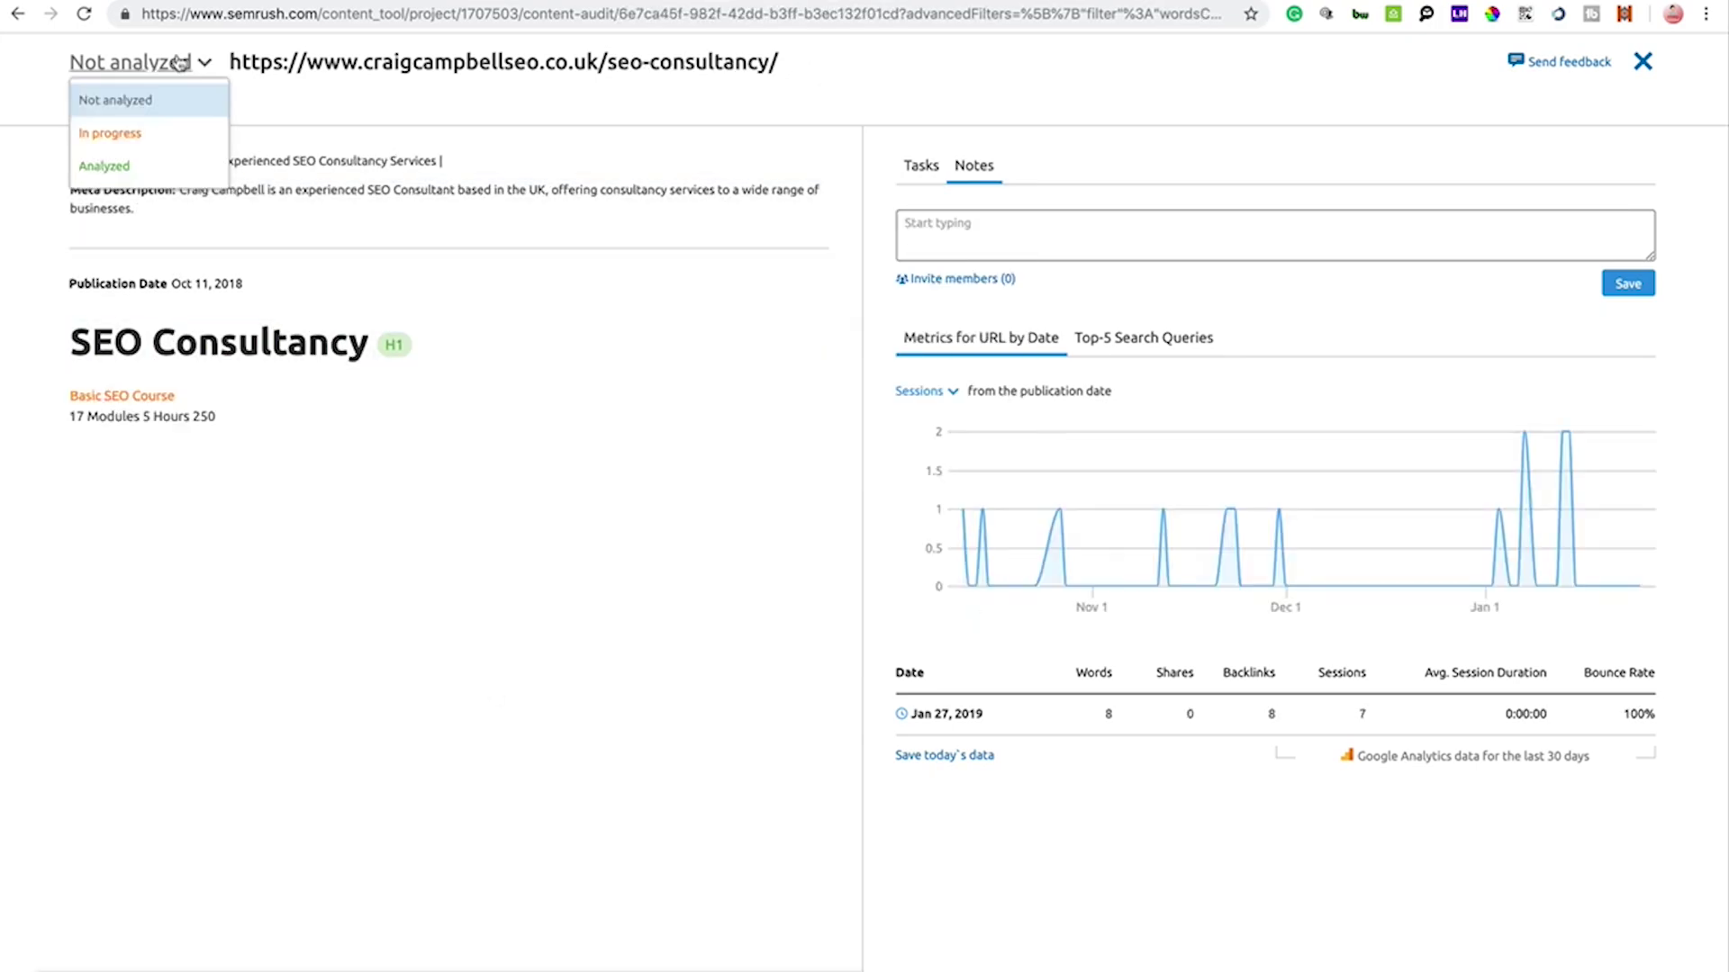
left_click(141, 137)
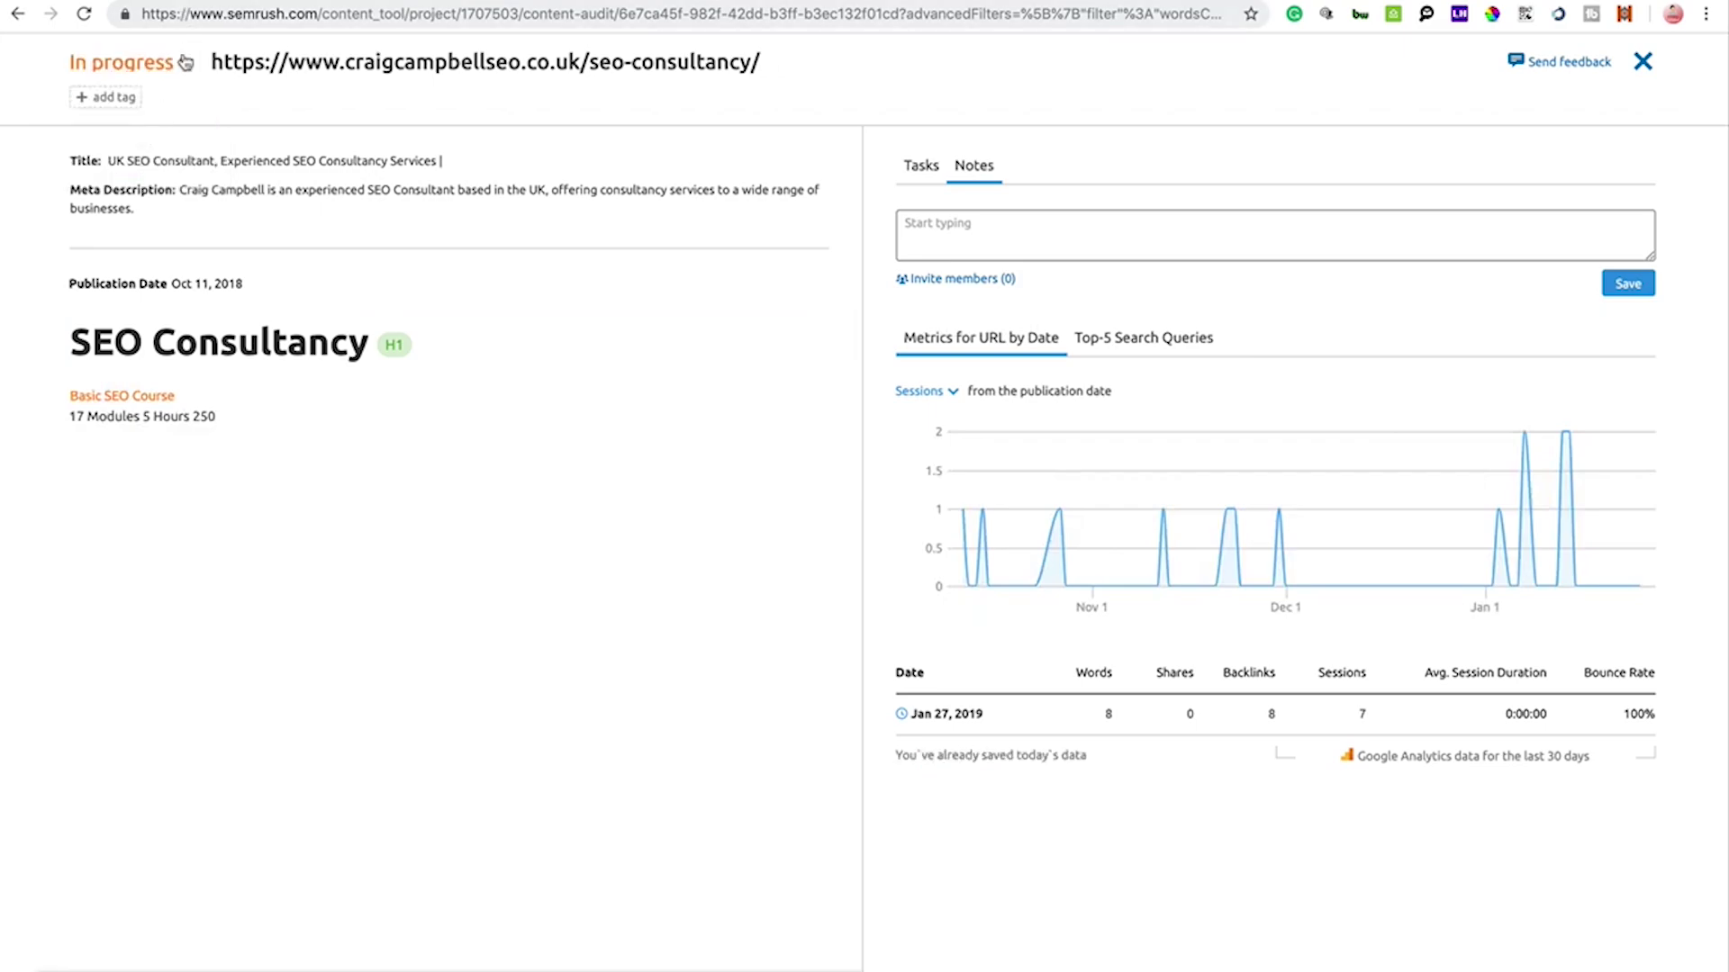
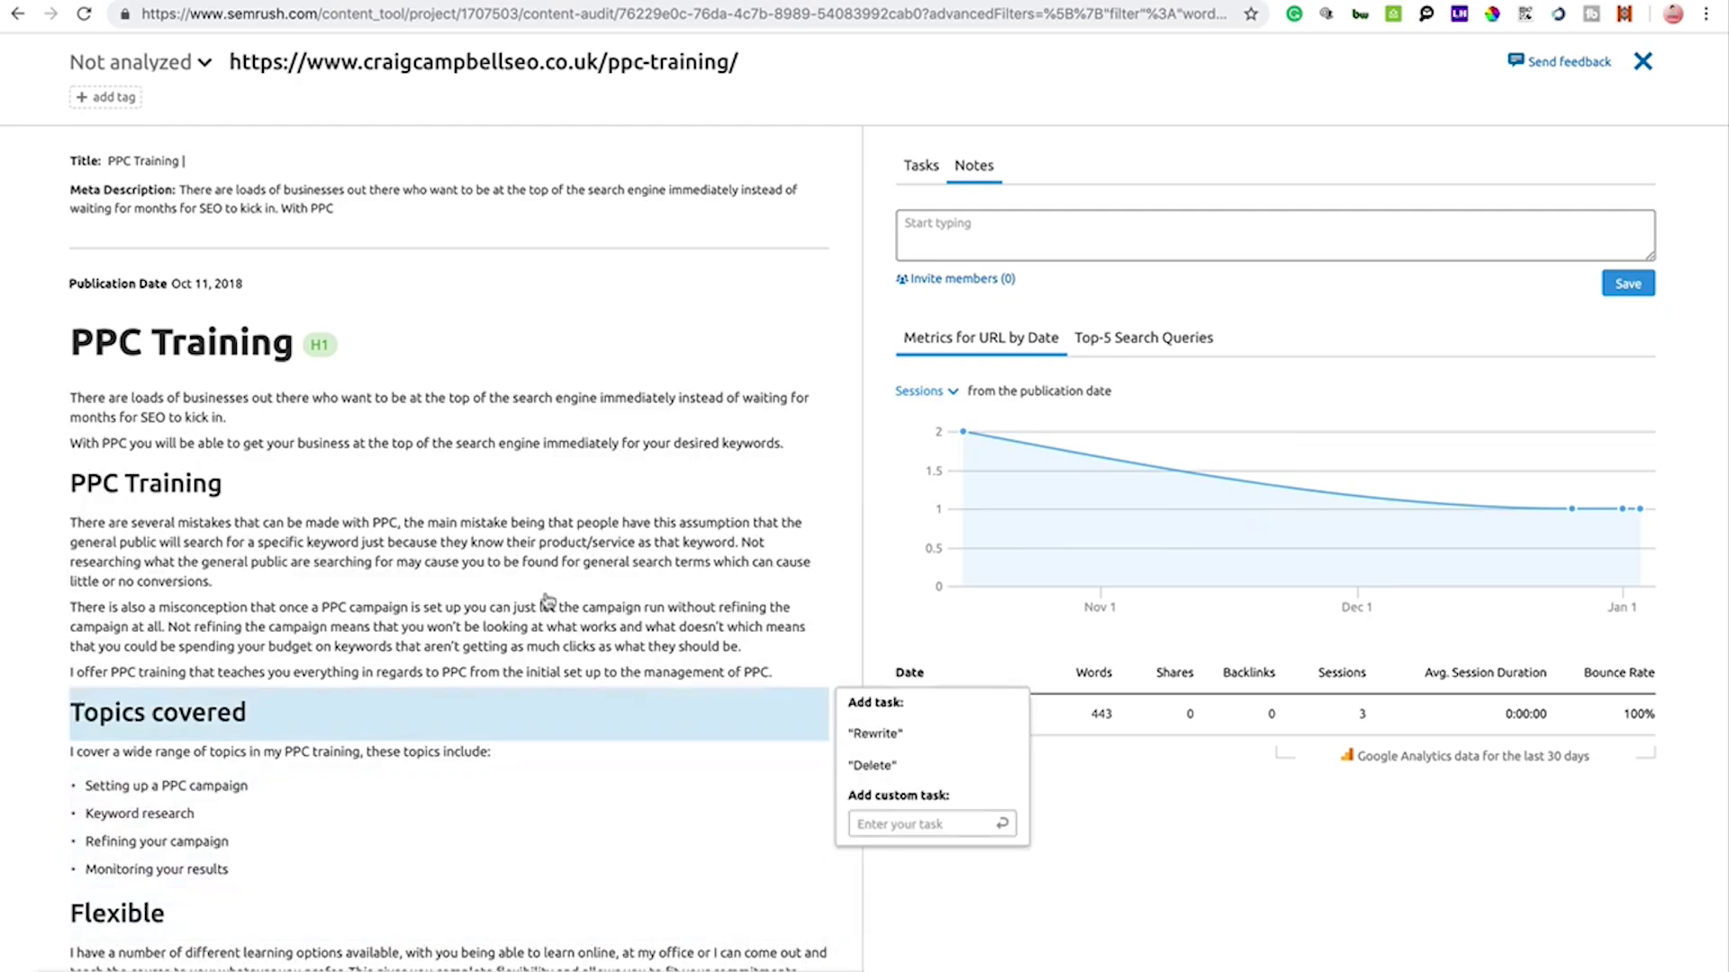
Add the custom task "Redo this header" to the PPC Training H1 heading and view it in the page's task list.
mouse_move(384, 409)
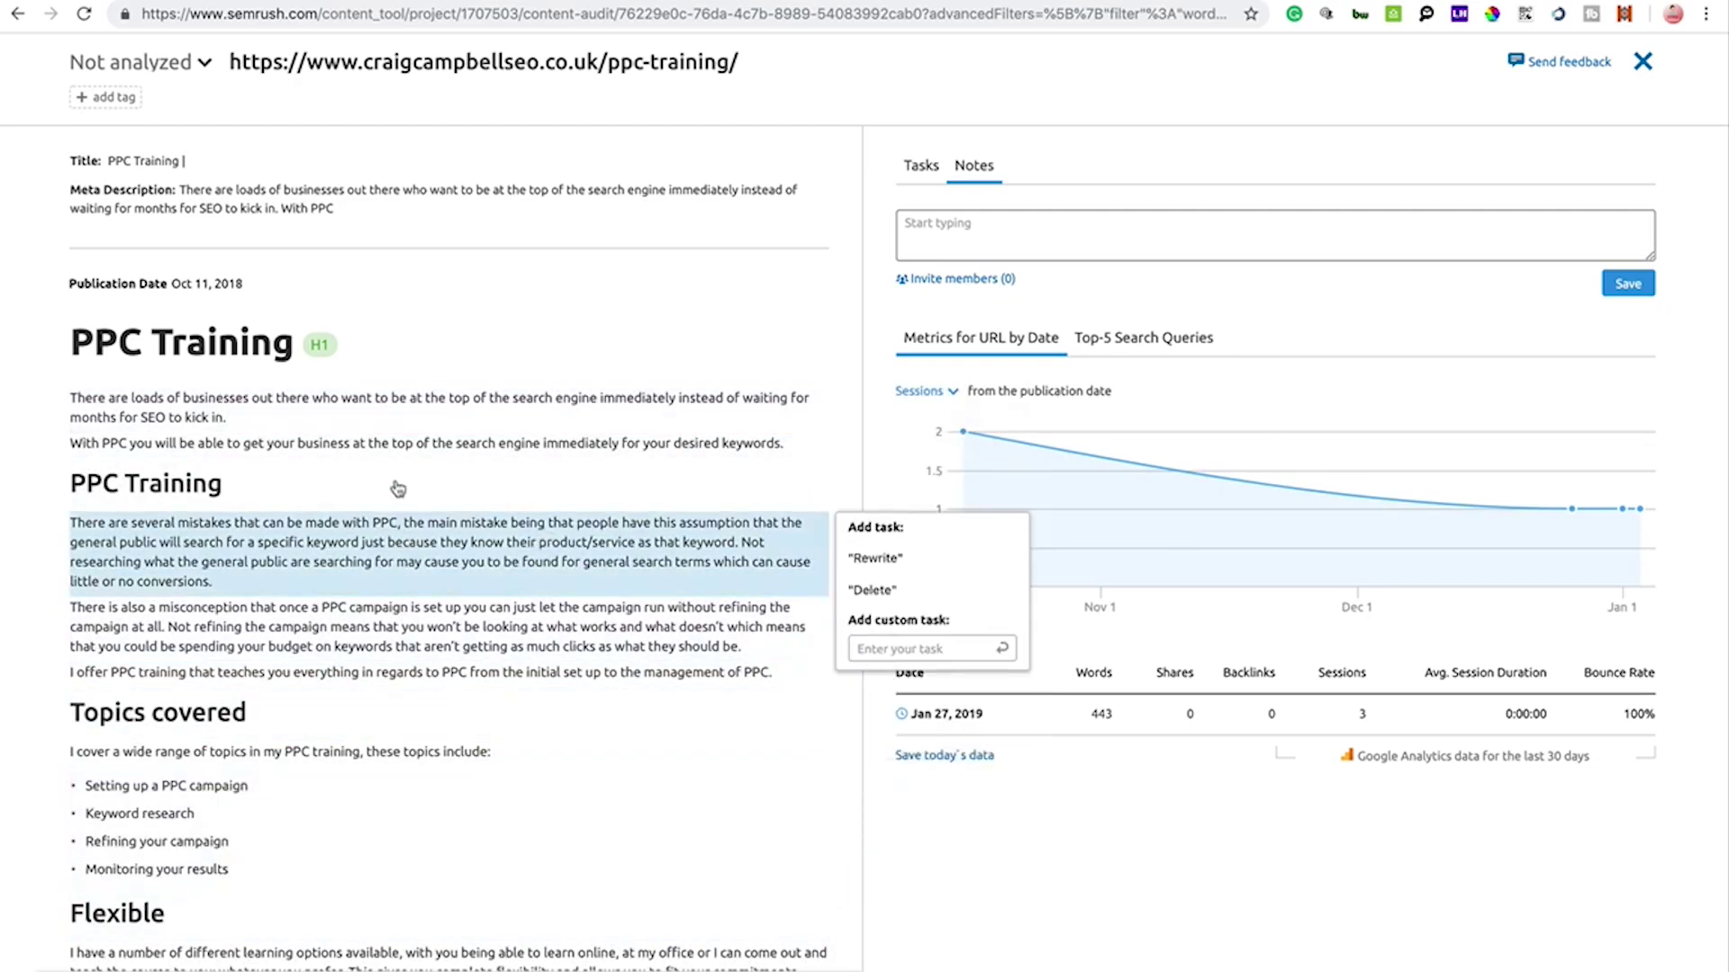
mouse_move(389, 527)
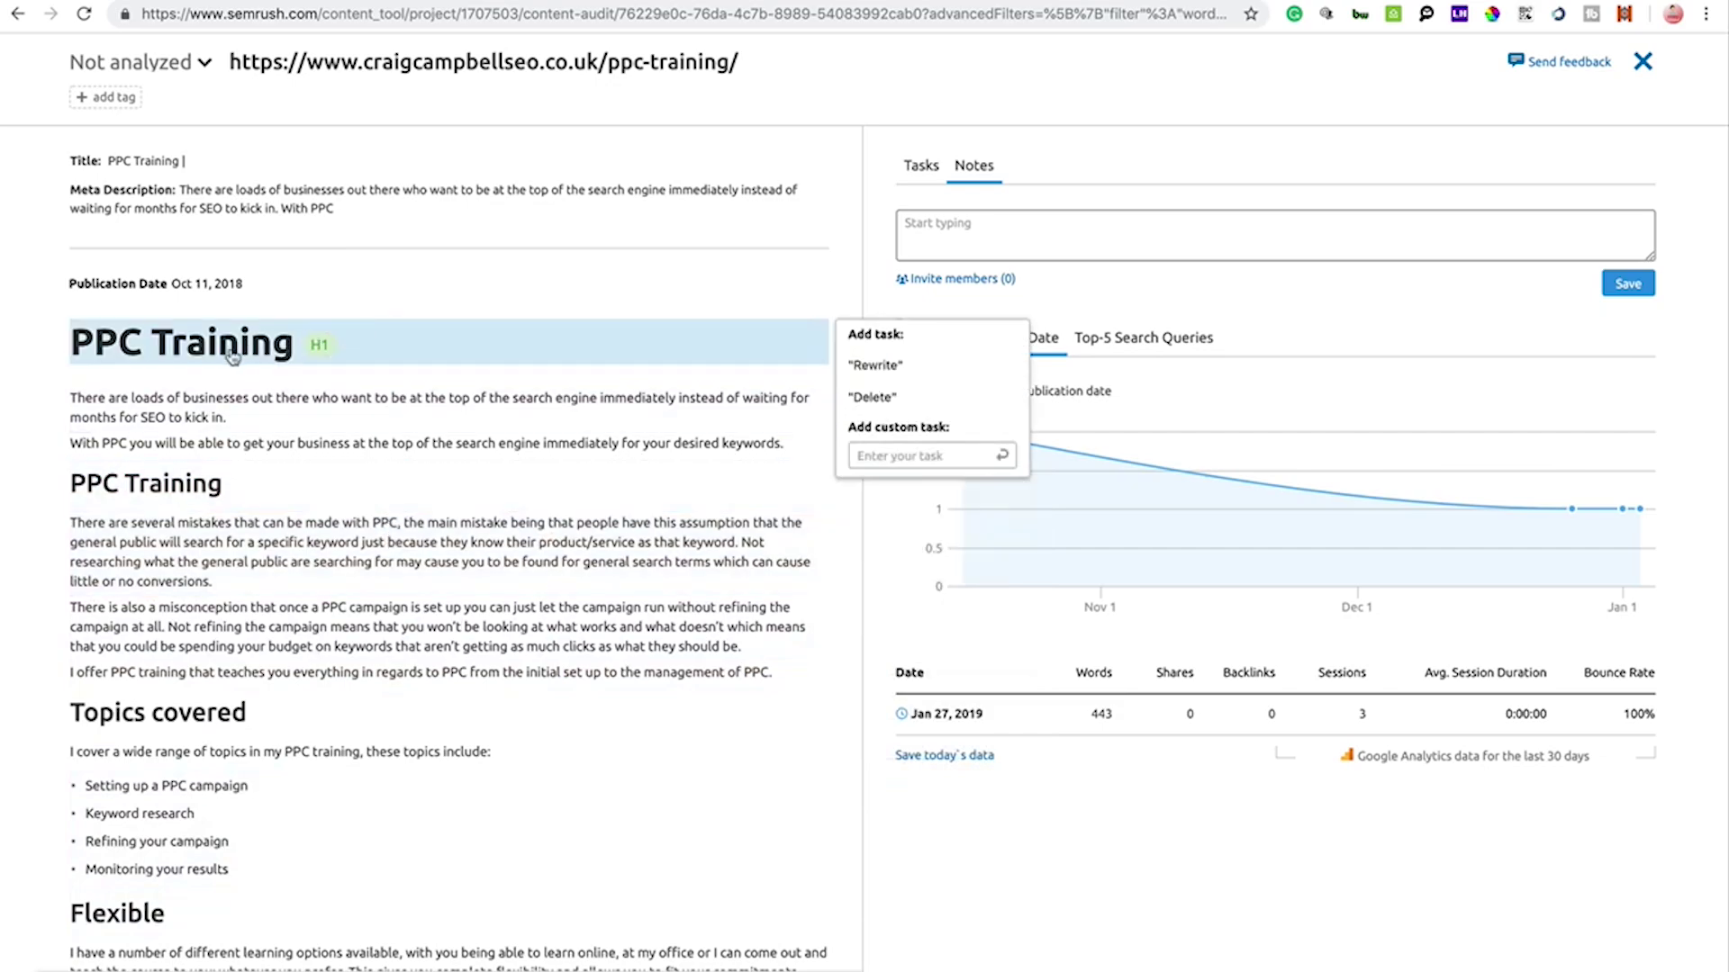
mouse_move(256, 358)
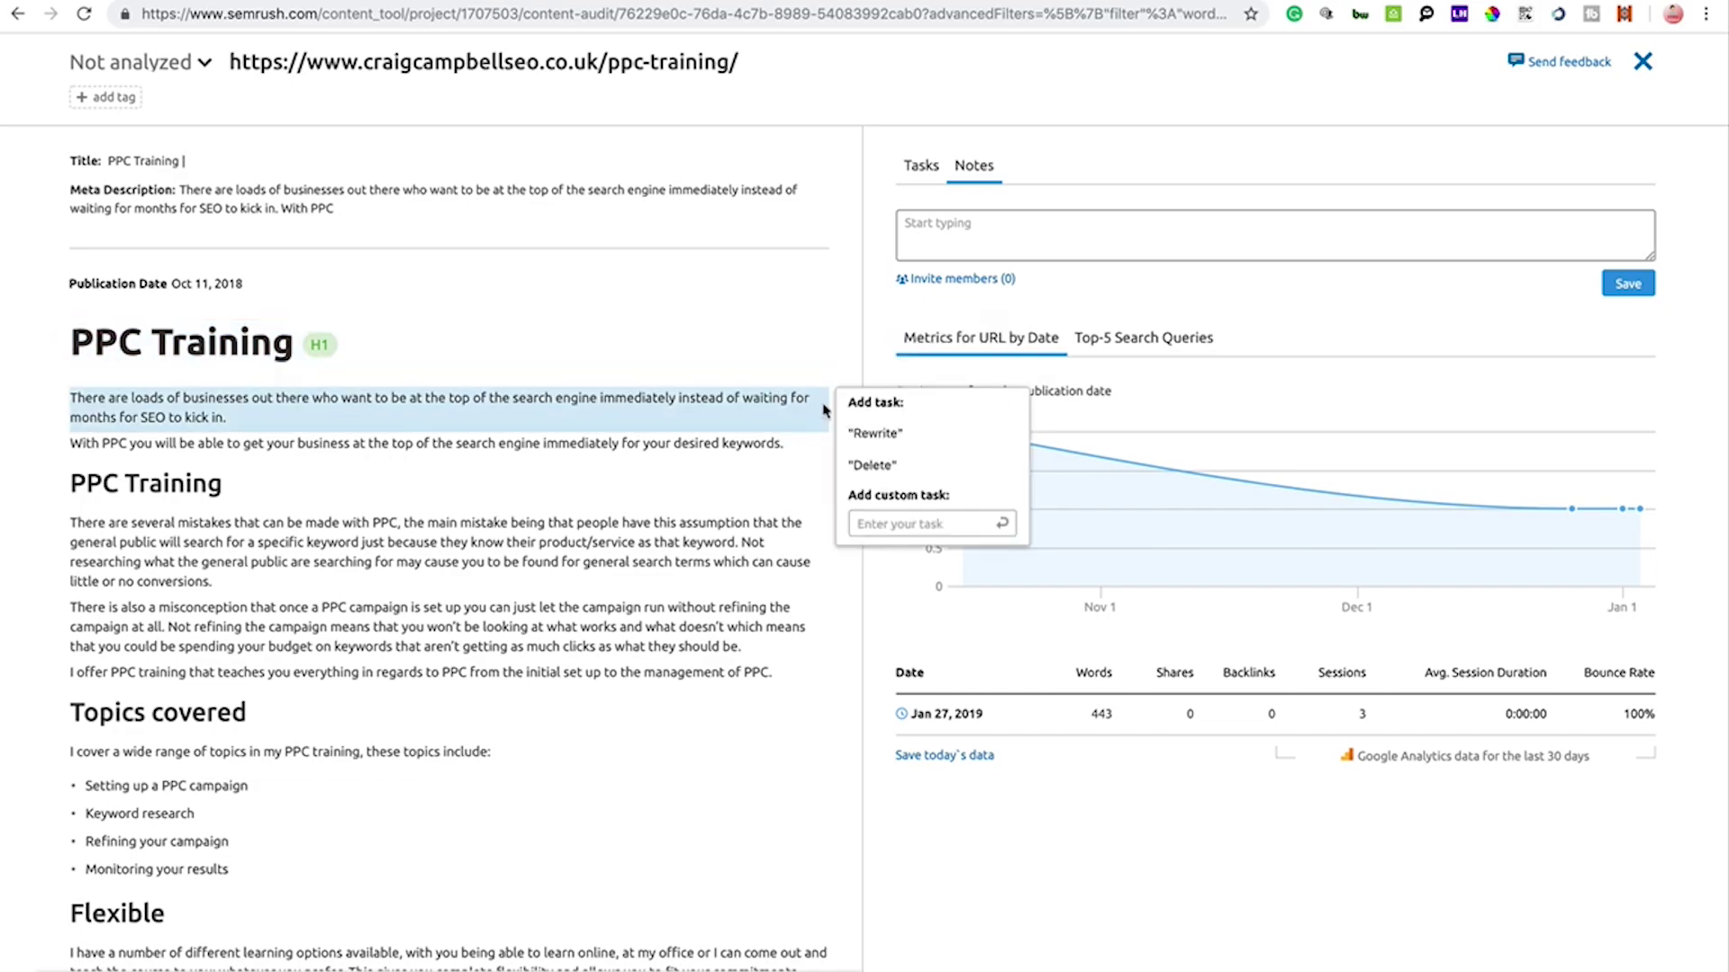
mouse_move(769, 362)
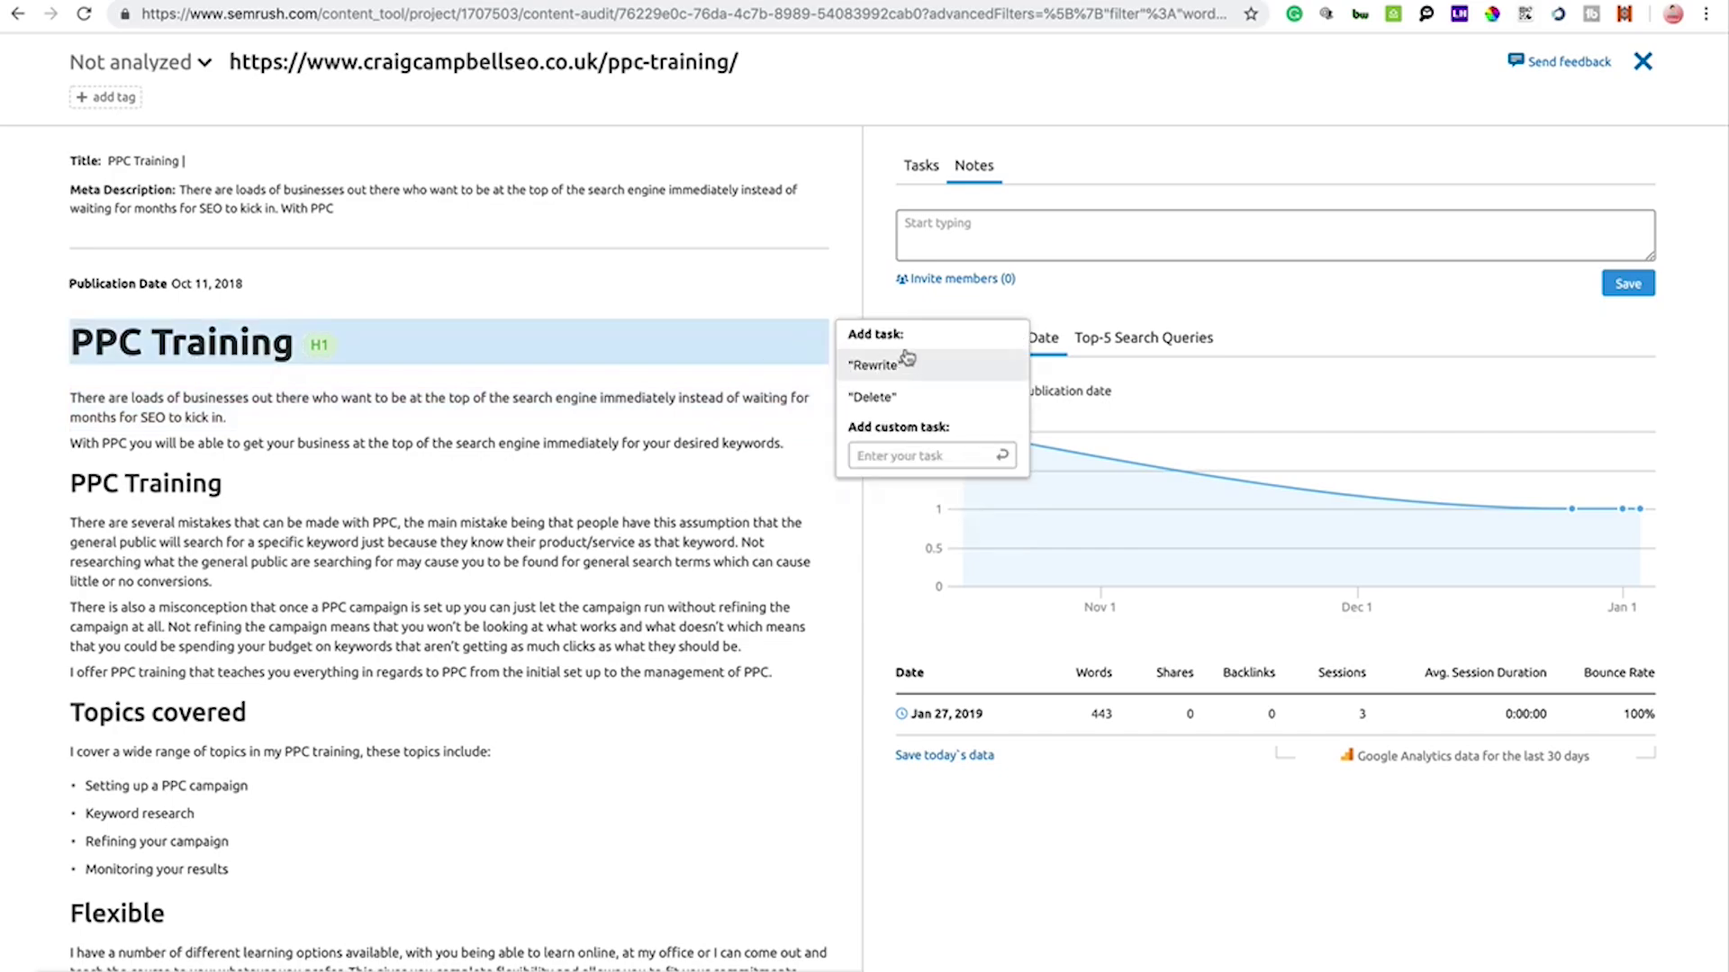
left_click(916, 449)
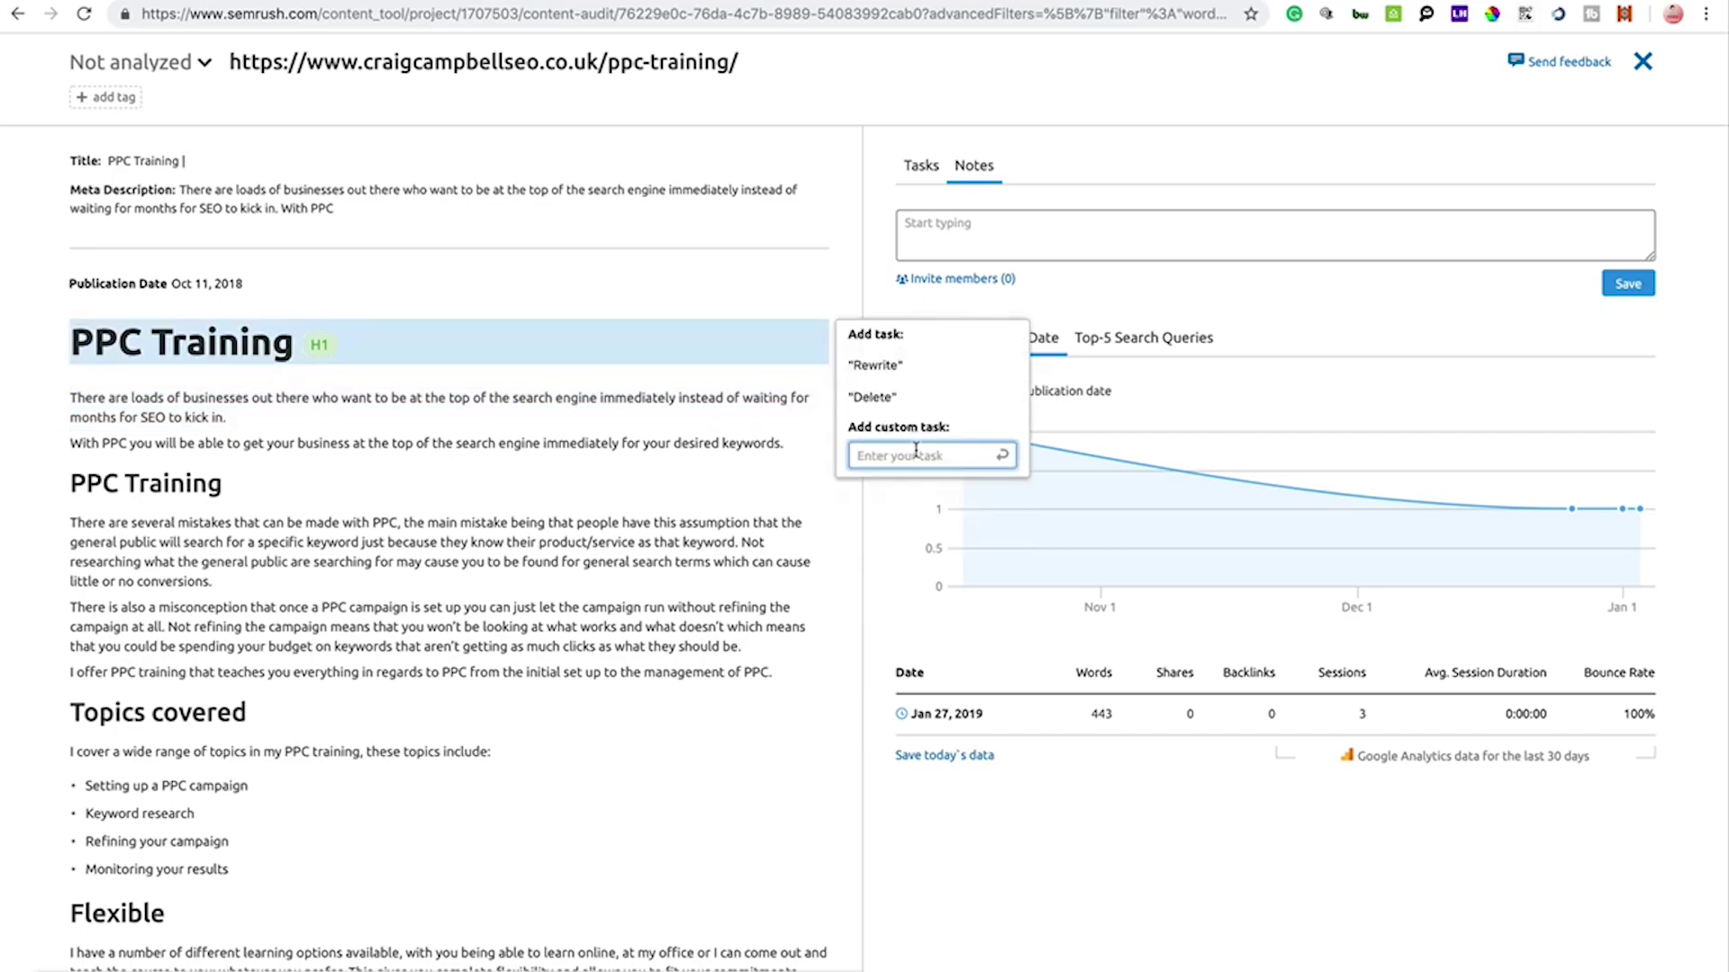
type("Redo tit")
key("BackSpace")
key("BackSpace")
type("his heading")
key("Return")
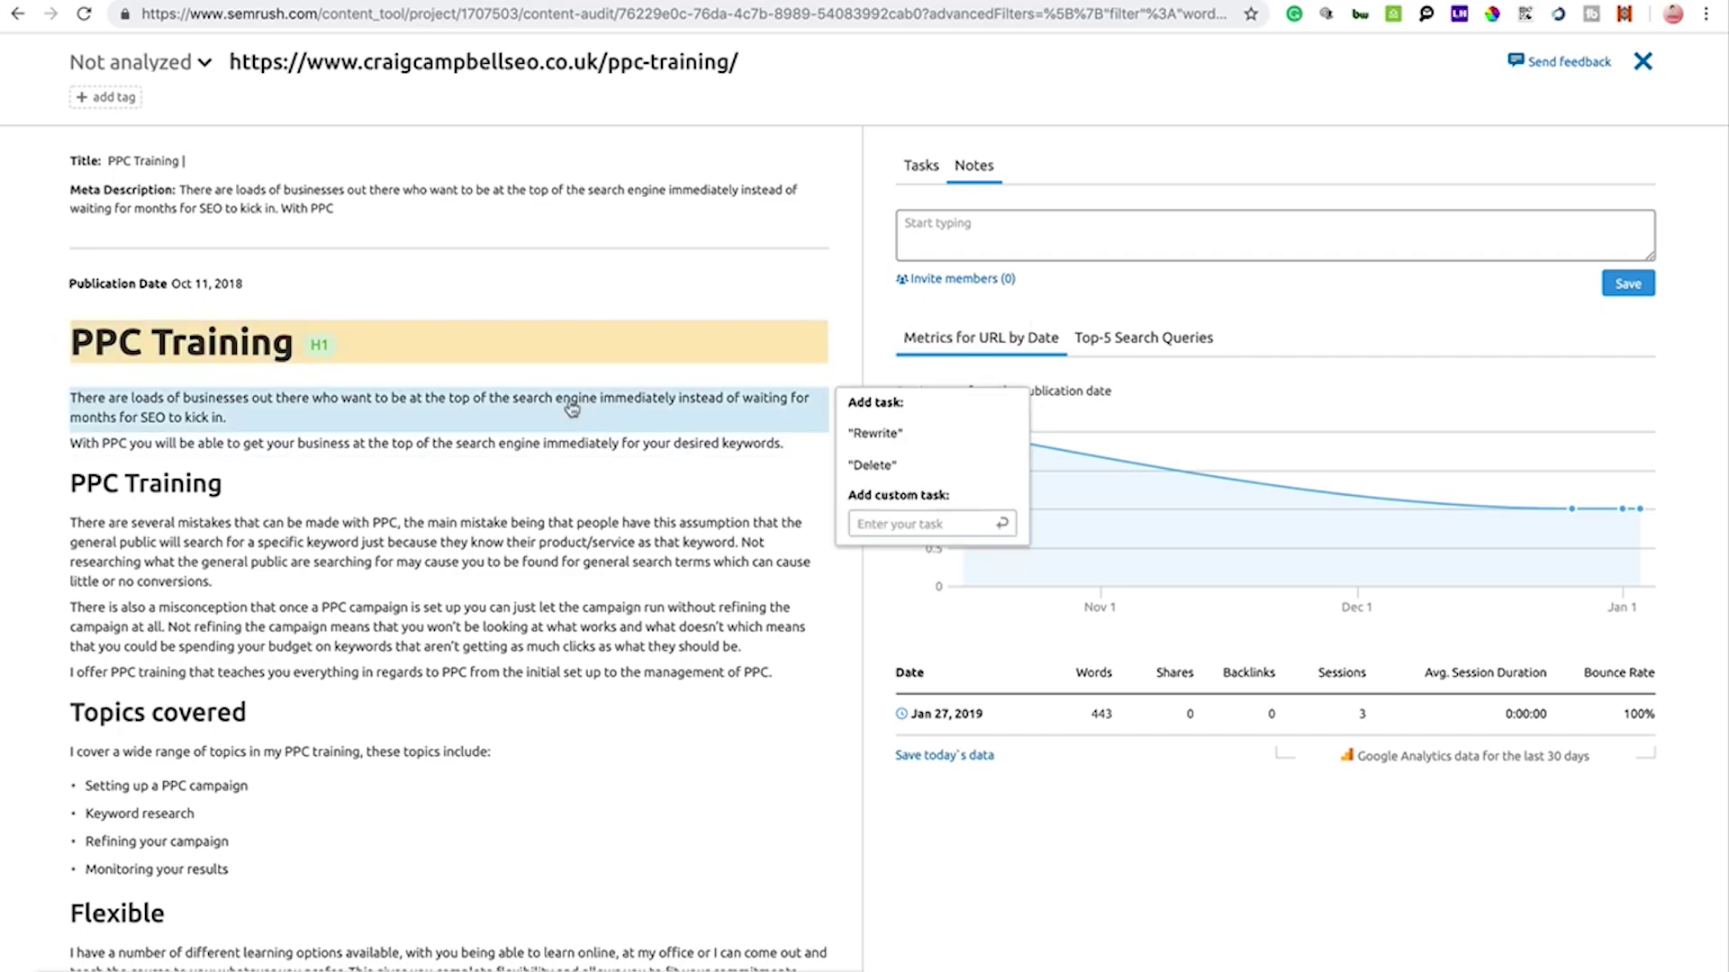
left_click(939, 165)
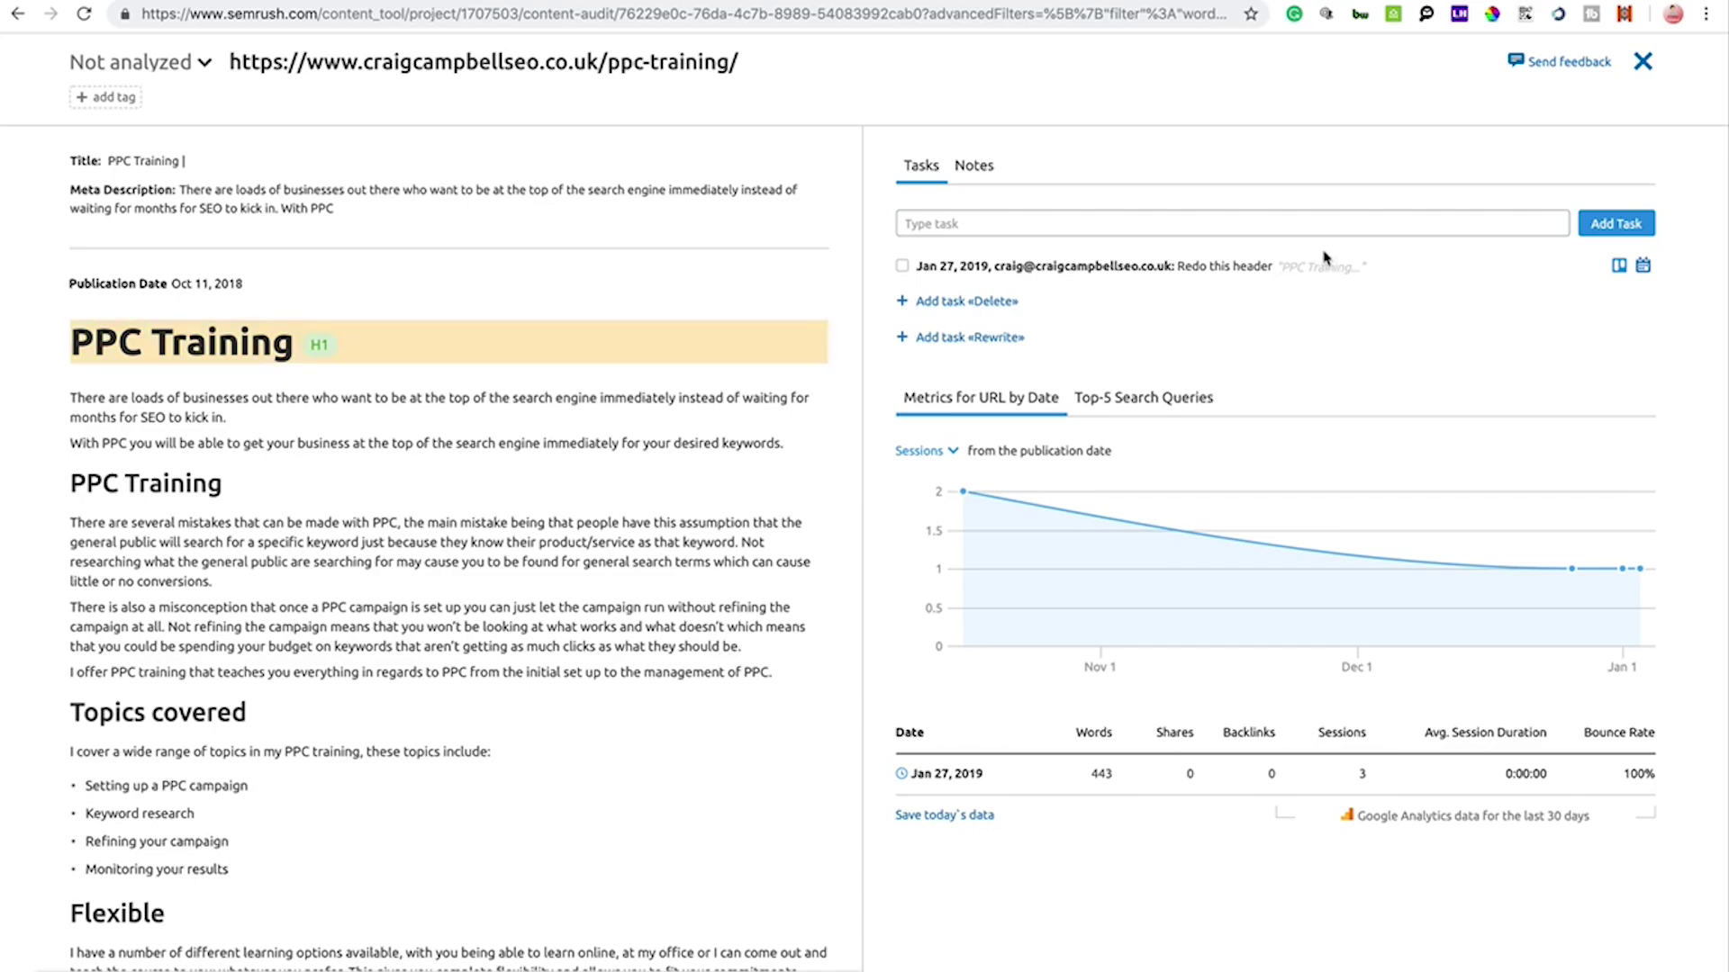
mouse_move(371, 605)
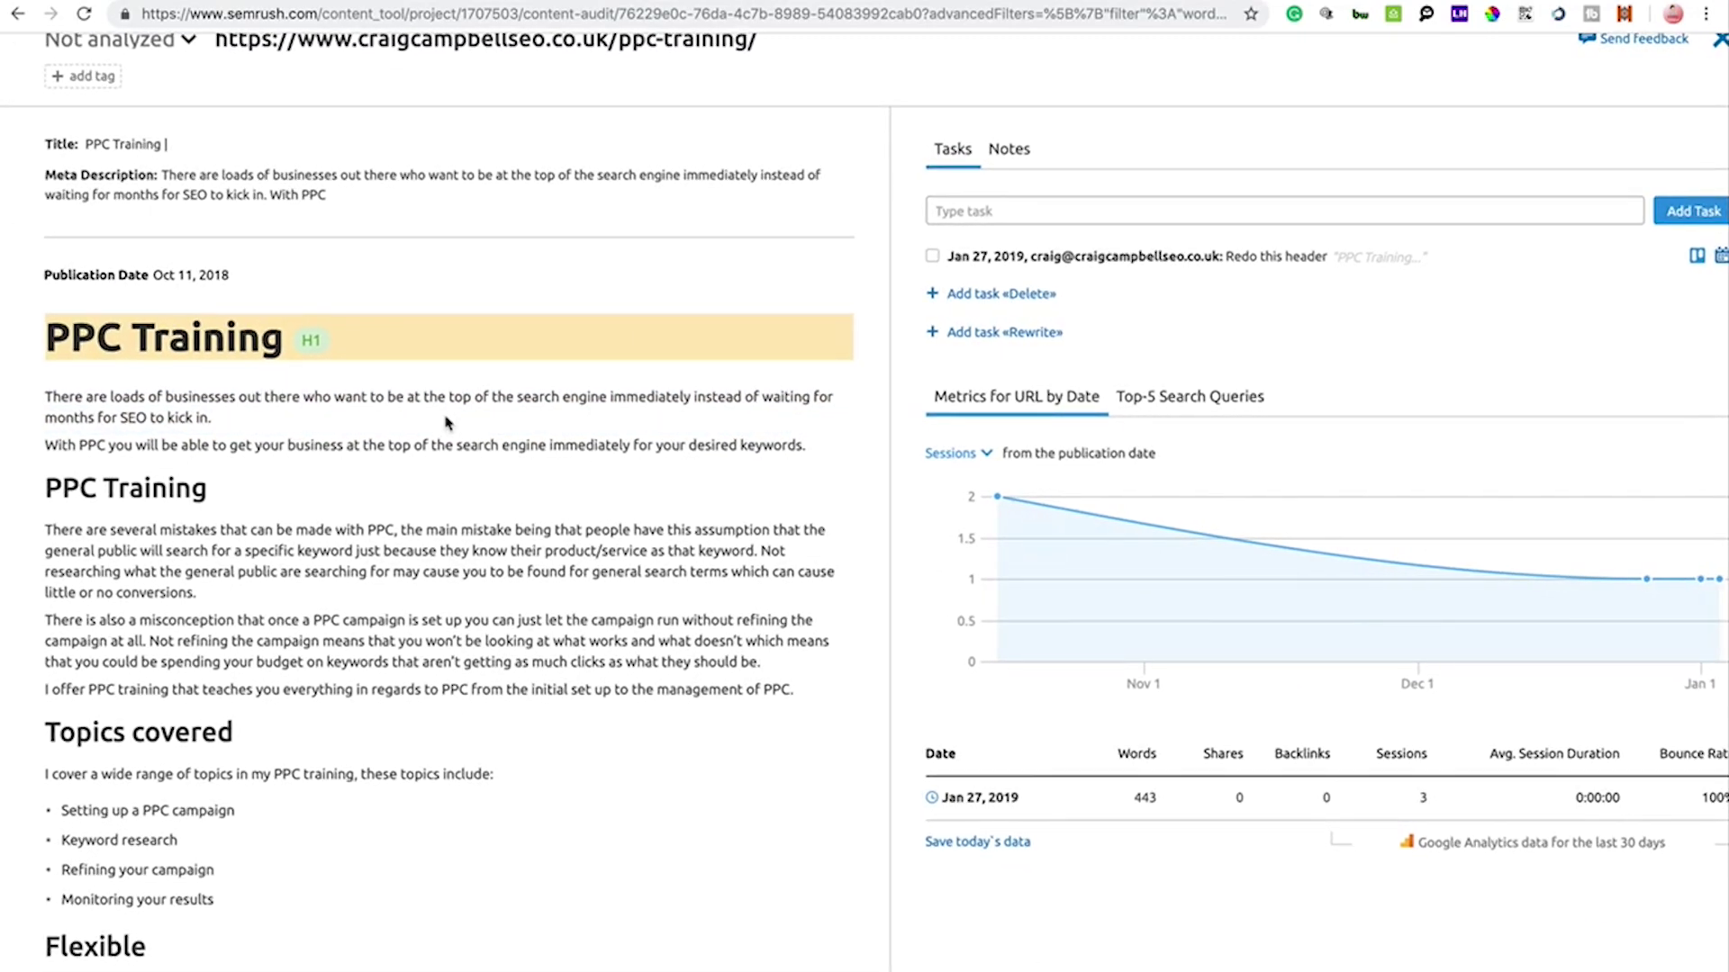
Return to the content audit table and remove the Words filter.
left_click(18, 16)
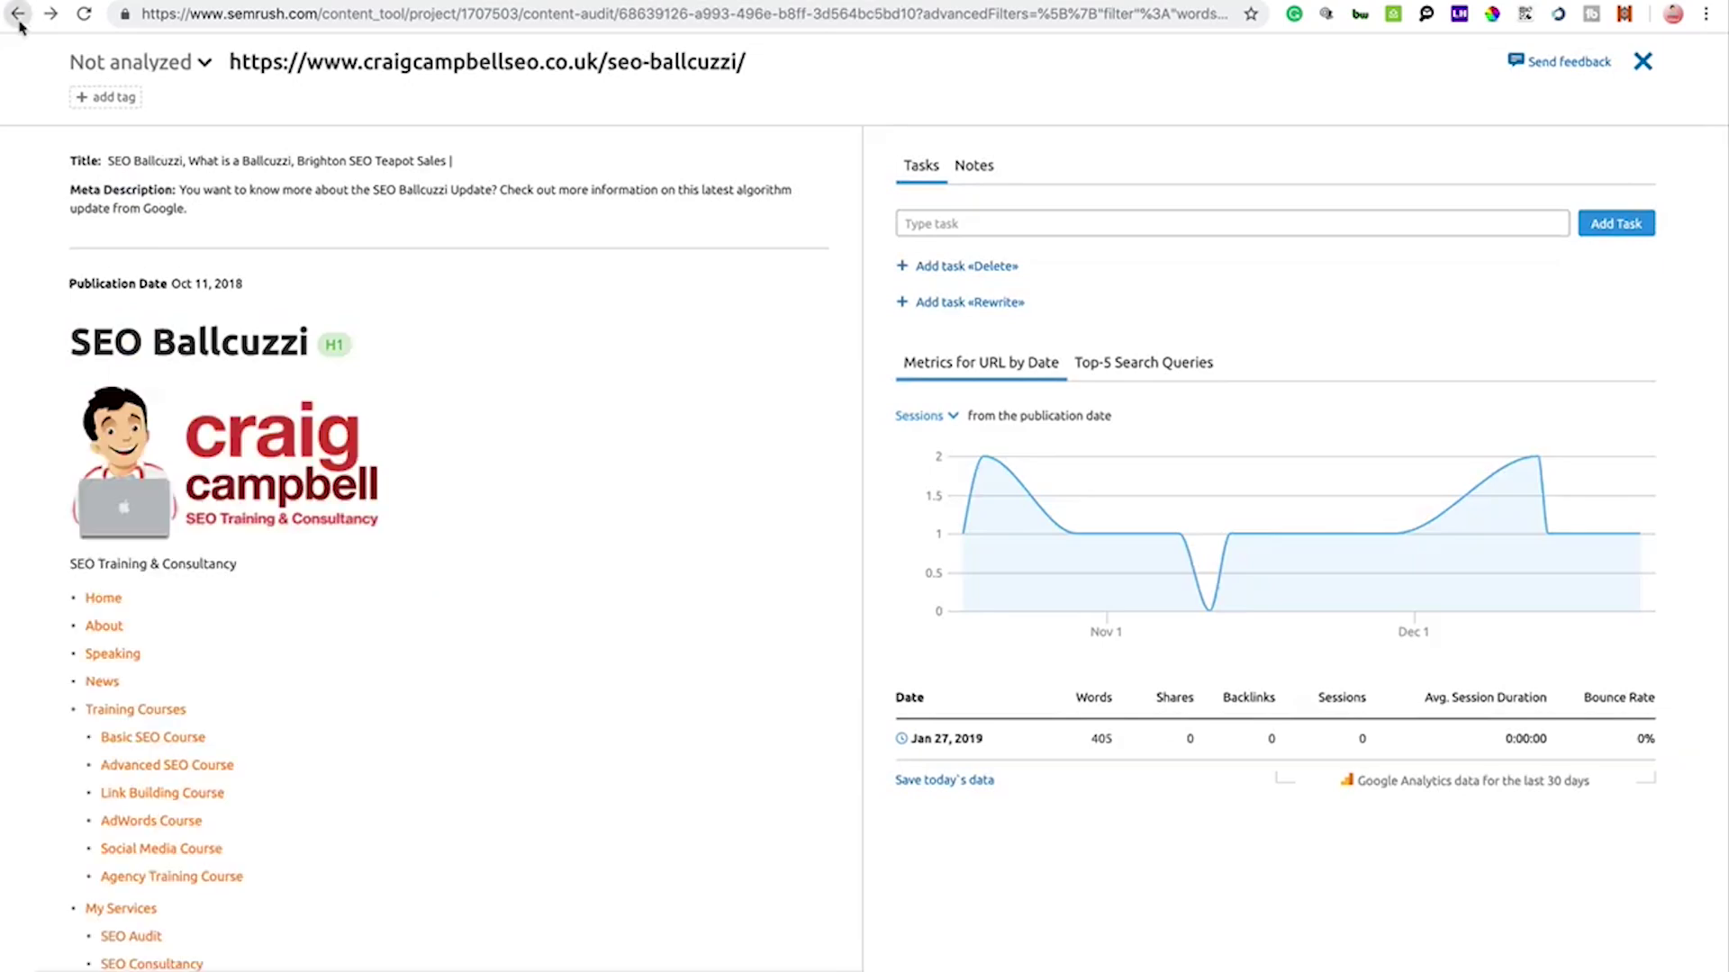
left_click(18, 16)
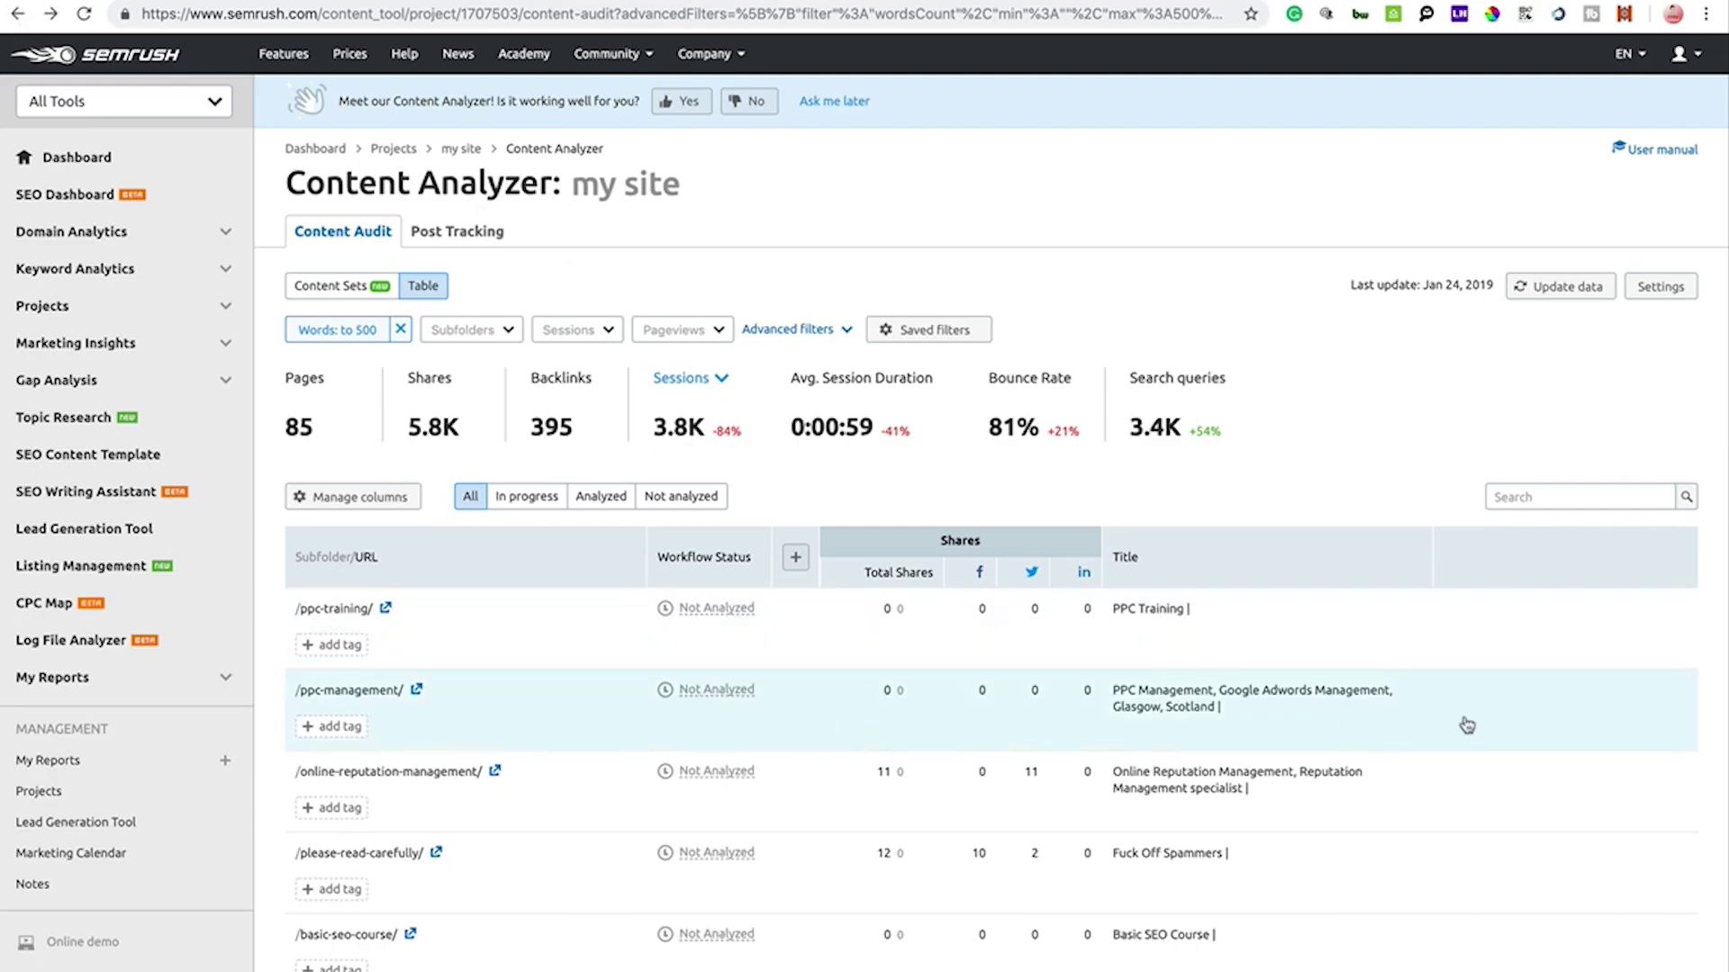
left_click(1538, 495)
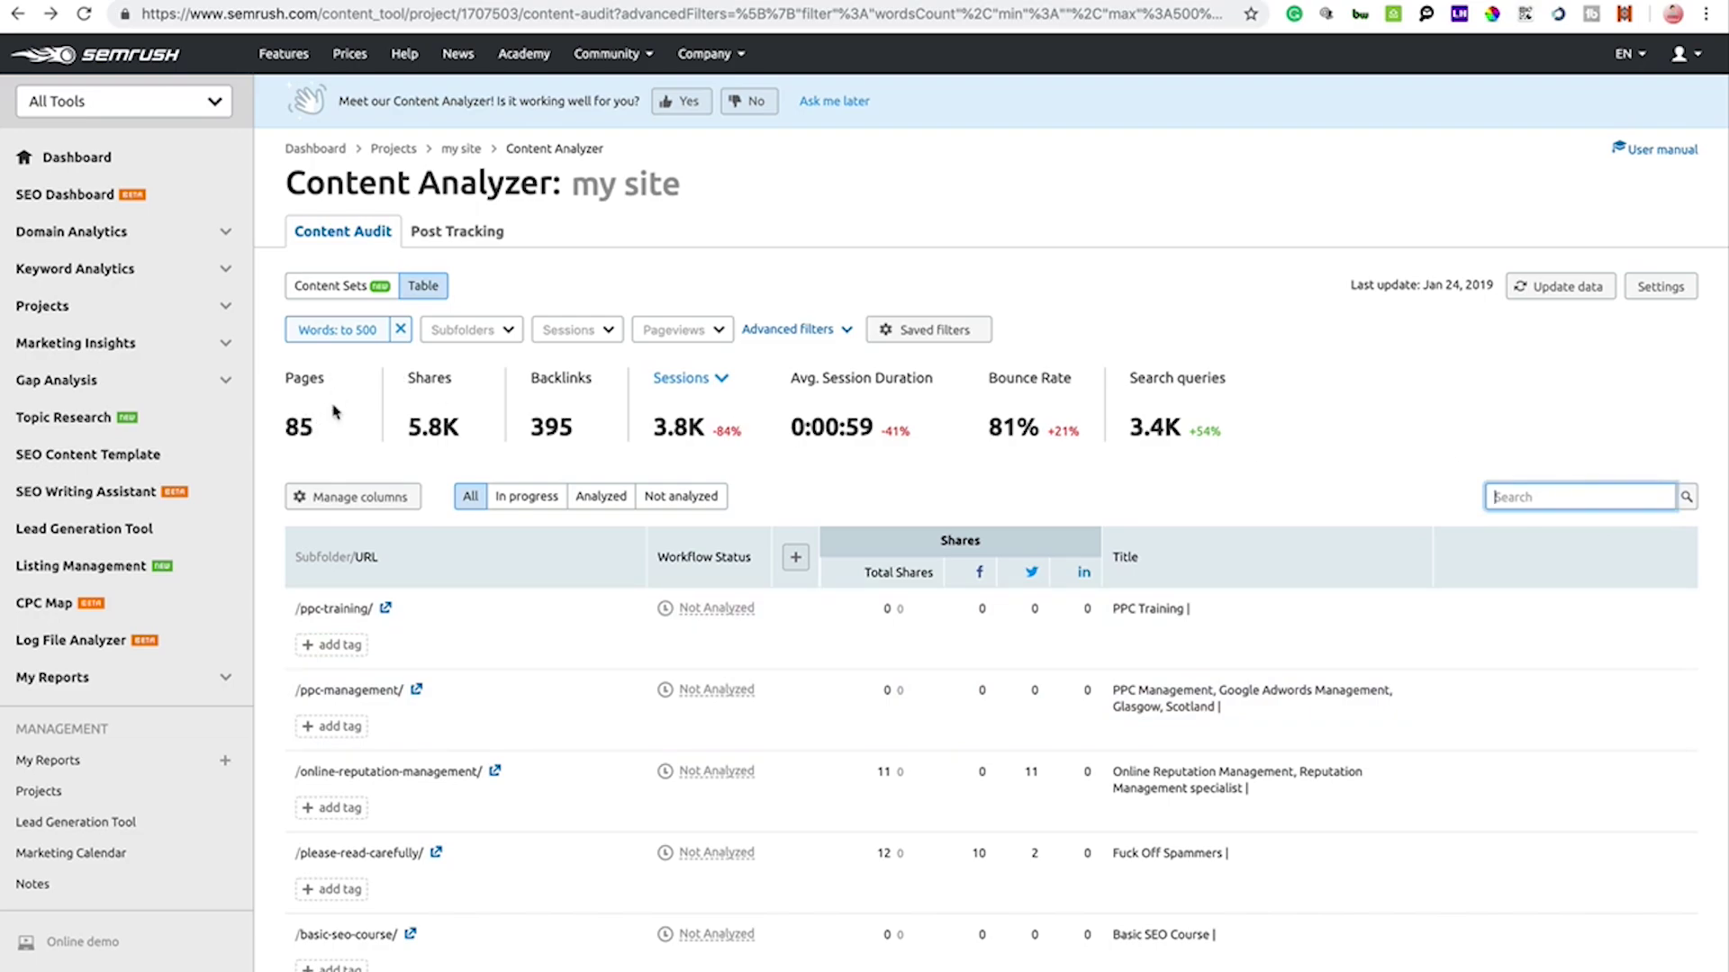
left_click(401, 331)
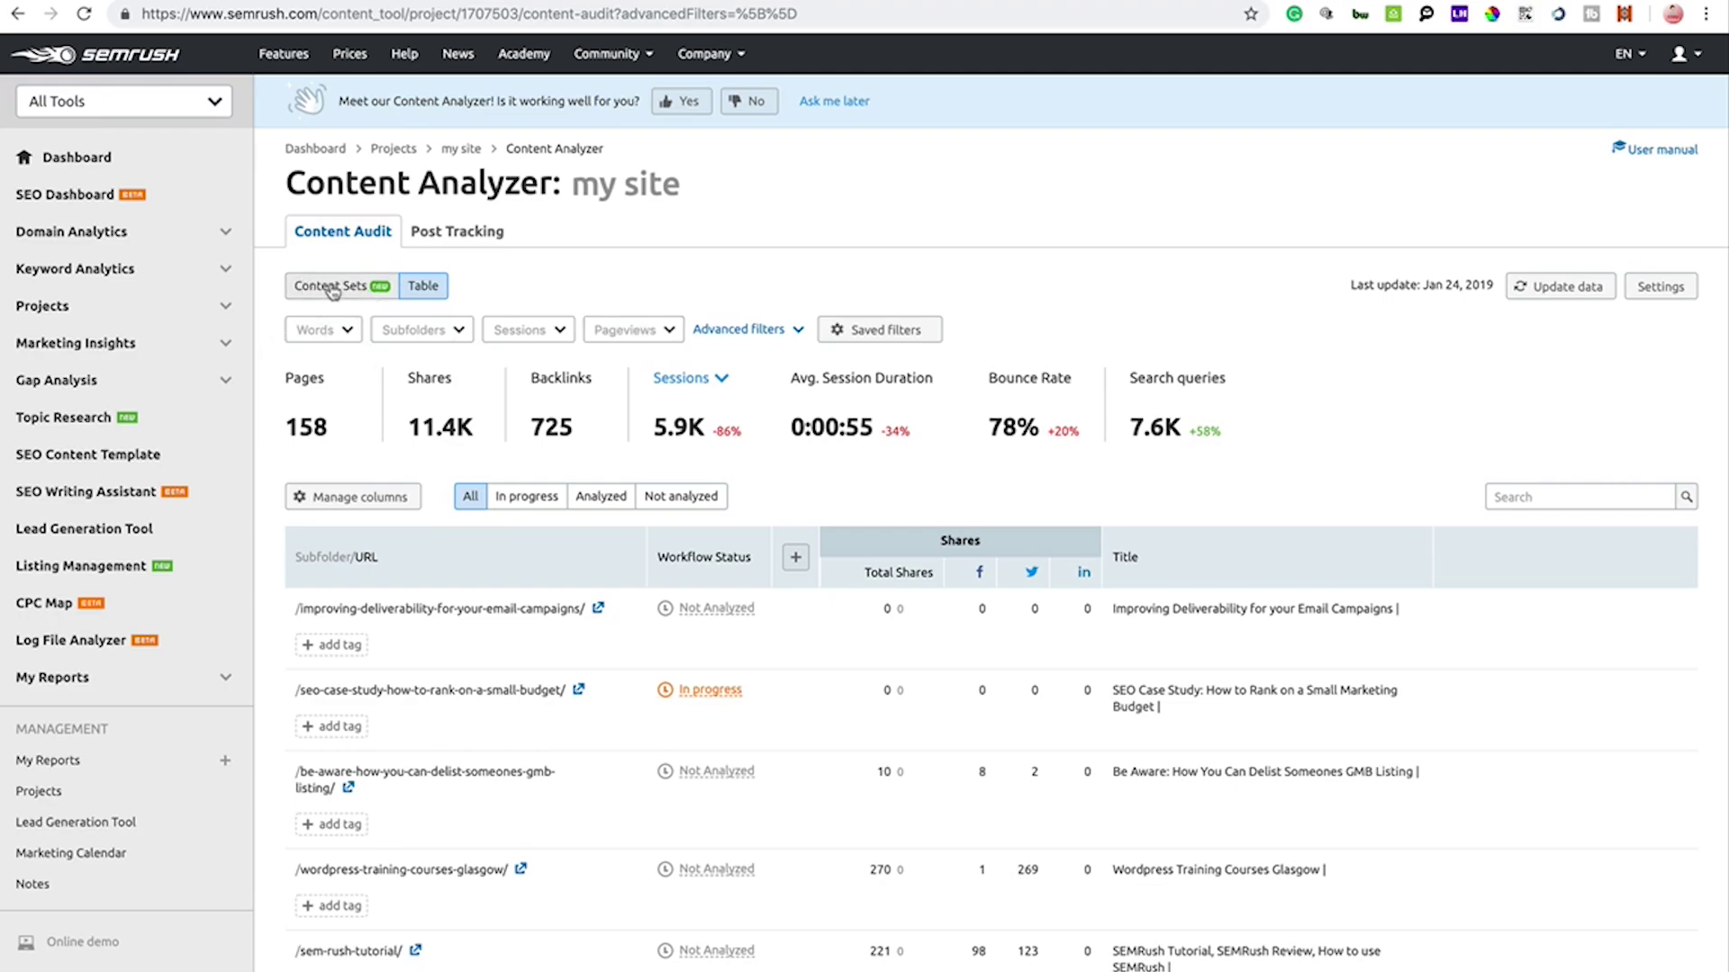
Switch the content audit to Content Sets and look through the predefined sets down to the option for adding a custom set.
scroll(329, 286, "up", 5)
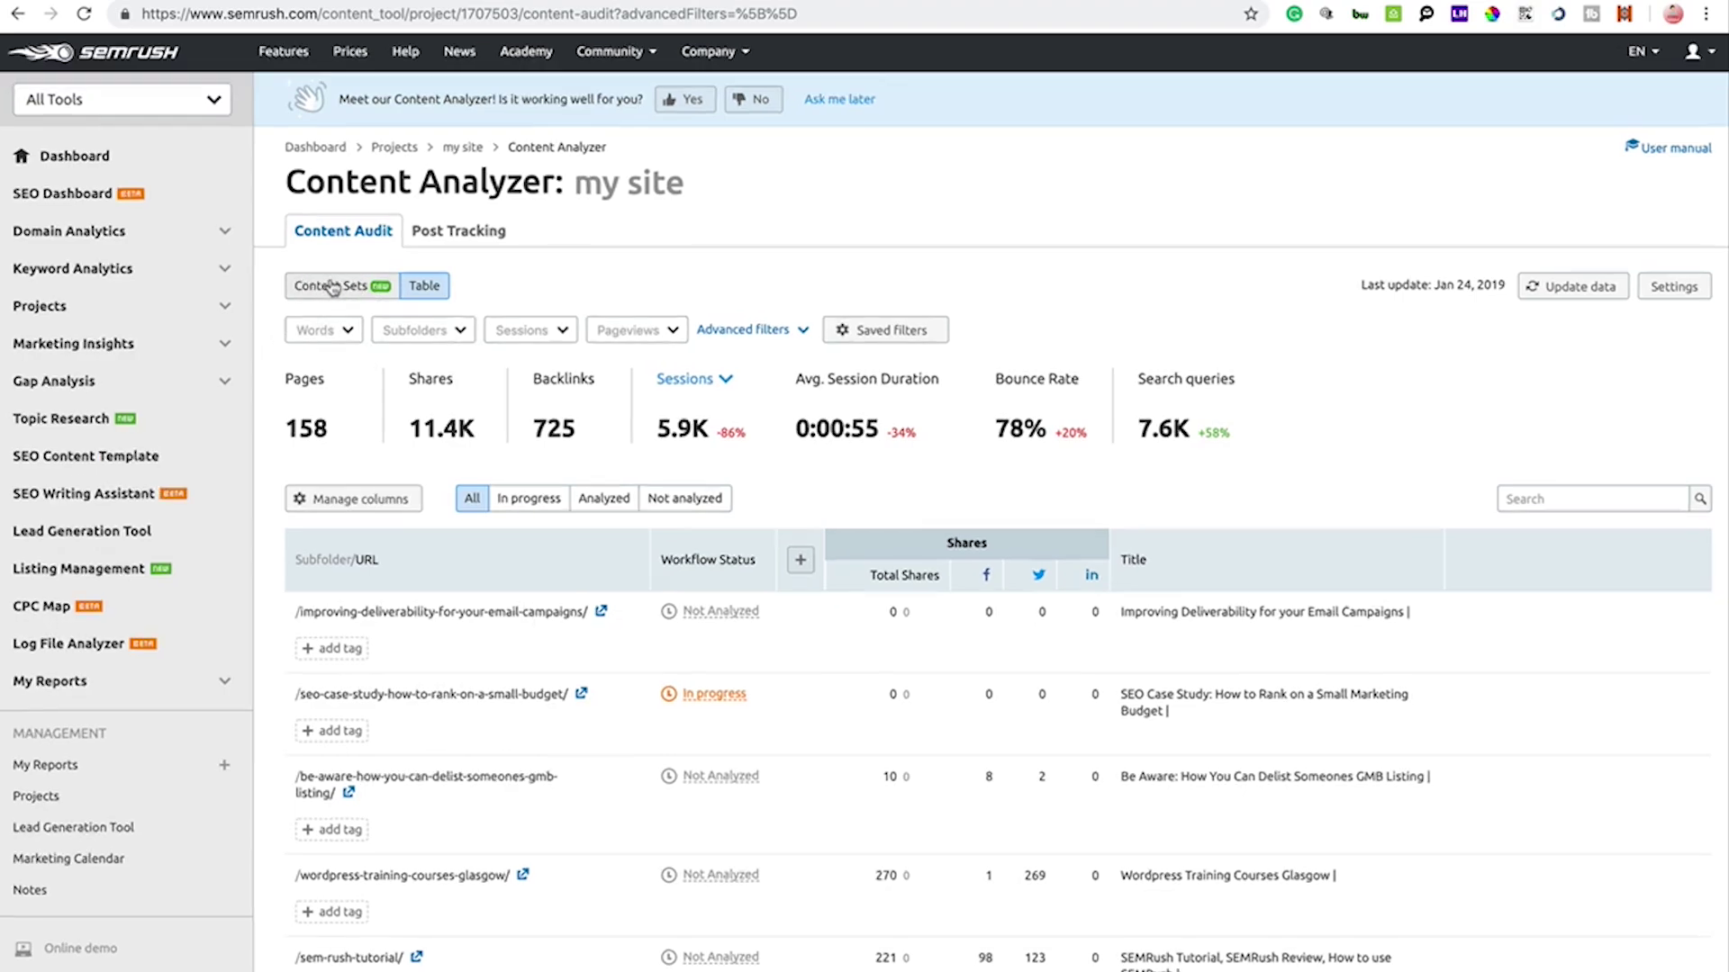
scroll(331, 286, "up", 3)
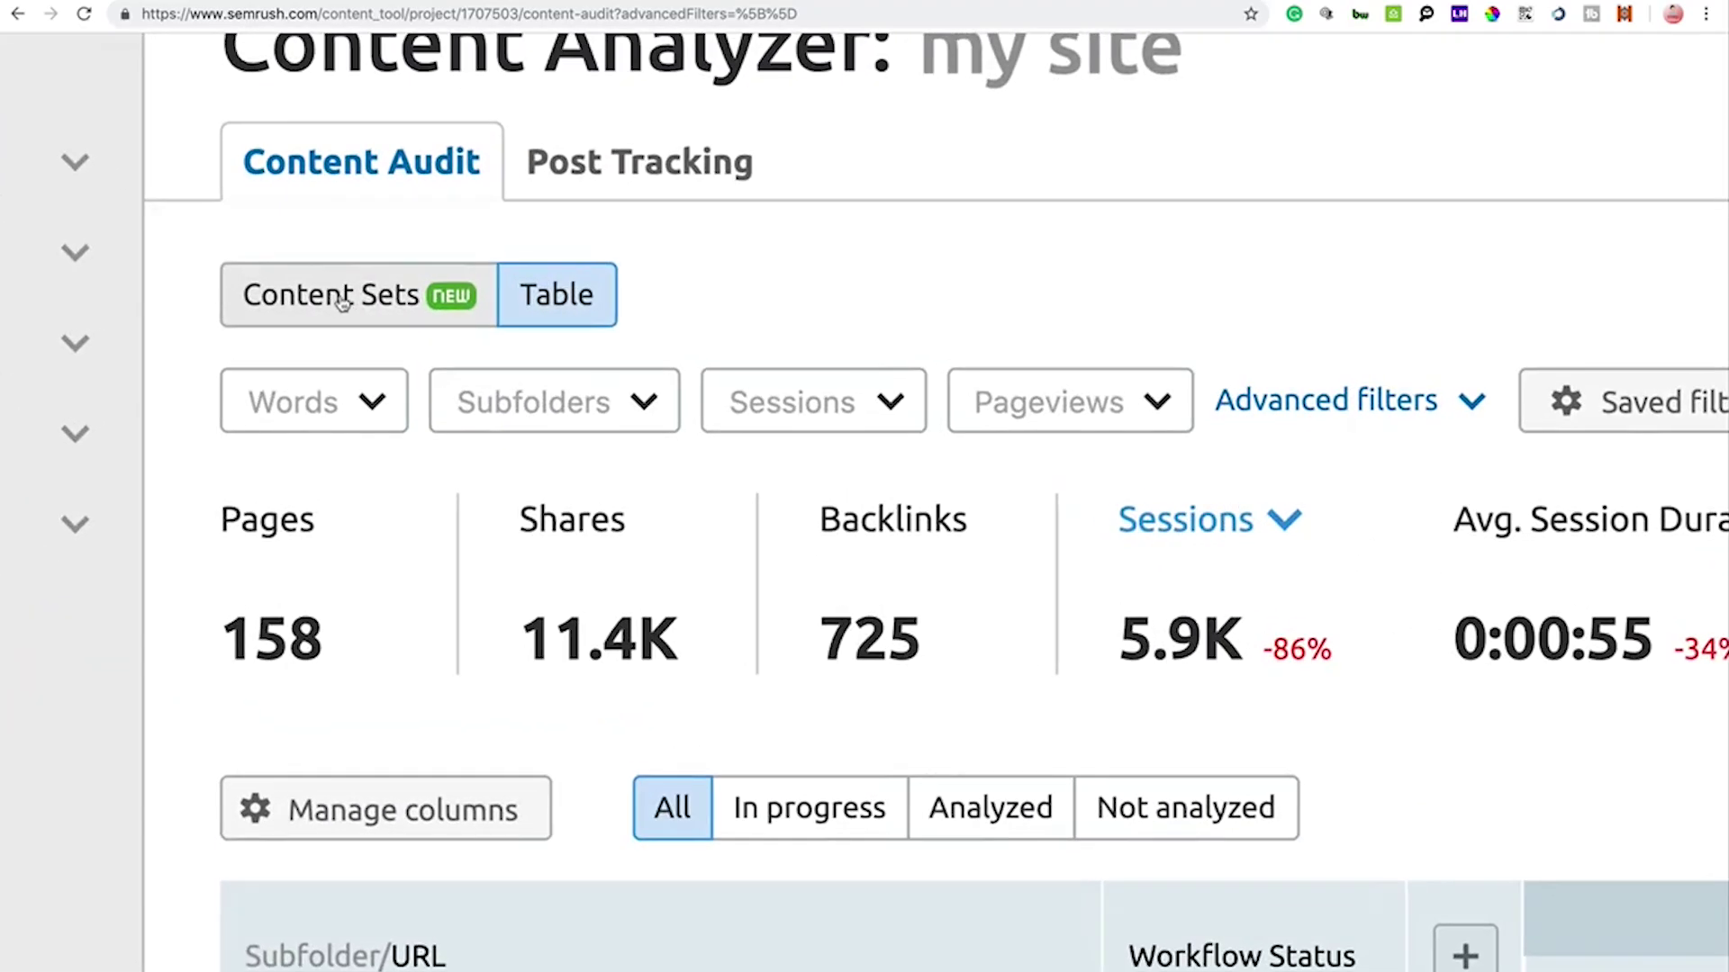
left_click(335, 294)
scroll(342, 303, "down", 8)
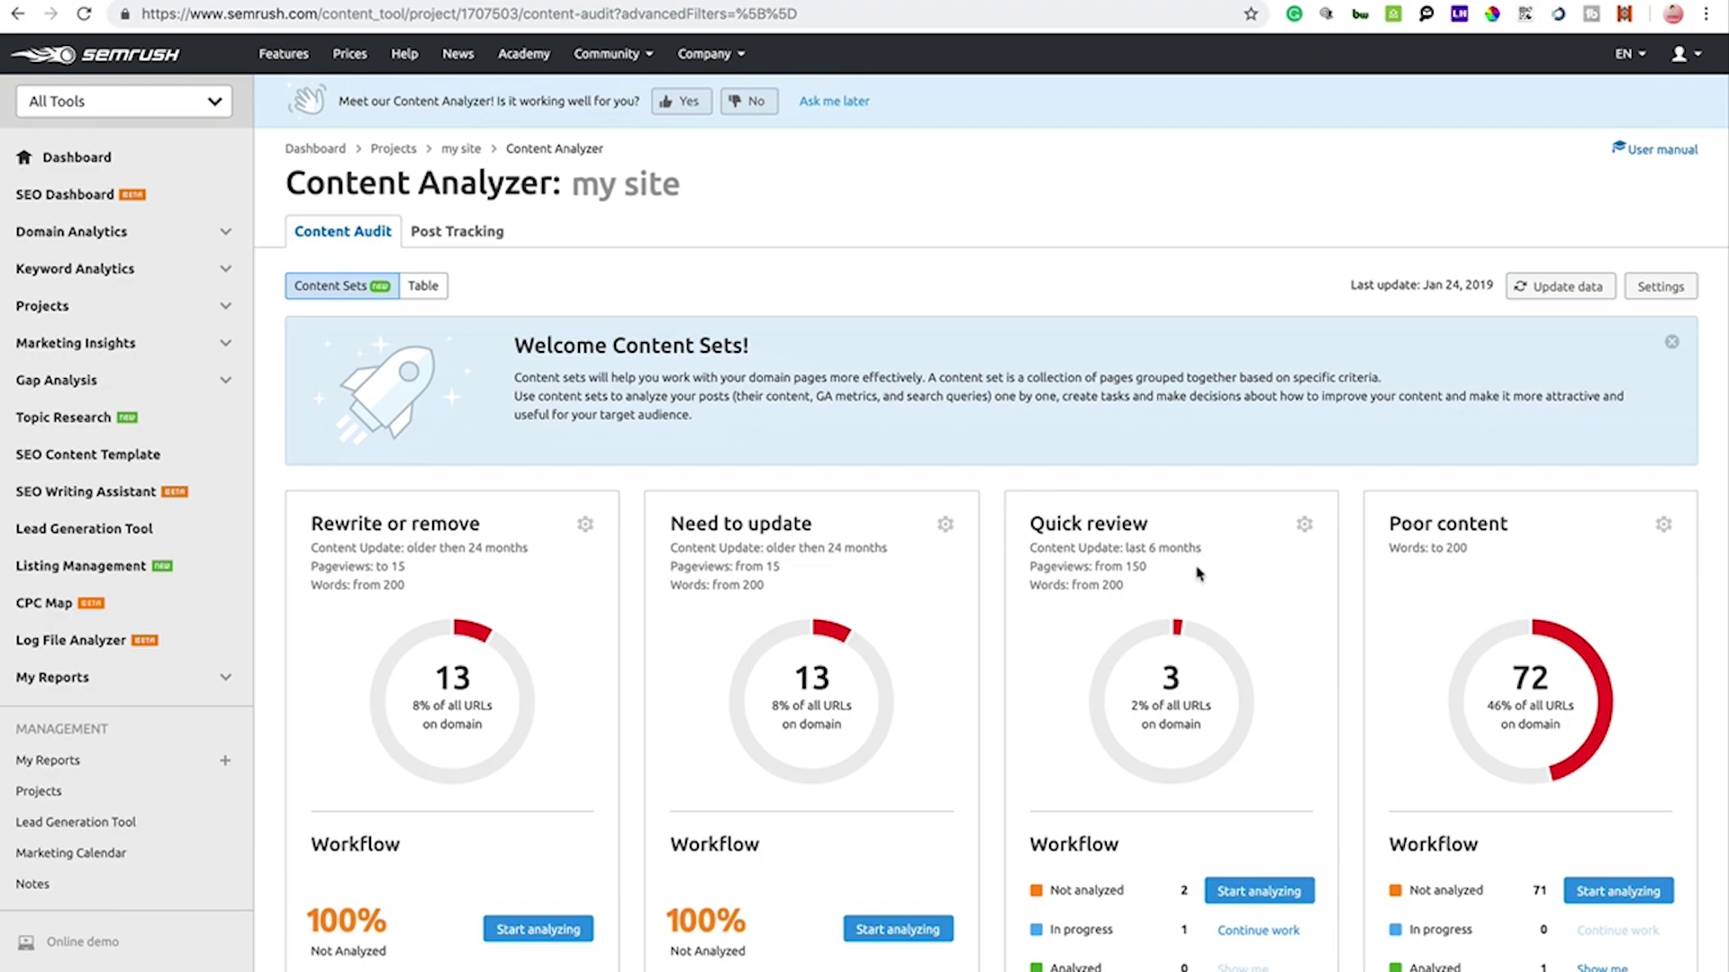
key("ctrl+a")
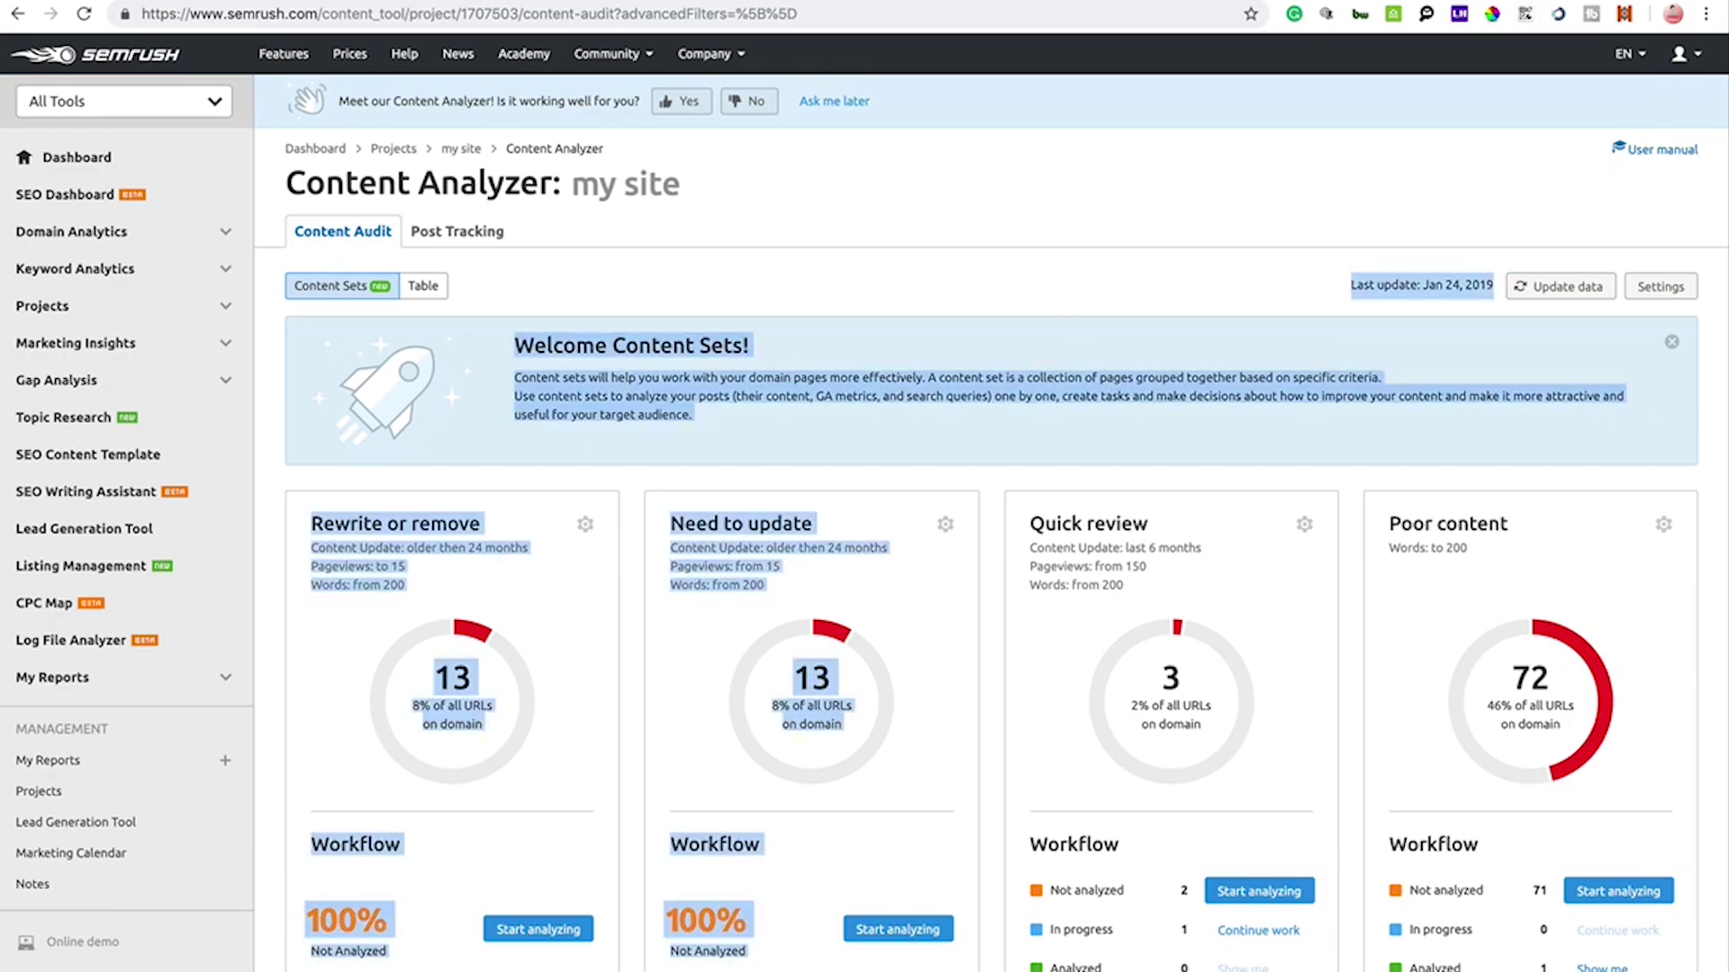
scroll(1040, 275, "down", 6)
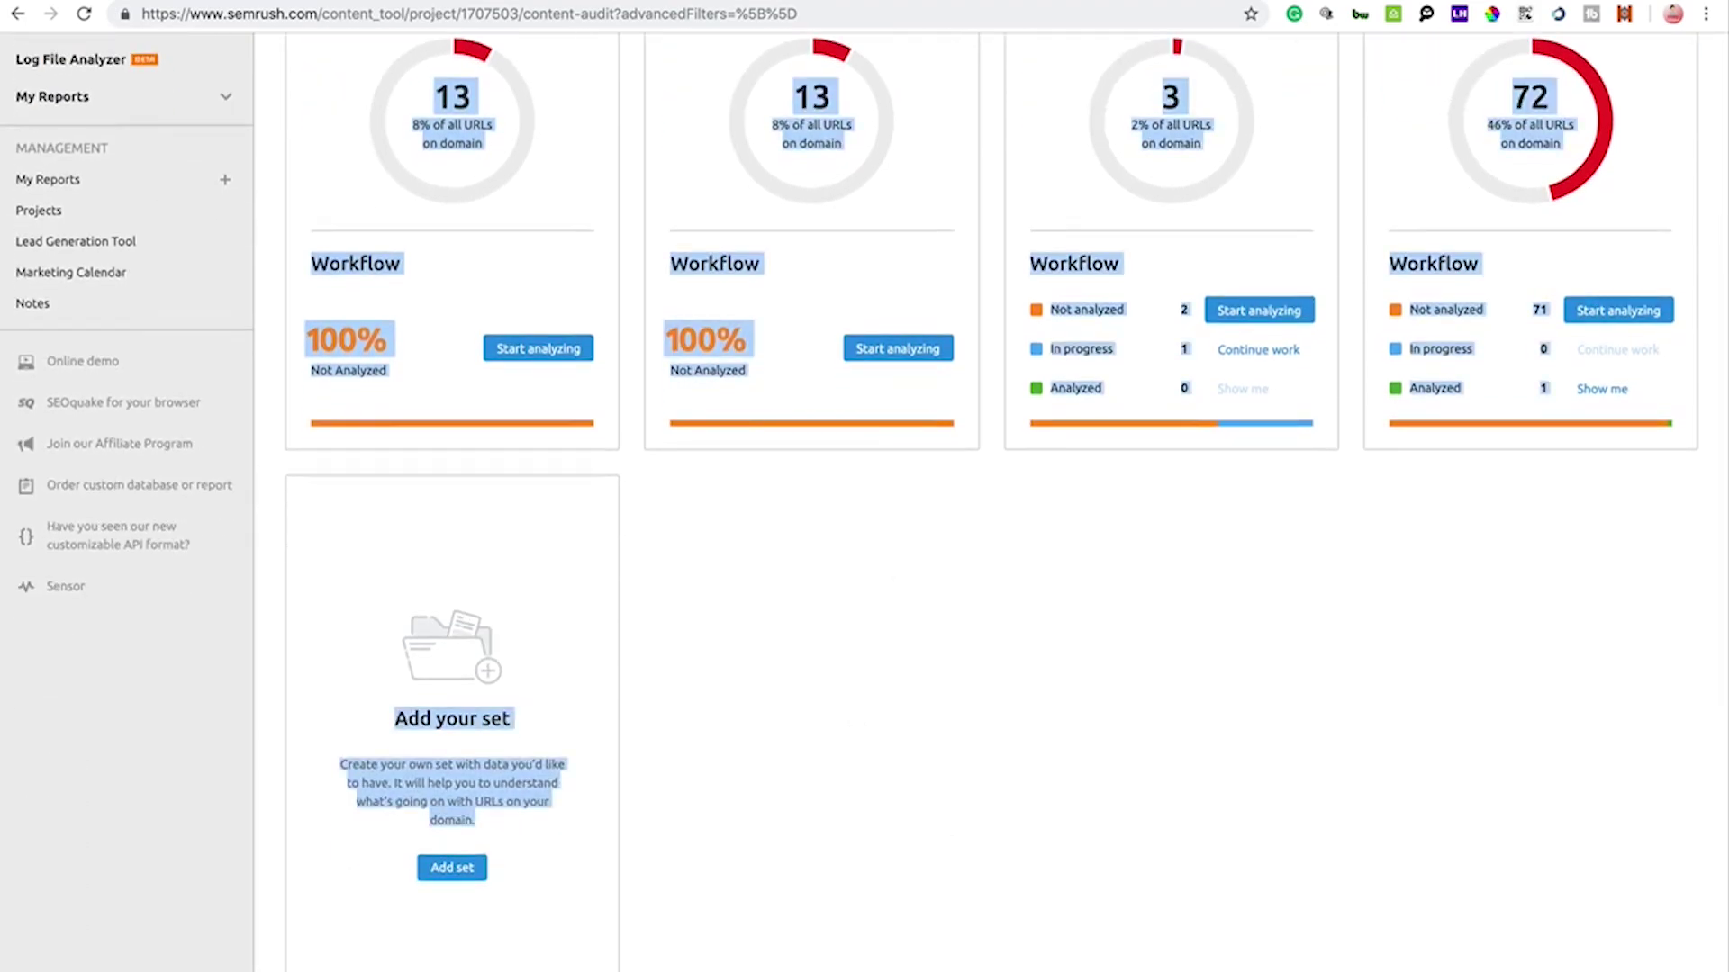
scroll(851, 651, "down", 4)
left_click(894, 461)
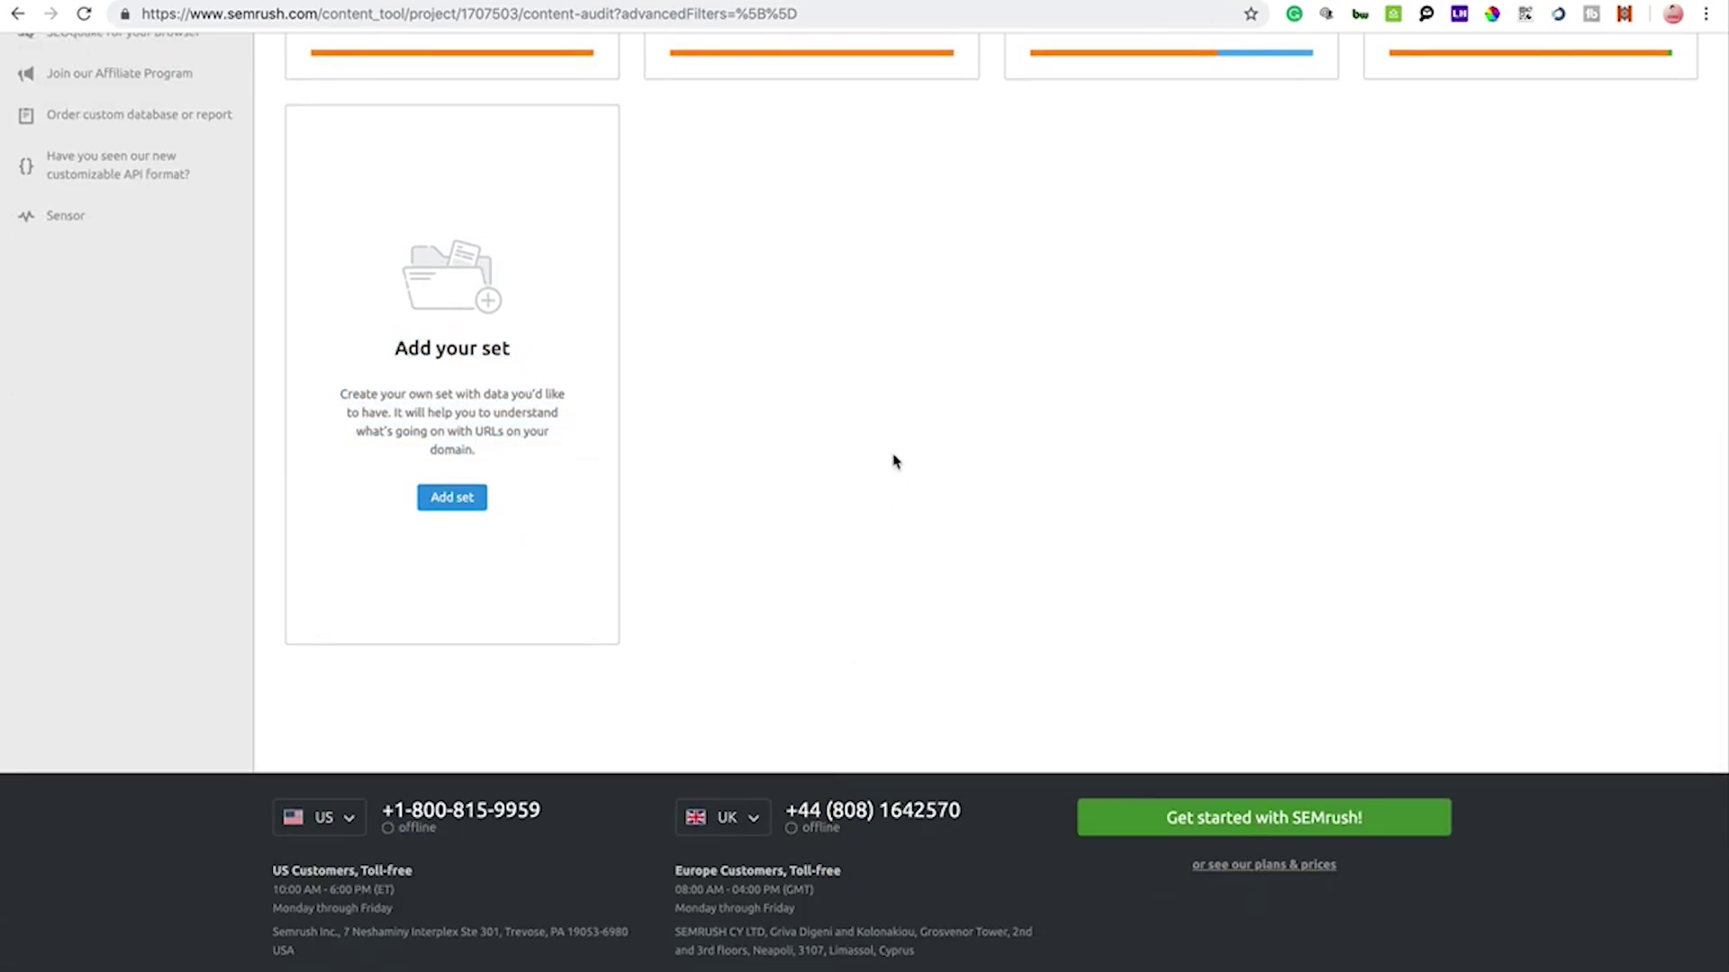
Examine the filters available for a custom content set, including the Words range, and cancel without creating the set.
scroll(894, 461, "up", 5, "ctrl")
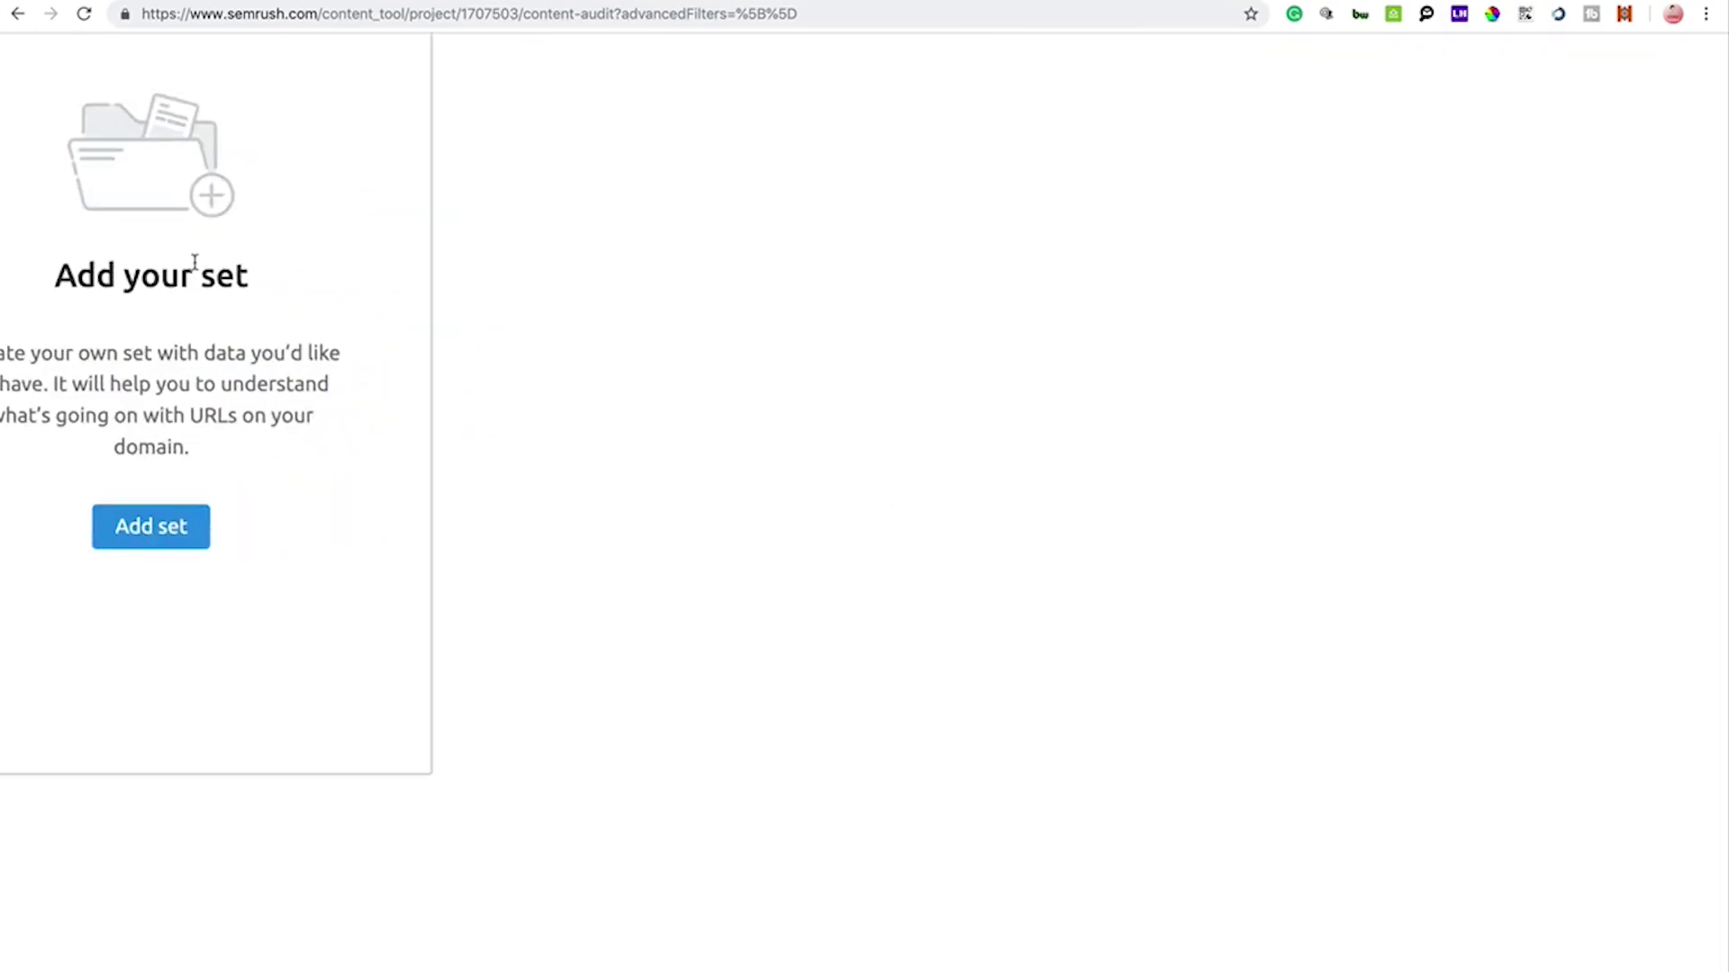
left_click(162, 542)
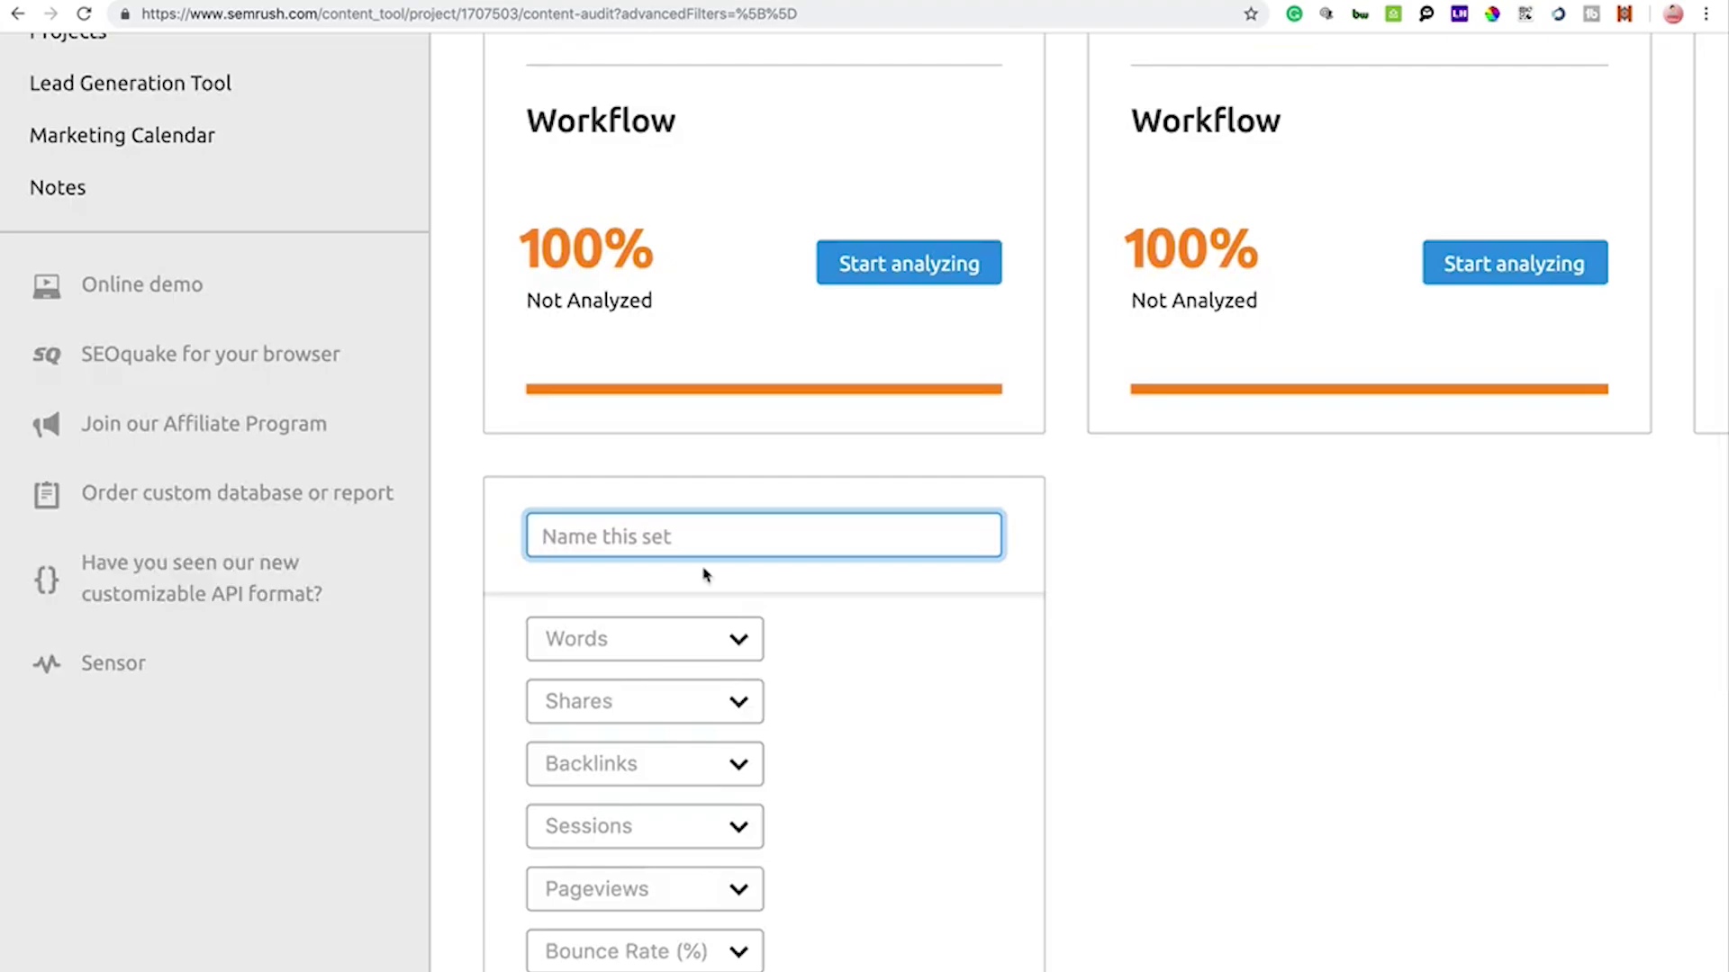
scroll(702, 571, "down", 5, "ctrl")
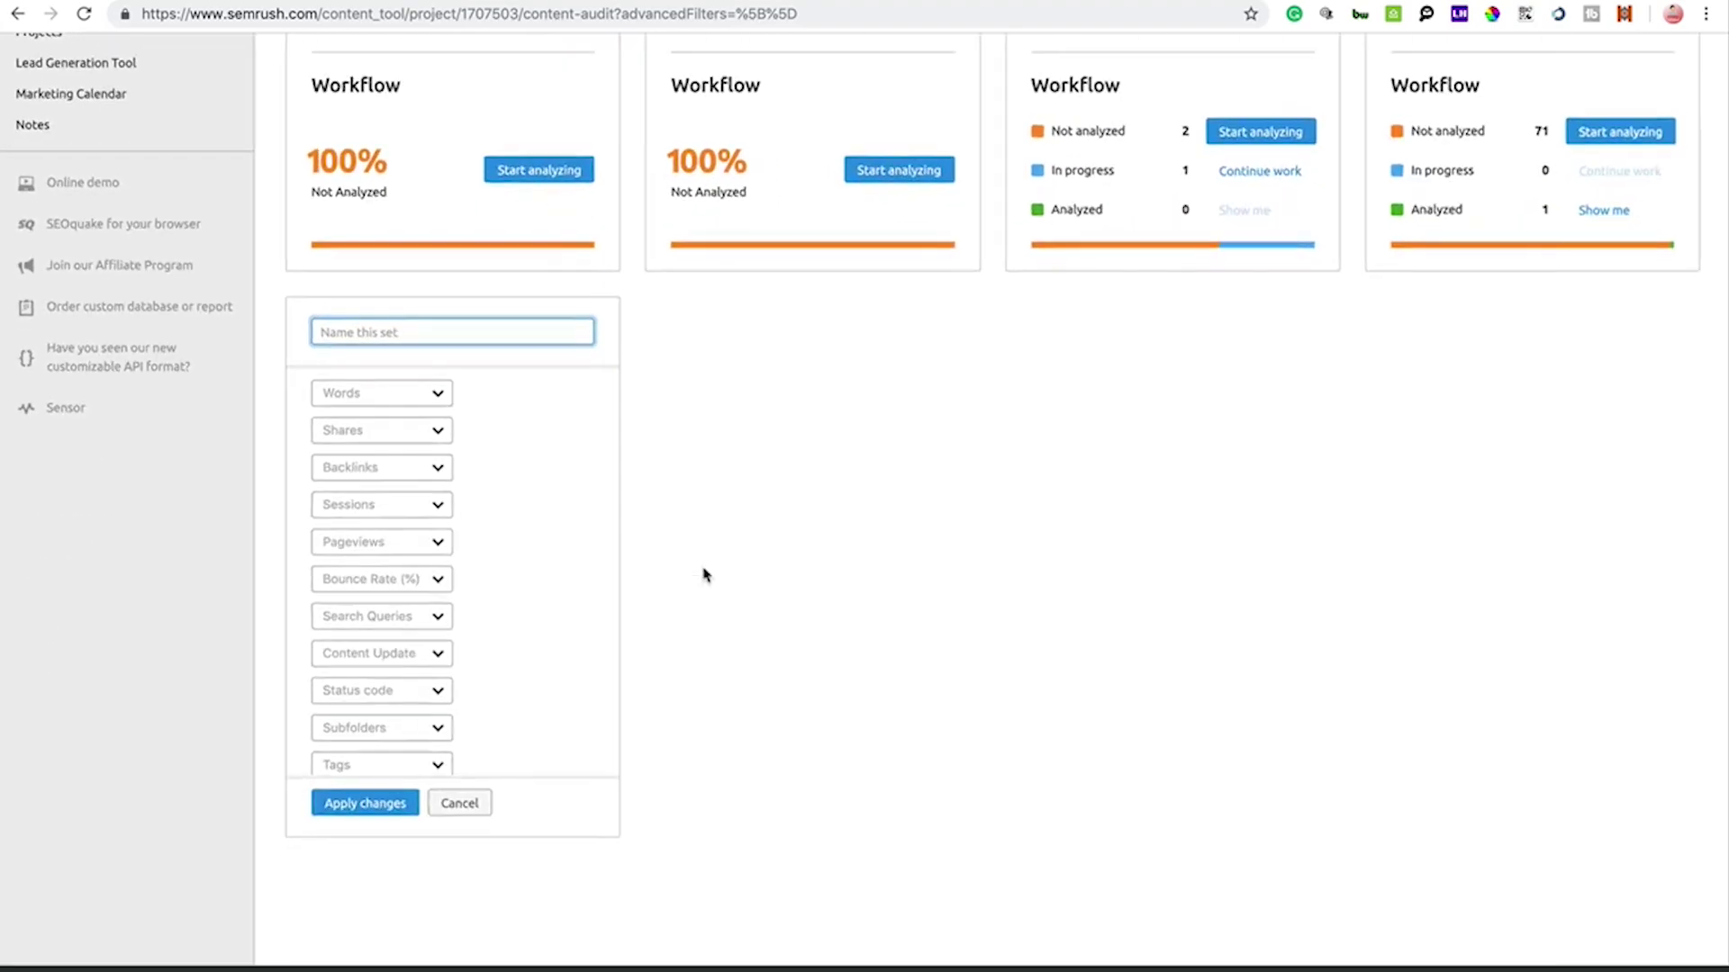
left_click(444, 397)
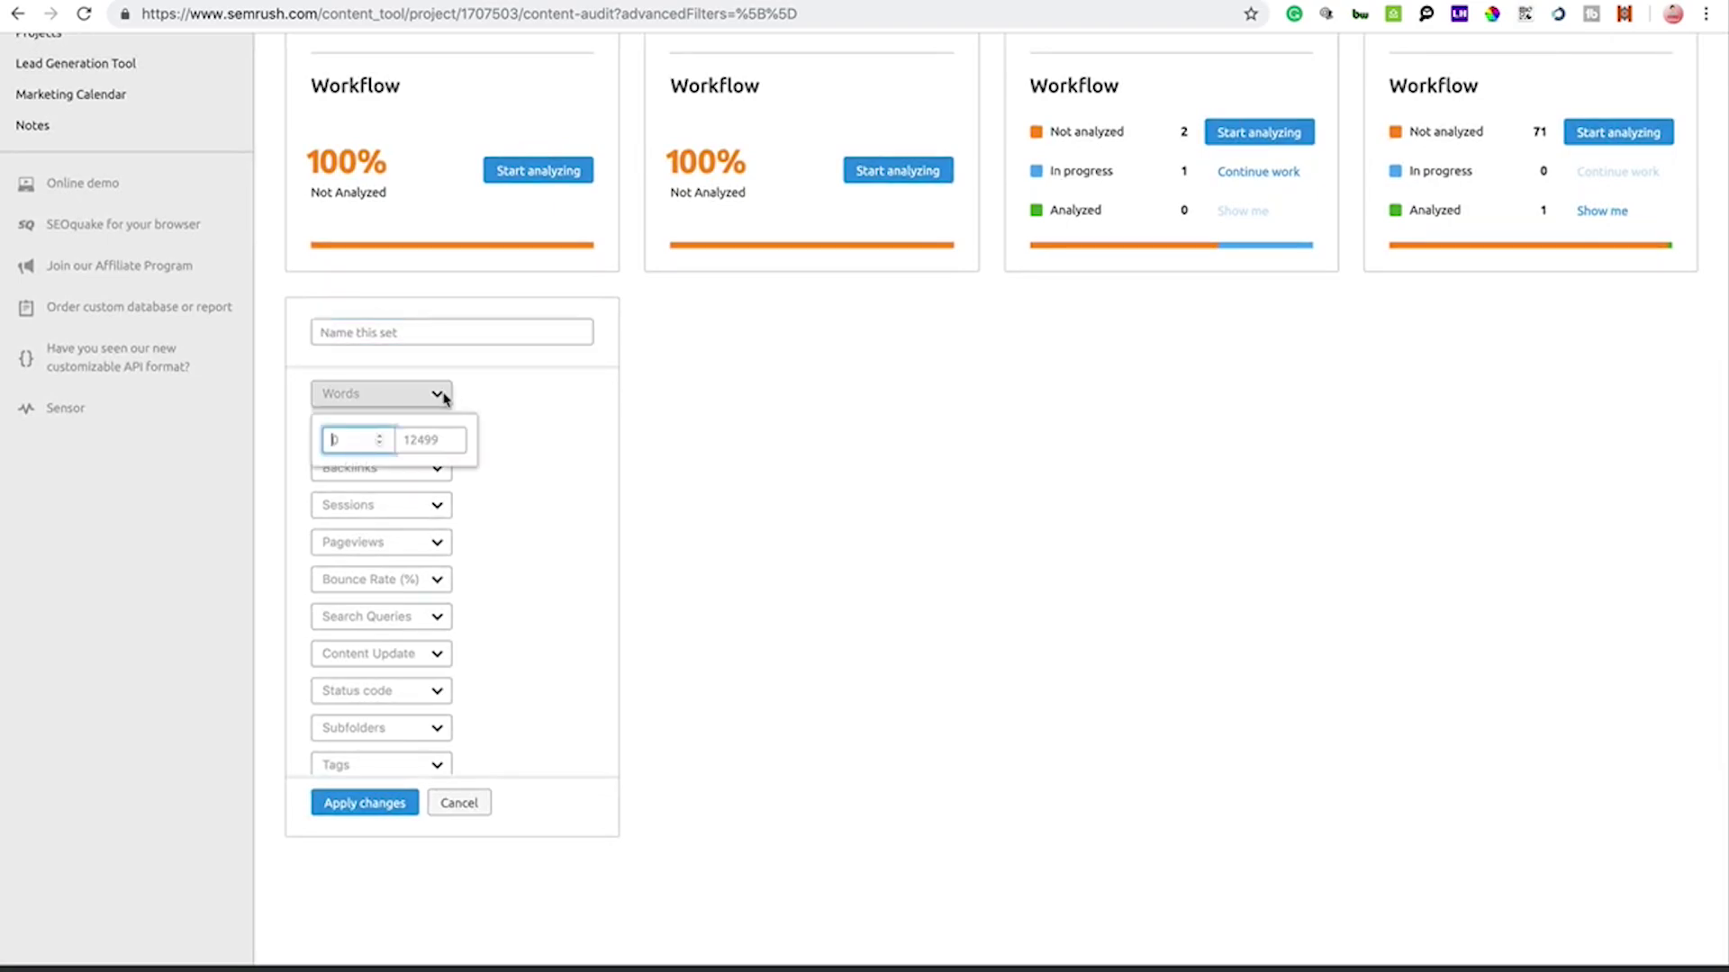
left_click(442, 440)
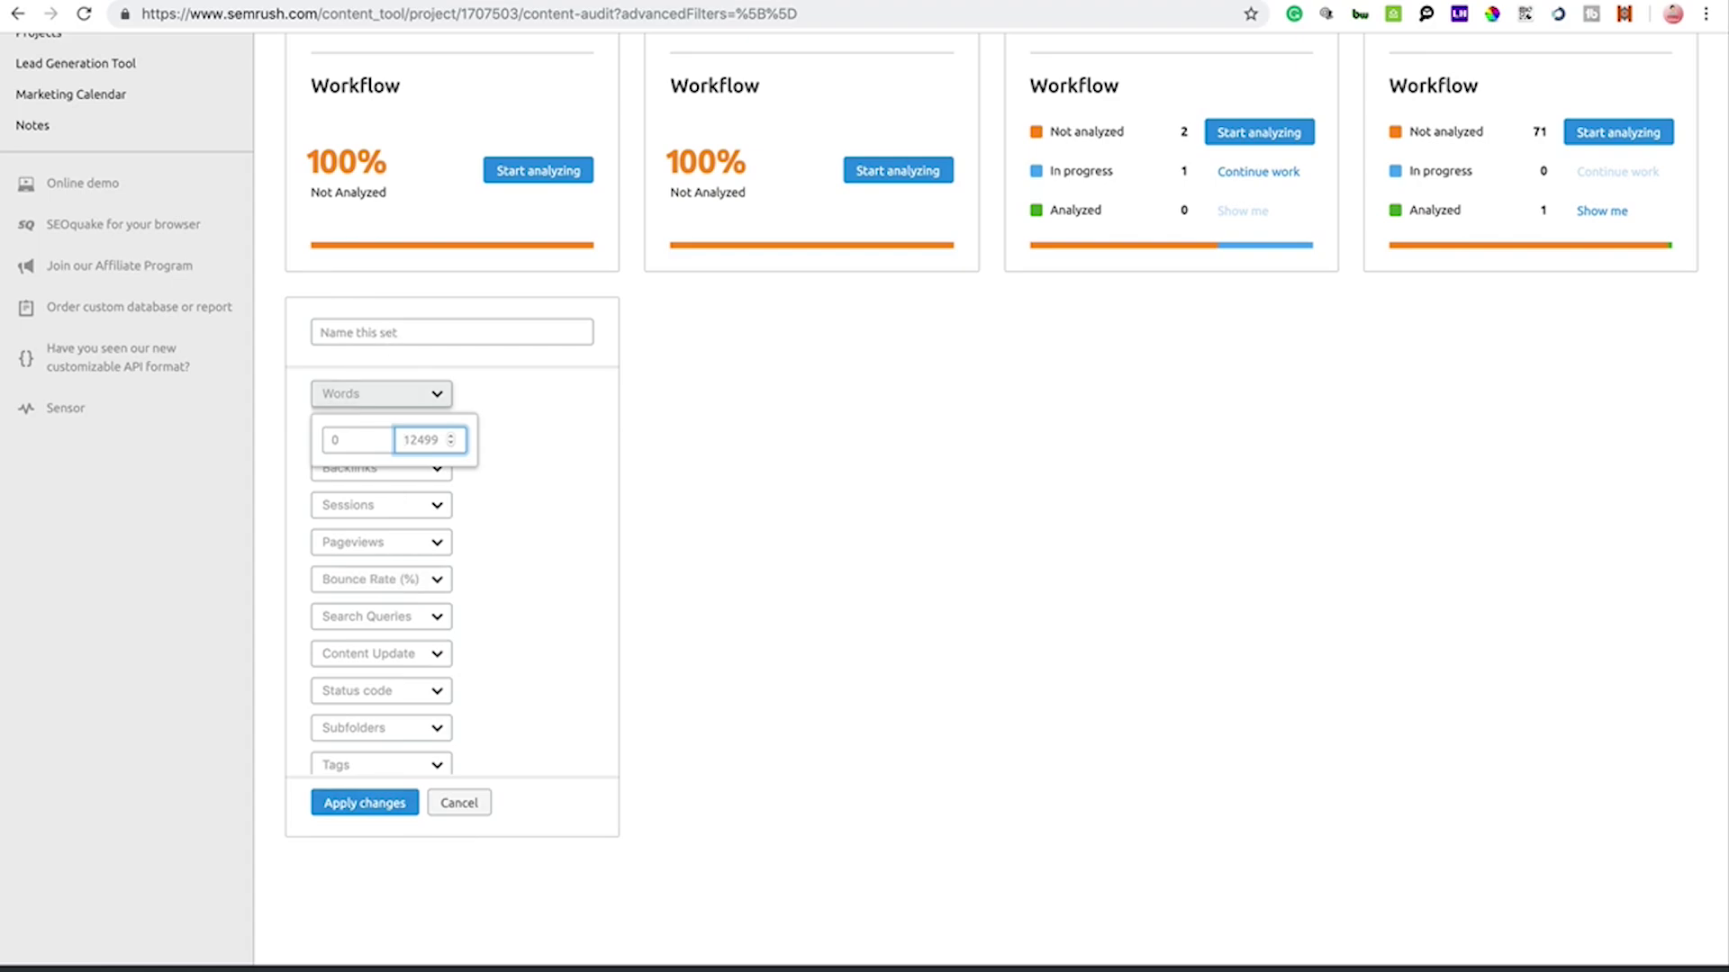
left_click(464, 800)
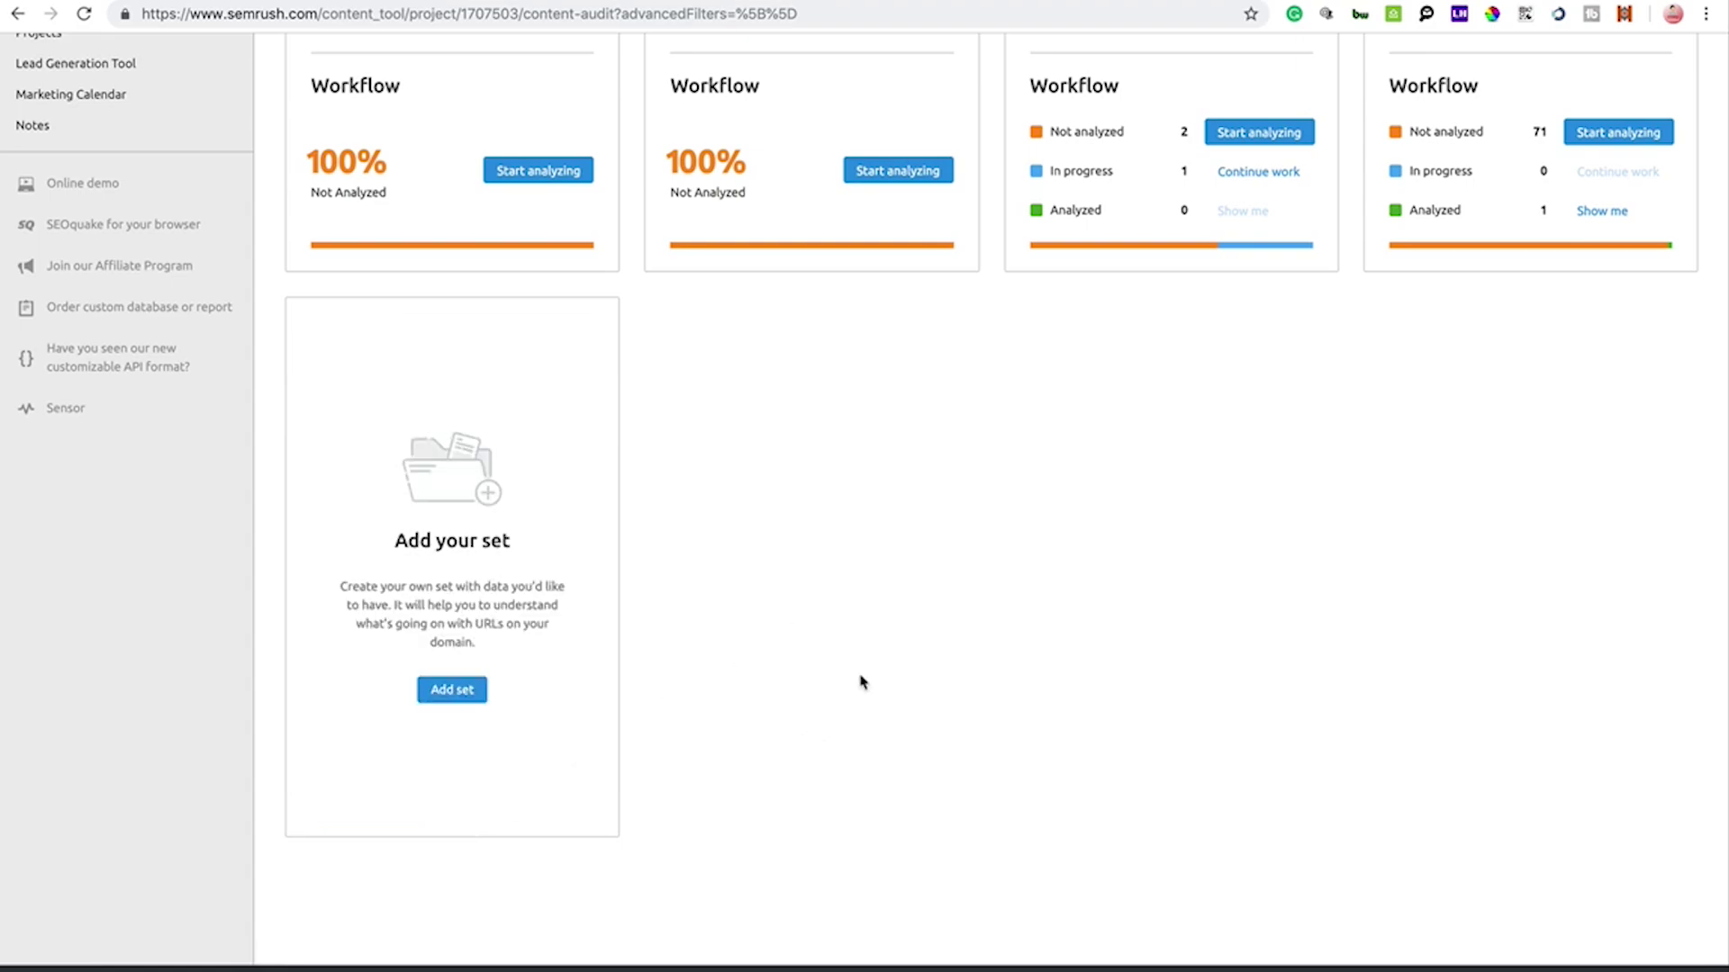
Leave the content sets overview and open the project's Post Tracking section.
left_click_drag(861, 684, 754, 415)
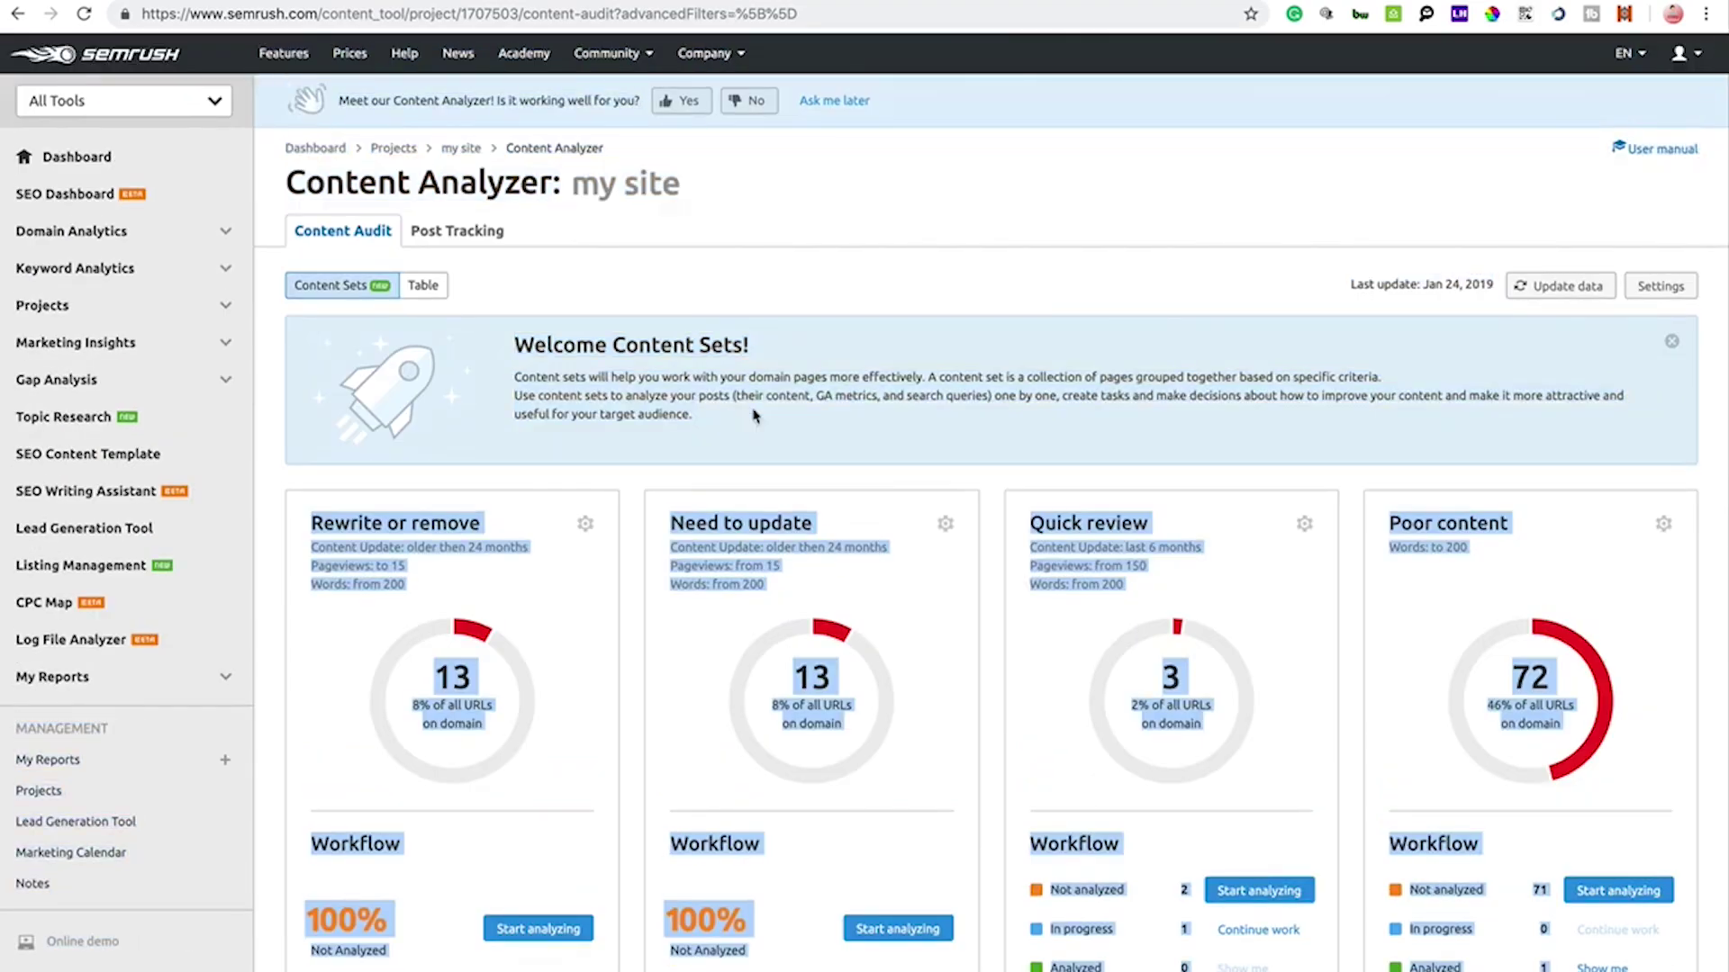
left_click(869, 264)
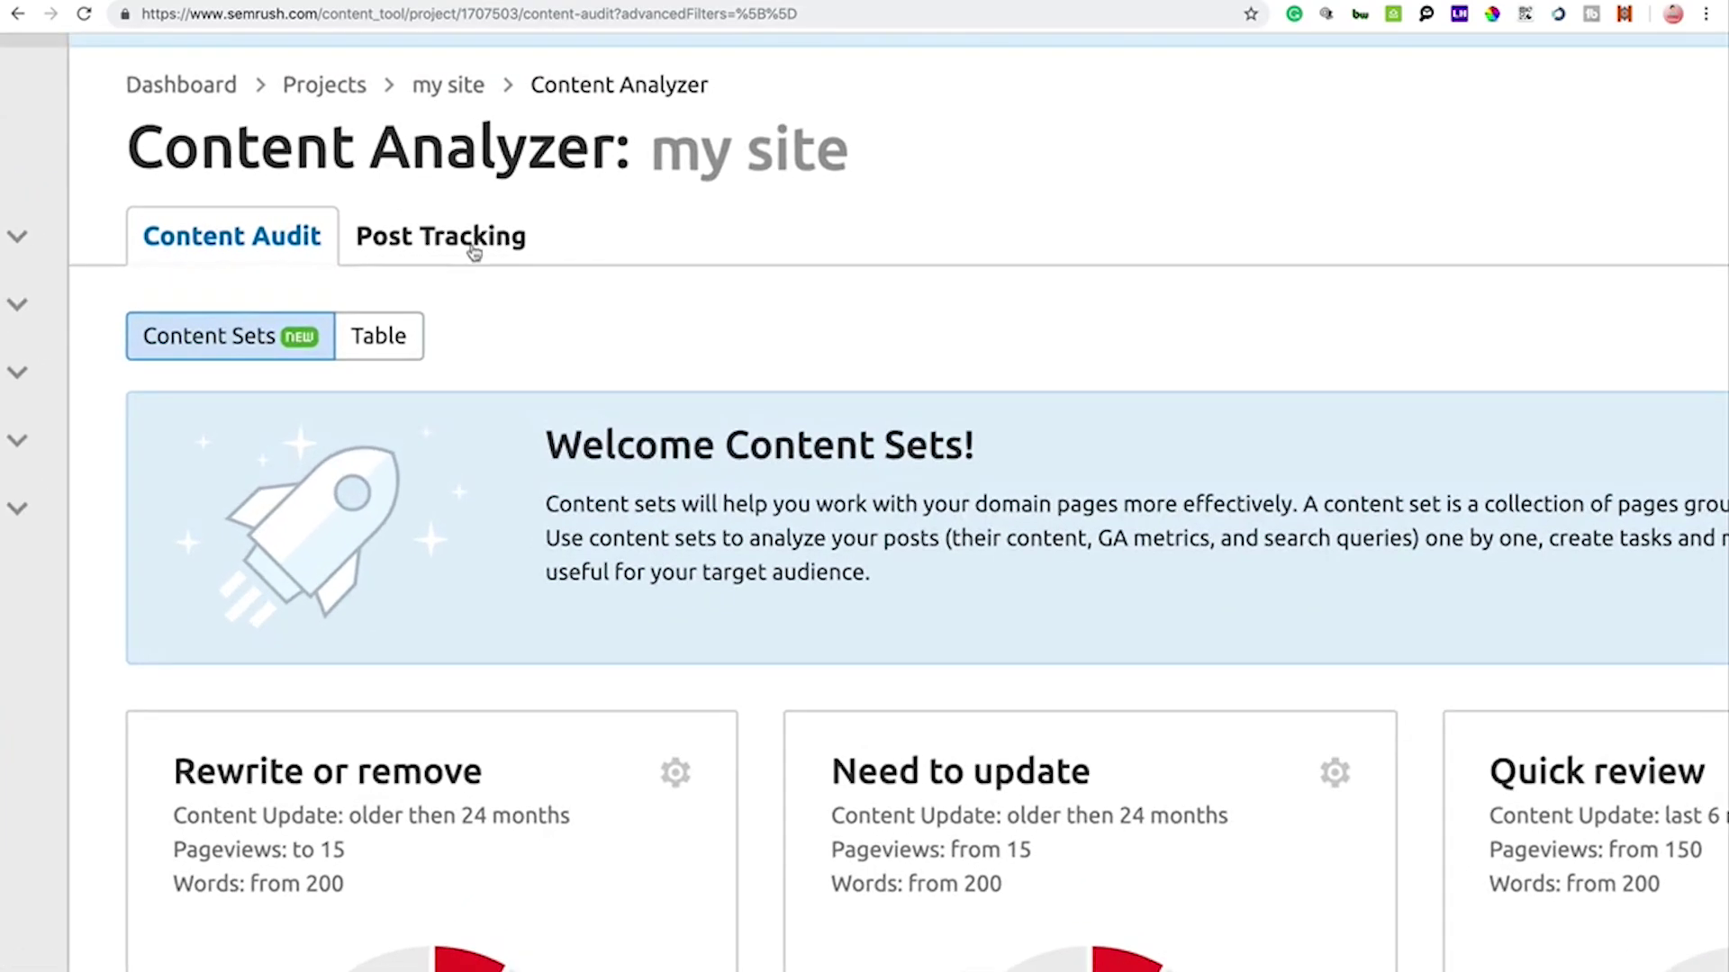
left_click(474, 253)
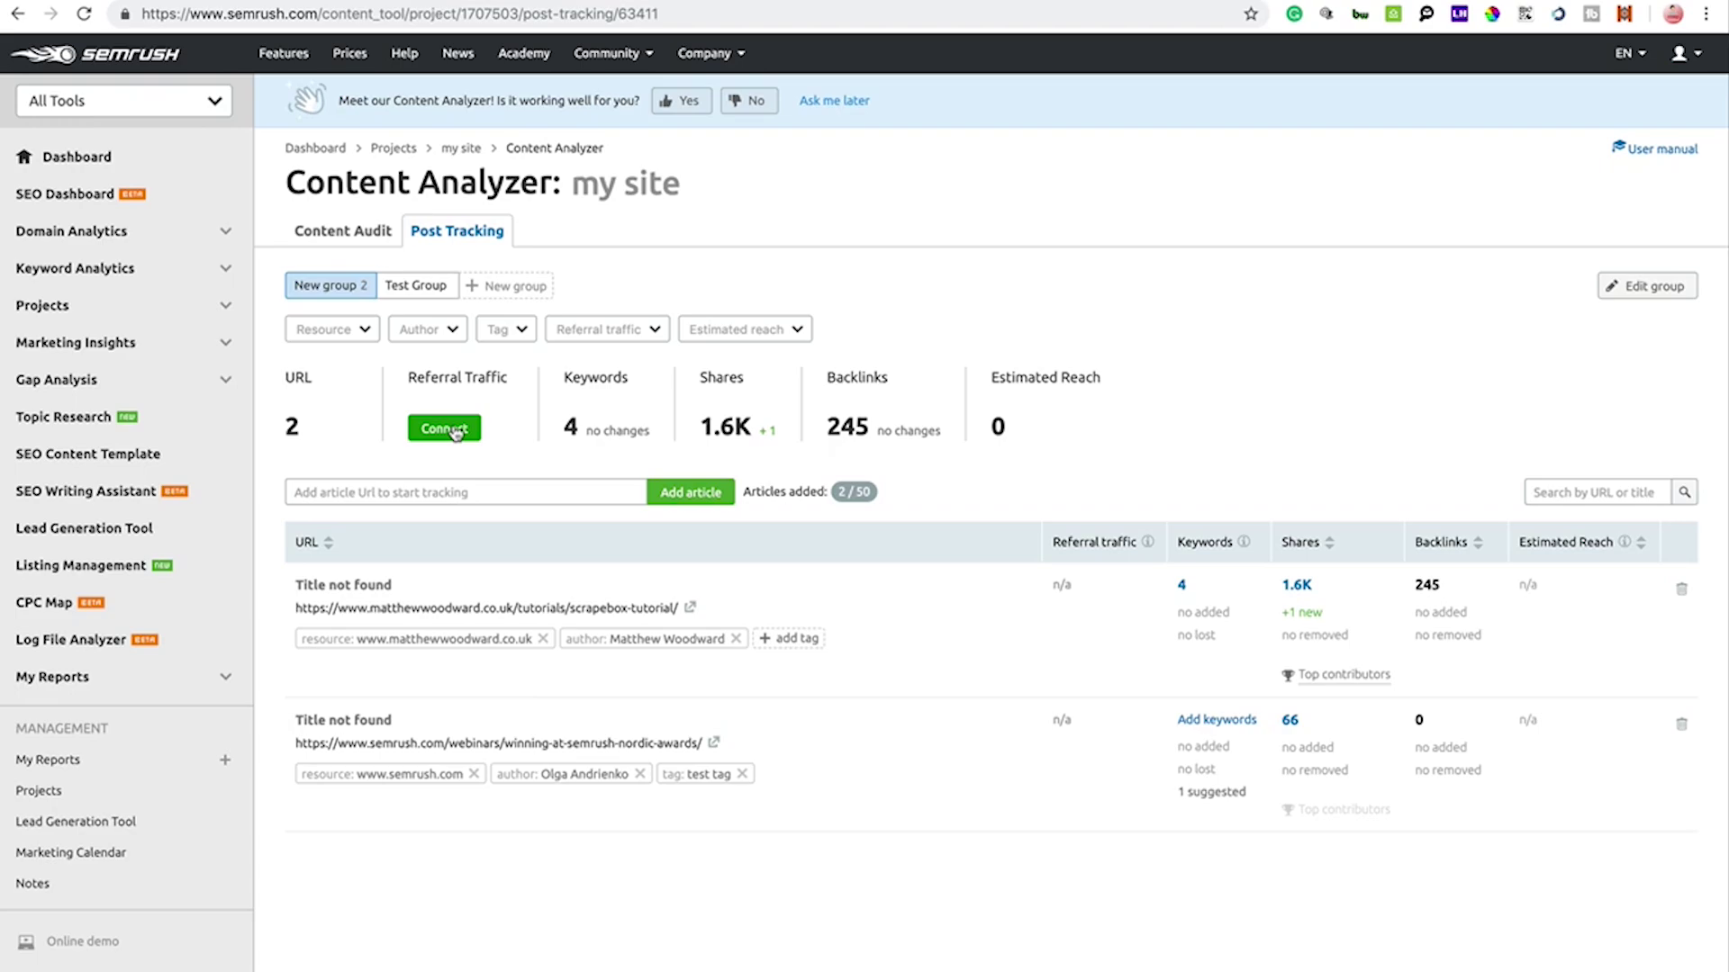
scroll(737, 354, "up", 5)
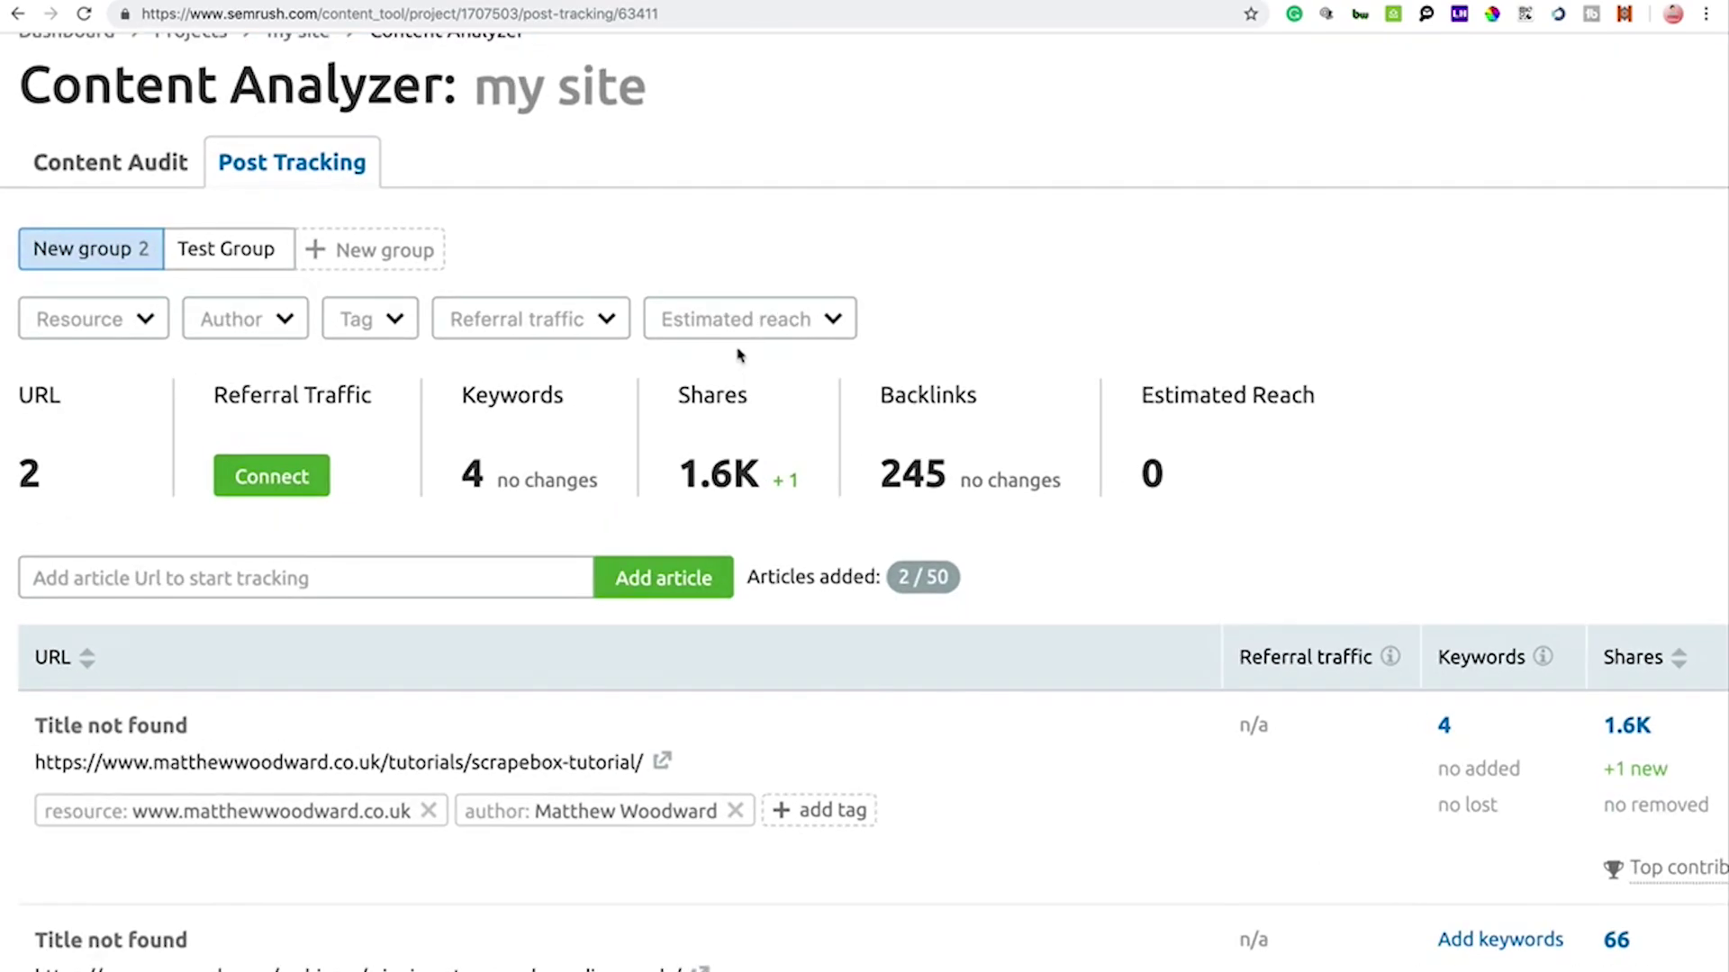
scroll(736, 354, "down", 5)
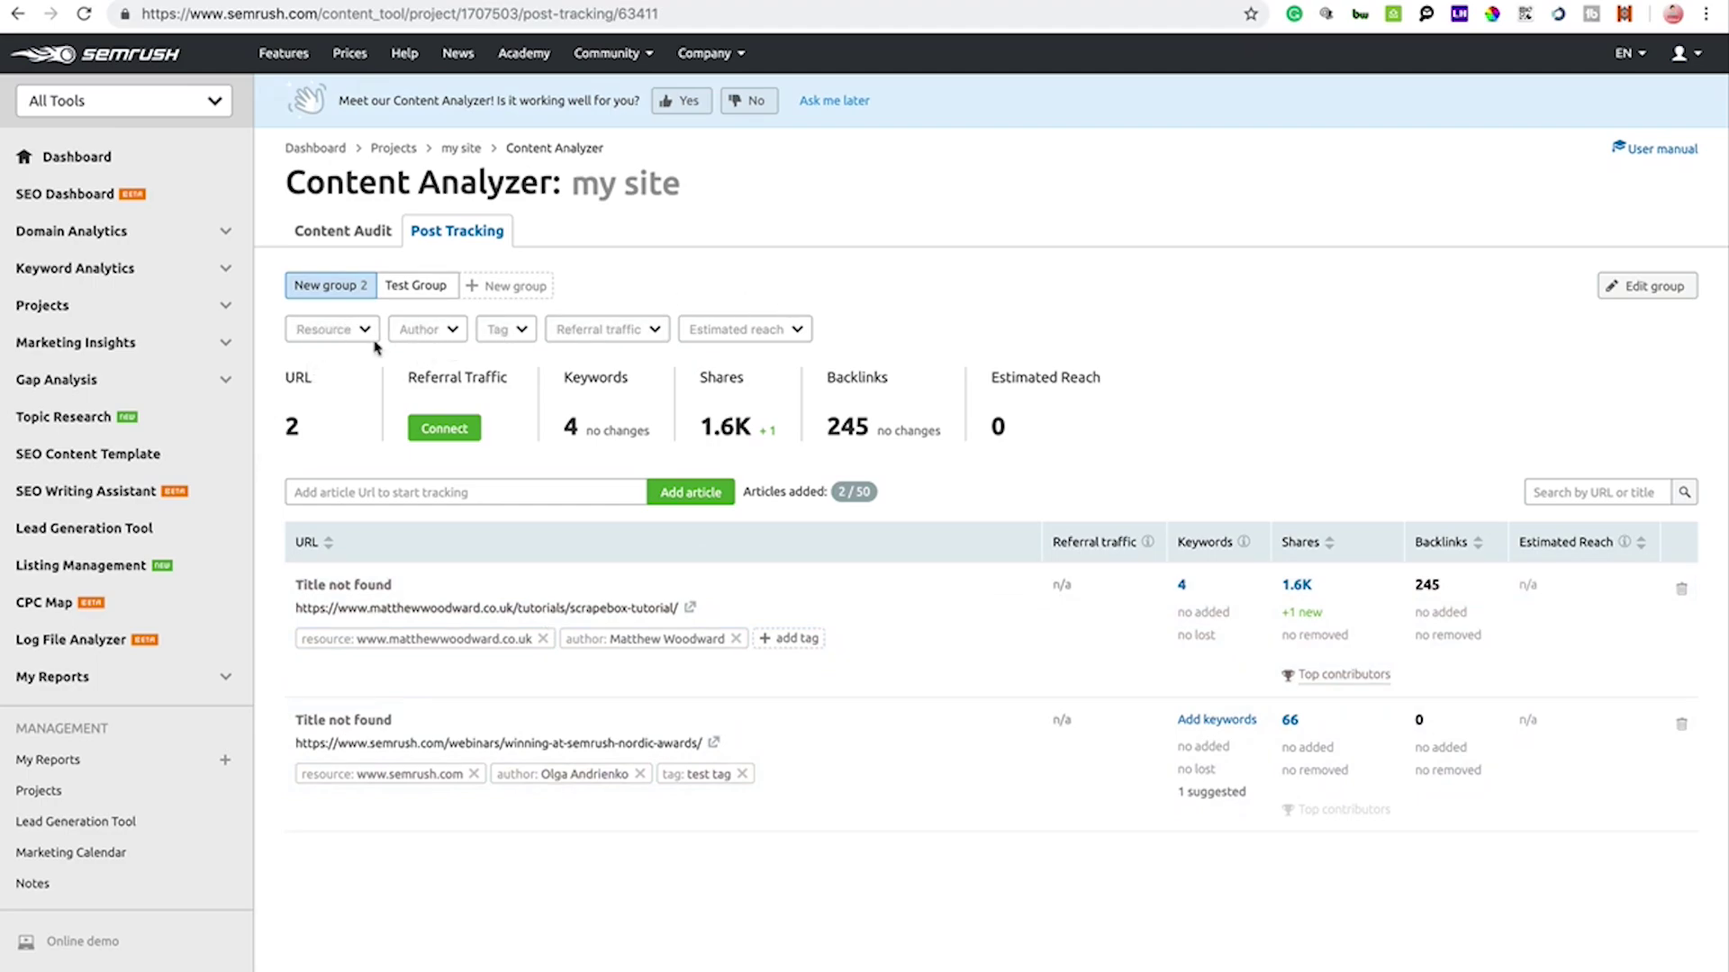
left_click(363, 331)
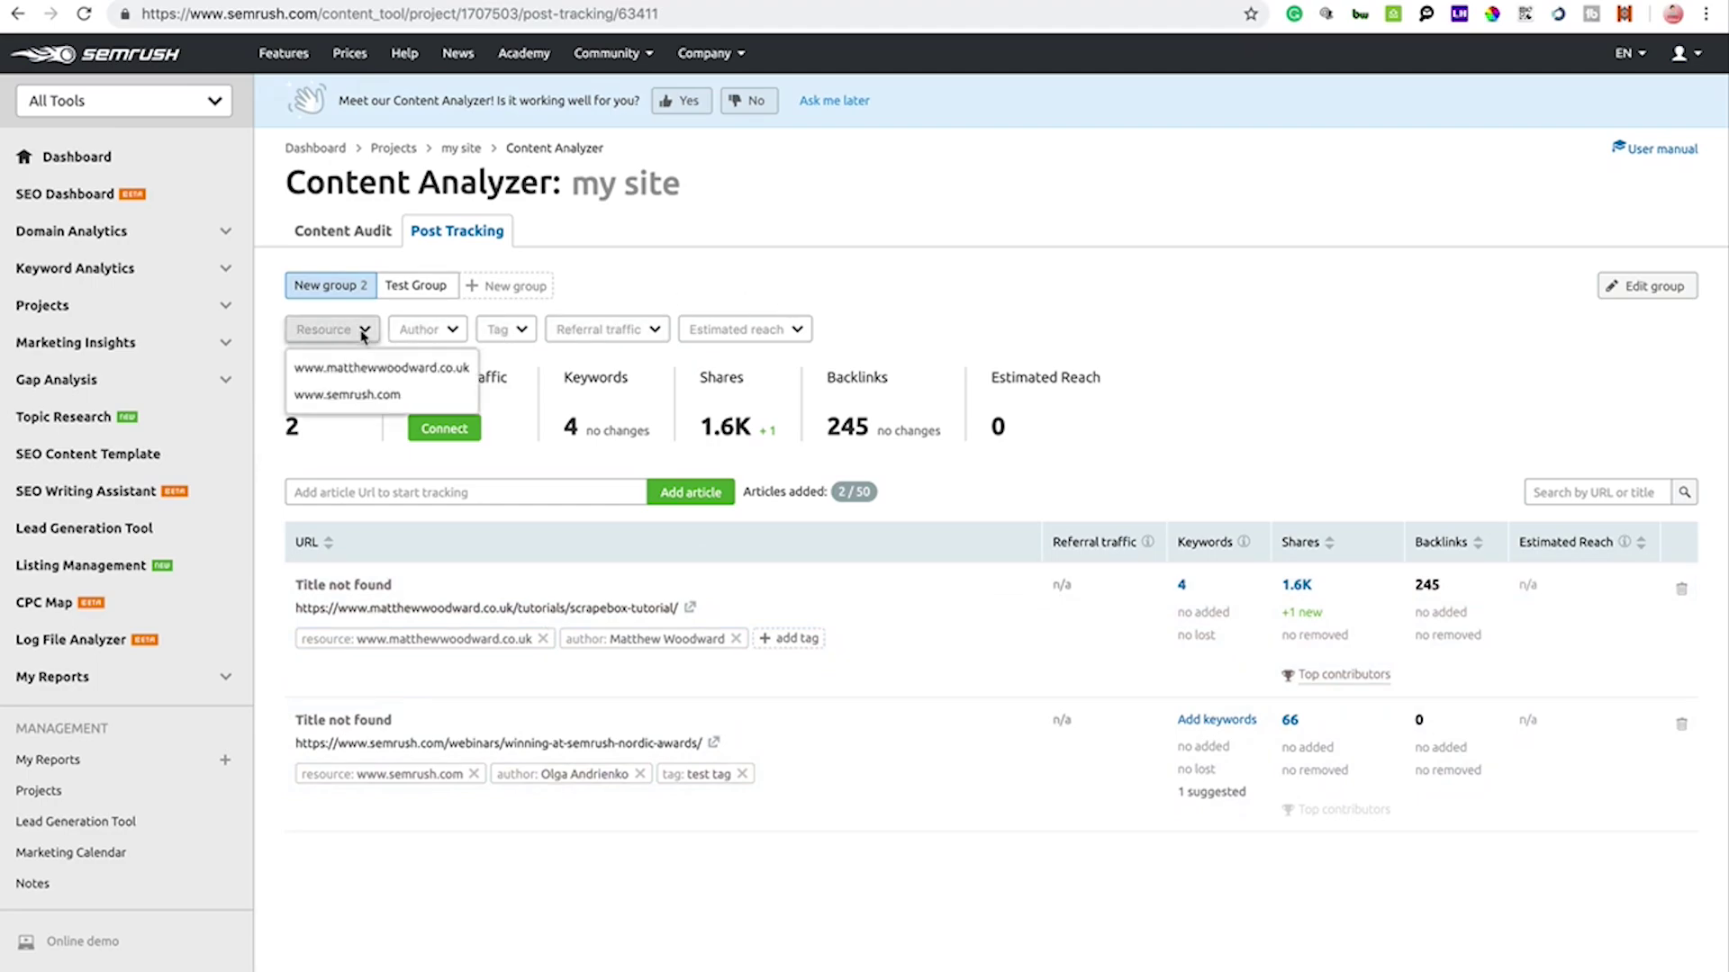
left_click(372, 397)
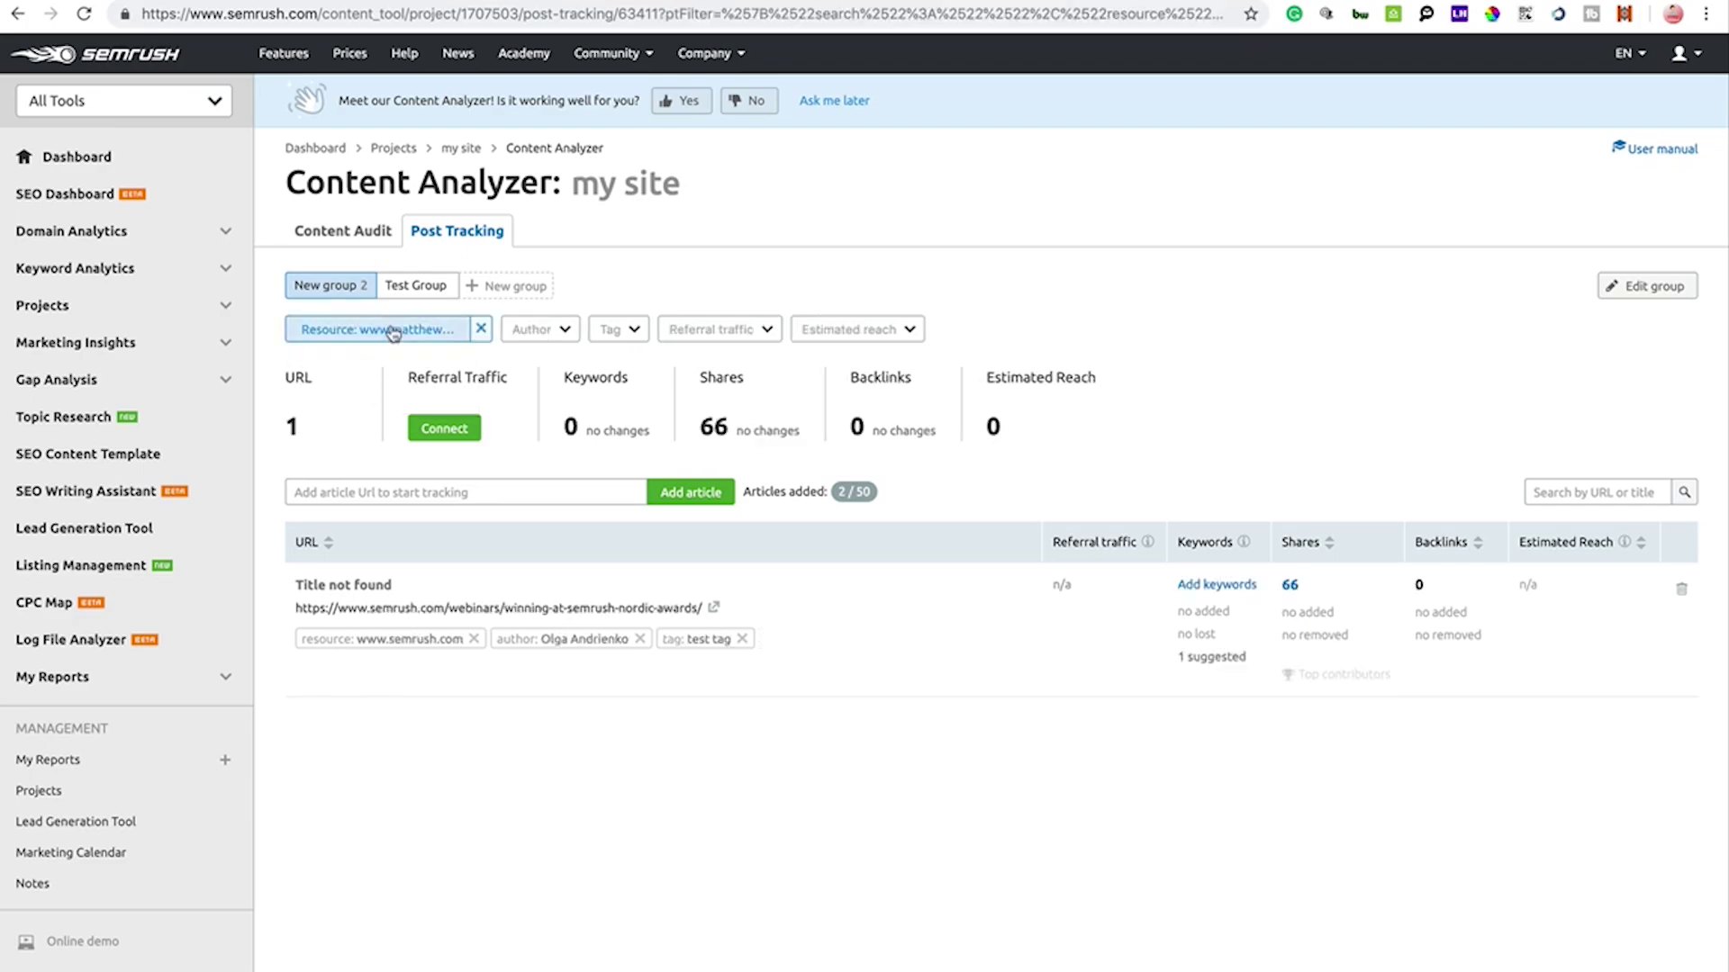
left_click(482, 330)
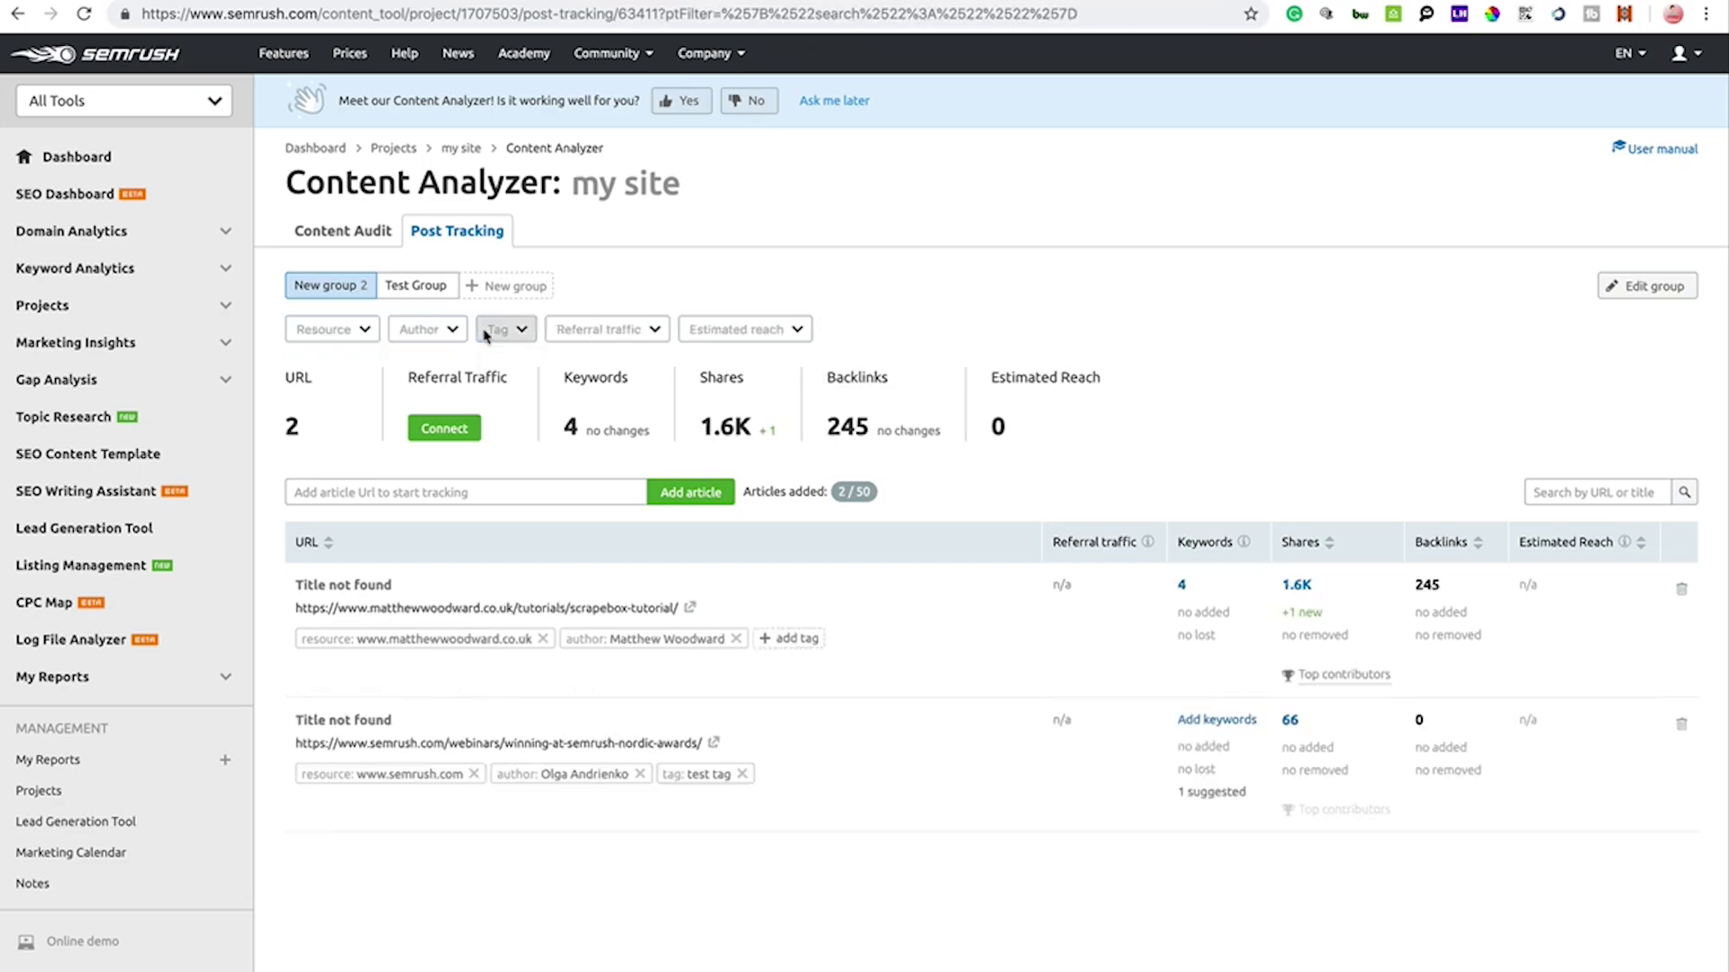
Filter the tracked articles by the author of the SEMrush webinar article, and remove the author filter again.
left_click(434, 330)
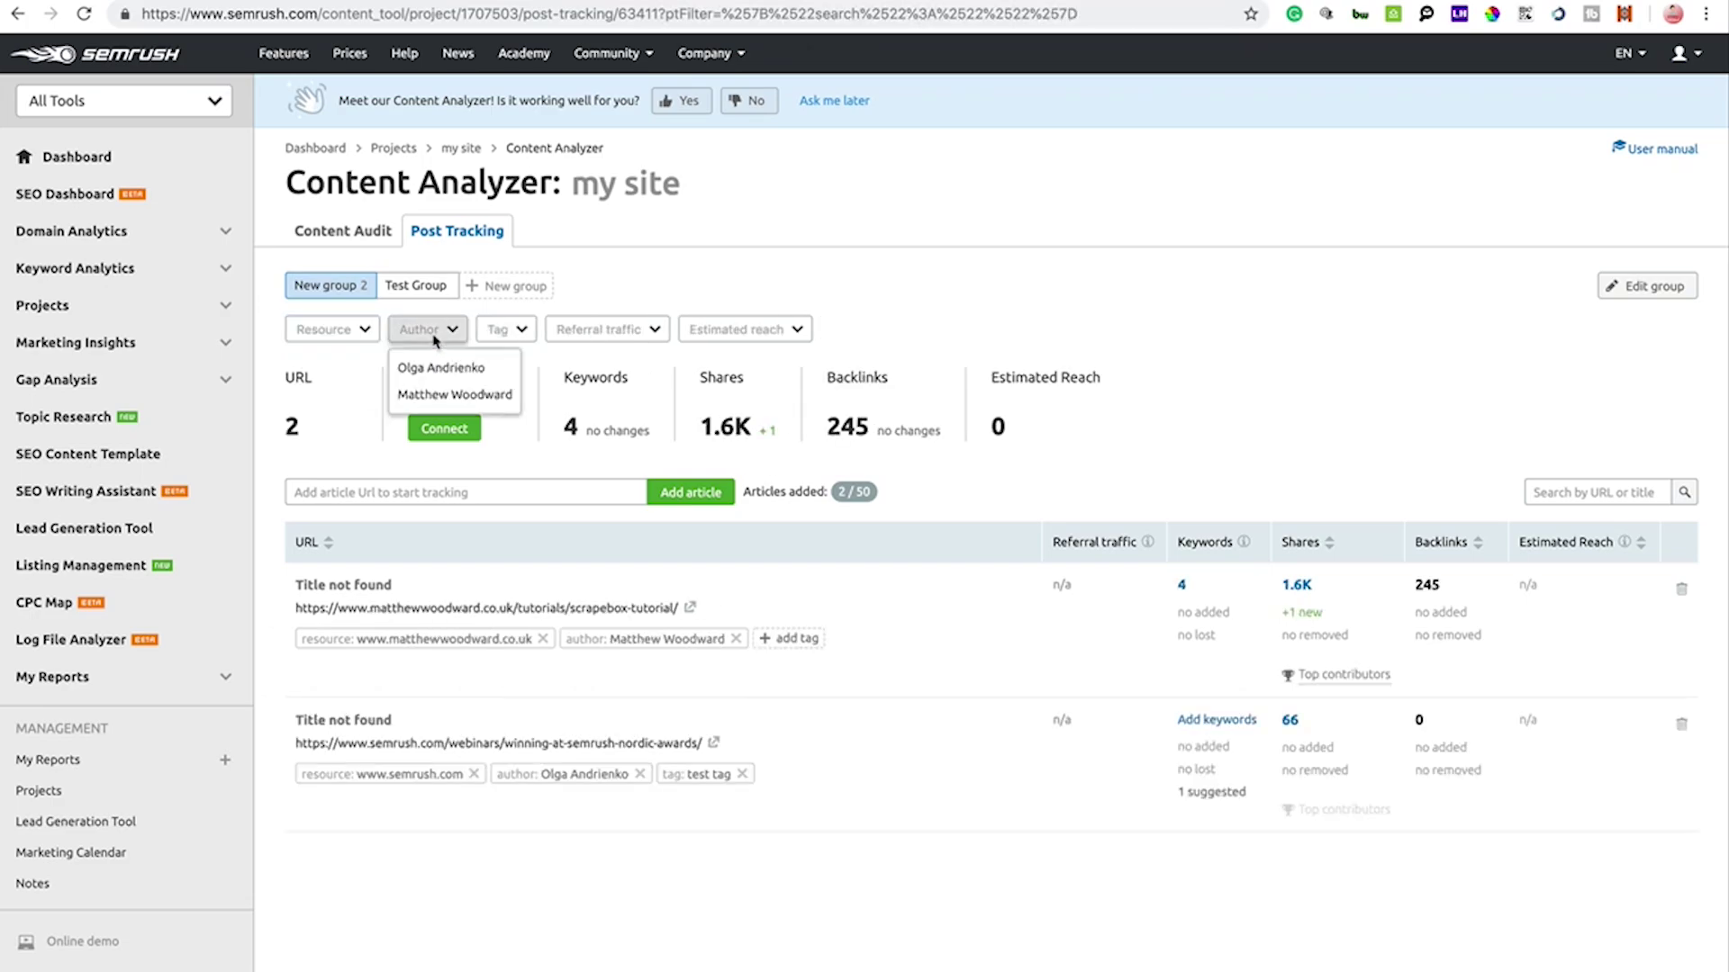
left_click(467, 378)
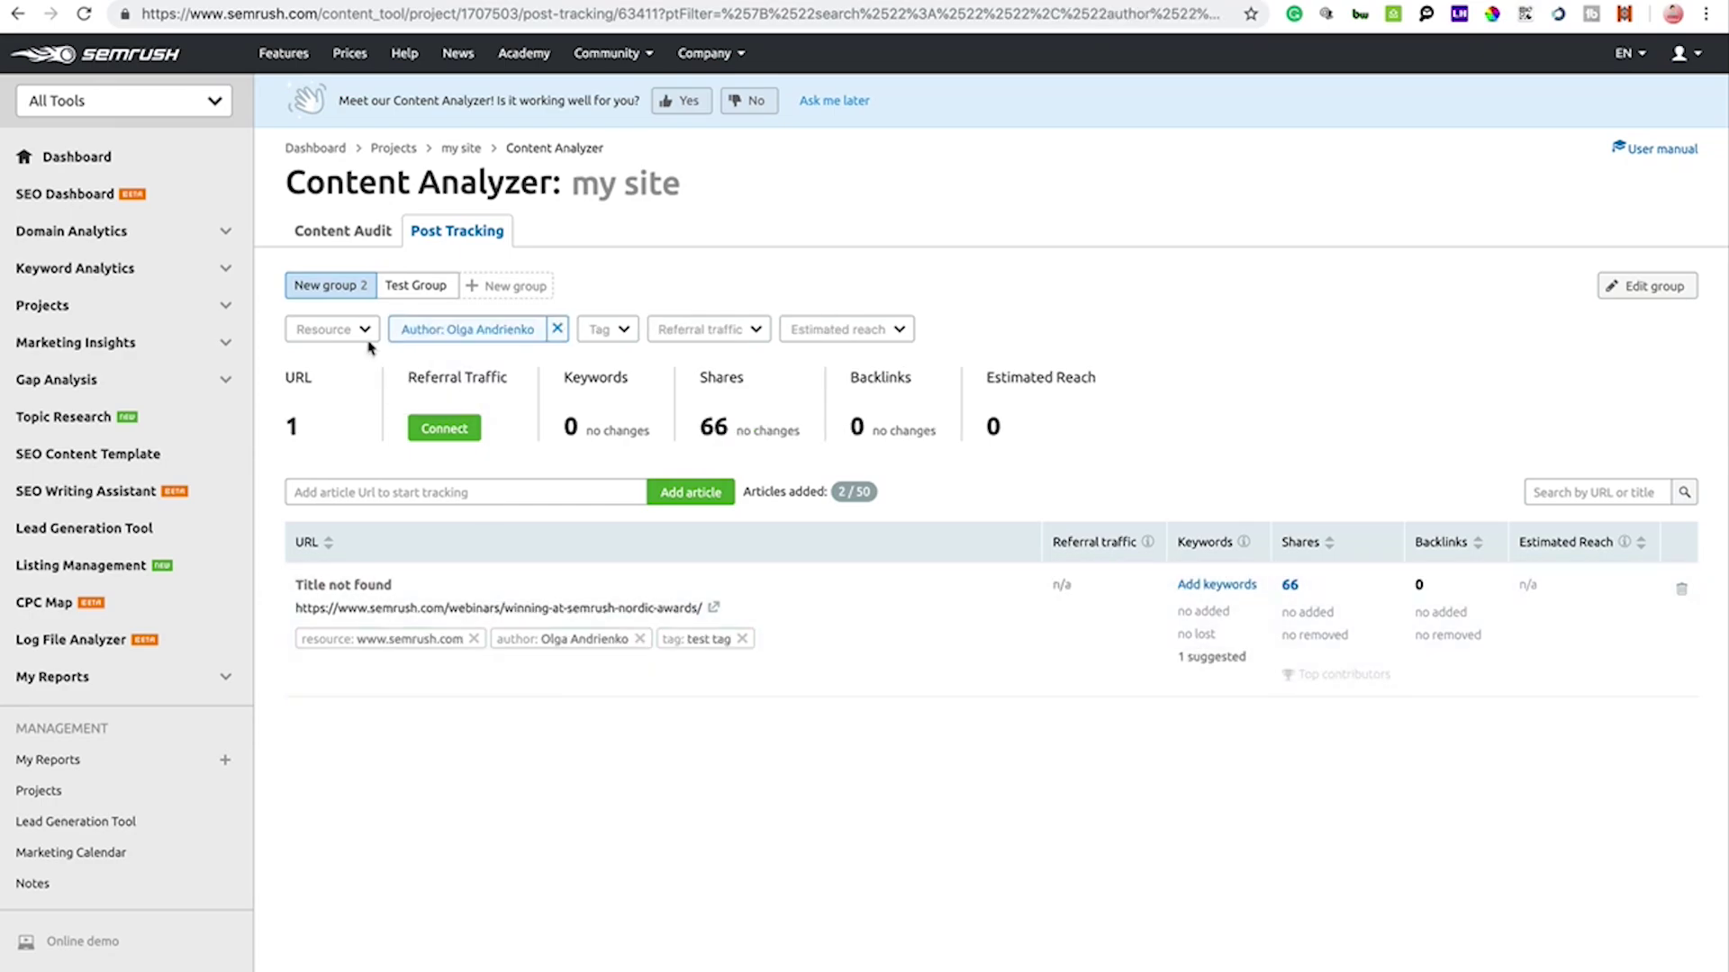
left_click(558, 329)
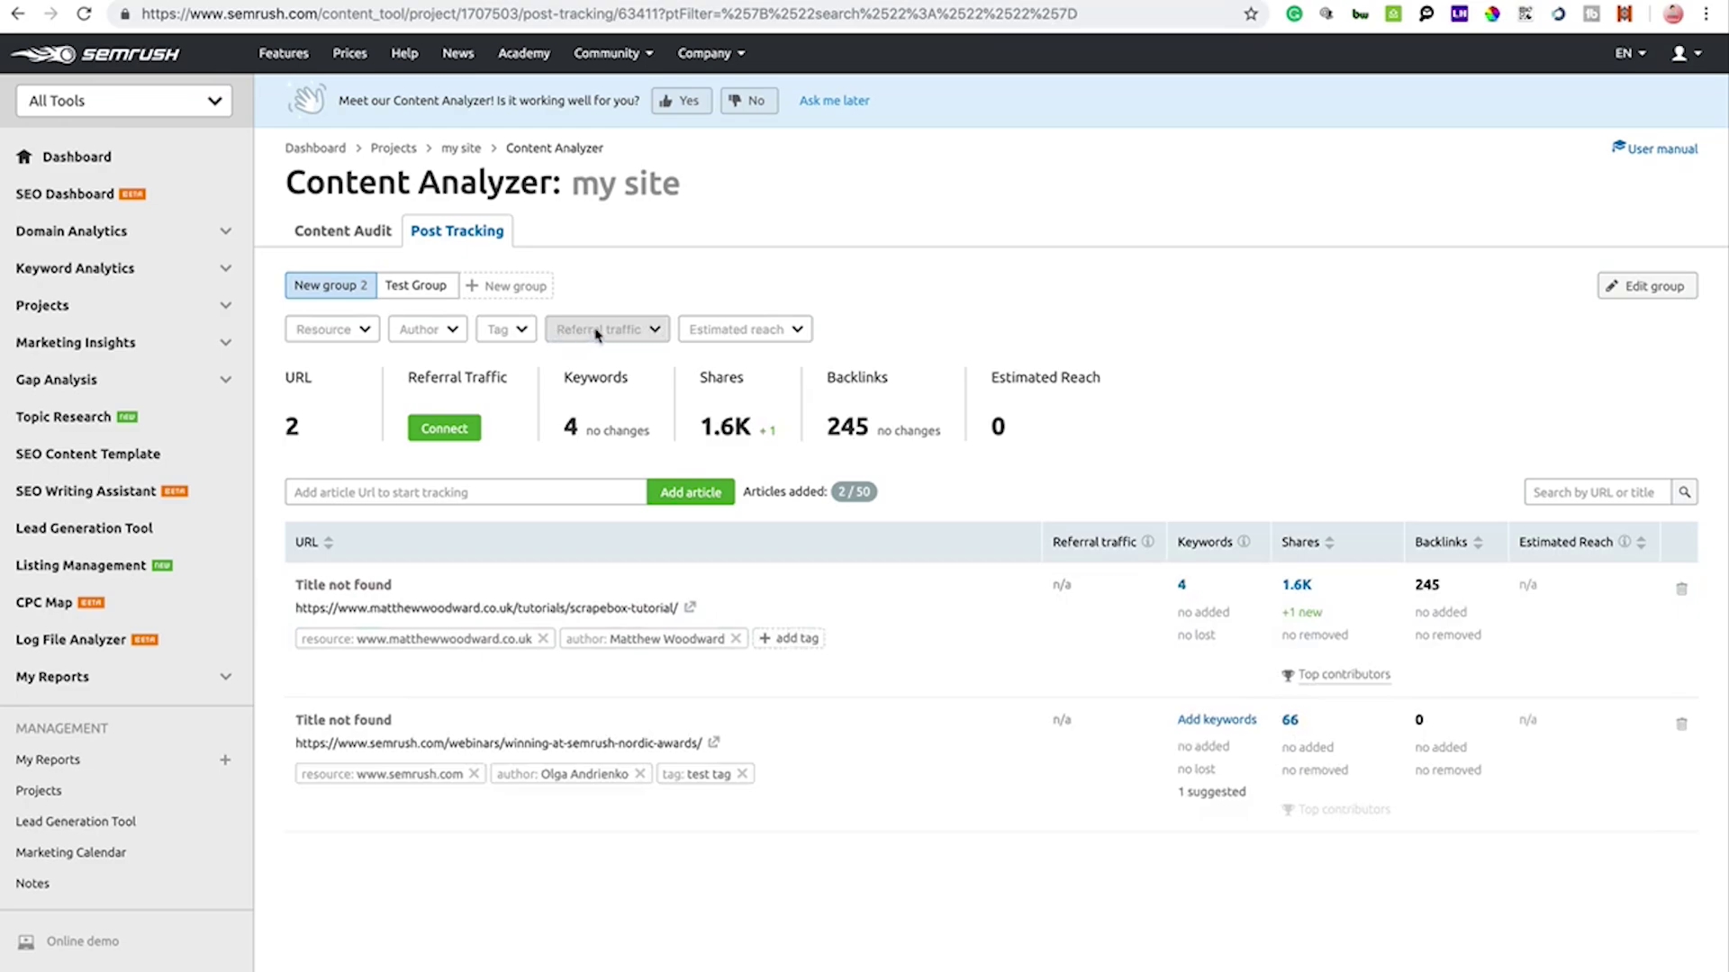
Filter the tracked articles by "test tag" and clear it, and inspect the Estimated reach range filter without applying it.
left_click(506, 329)
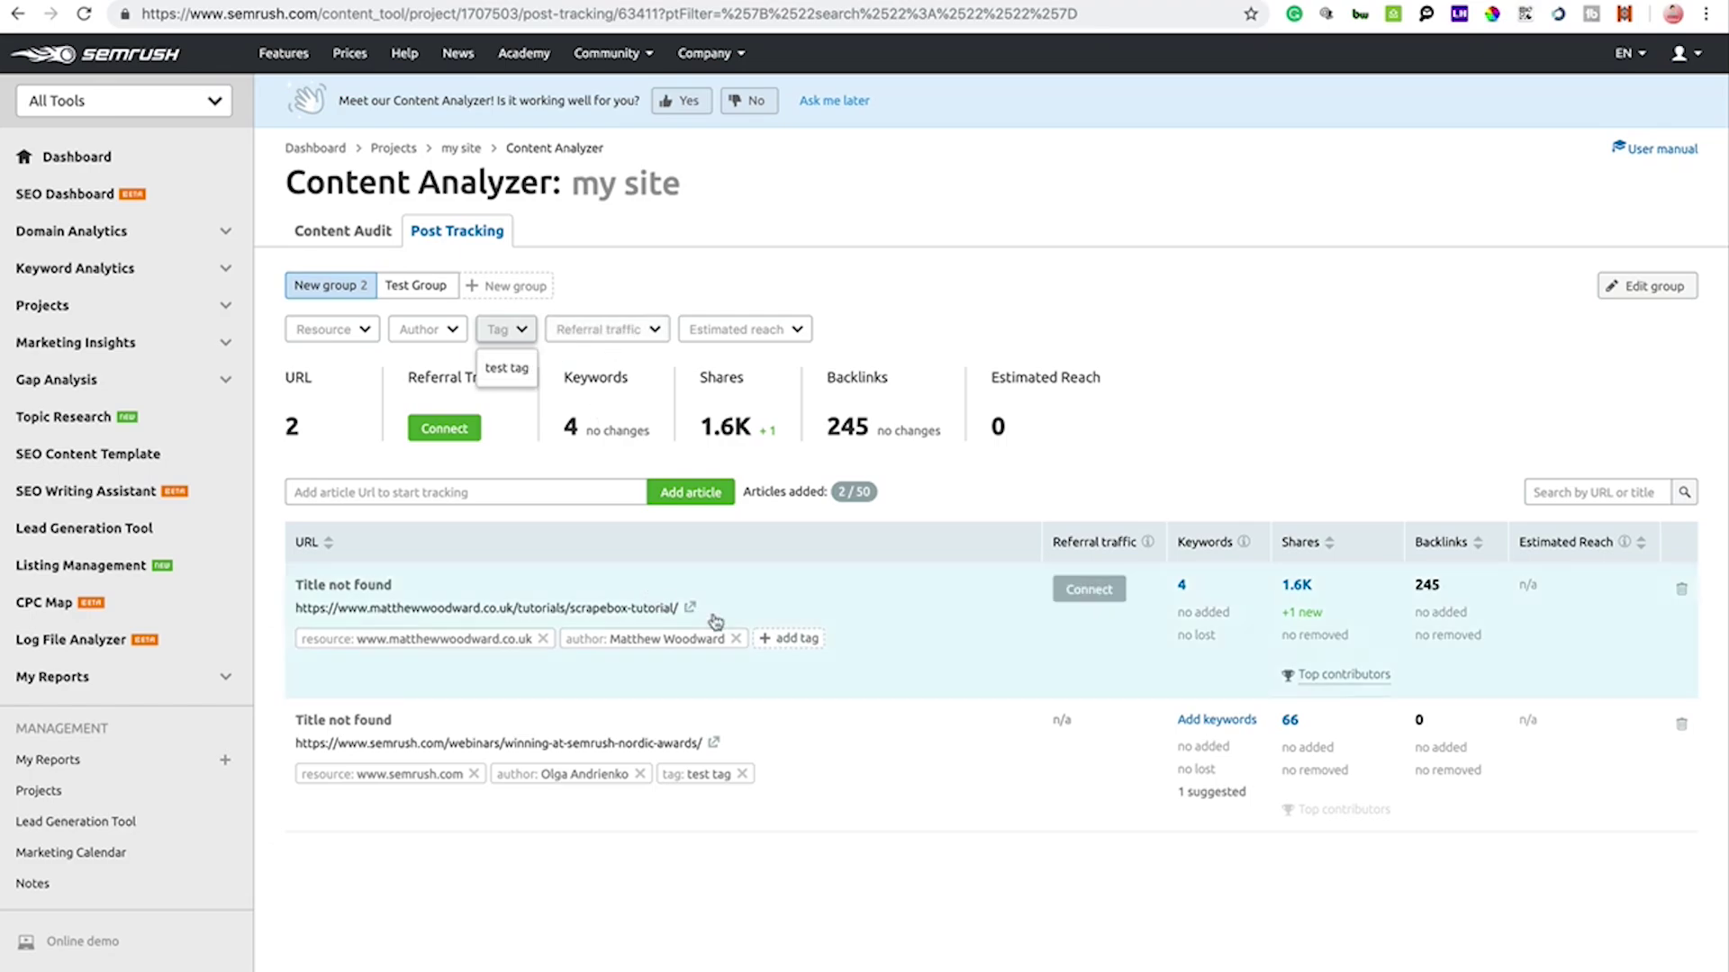
left_click(507, 369)
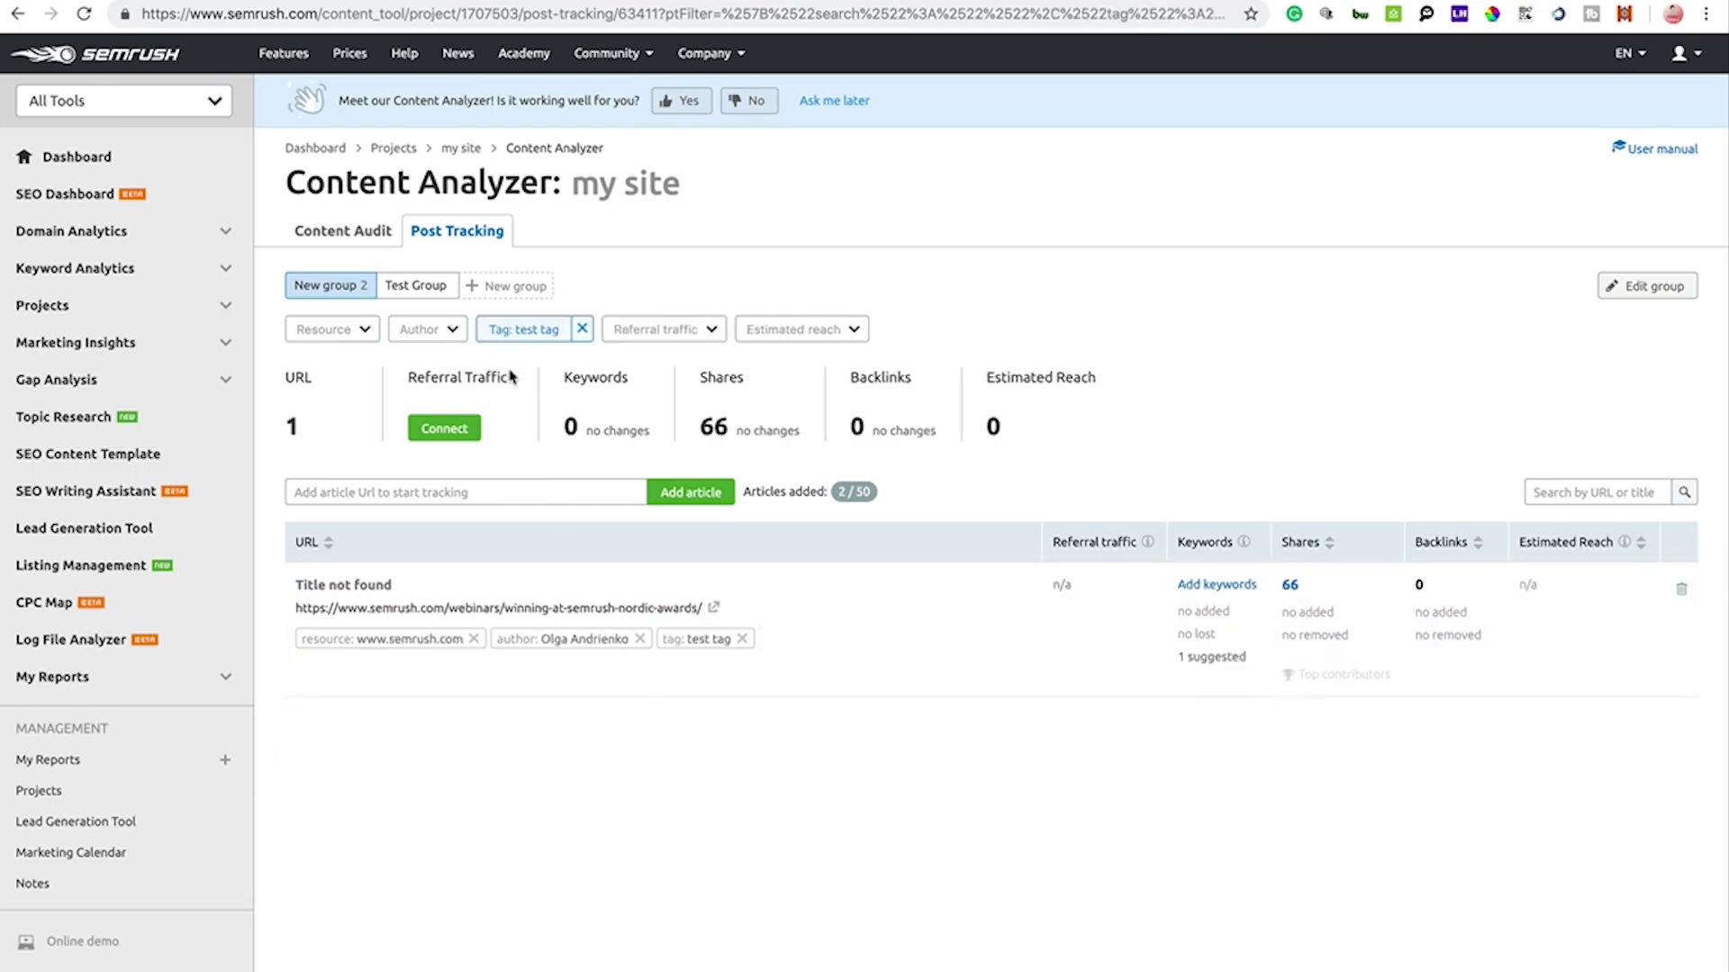
left_click(582, 332)
left_click(773, 333)
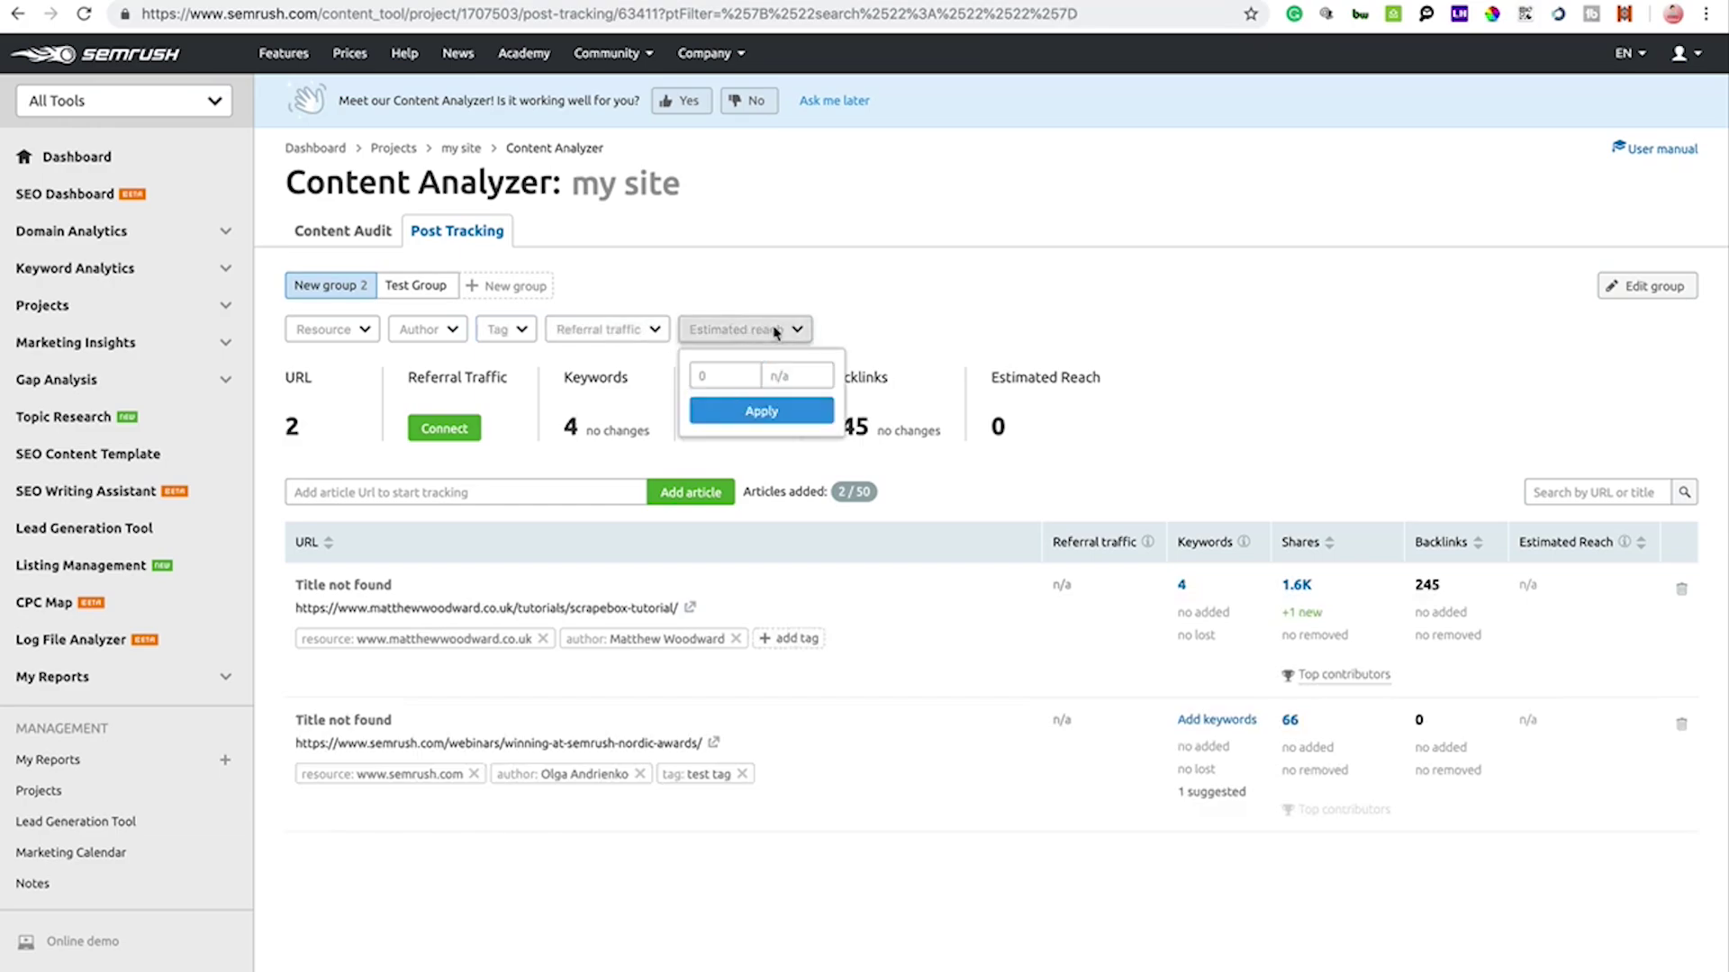
left_click(949, 318)
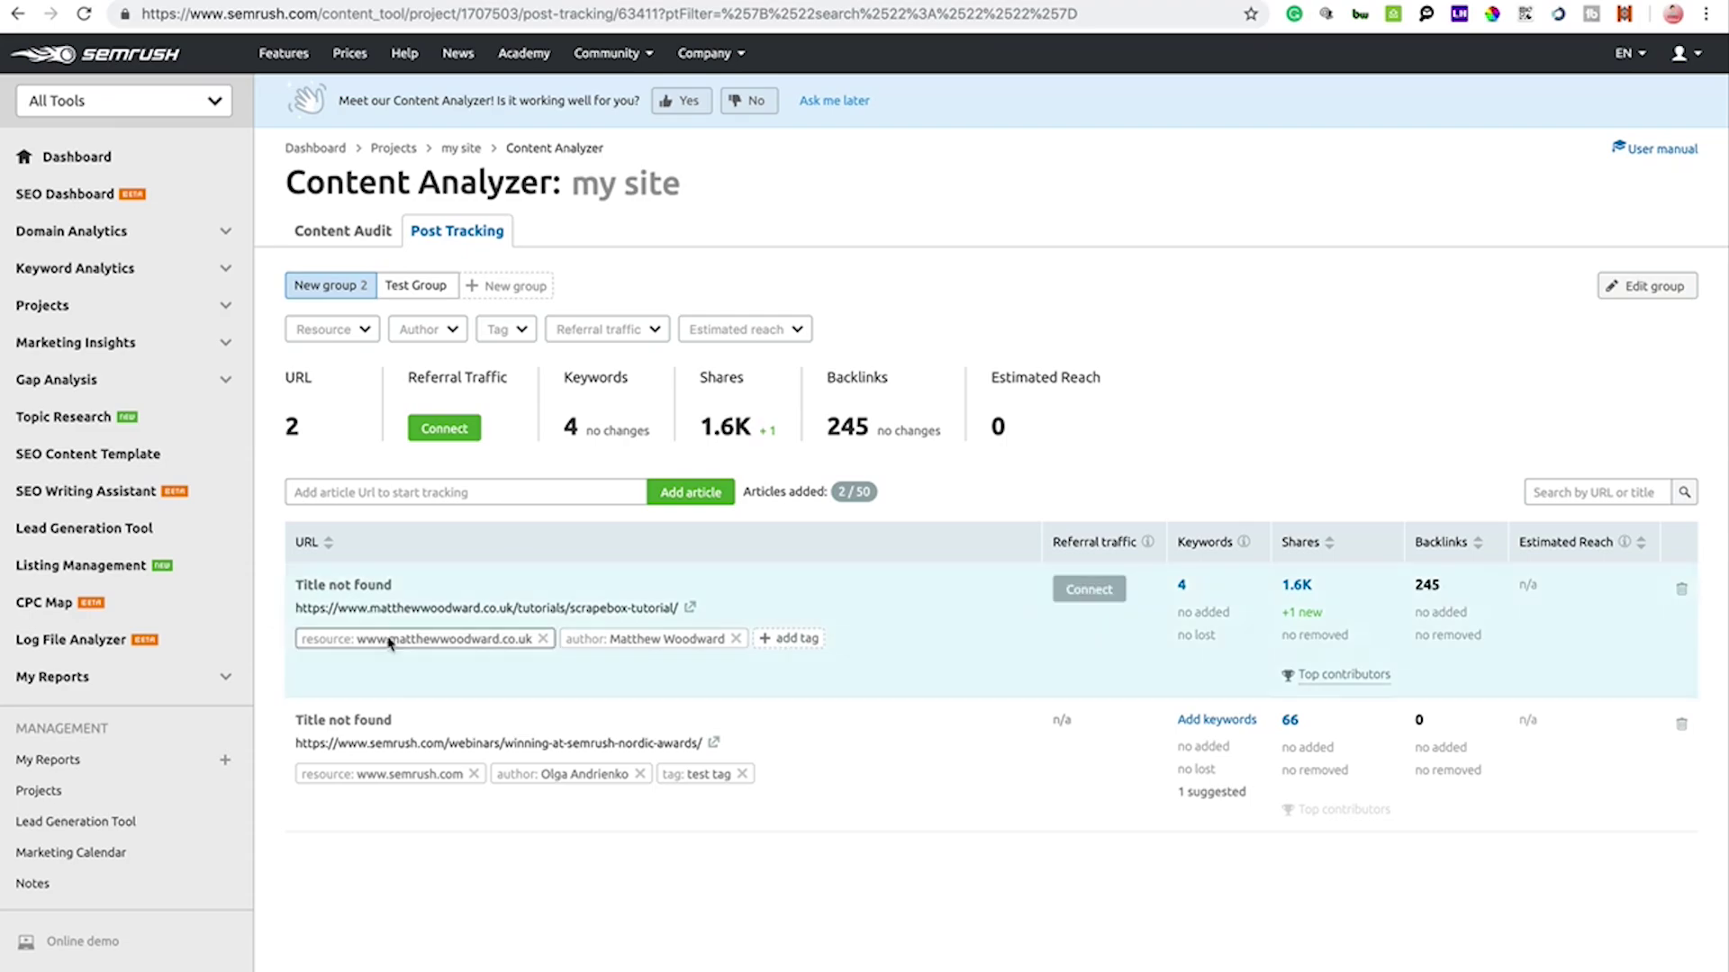
Open the tracking details of the scrapebox-tutorial article and look through its charts down to the Backlinks trend.
left_click(371, 587)
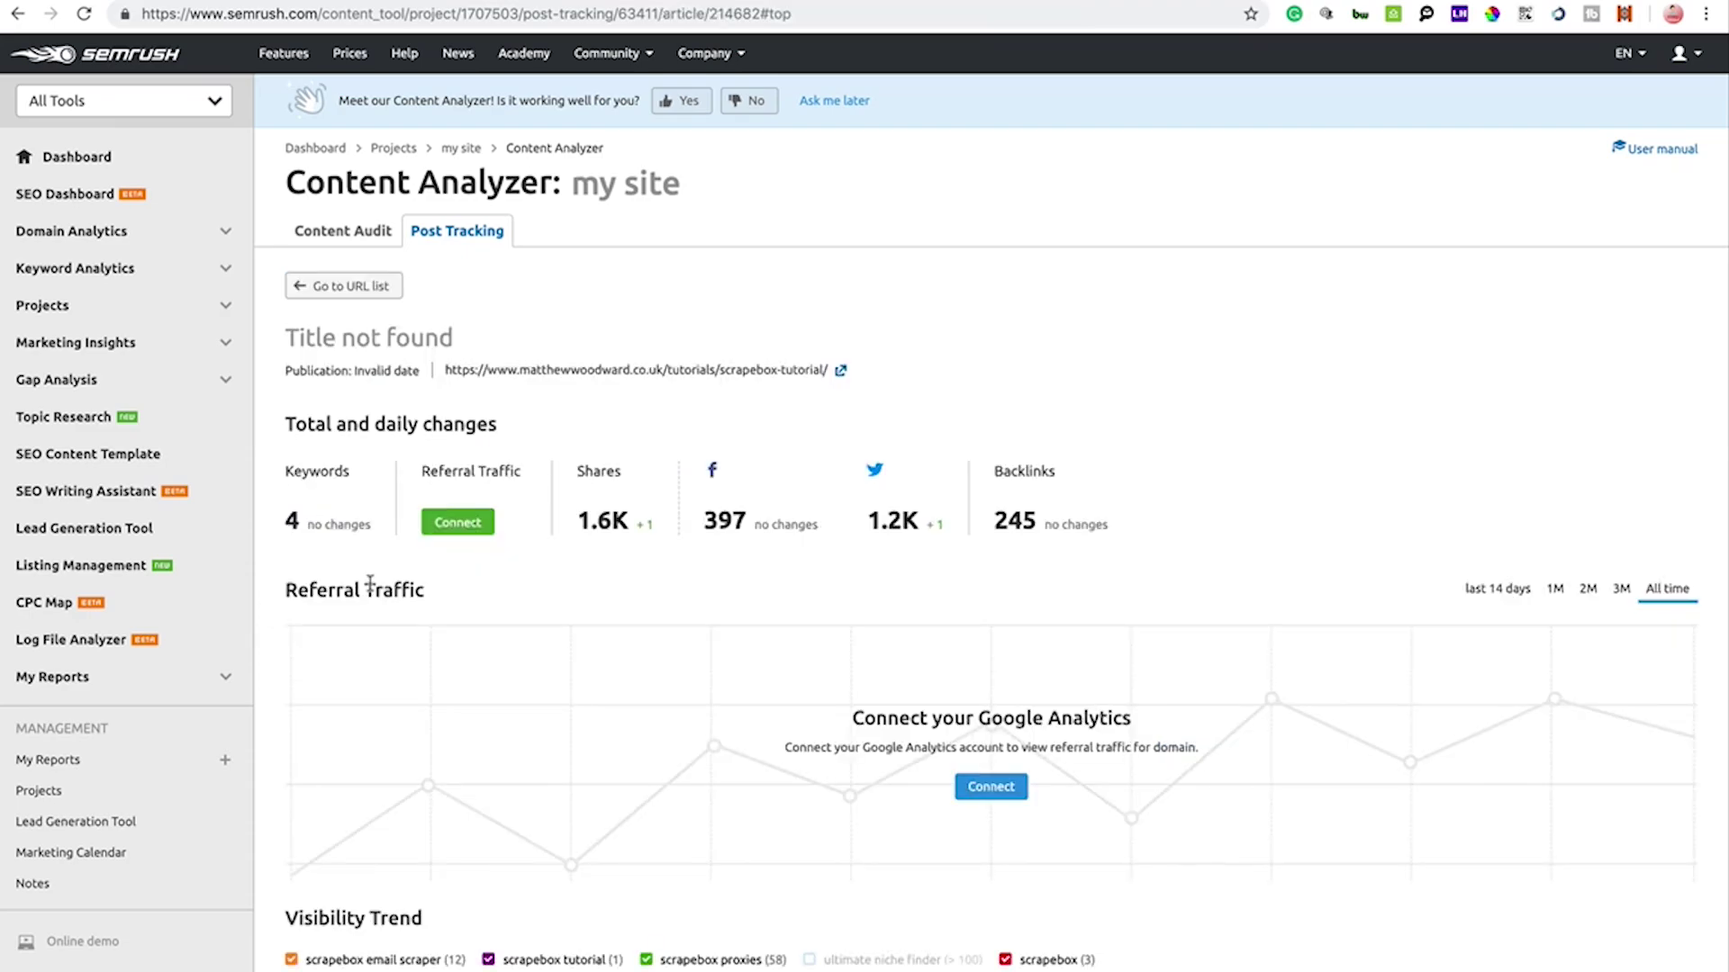
scroll(953, 506, "down", 3)
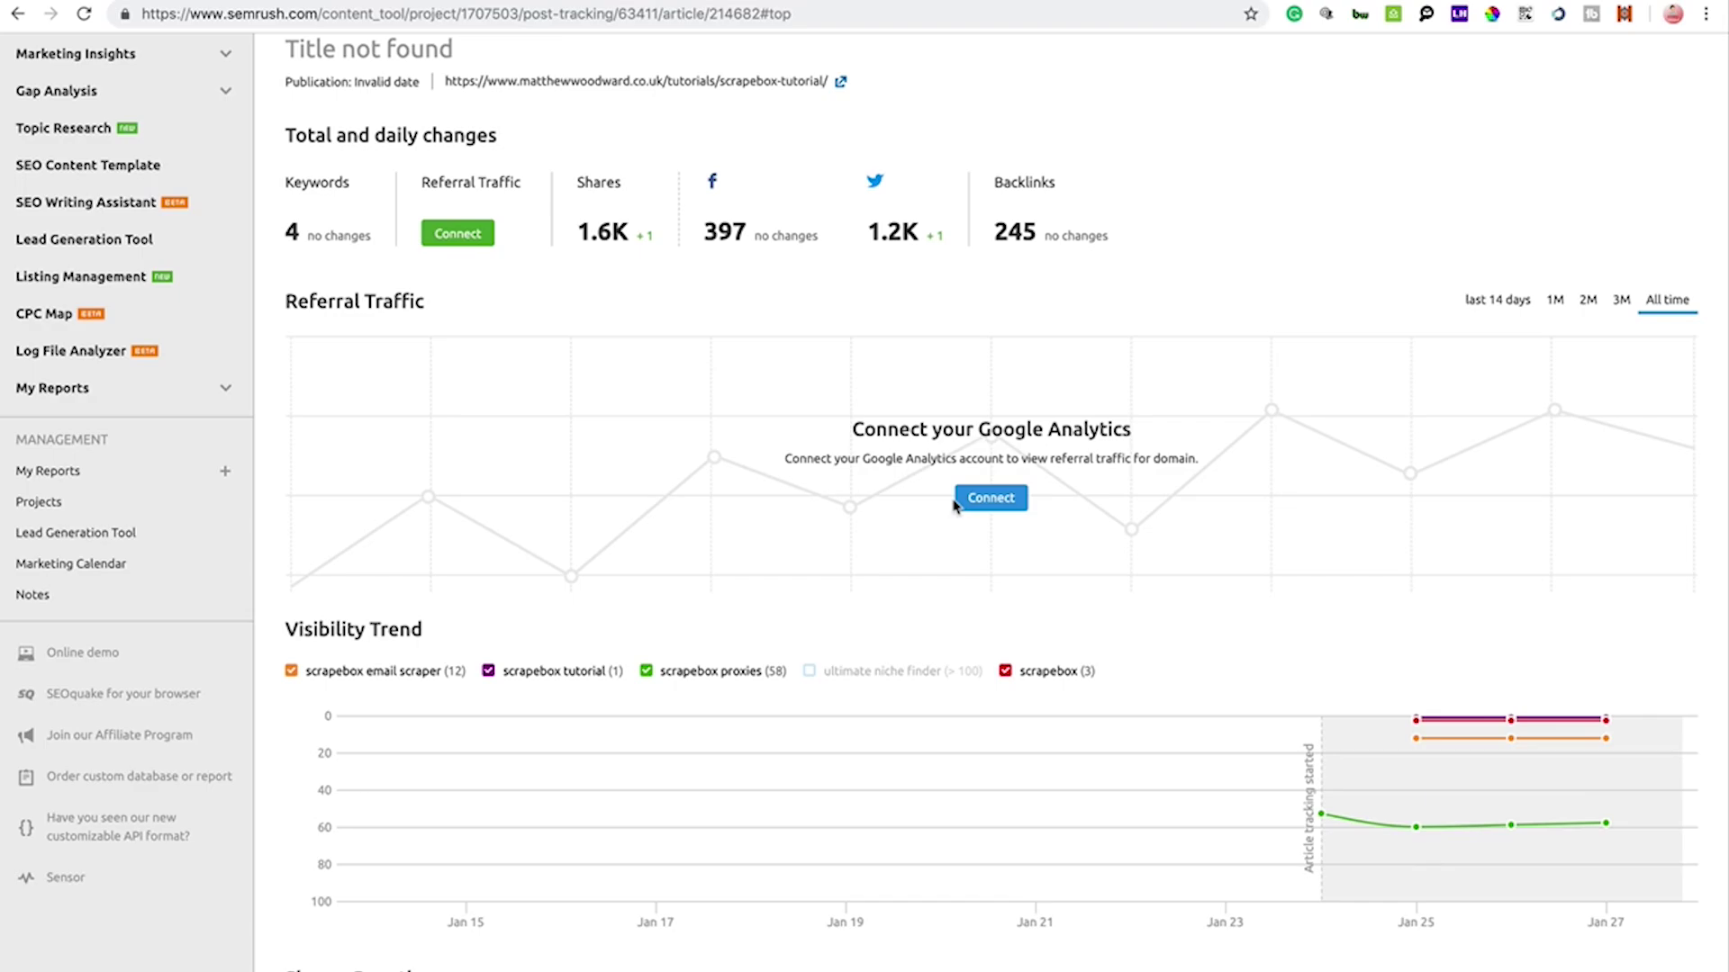
scroll(954, 504, "down", 6)
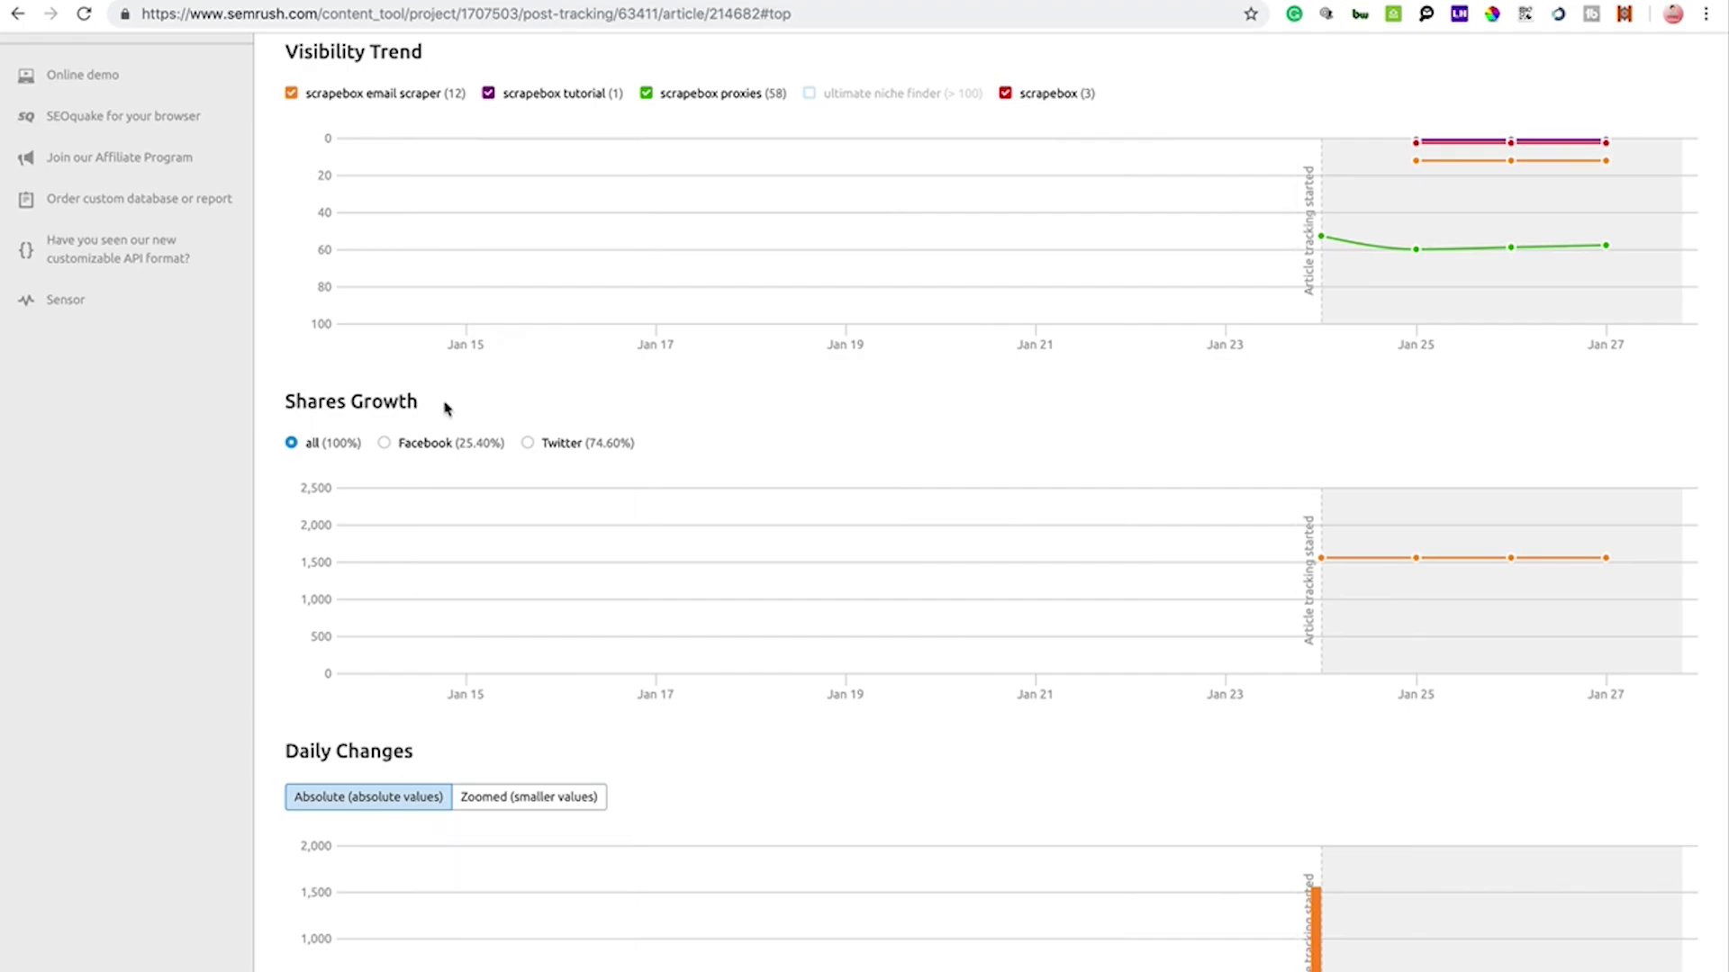
scroll(443, 407, "down", 4)
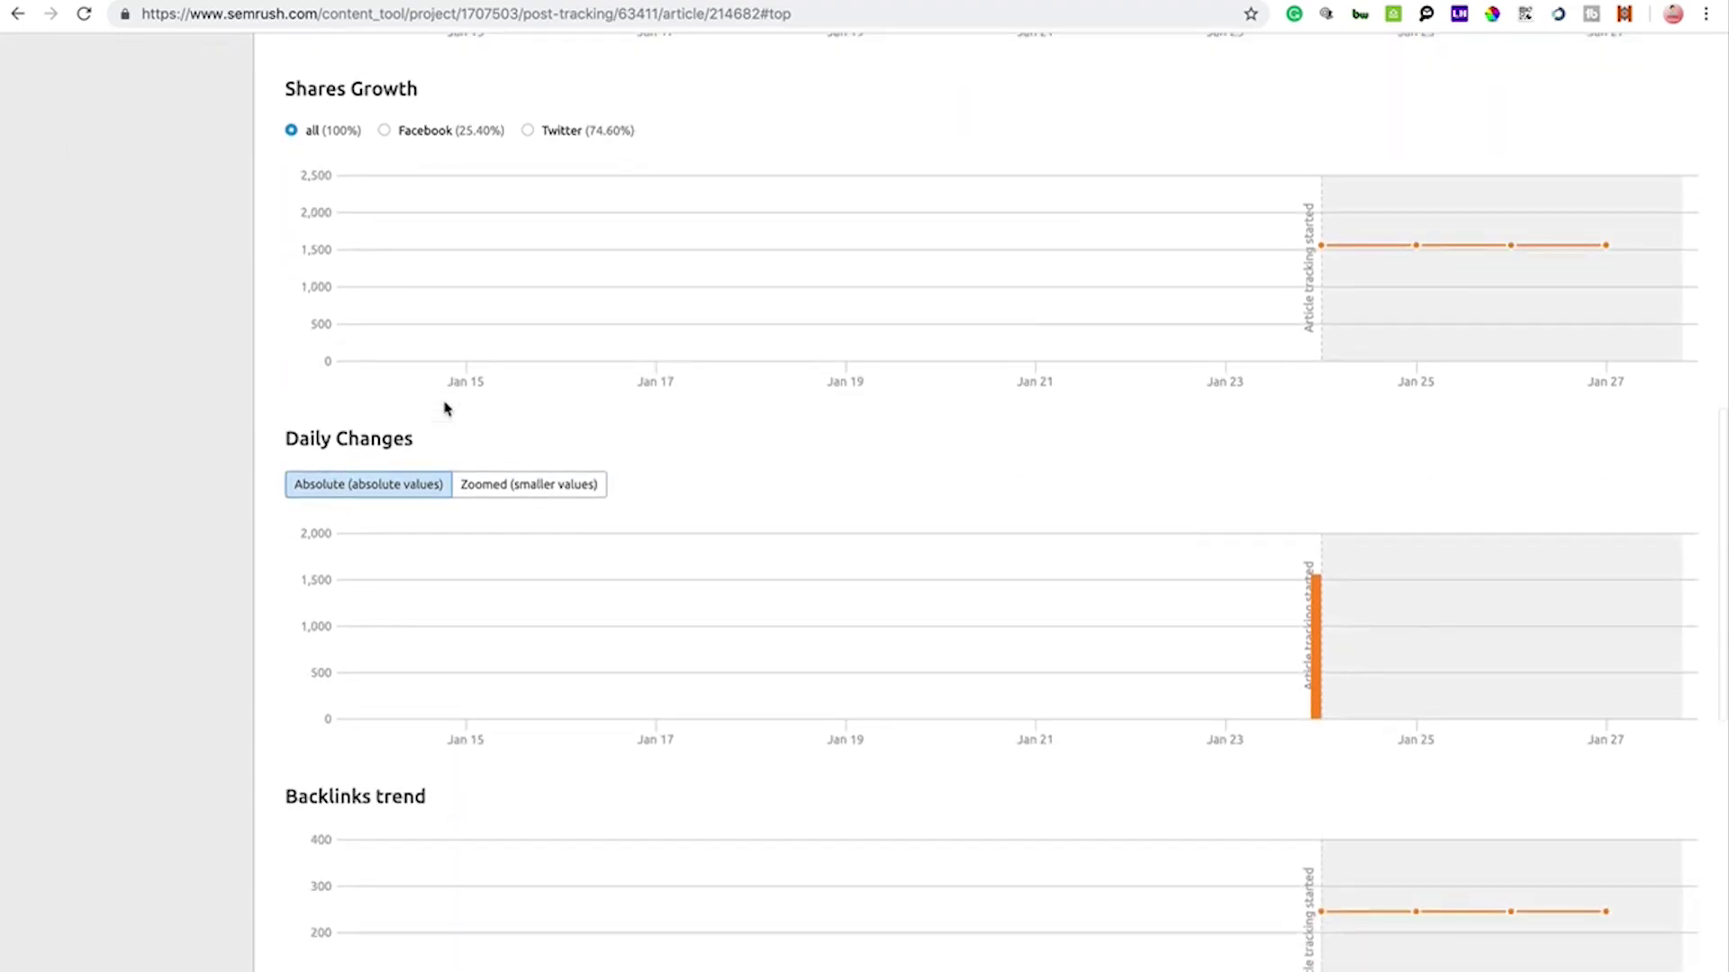
scroll(443, 408, "down", 4)
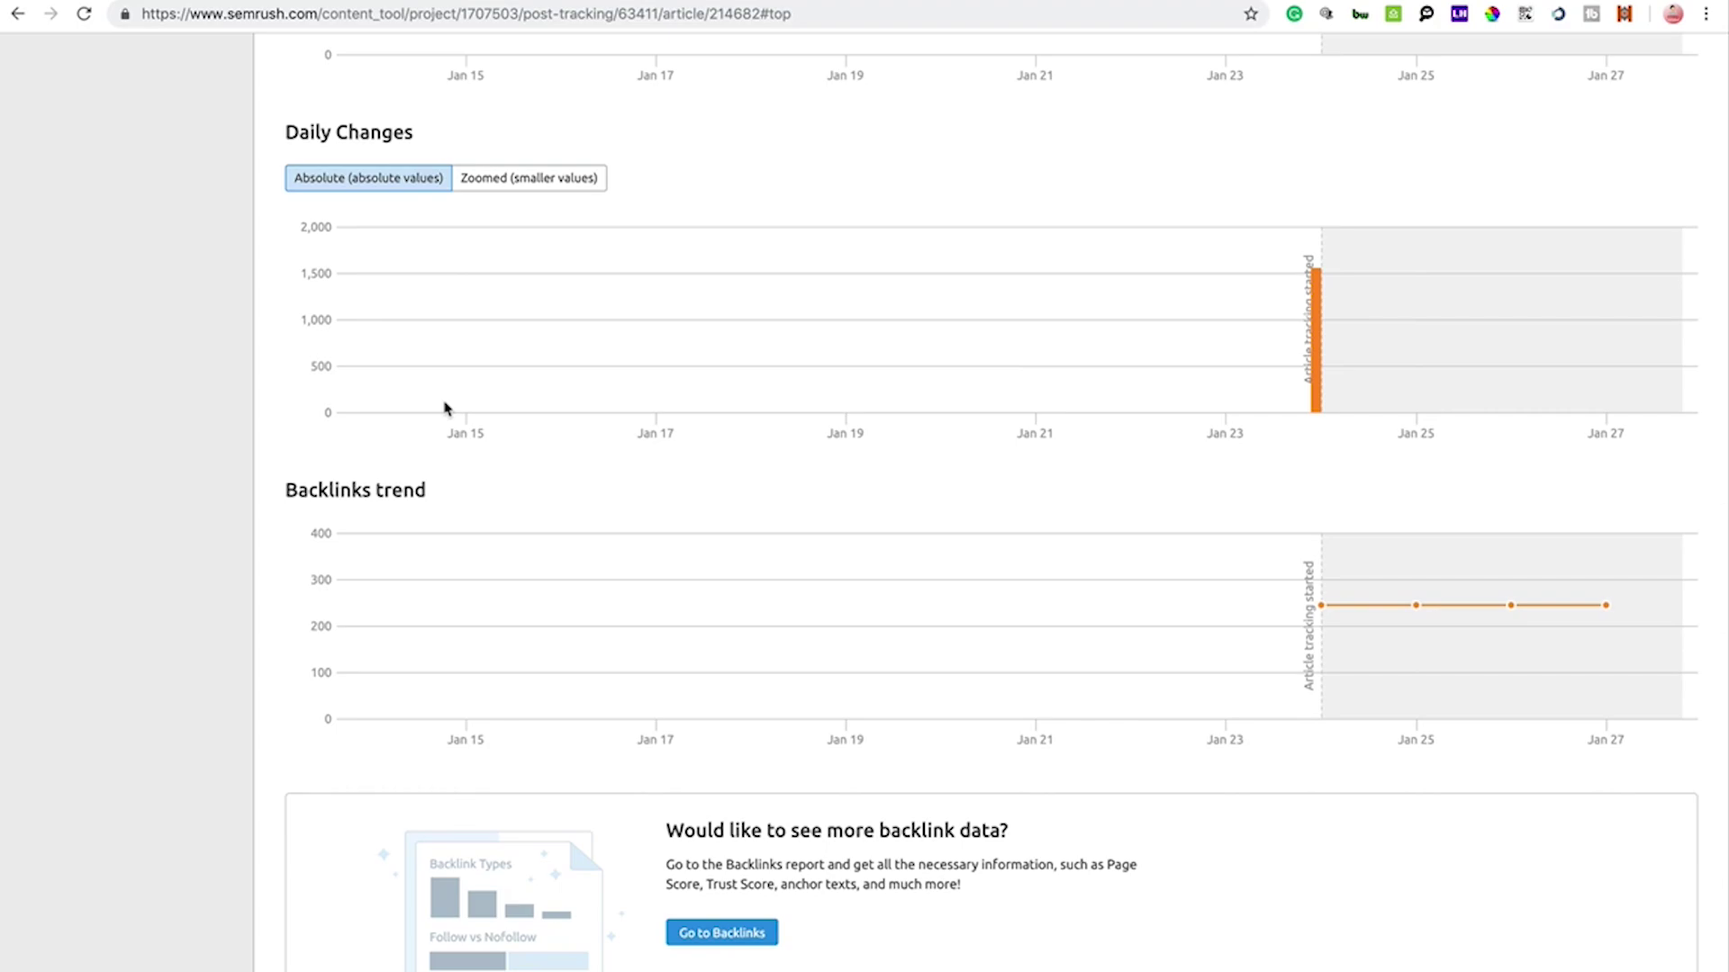
scroll(444, 408, "down", 1)
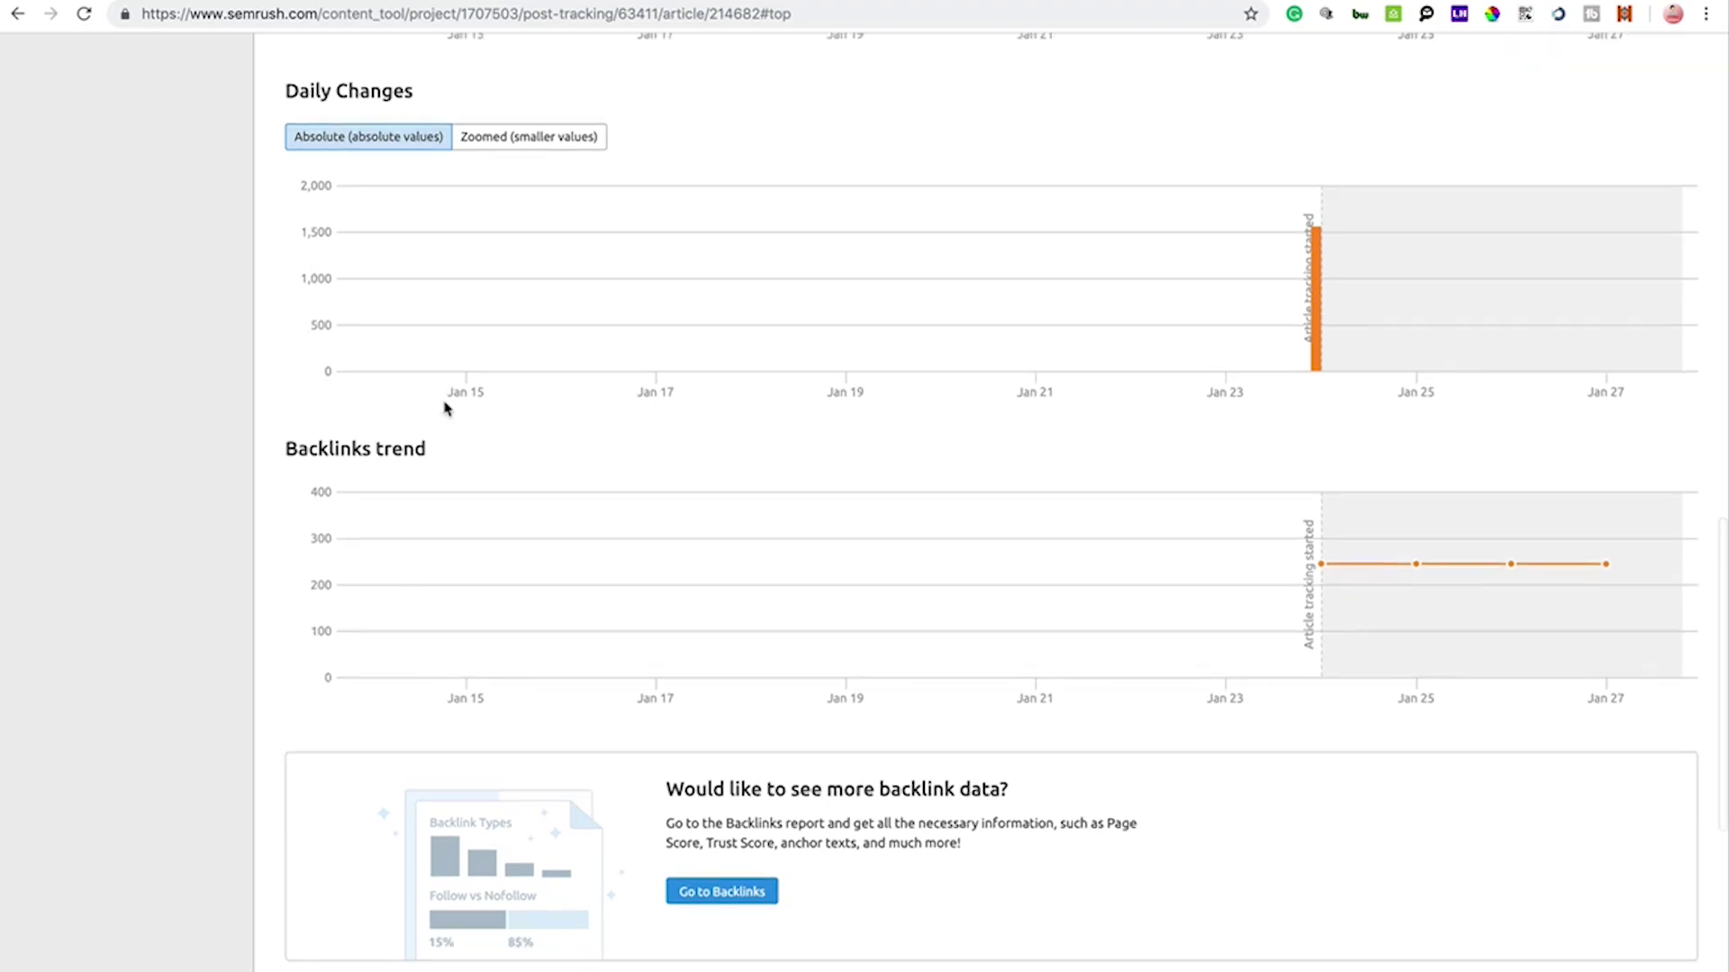
Review the article's Shares Growth and Visibility Trend charts again, and examine its total and daily changes summary.
scroll(444, 408, "up", 2)
scroll(443, 408, "up", 6)
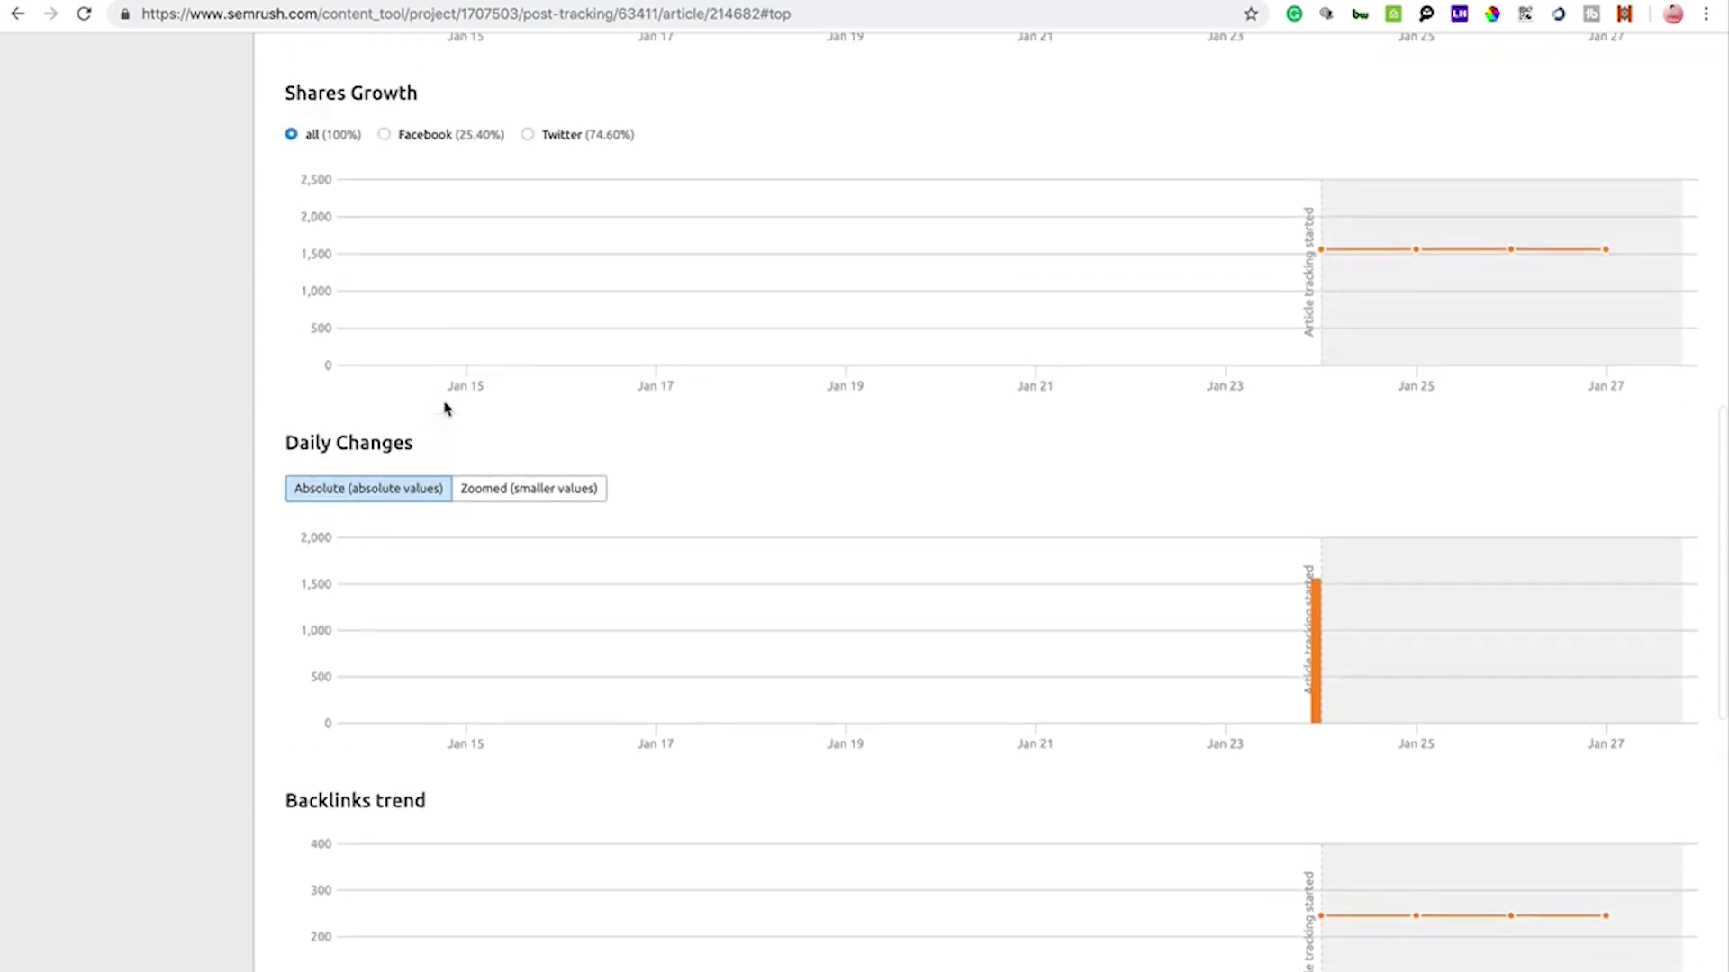
scroll(444, 408, "up", 2)
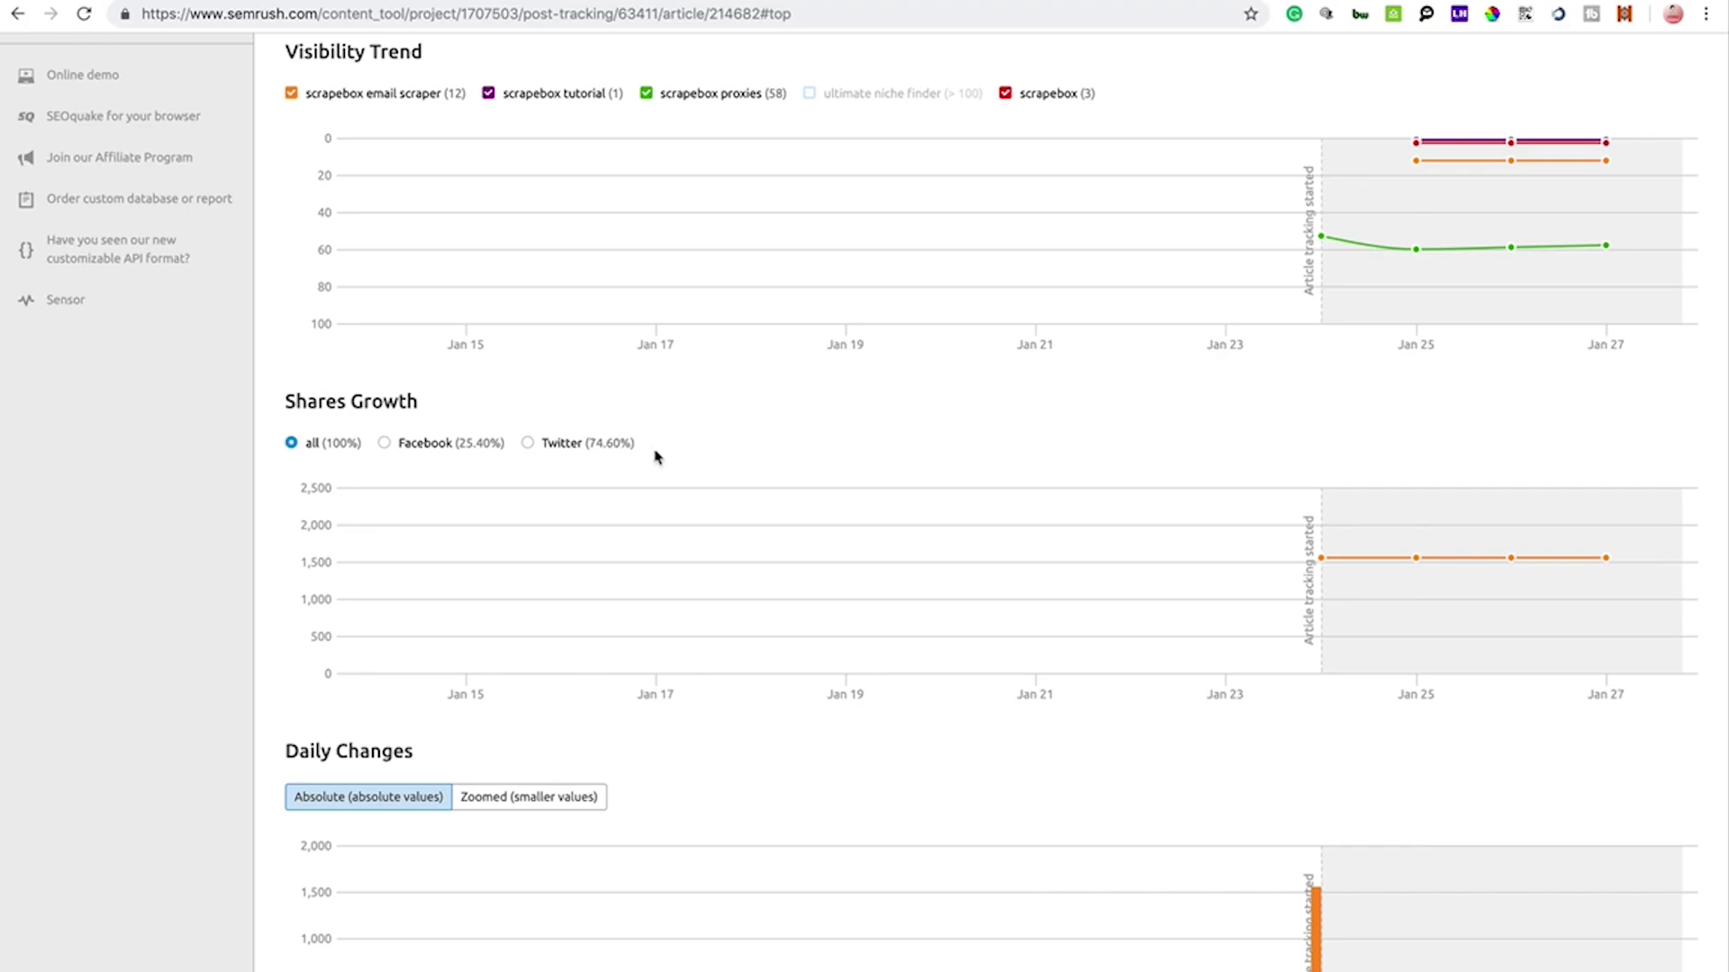
scroll(654, 457, "up", 8)
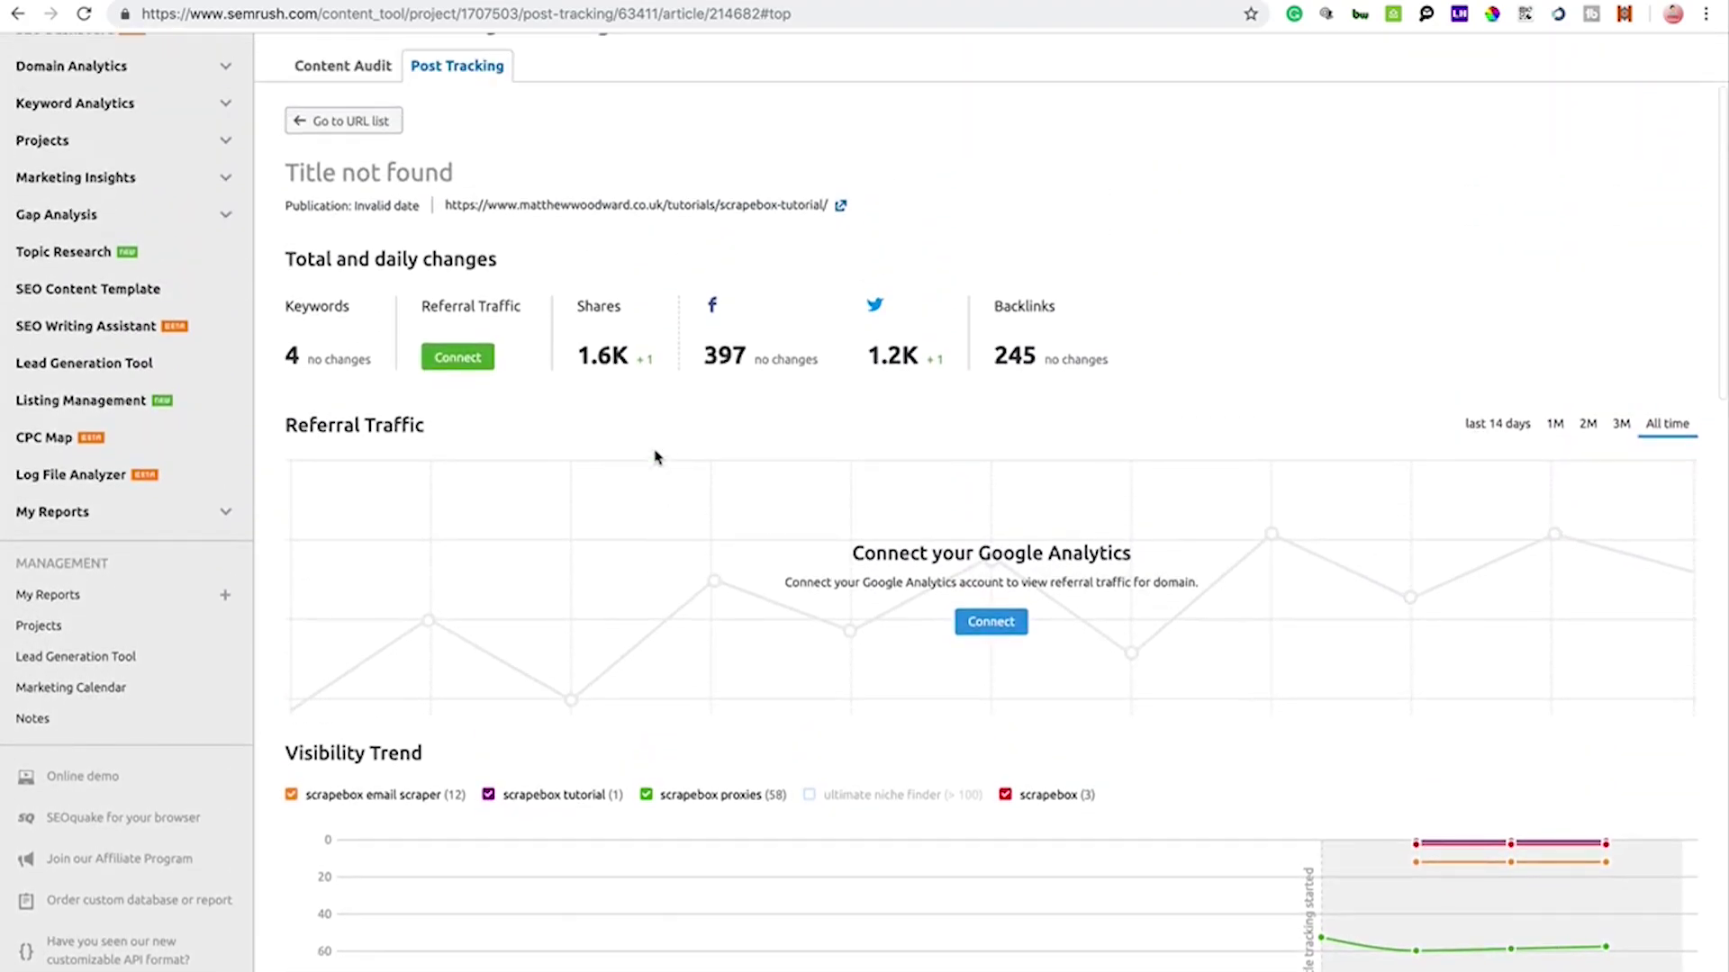
scroll(655, 456, "up", 5)
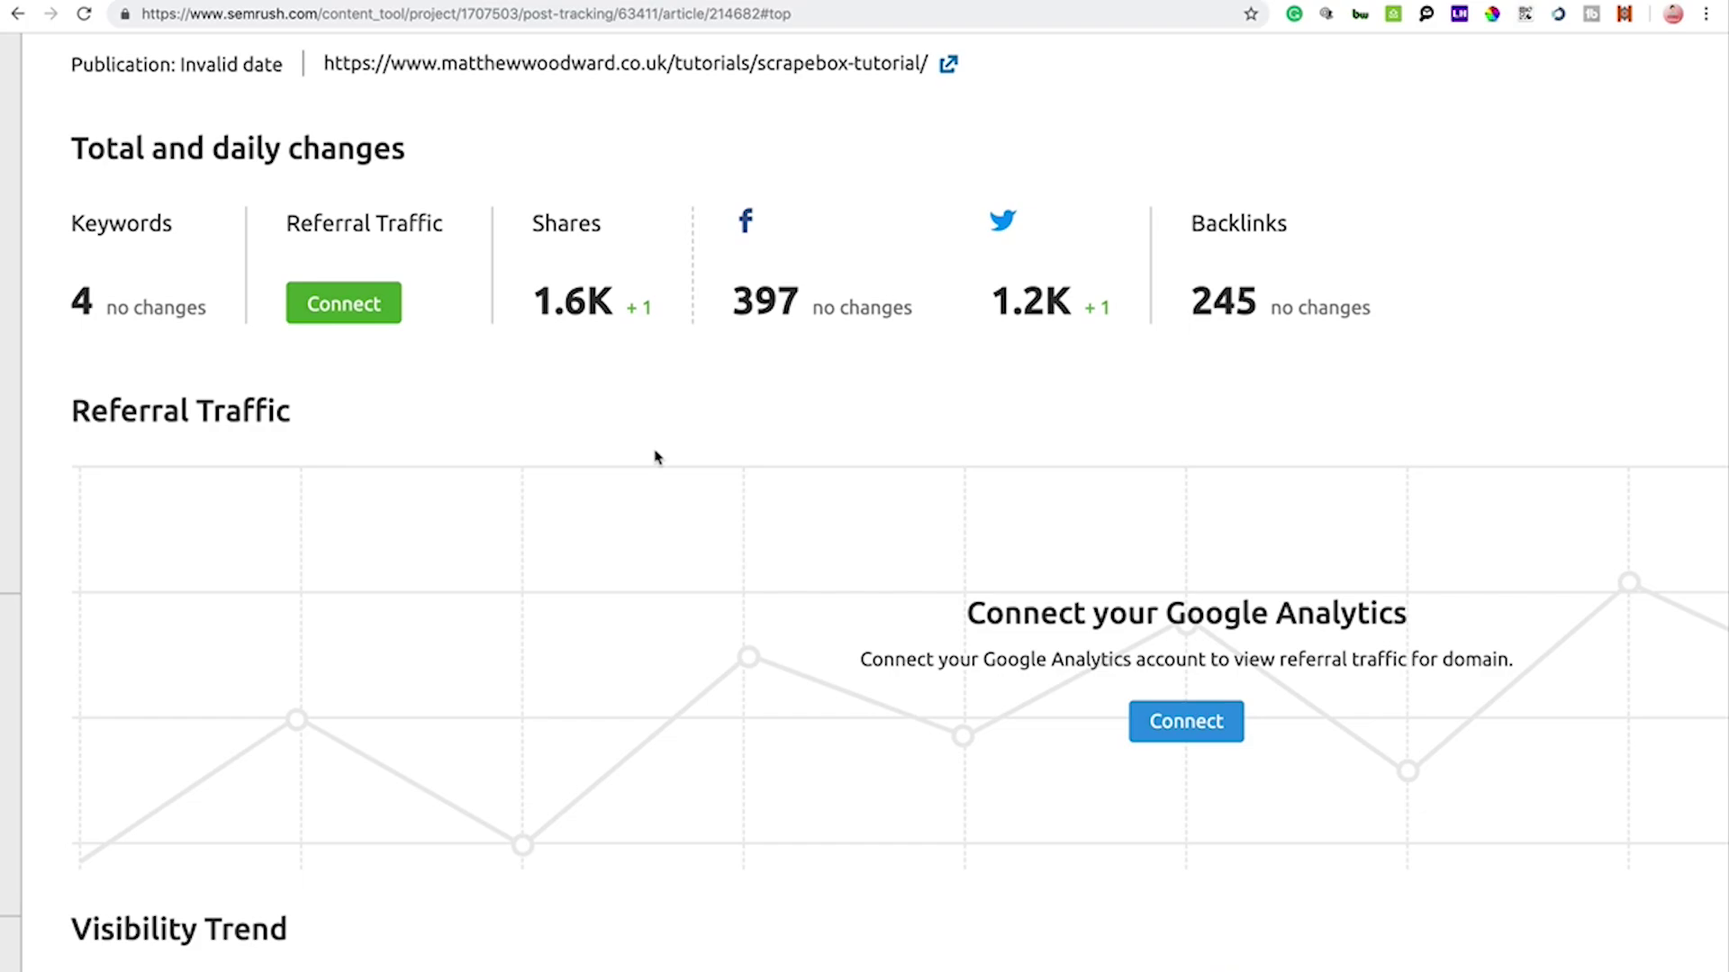
scroll(654, 456, "down", 5)
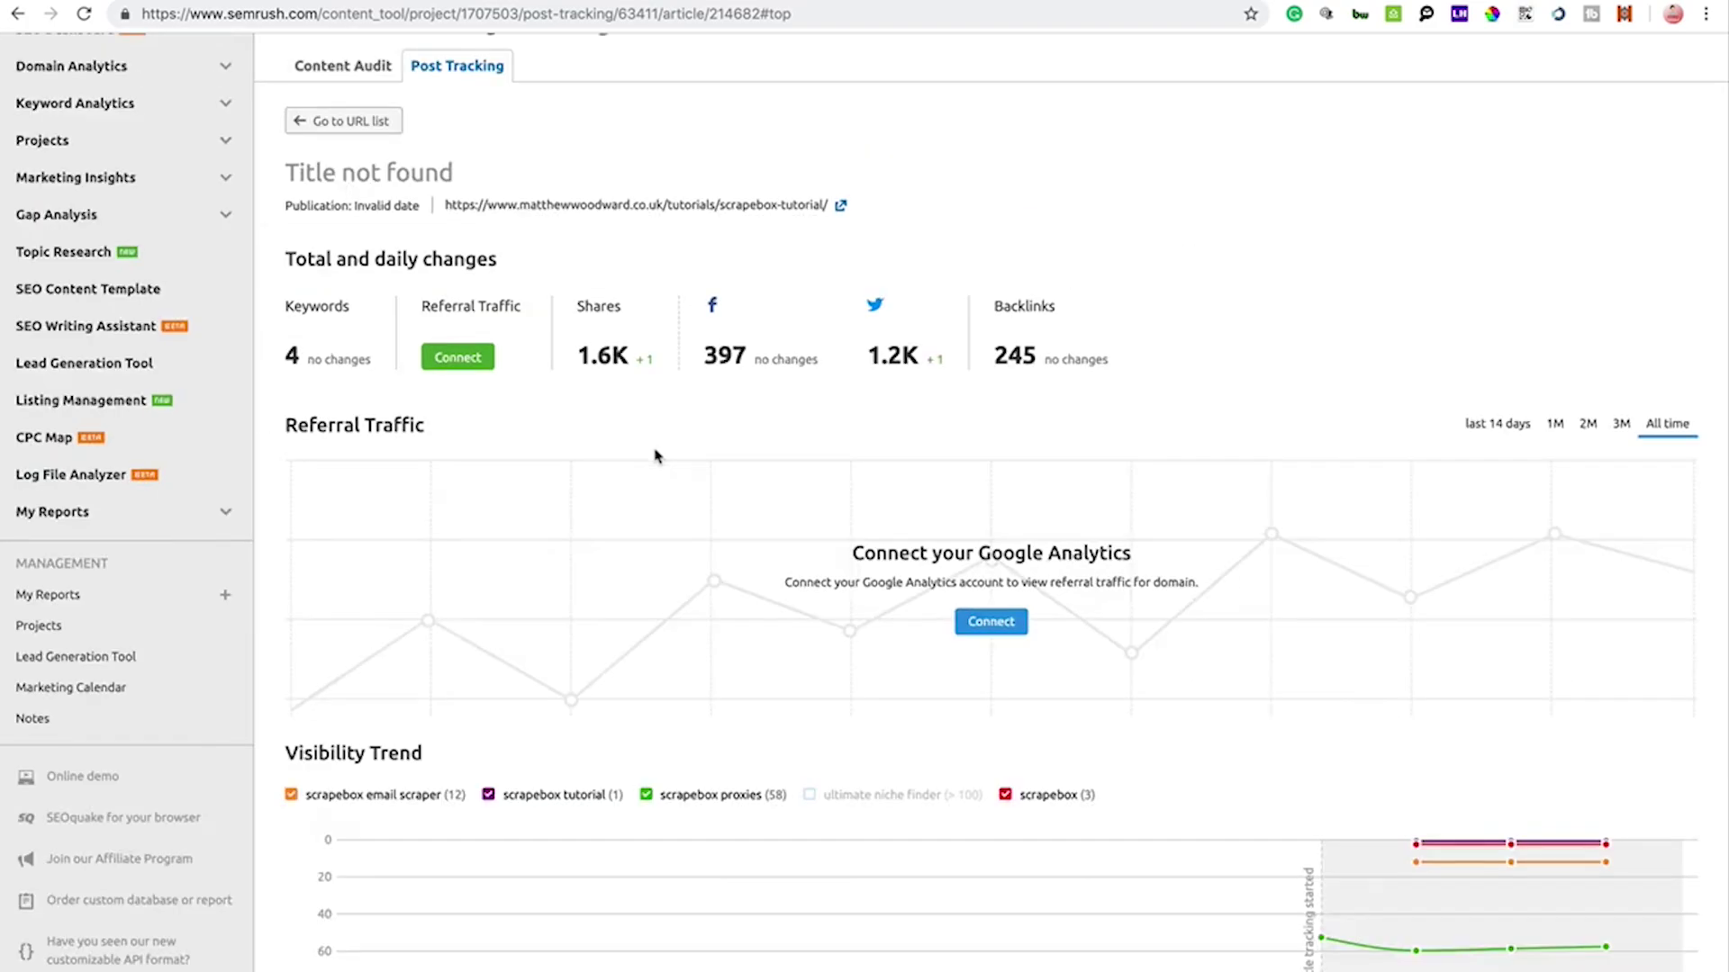
Leave the article's tracking details and show the project's Content Audit as a table.
left_click(342, 70)
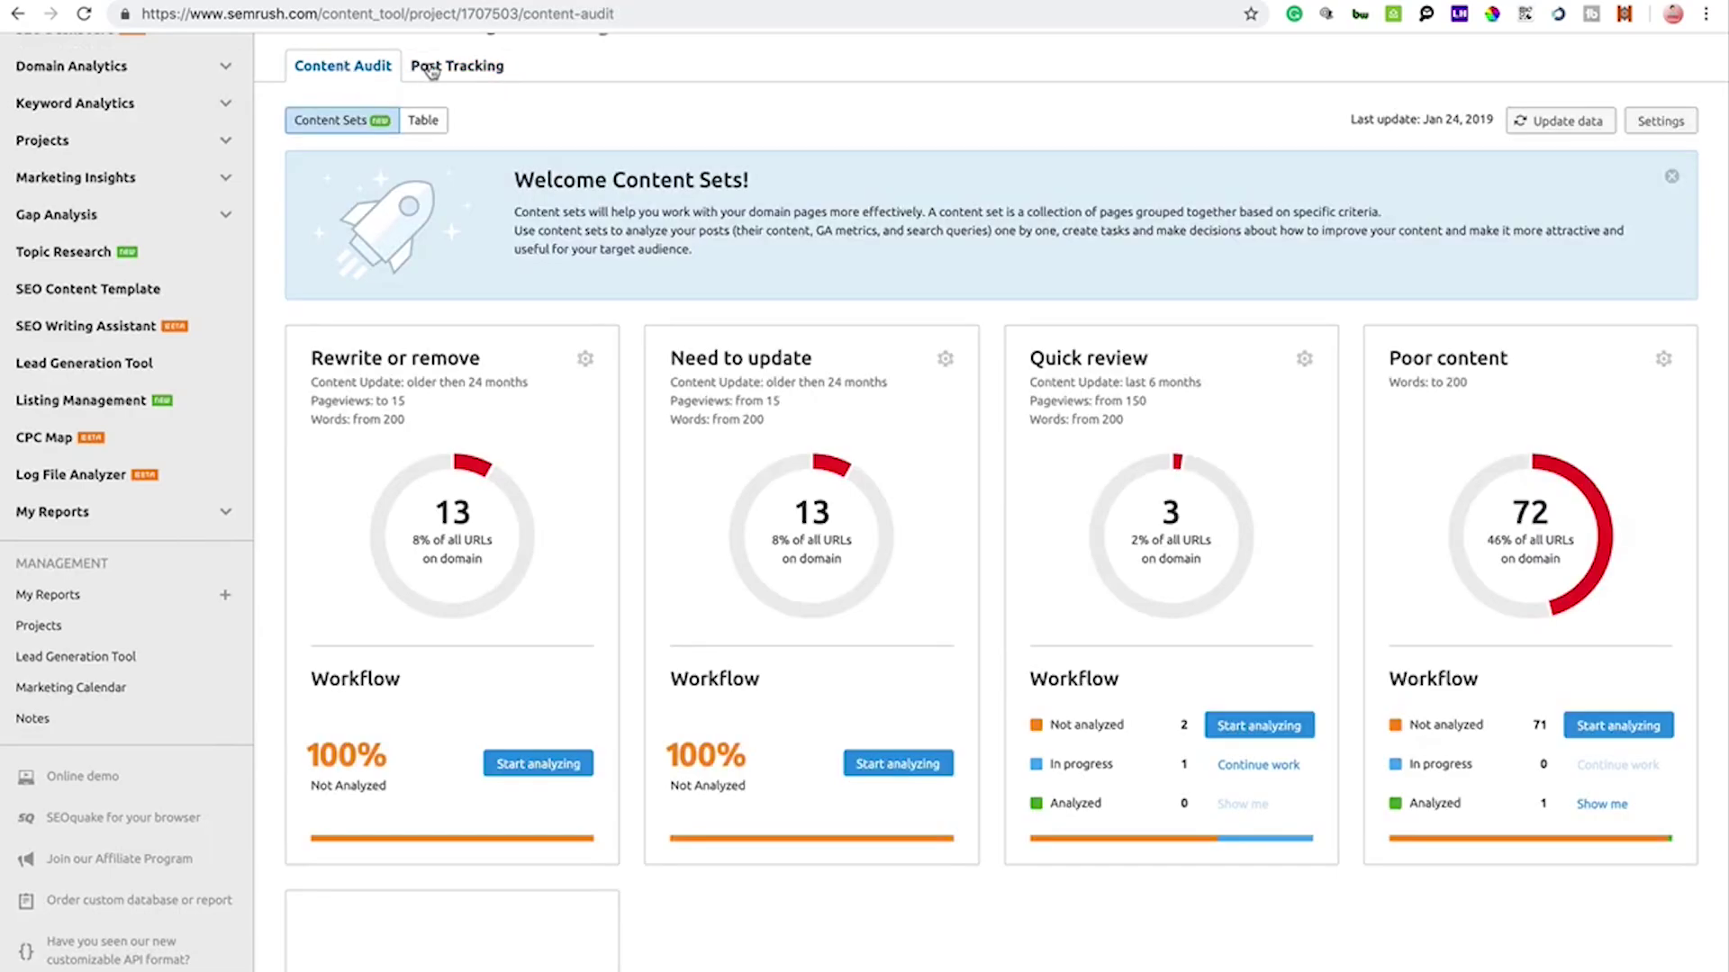
left_click(425, 121)
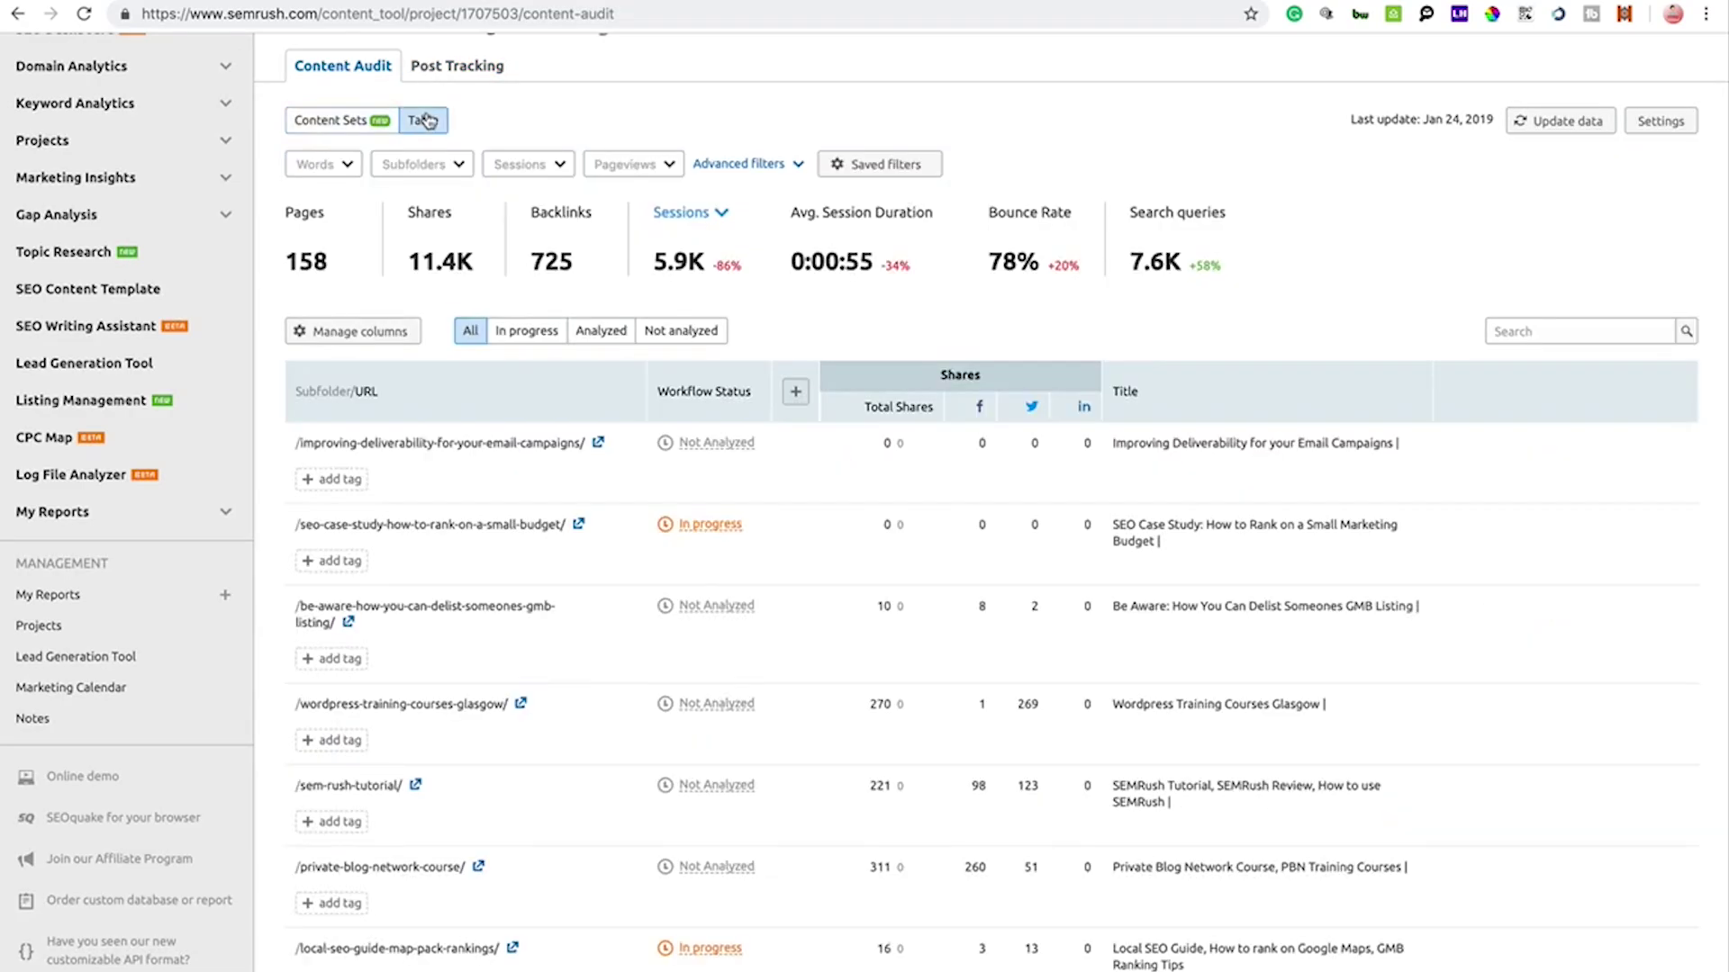